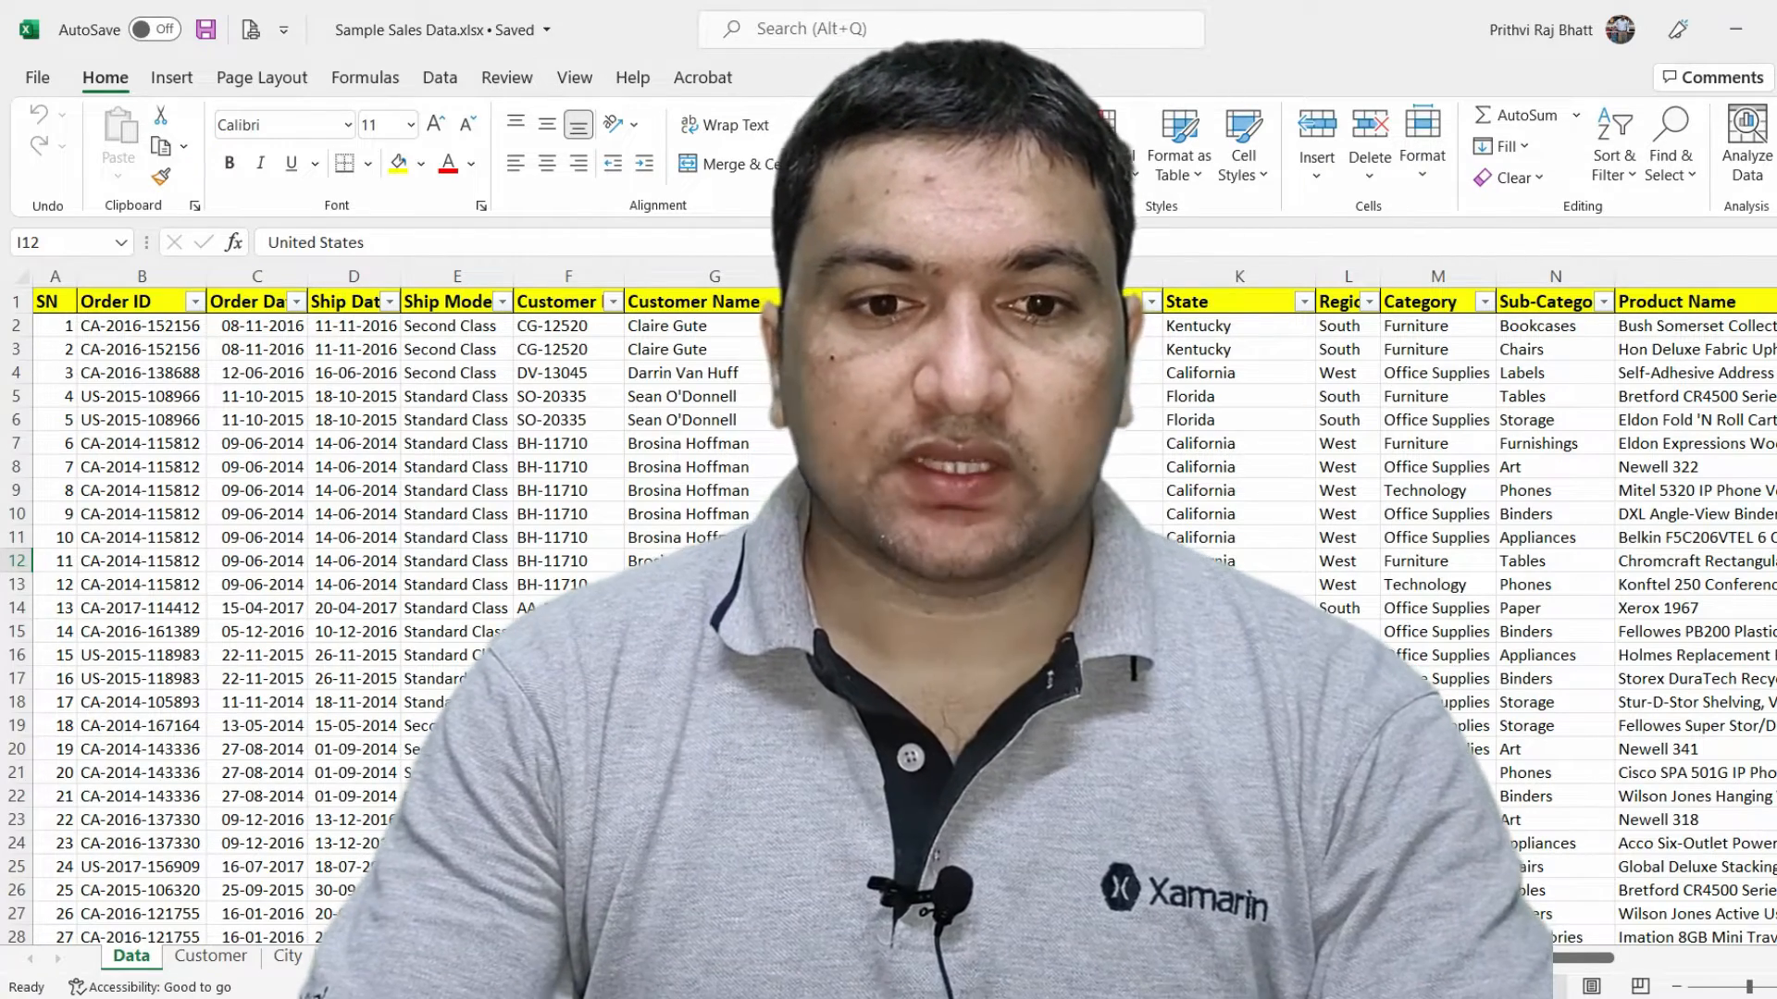
{"action": "left_click", "coordinate": [1101, 514]}
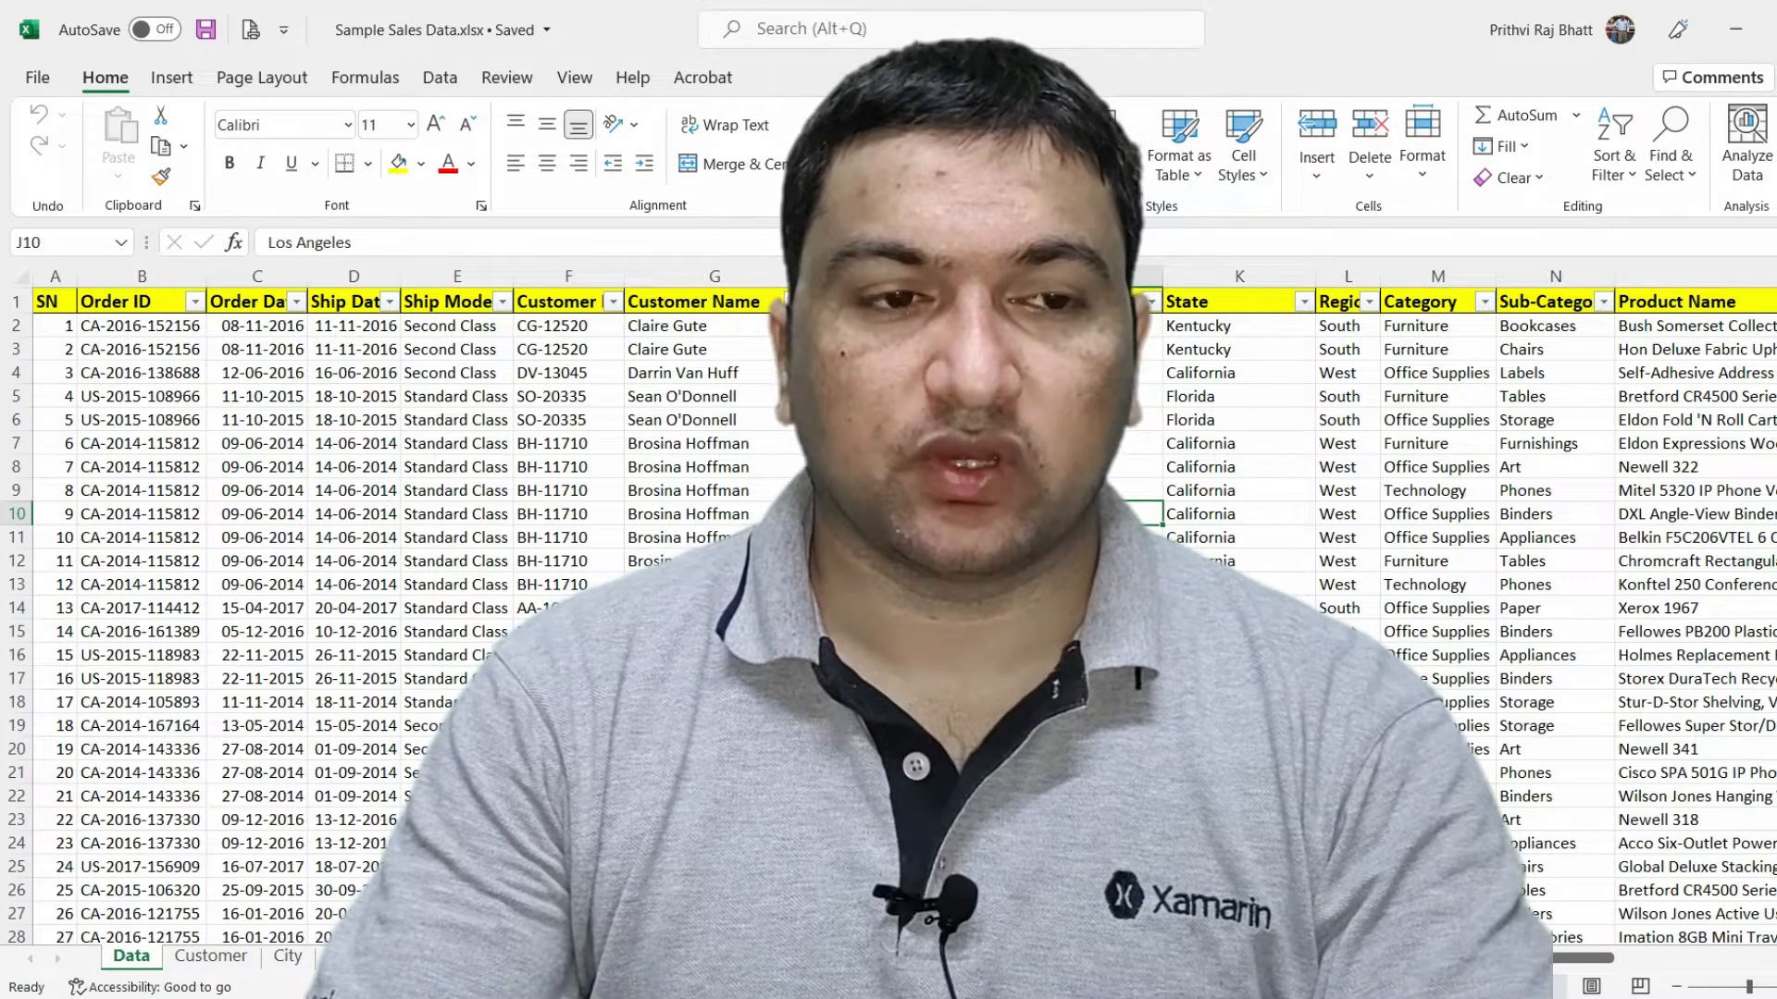
{"action": "left_click", "coordinate": [1101, 561]}
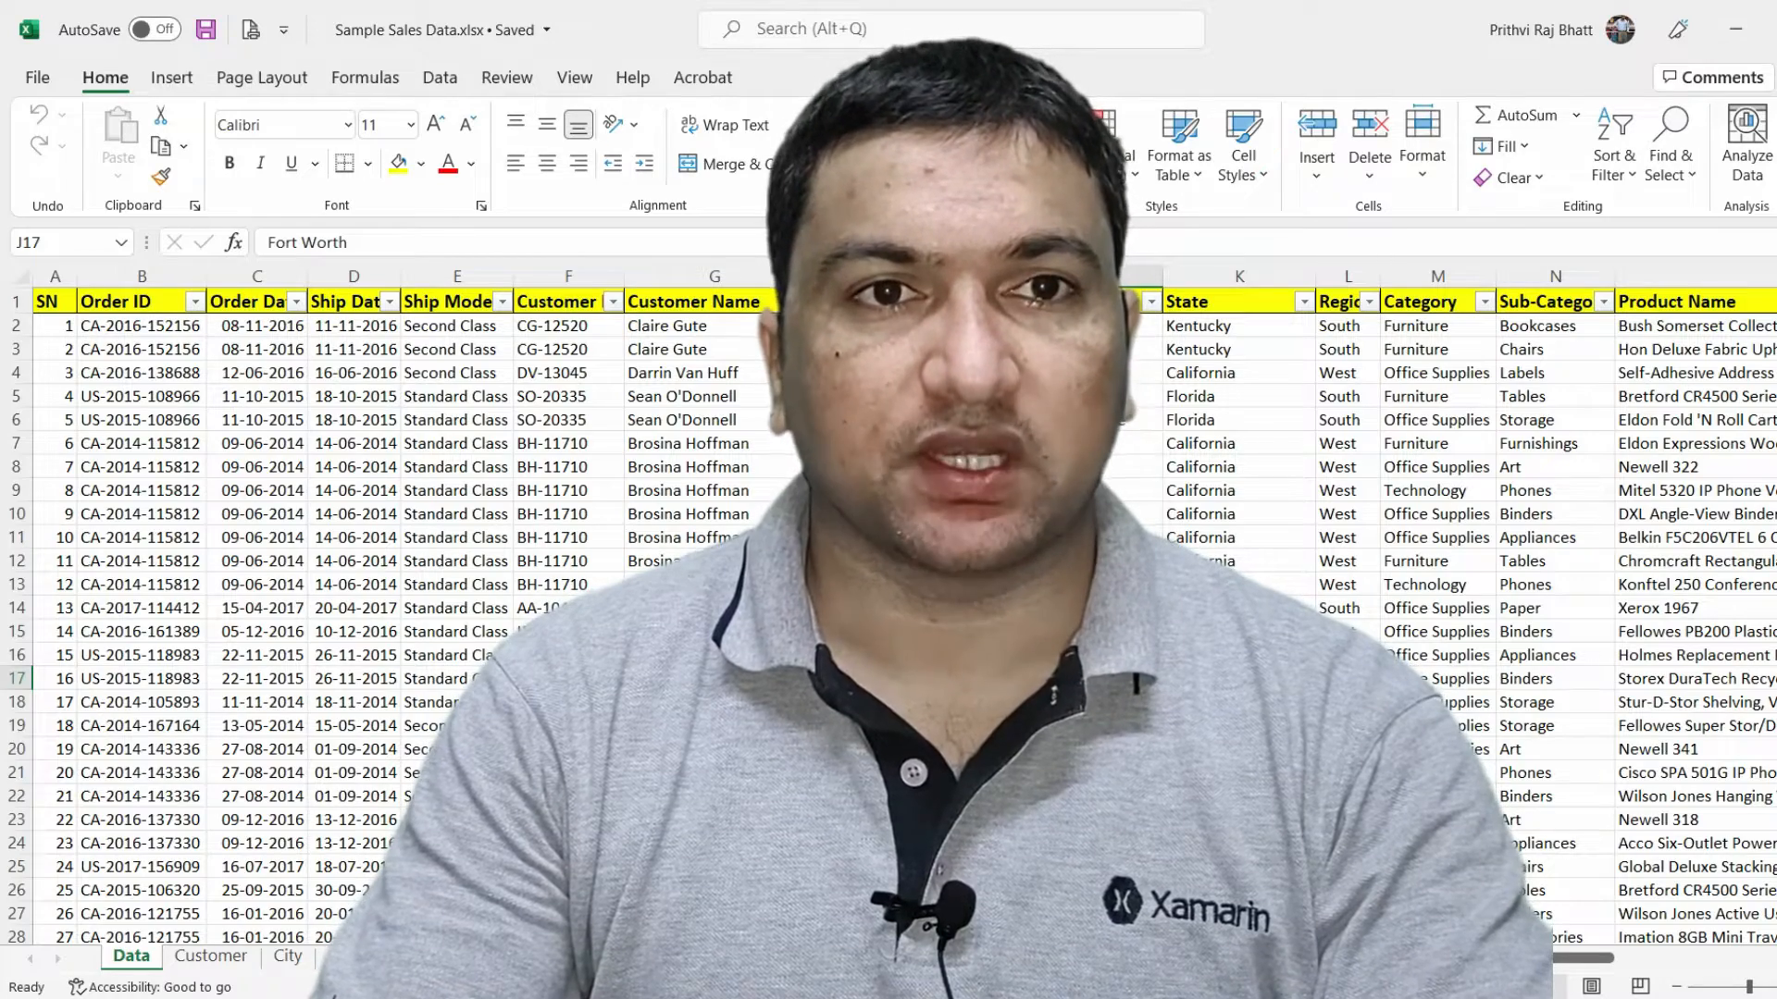
{"action": "left_click", "coordinate": [1101, 467]}
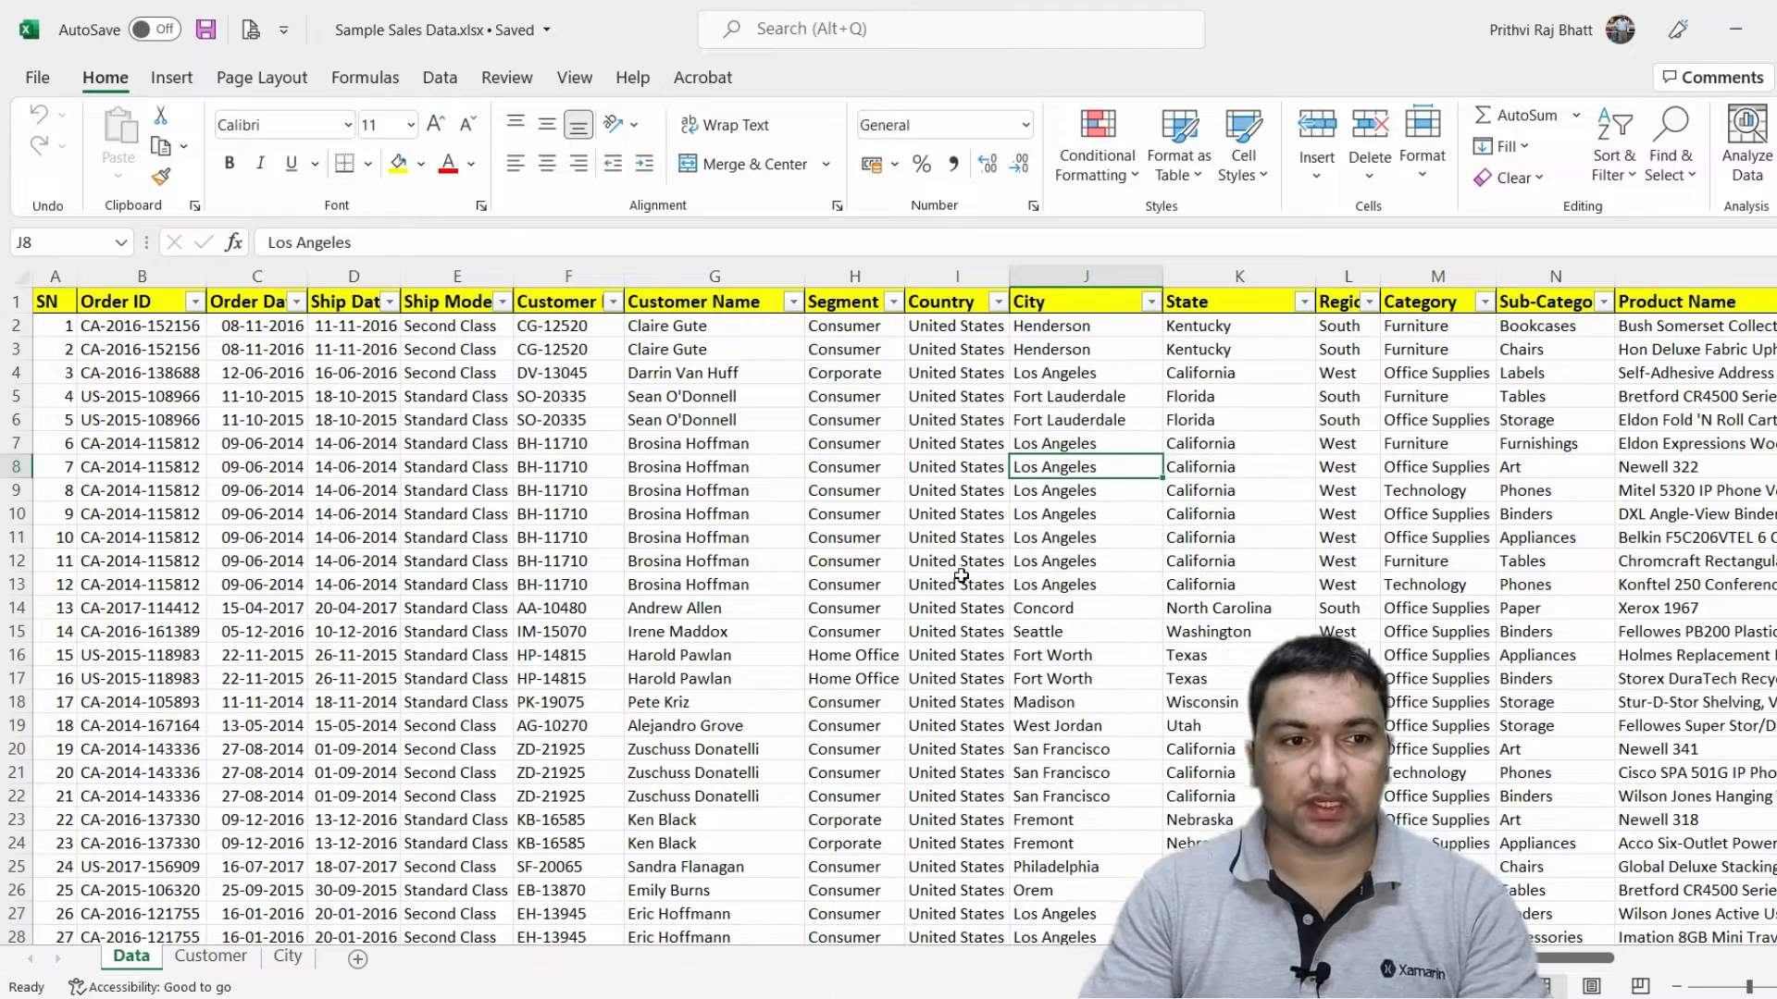
{"action": "left_click", "coordinate": [1046, 515]}
{"action": "left_click", "coordinate": [1038, 508]}
Examine the Customer ID, Customer Name and Segment columns, including the first record's values across all three.
{"action": "left_click", "coordinate": [698, 468]}
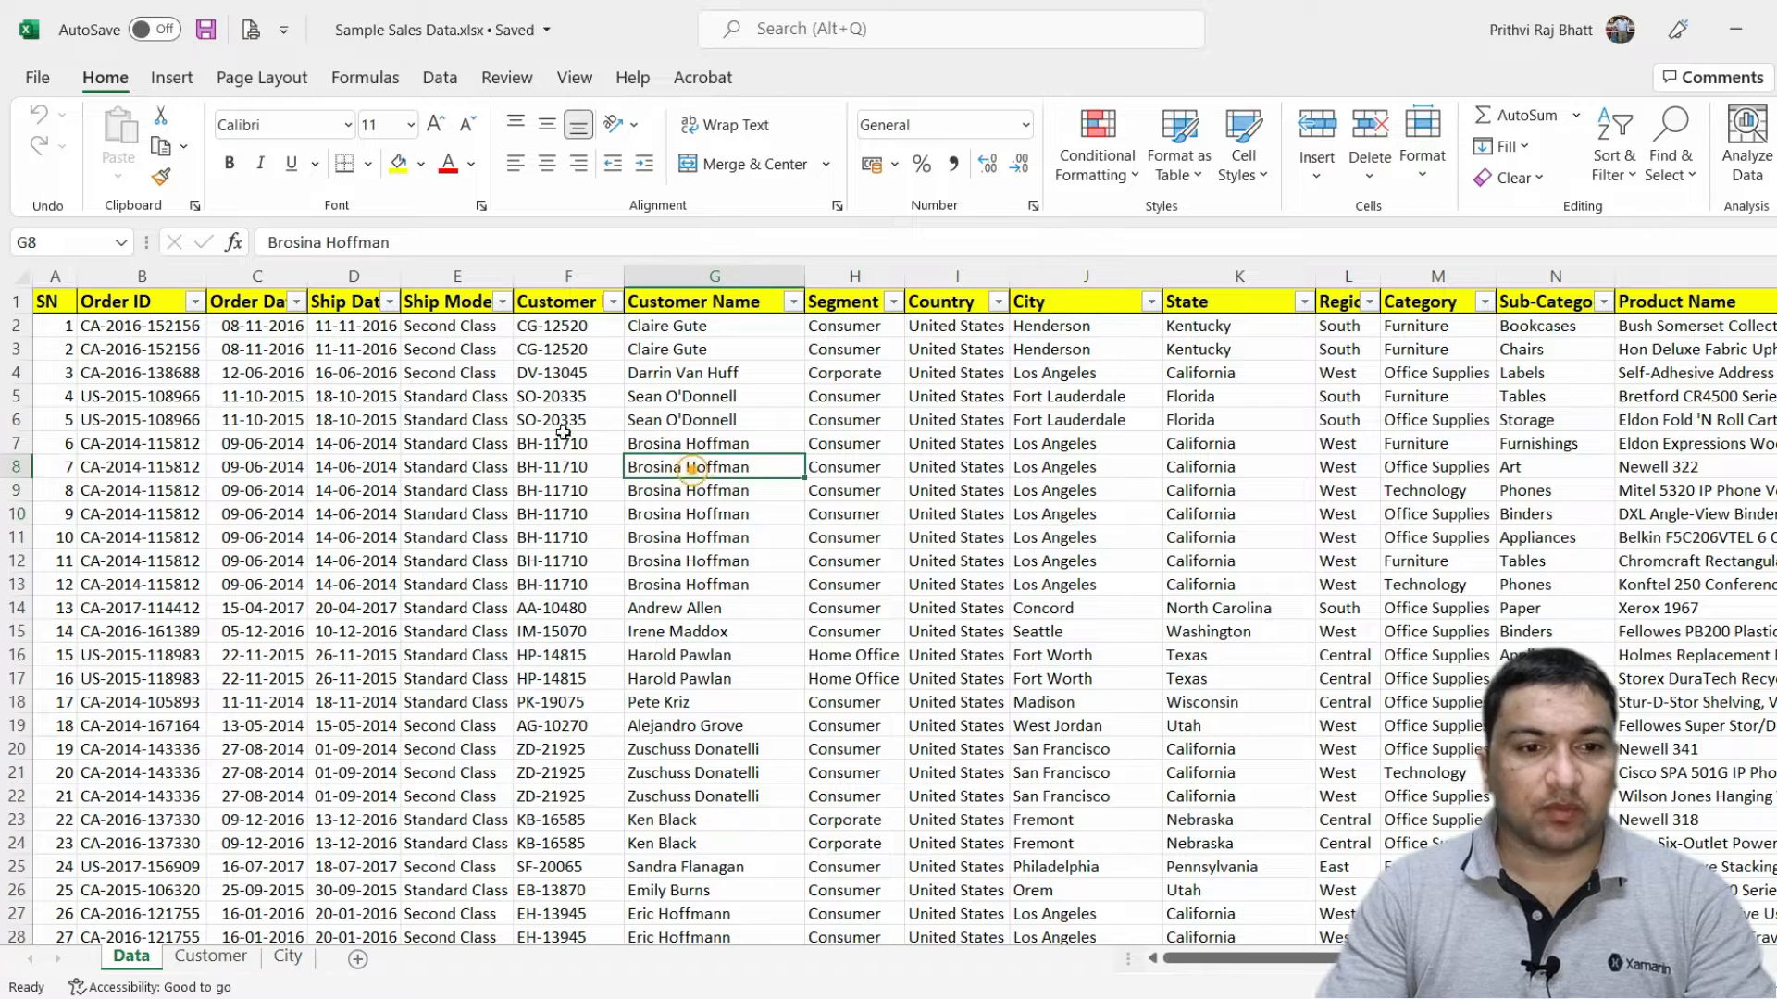
{"action": "left_click", "coordinate": [680, 277]}
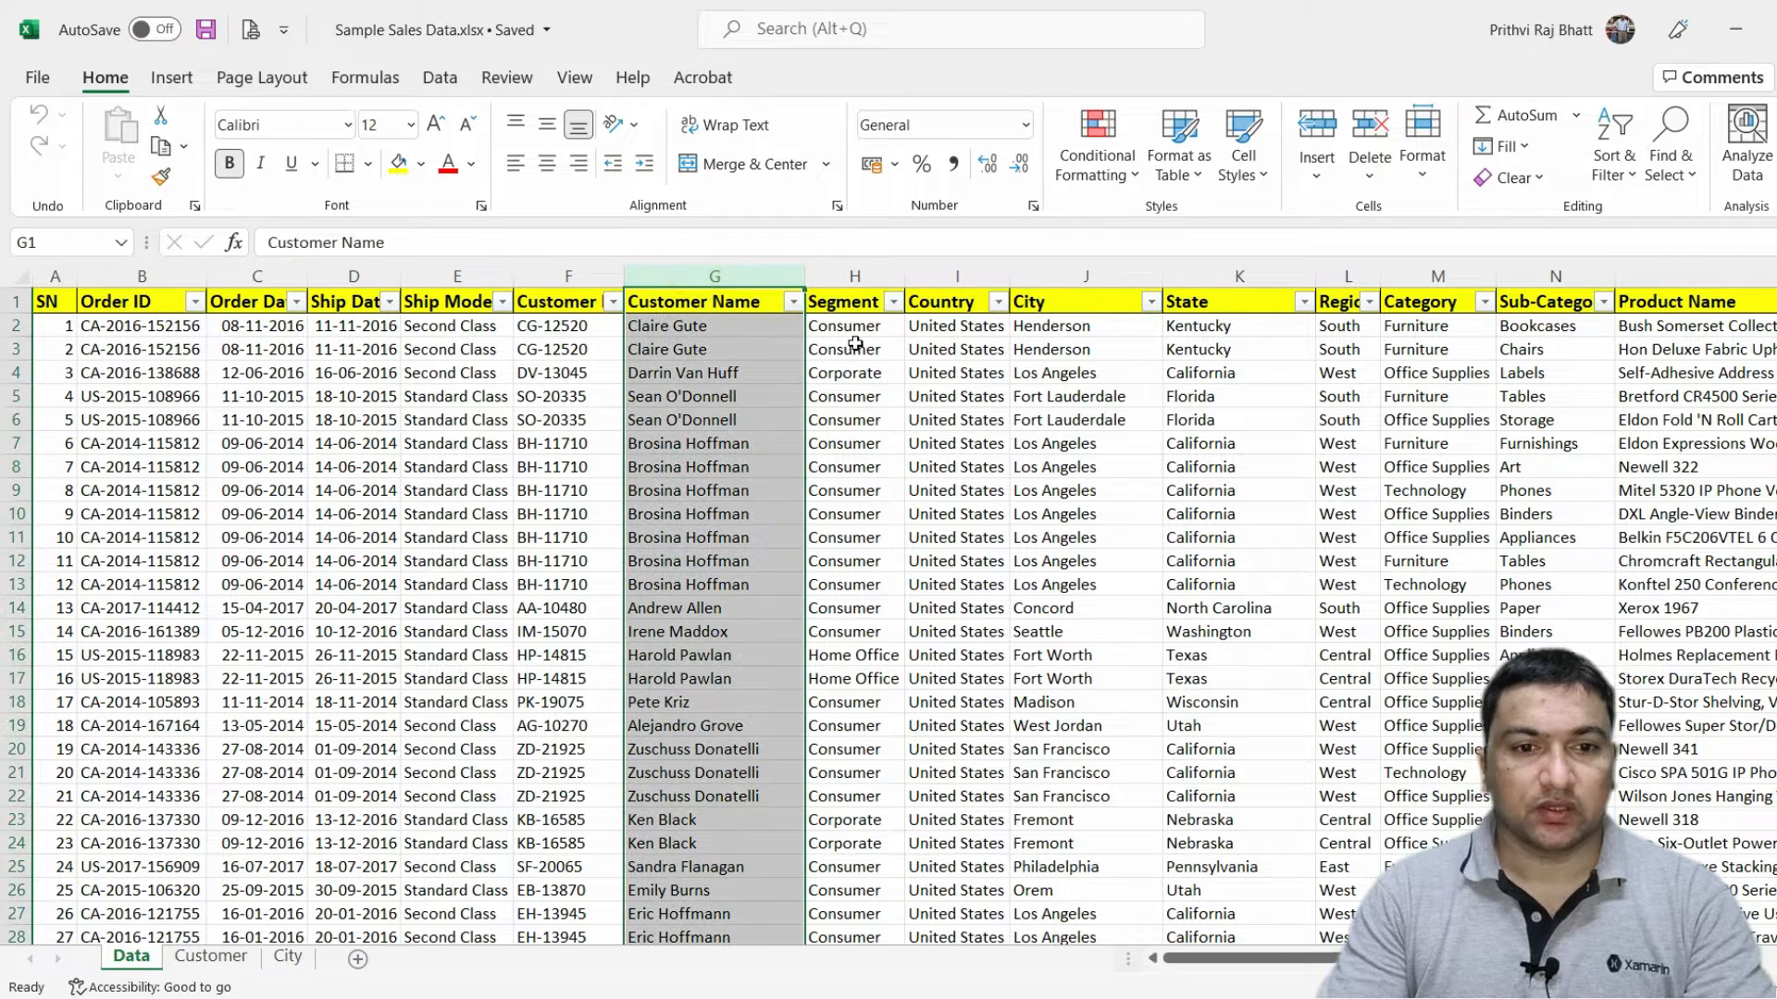
{"action": "left_click", "coordinate": [851, 343]}
{"action": "left_click", "coordinate": [851, 277]}
{"action": "left_click", "coordinate": [846, 344]}
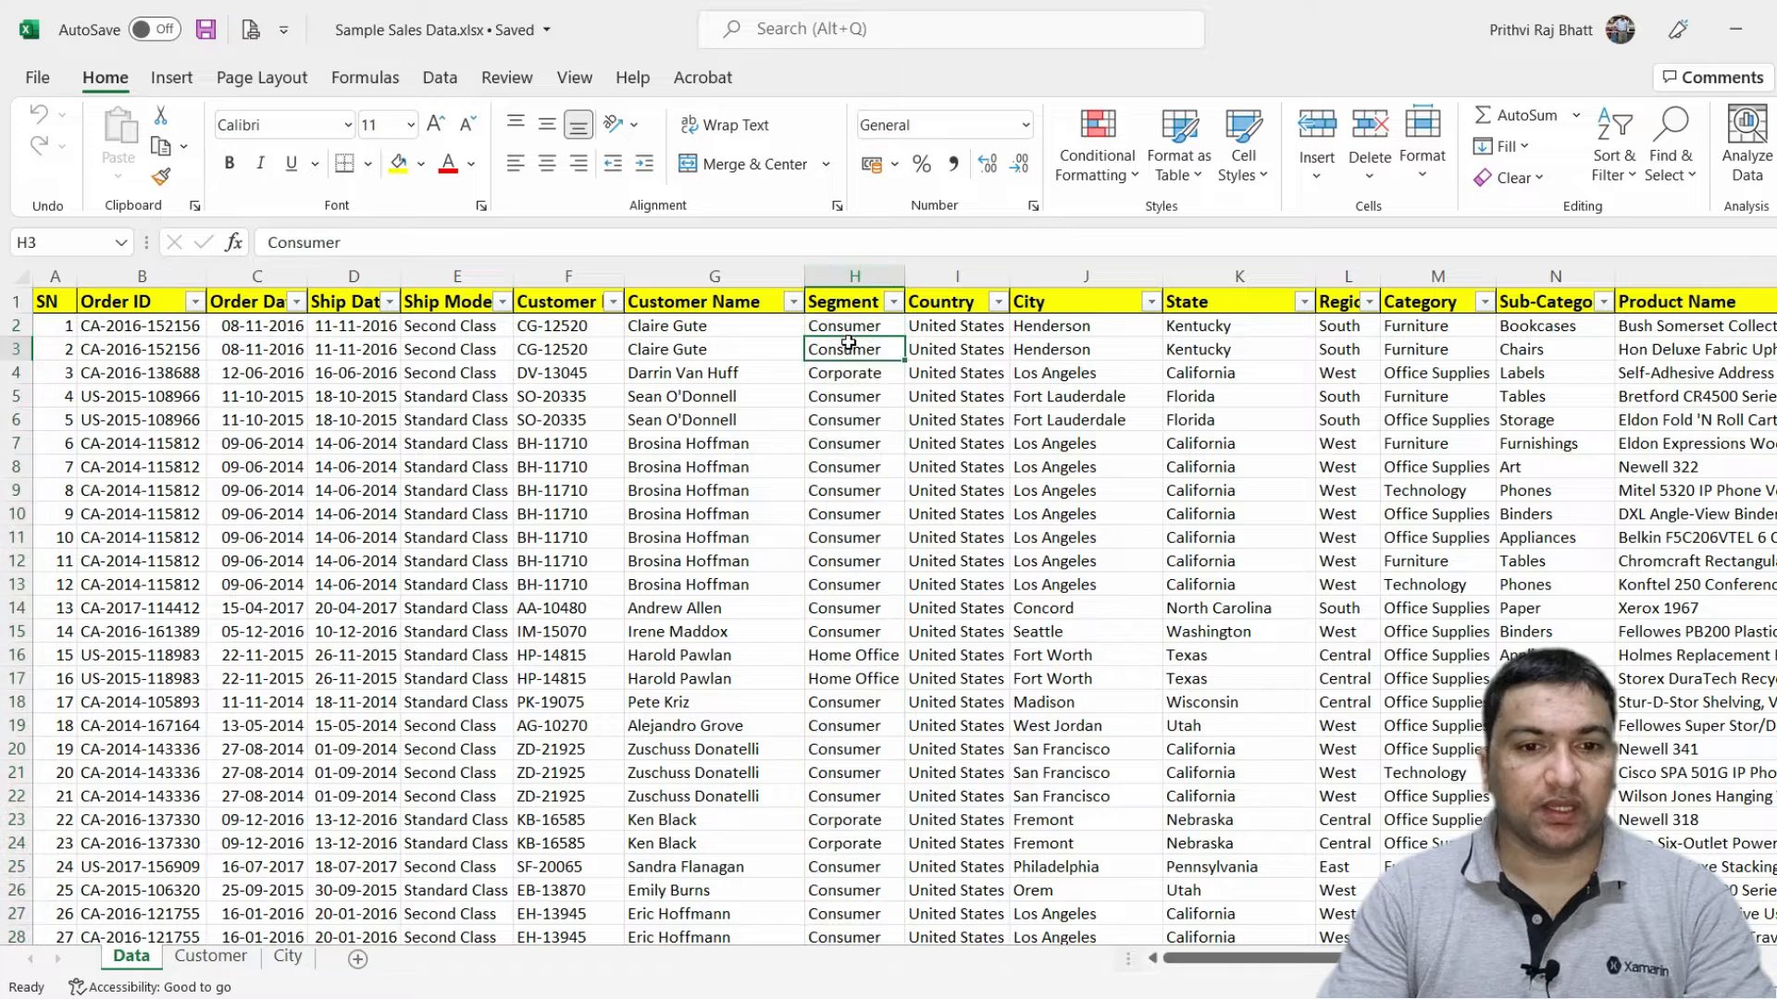
{"action": "left_click", "coordinate": [709, 340]}
{"action": "left_click", "coordinate": [554, 275]}
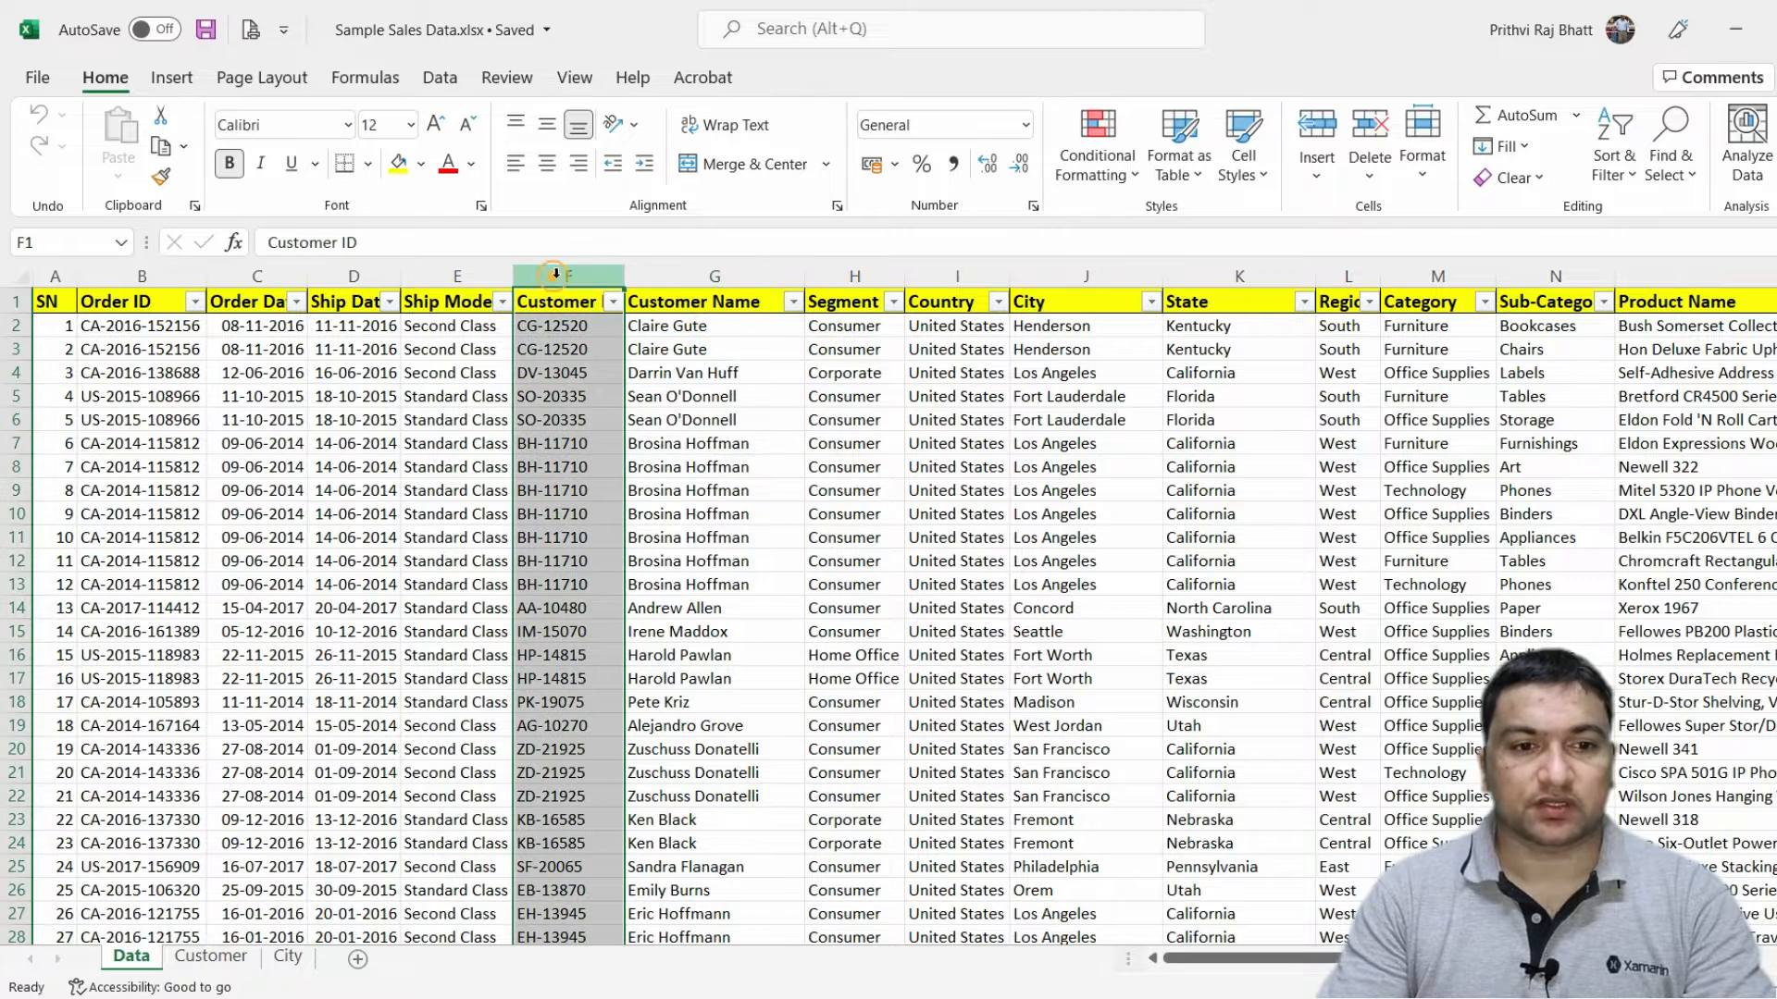
{"action": "left_click", "coordinate": [689, 357]}
{"action": "left_click_drag", "start_coordinate": [558, 325], "coordinate": [856, 331]}
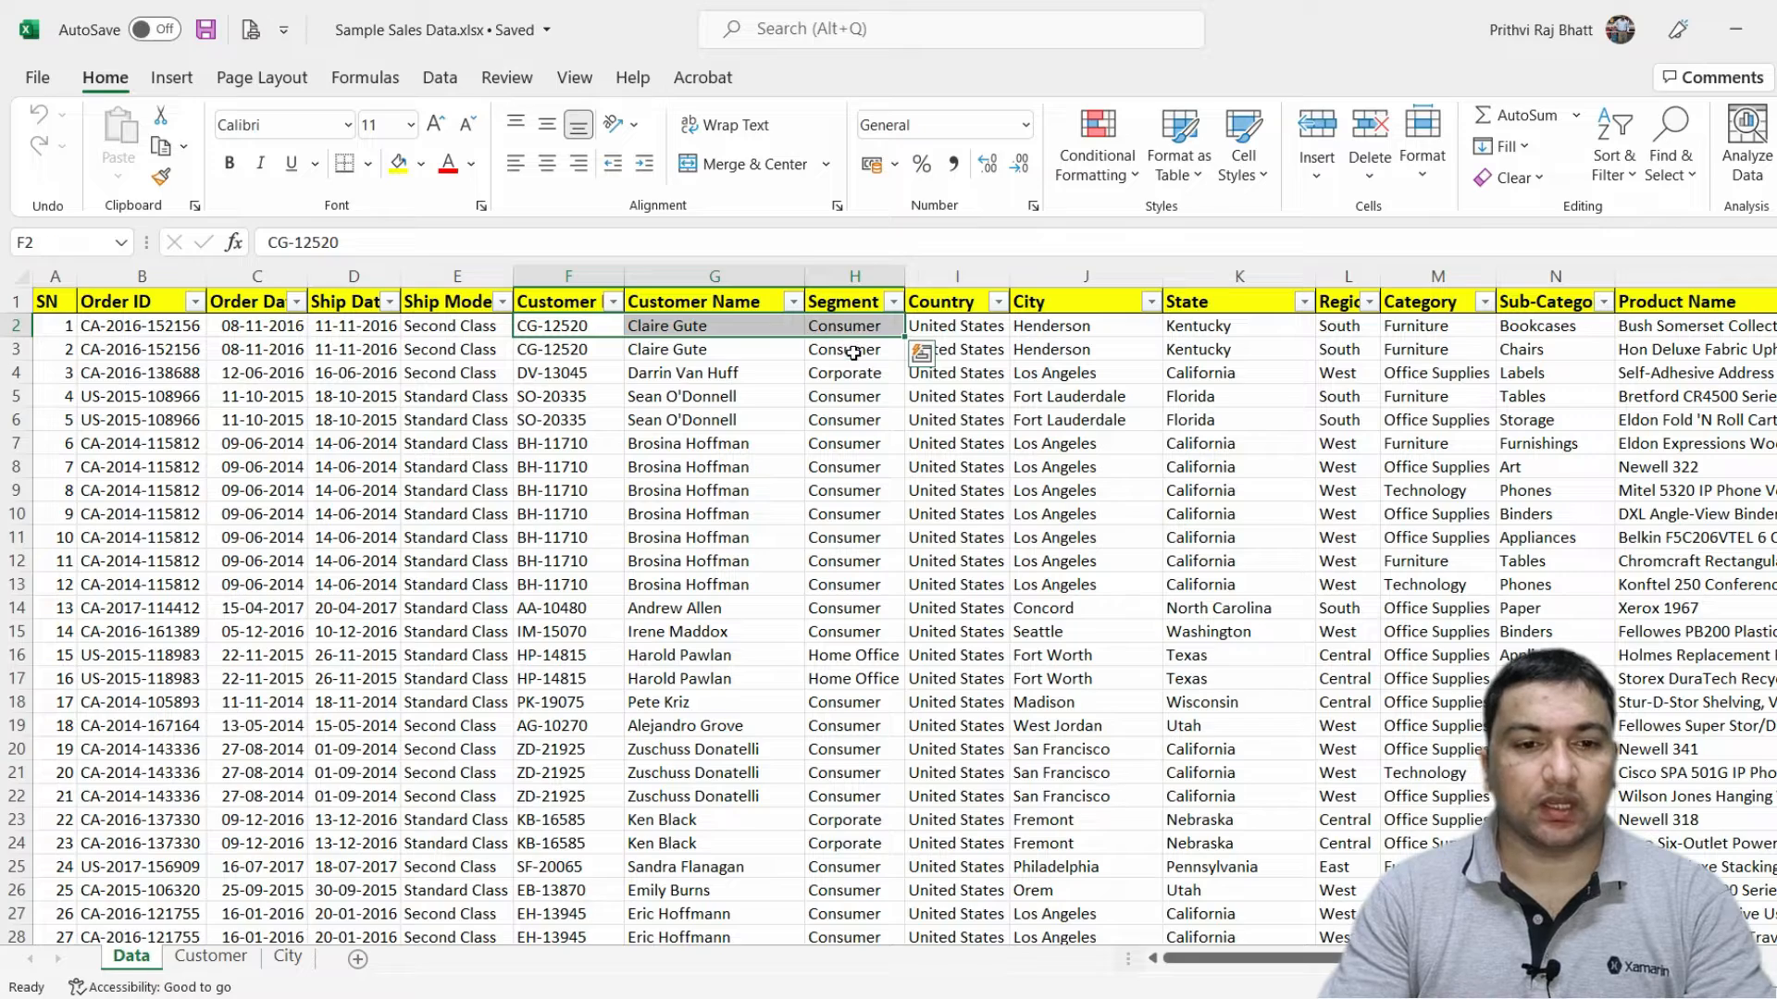
{"action": "left_click", "coordinate": [851, 351]}
{"action": "left_click_drag", "start_coordinate": [558, 326], "coordinate": [851, 330]}
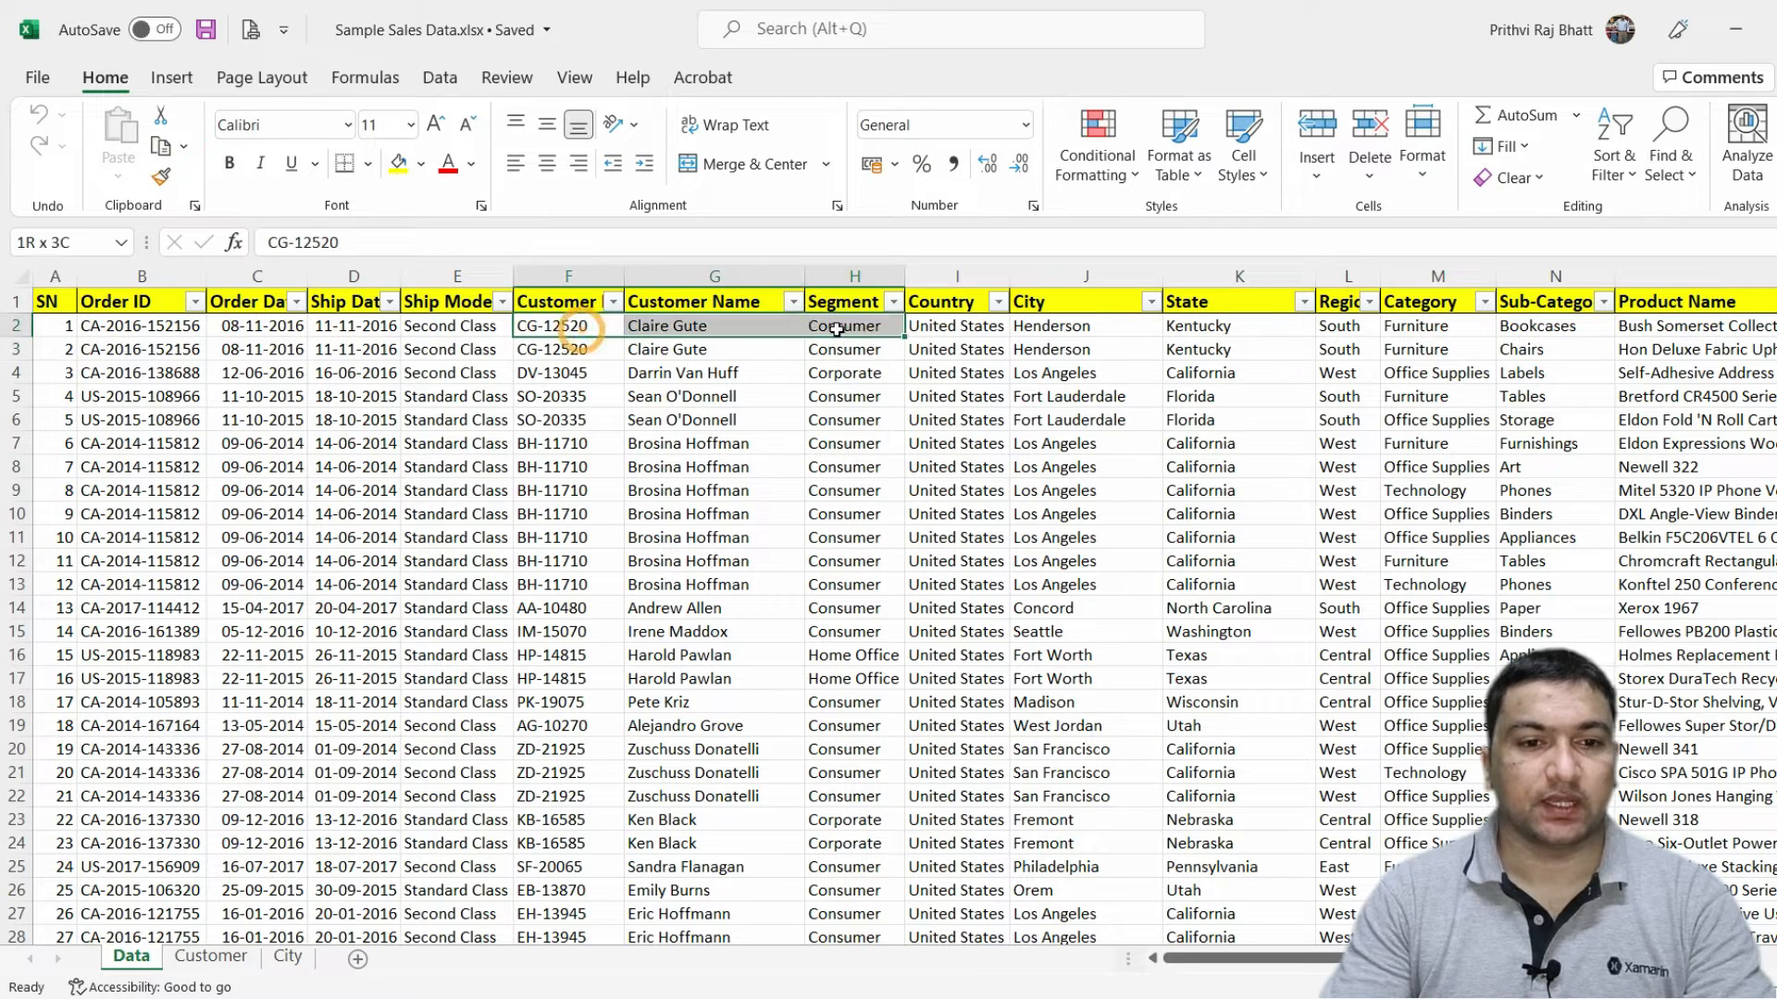
{"action": "left_click", "coordinate": [835, 460]}
Go to the last record in the Customer ID column, and return to the column's header.
{"action": "scroll", "coordinate": [583, 621], "scroll_direction": "down", "scroll_amount": 6}
{"action": "left_click", "coordinate": [544, 581]}
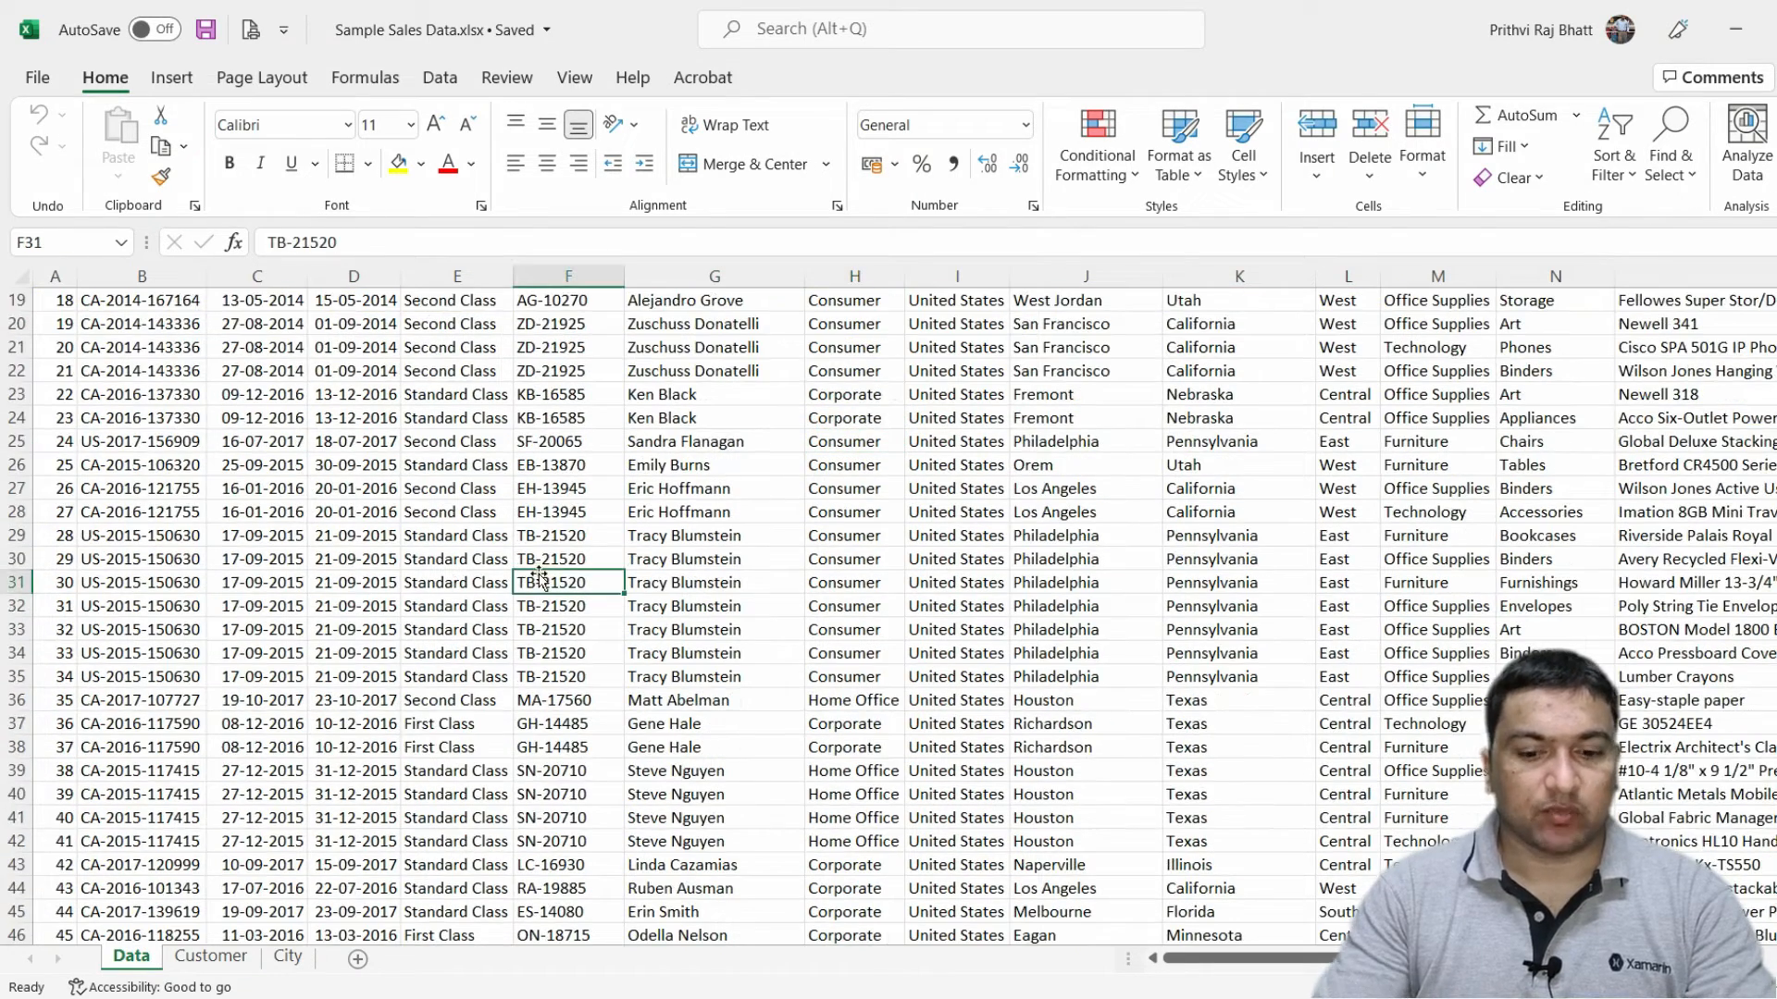
{"action": "key", "text": "ctrl+Down"}
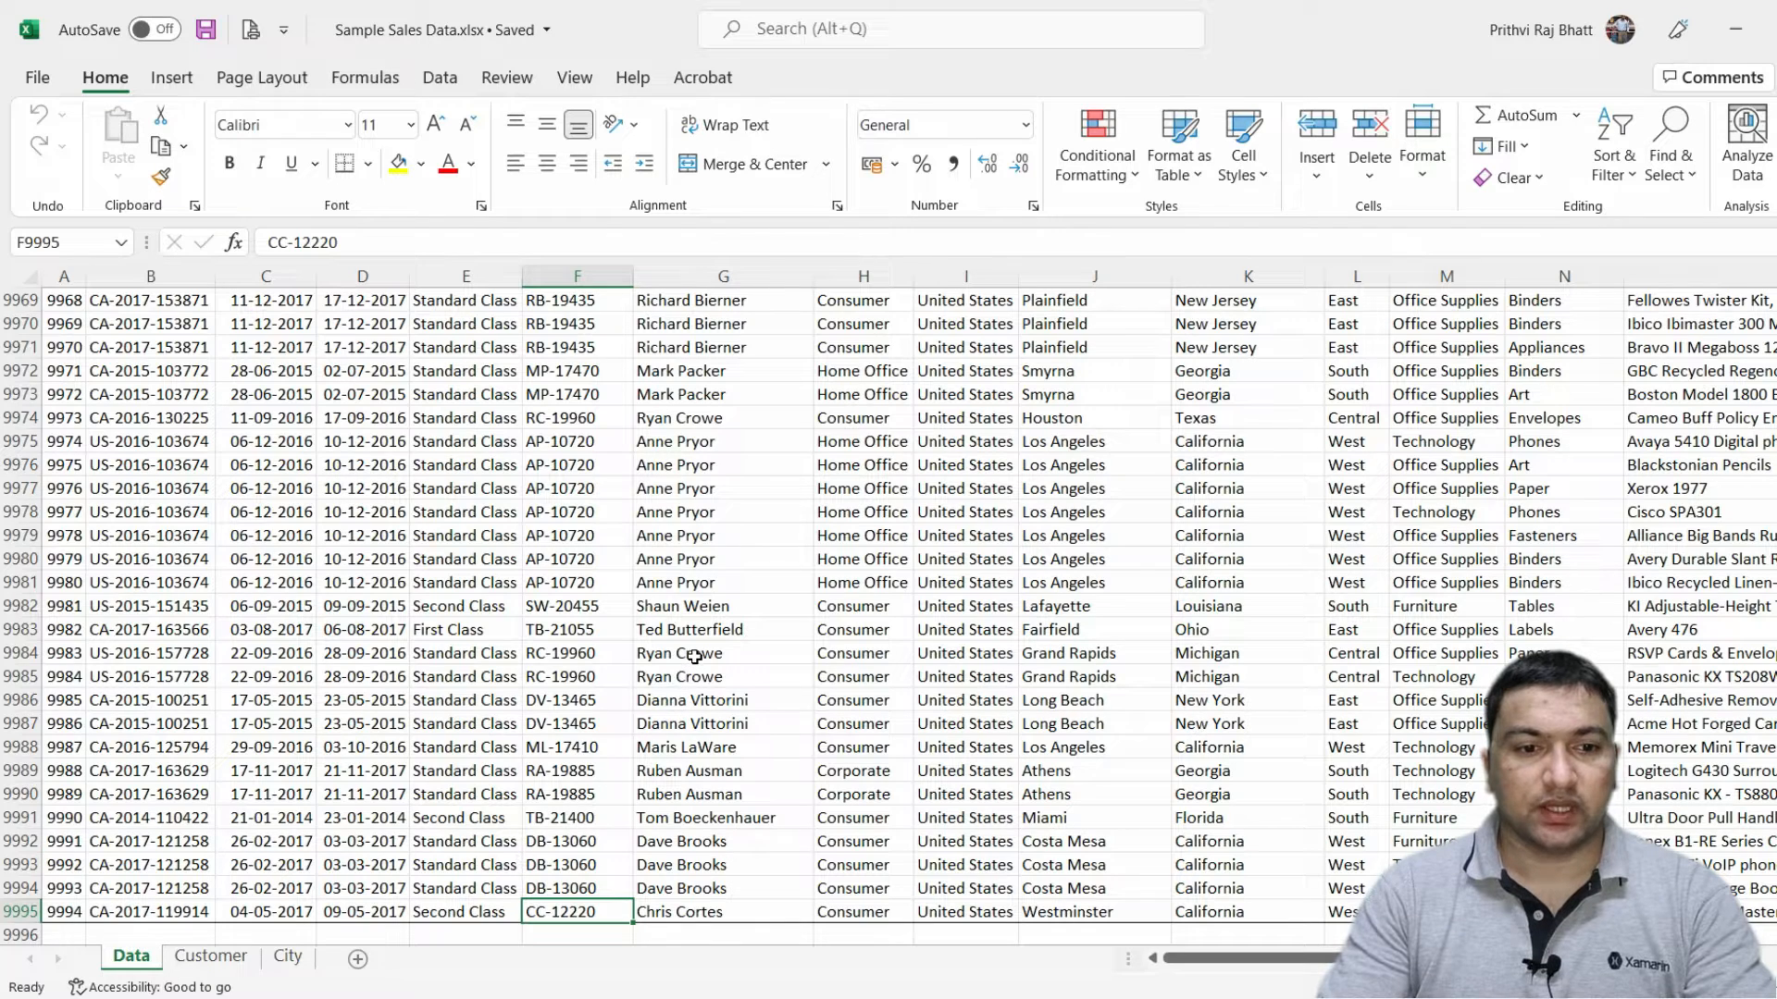
{"action": "key", "text": "ctrl+Up"}
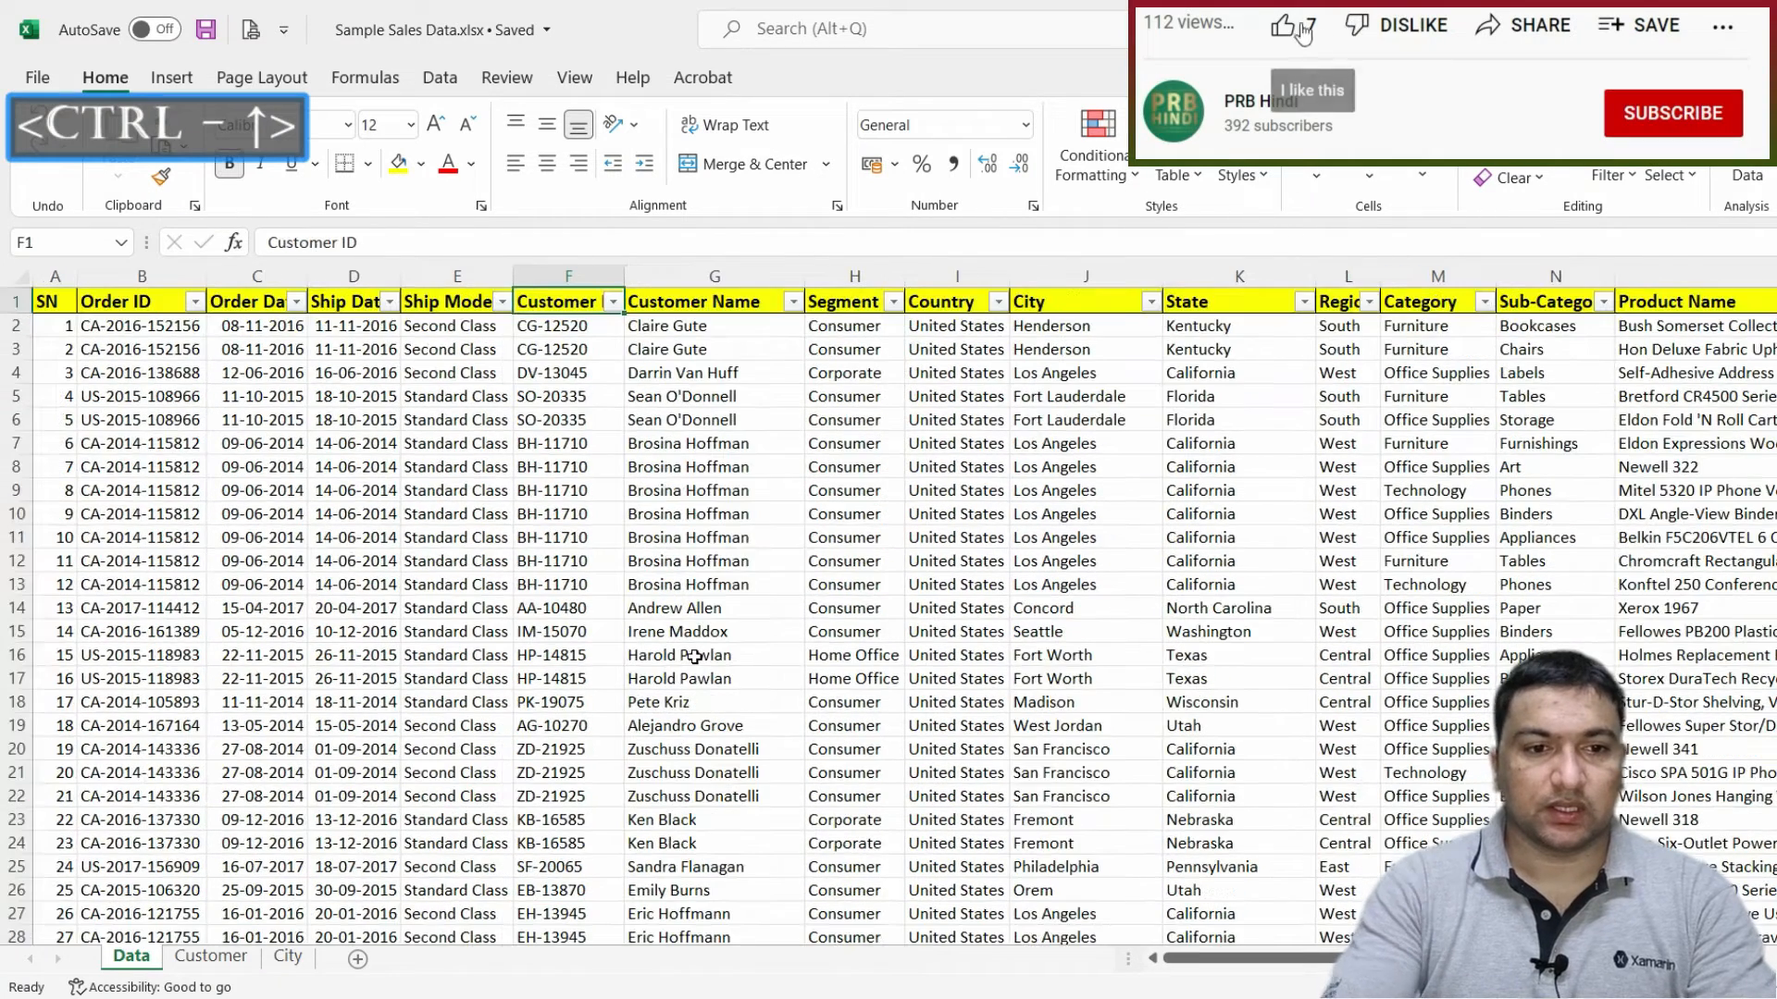
Compare the Customer ID column with Customer Name and Segment, checking the first record's value in each.
{"action": "left_click_drag", "start_coordinate": [728, 275], "coordinate": [822, 272]}
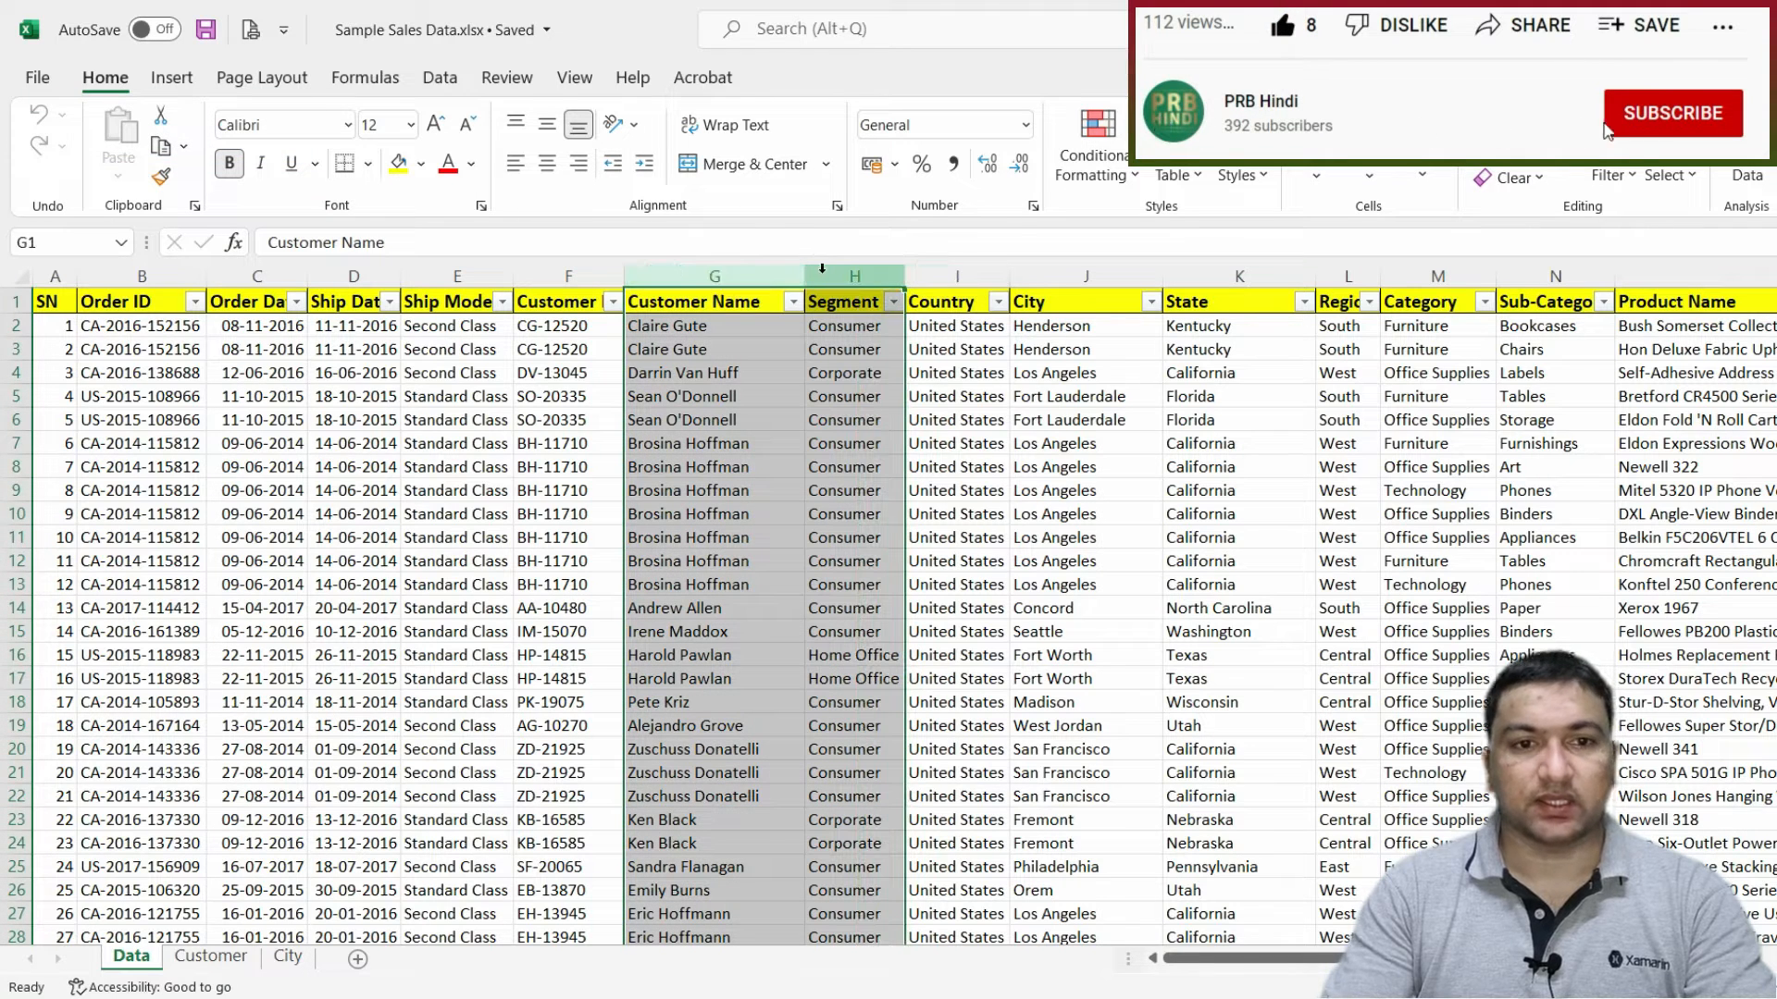
{"action": "left_click", "coordinate": [547, 278]}
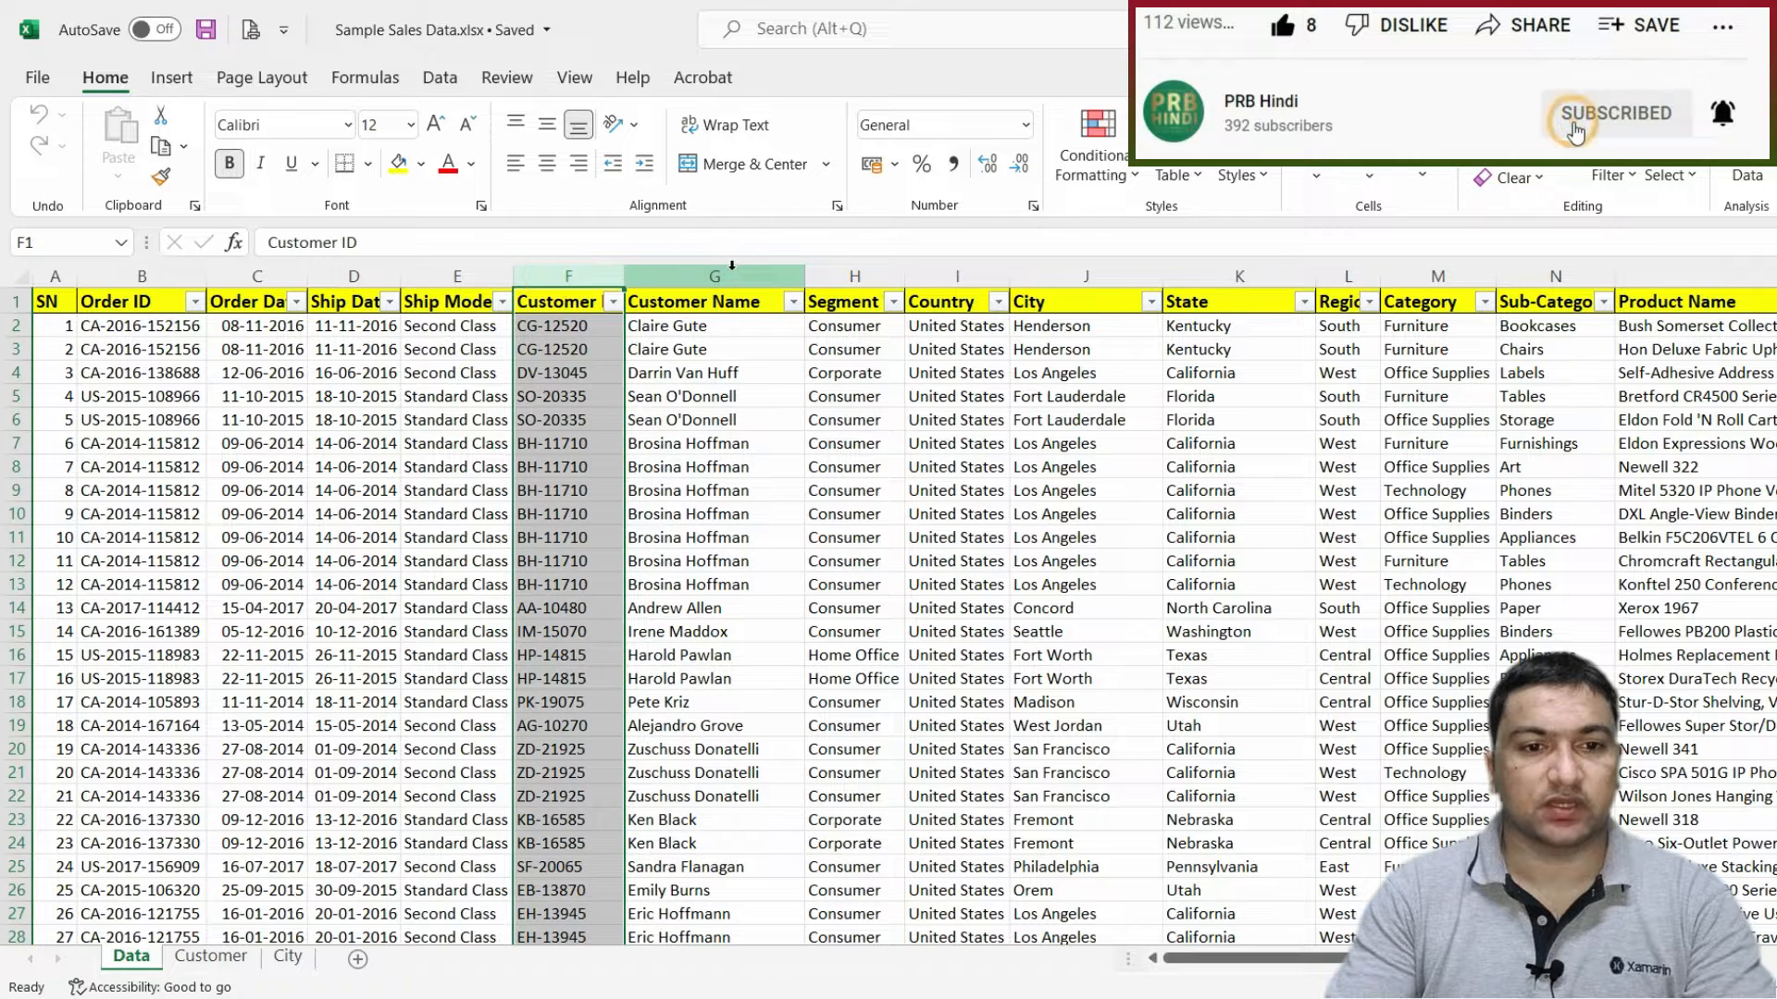
{"action": "left_click", "coordinate": [732, 269]}
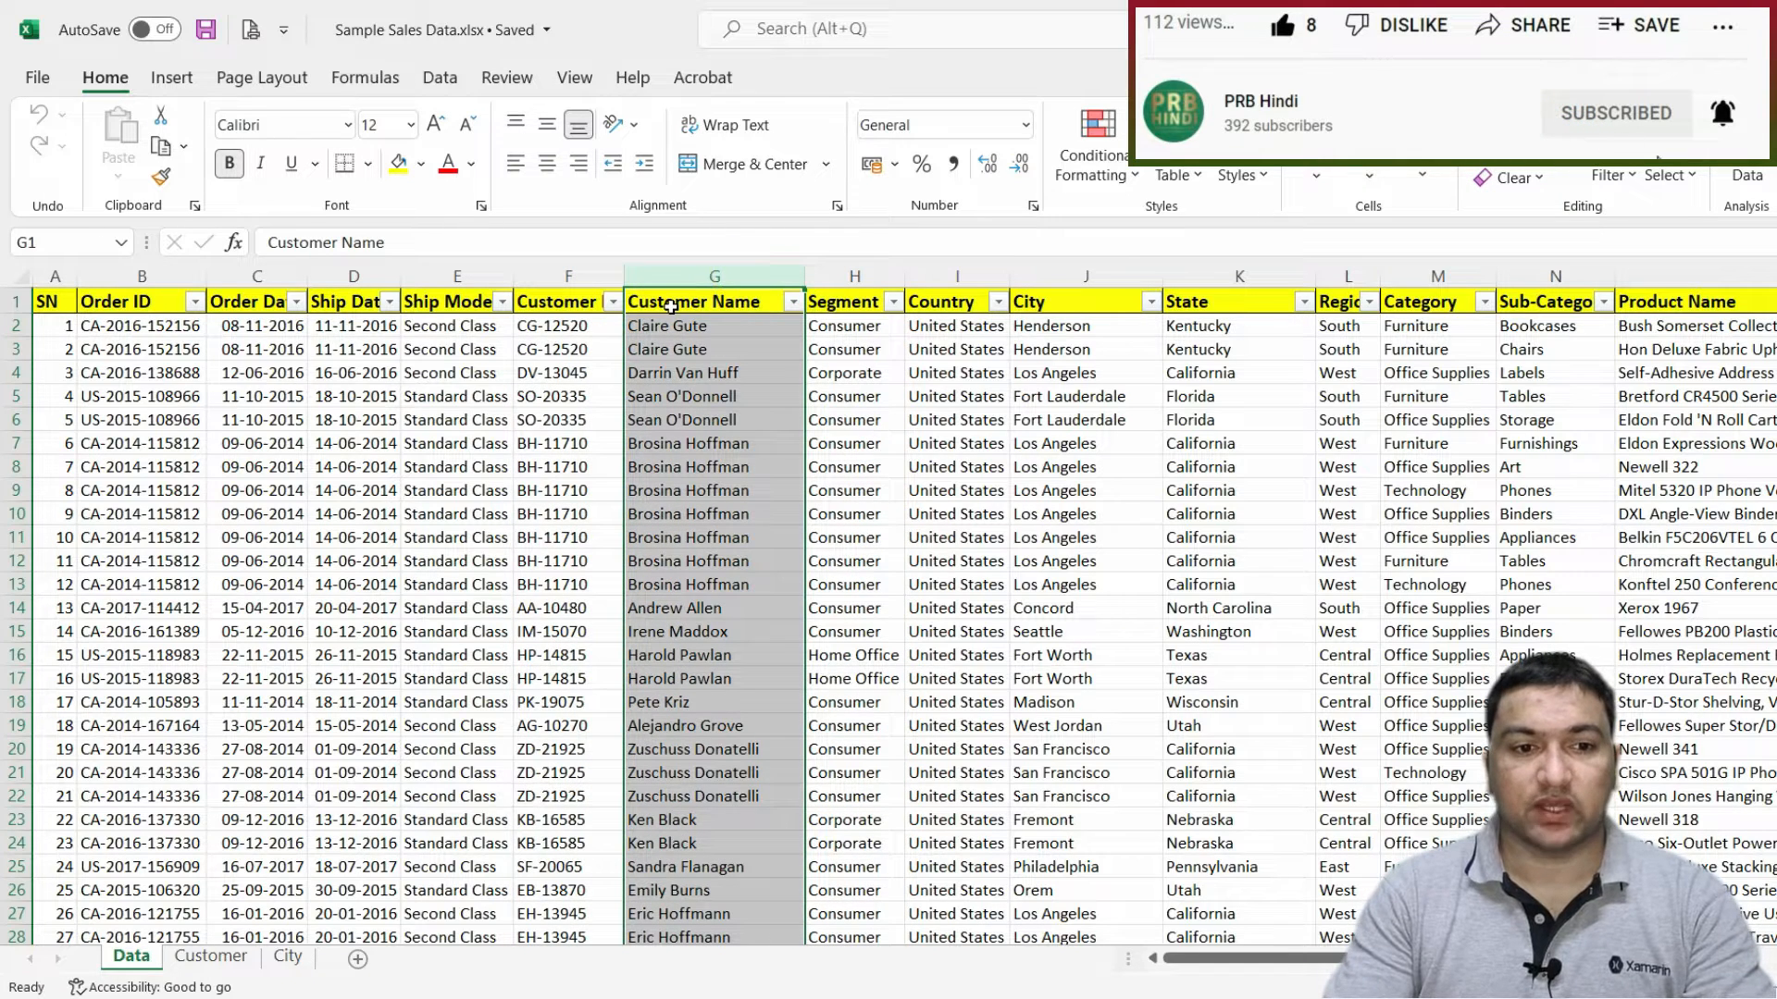
{"action": "left_click", "coordinate": [568, 328]}
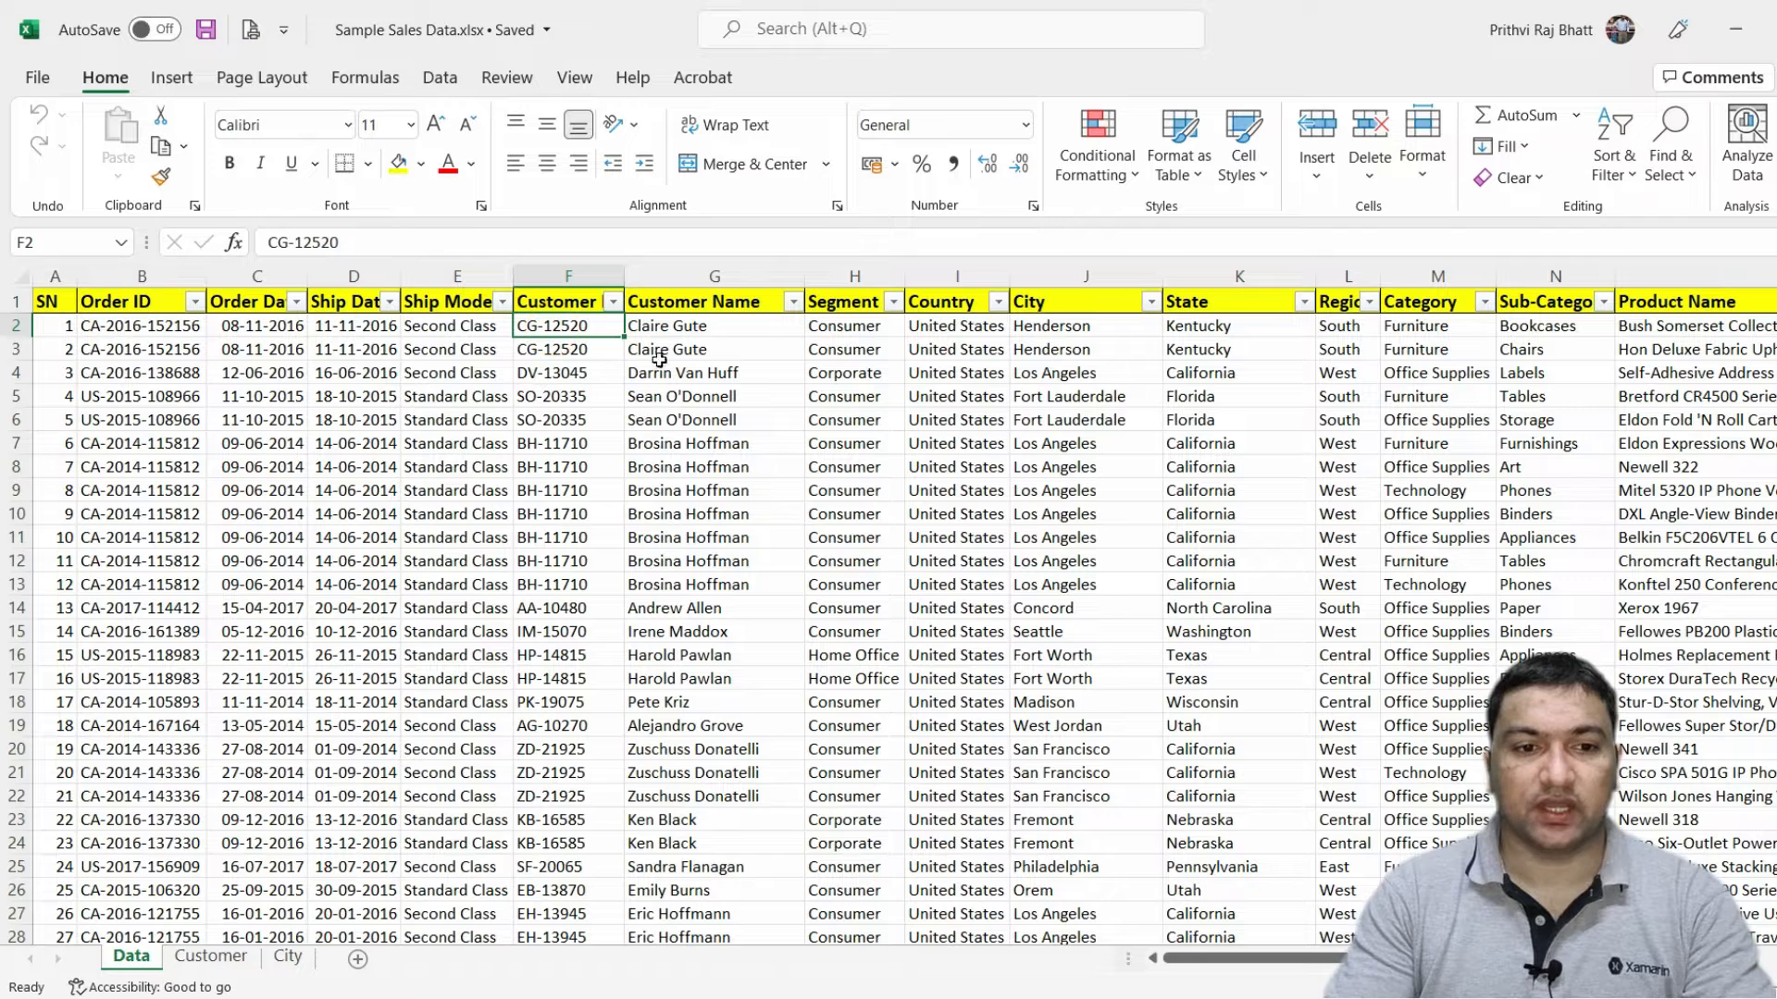
{"action": "left_click", "coordinate": [681, 327]}
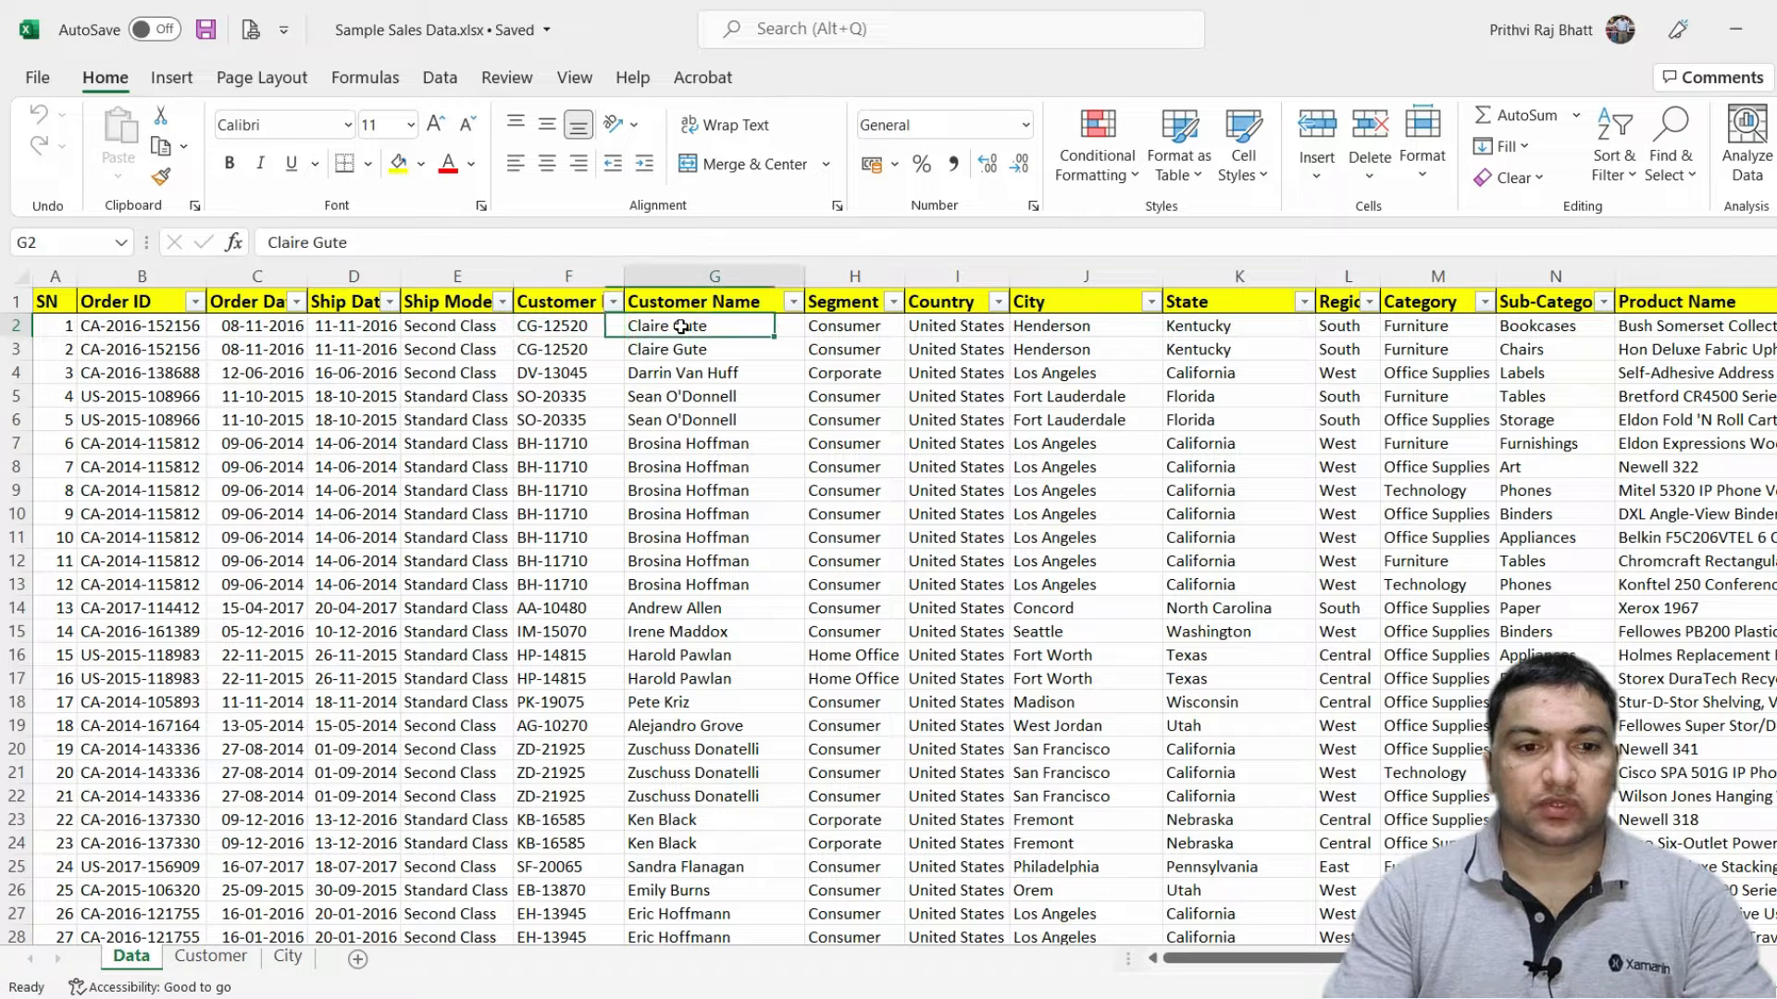
{"action": "left_click", "coordinate": [853, 330]}
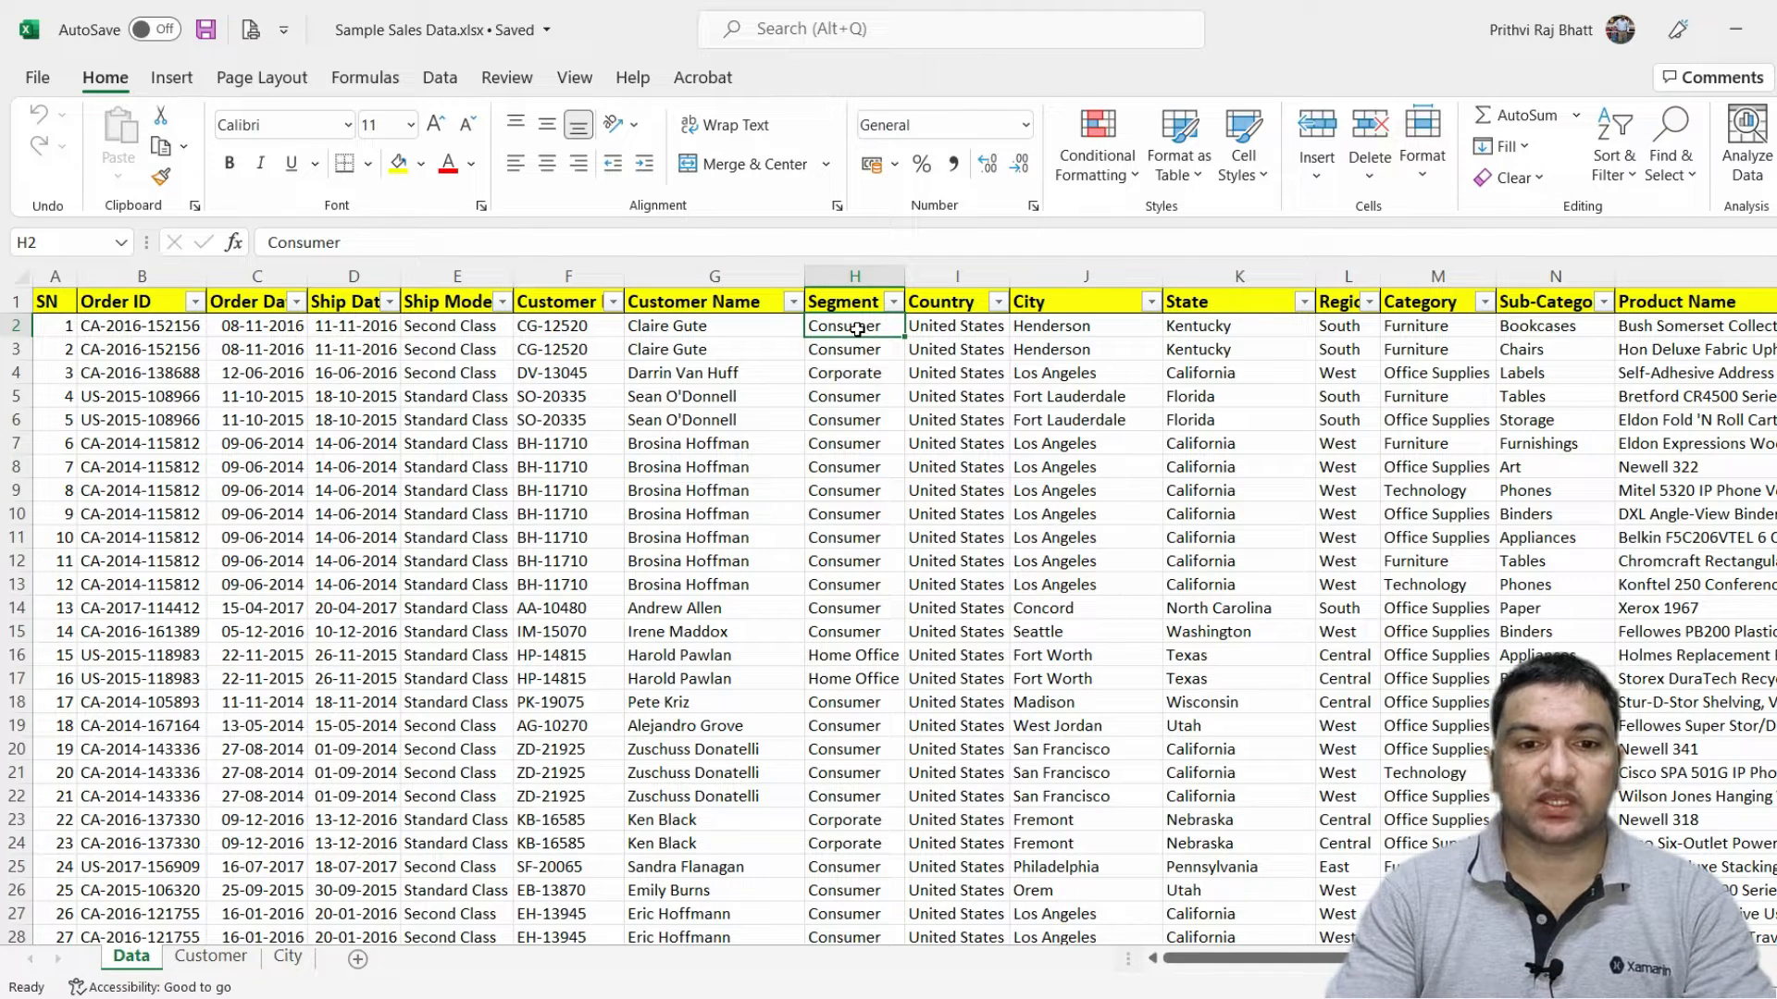
Review the location columns City, State, Region and Country in the sales data.
{"action": "left_click", "coordinate": [1194, 422]}
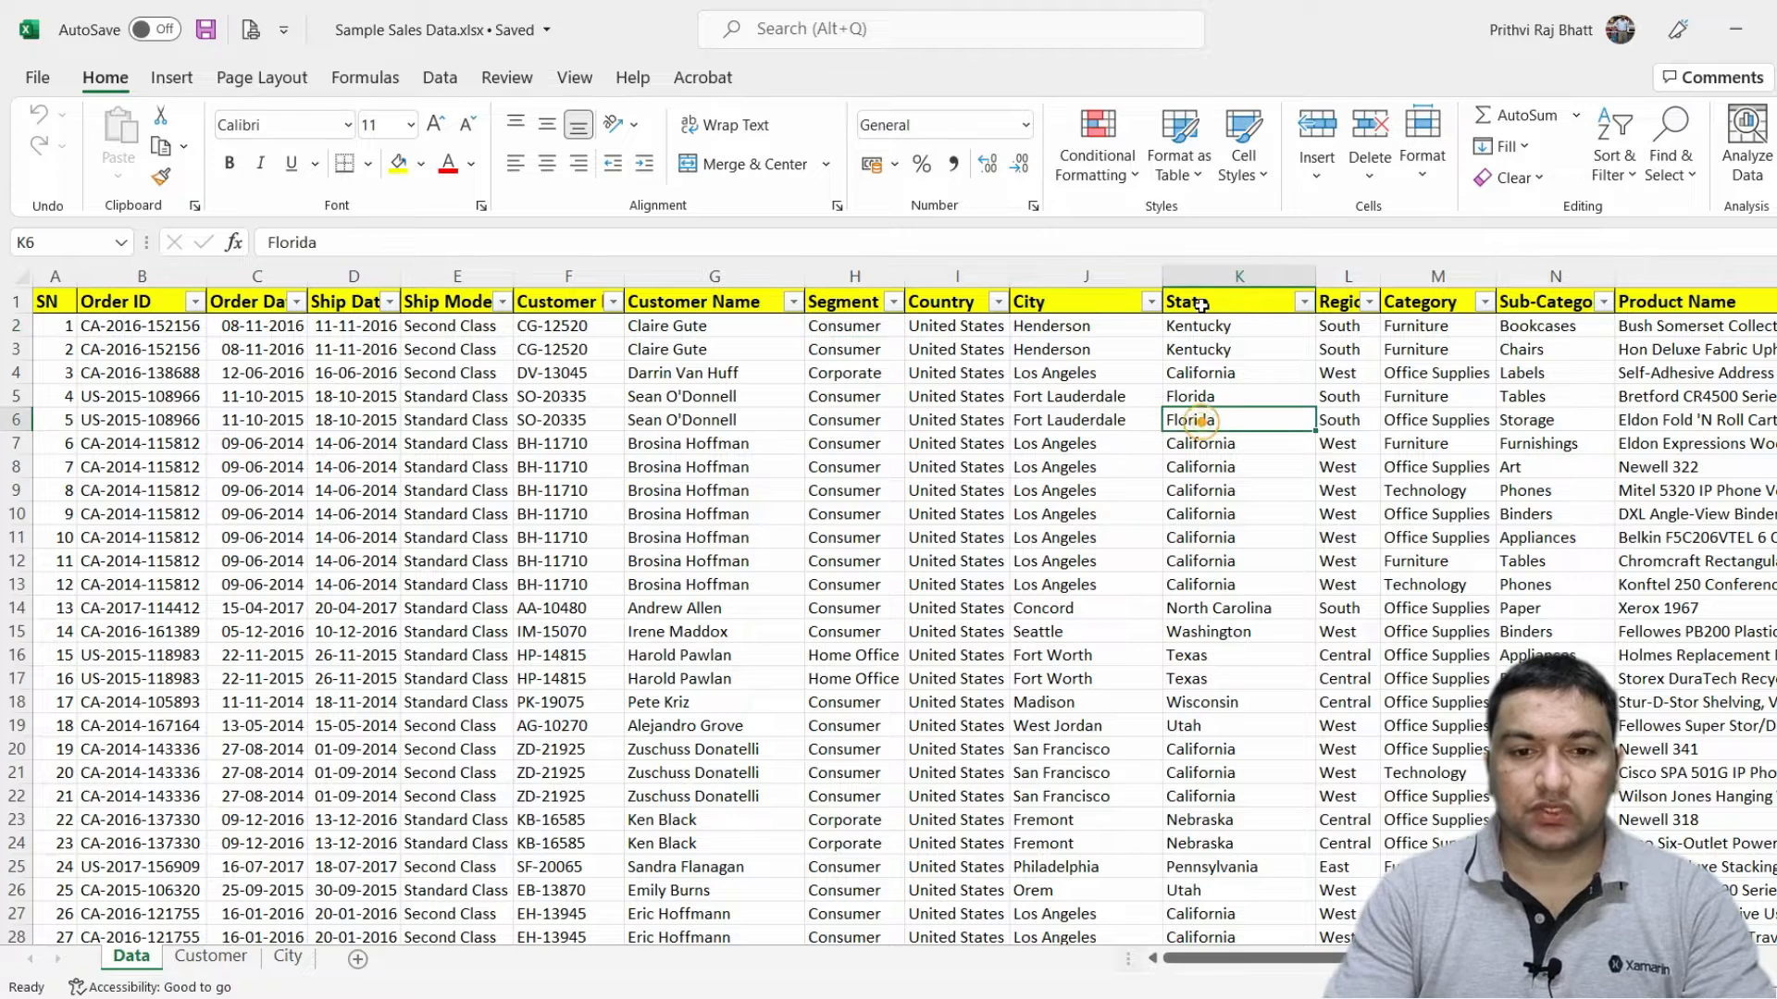
{"action": "left_click", "coordinate": [1051, 333]}
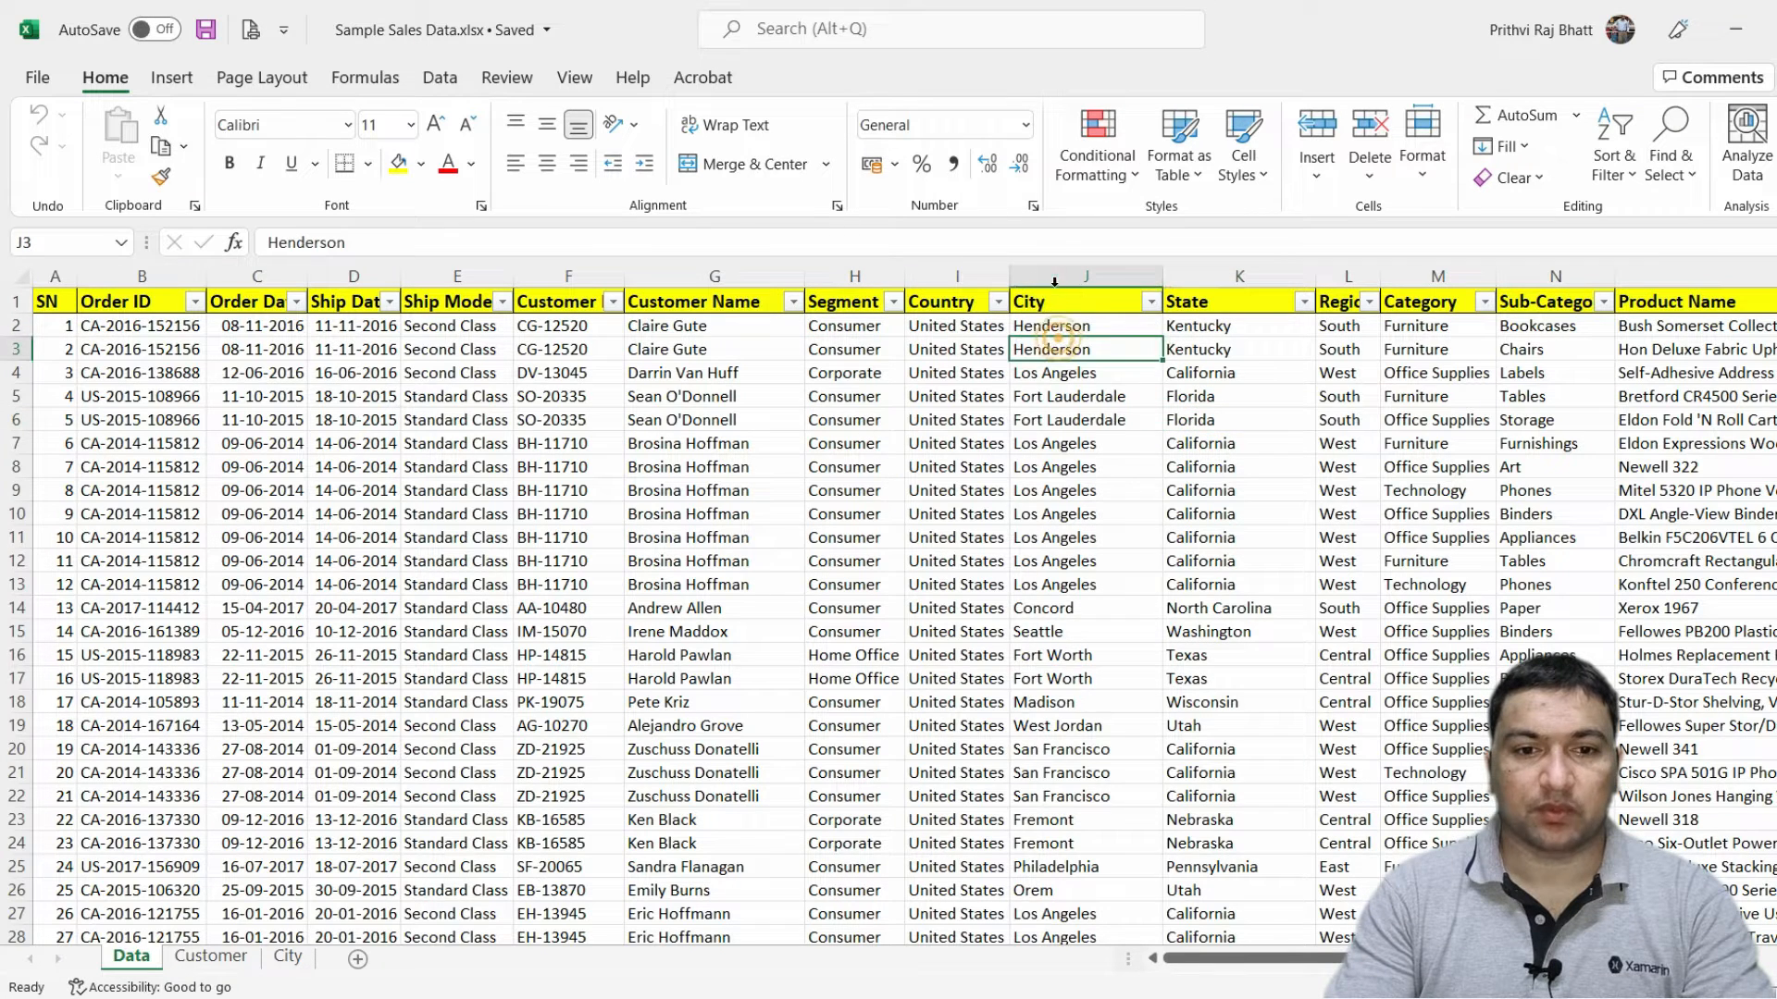
{"action": "left_click", "coordinate": [1054, 277]}
{"action": "left_click", "coordinate": [1075, 341]}
{"action": "left_click", "coordinate": [1076, 302]}
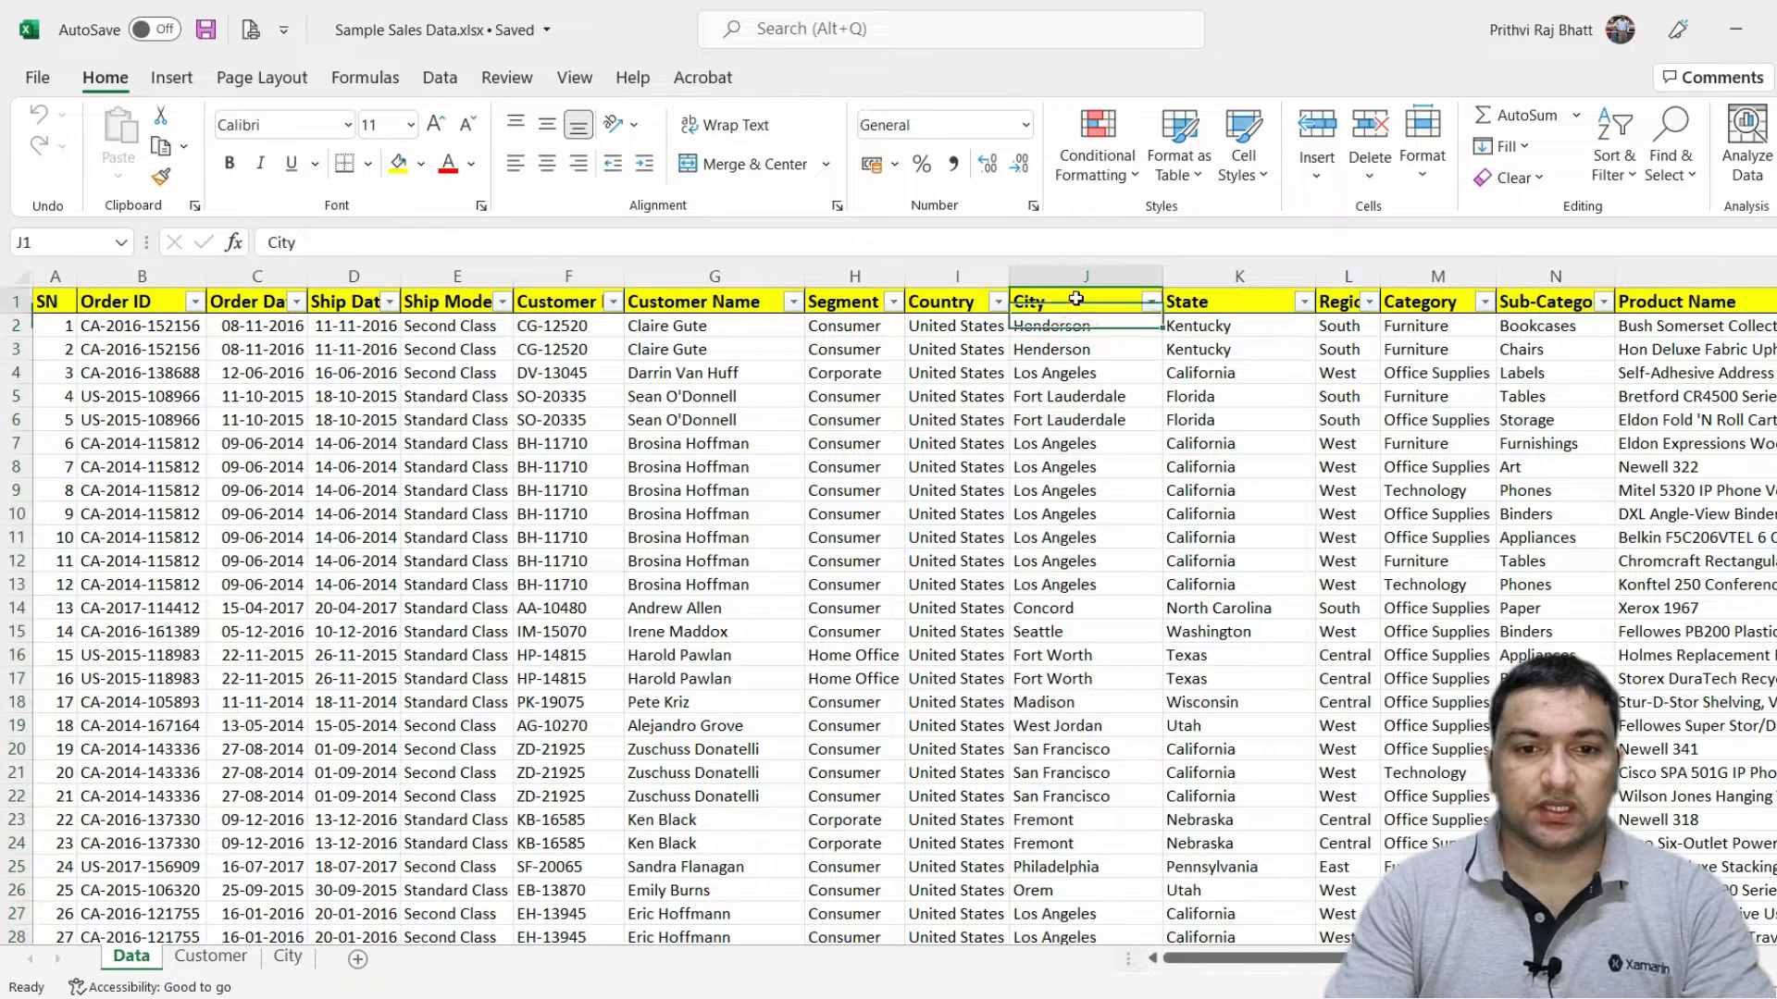
{"action": "left_click", "coordinate": [1199, 302]}
{"action": "left_click", "coordinate": [1333, 302]}
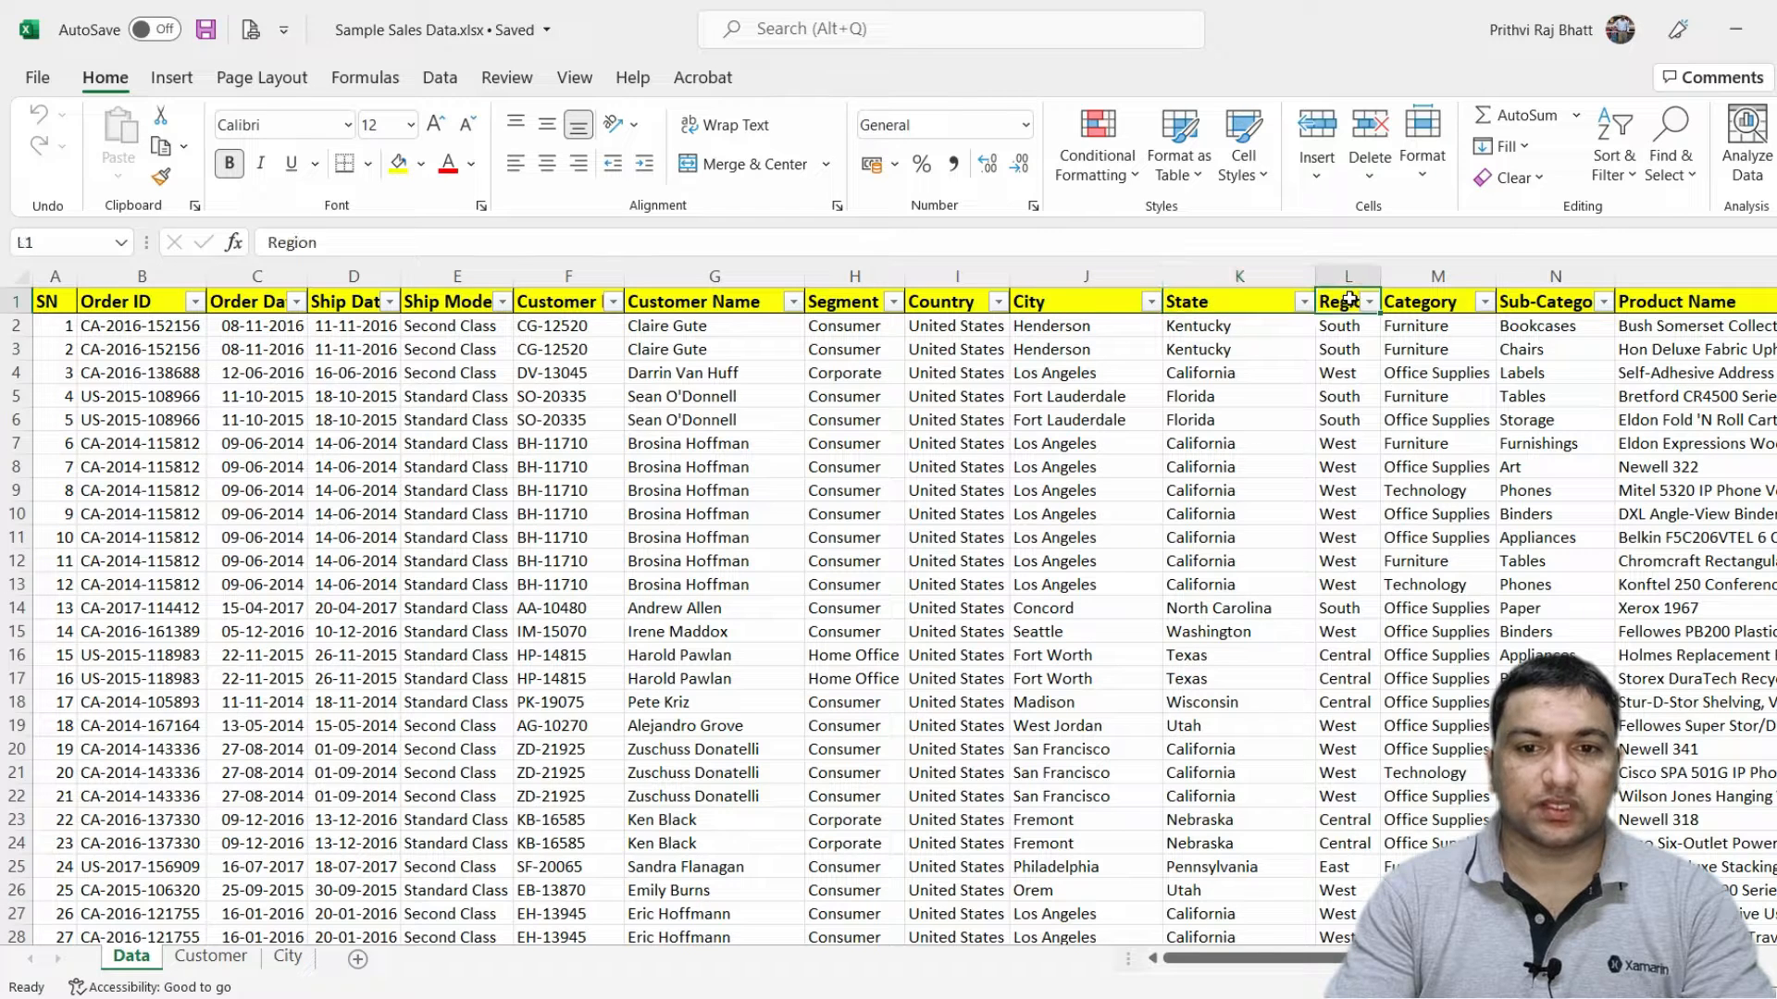
{"action": "left_click", "coordinate": [953, 300]}
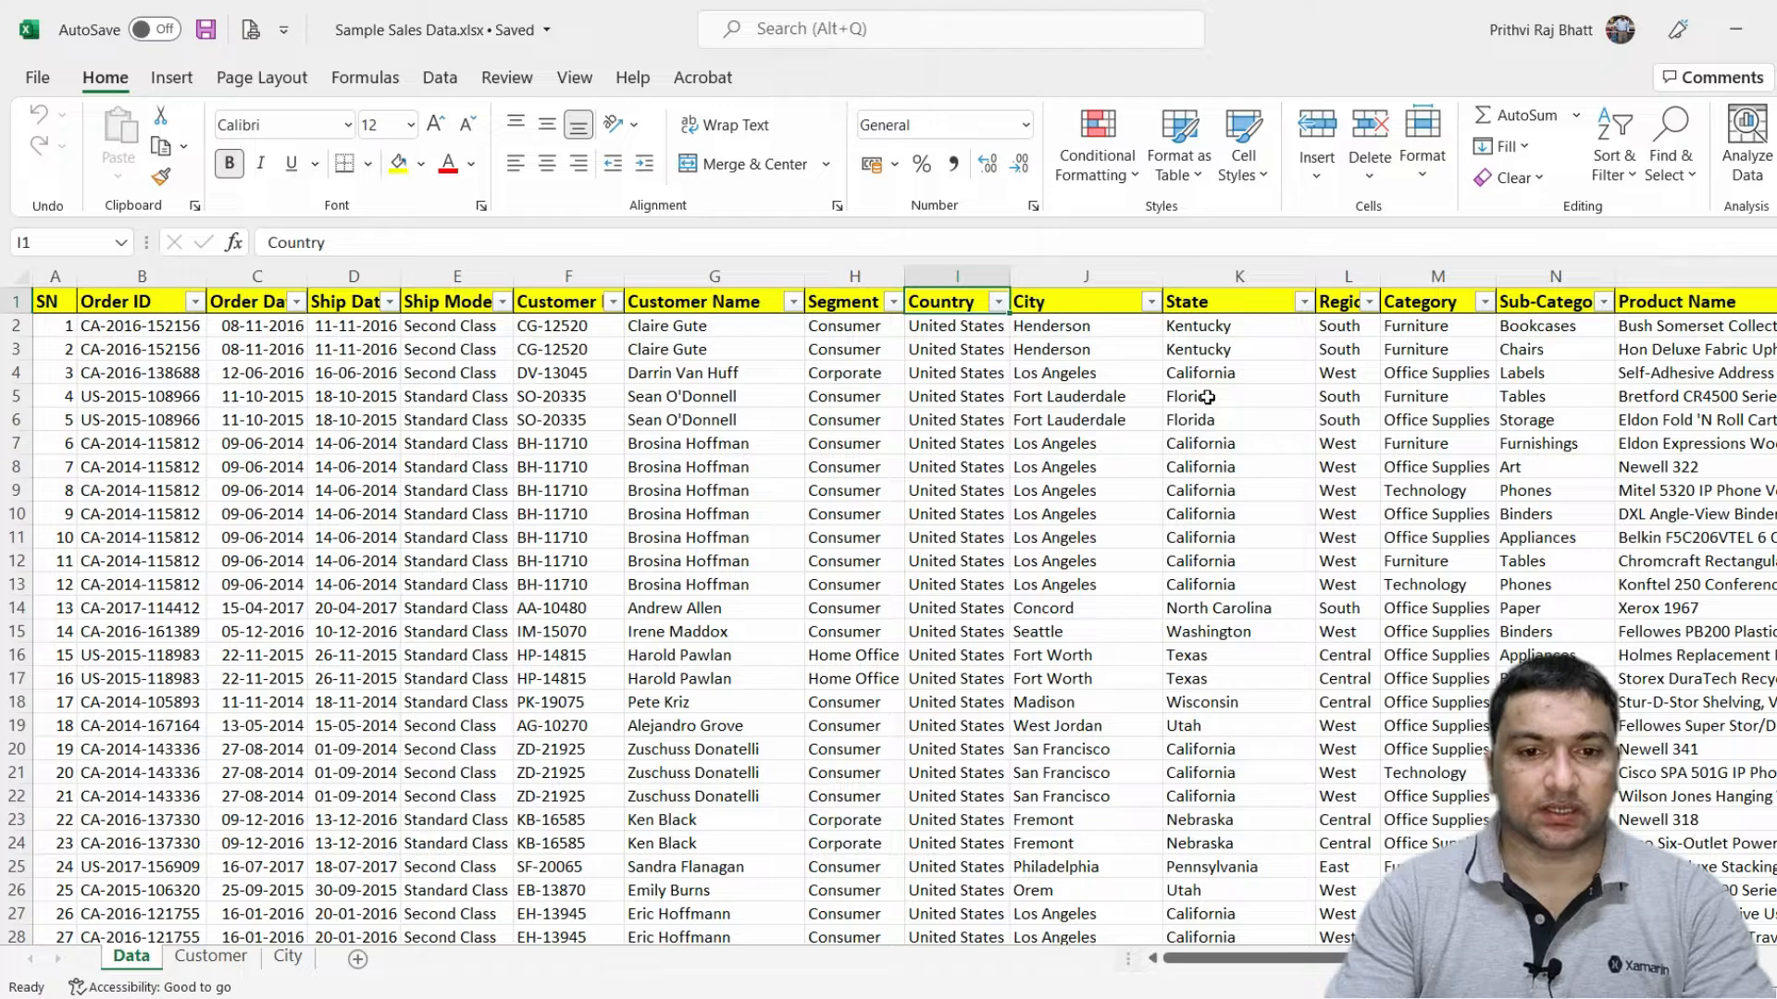
{"action": "left_click", "coordinate": [962, 299]}
Check the Order ID header and how the Customer ID values relate to the Customer Name entries in the first rows.
{"action": "left_click", "coordinate": [136, 302]}
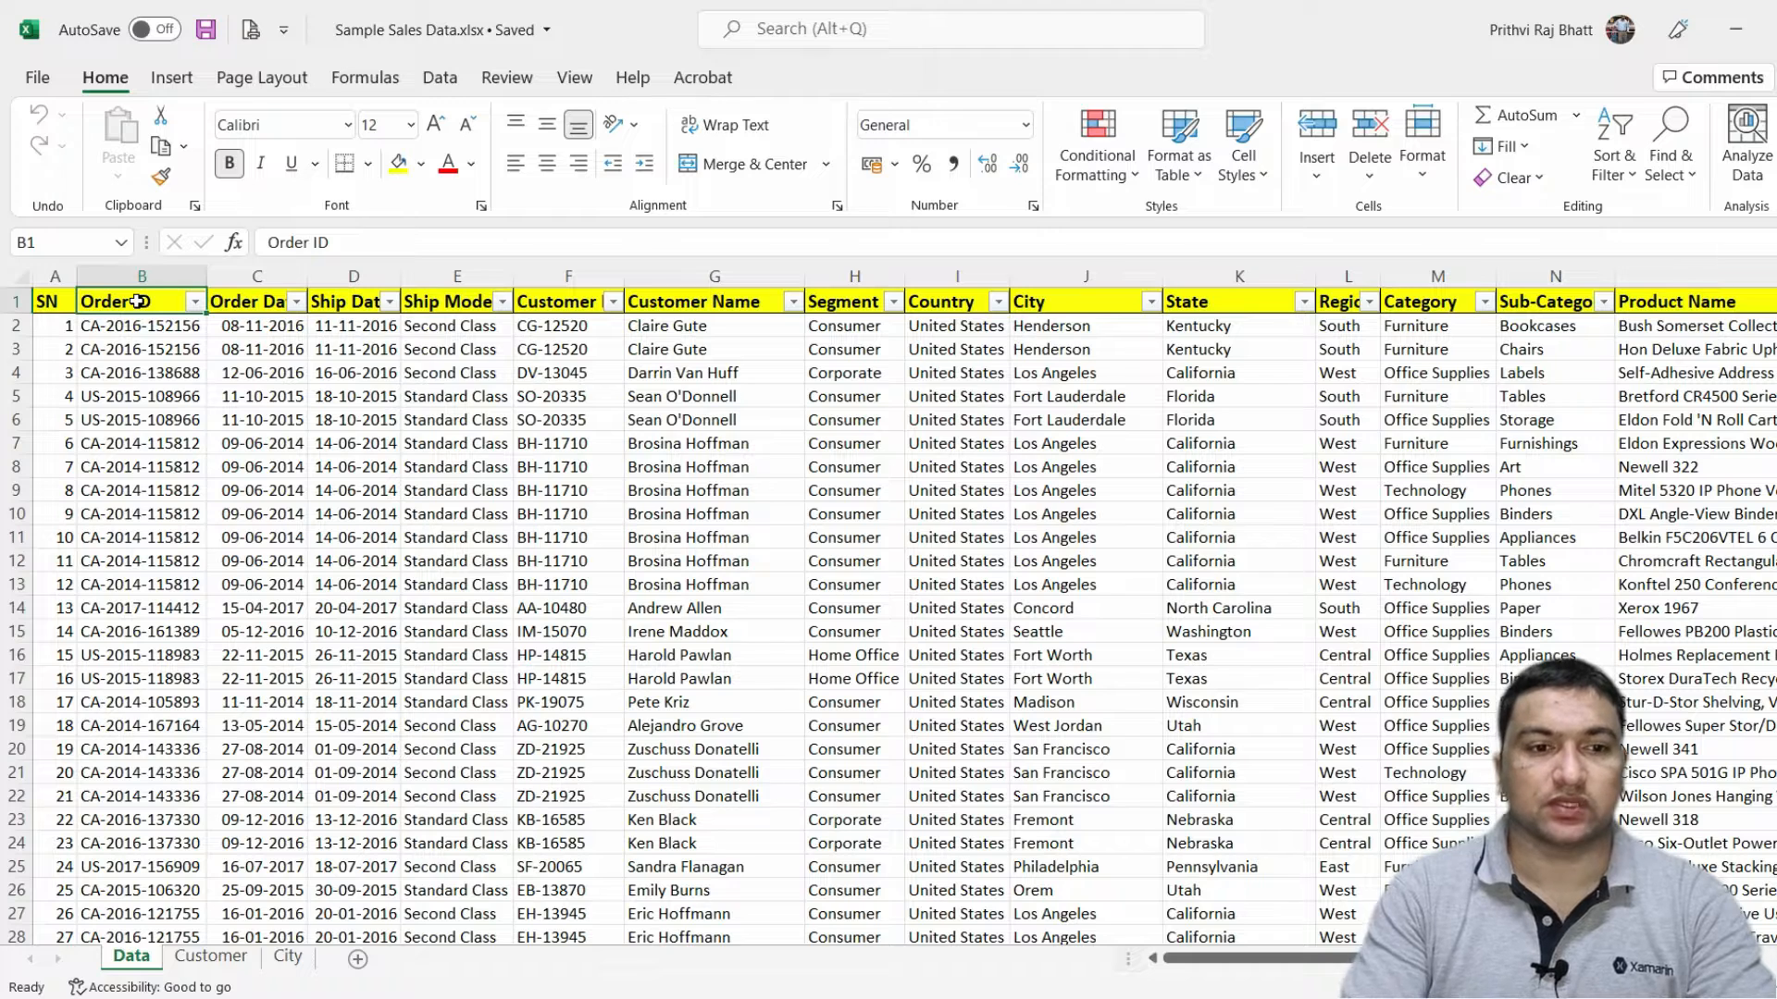
{"action": "left_click", "coordinate": [566, 327]}
{"action": "left_click", "coordinate": [711, 327]}
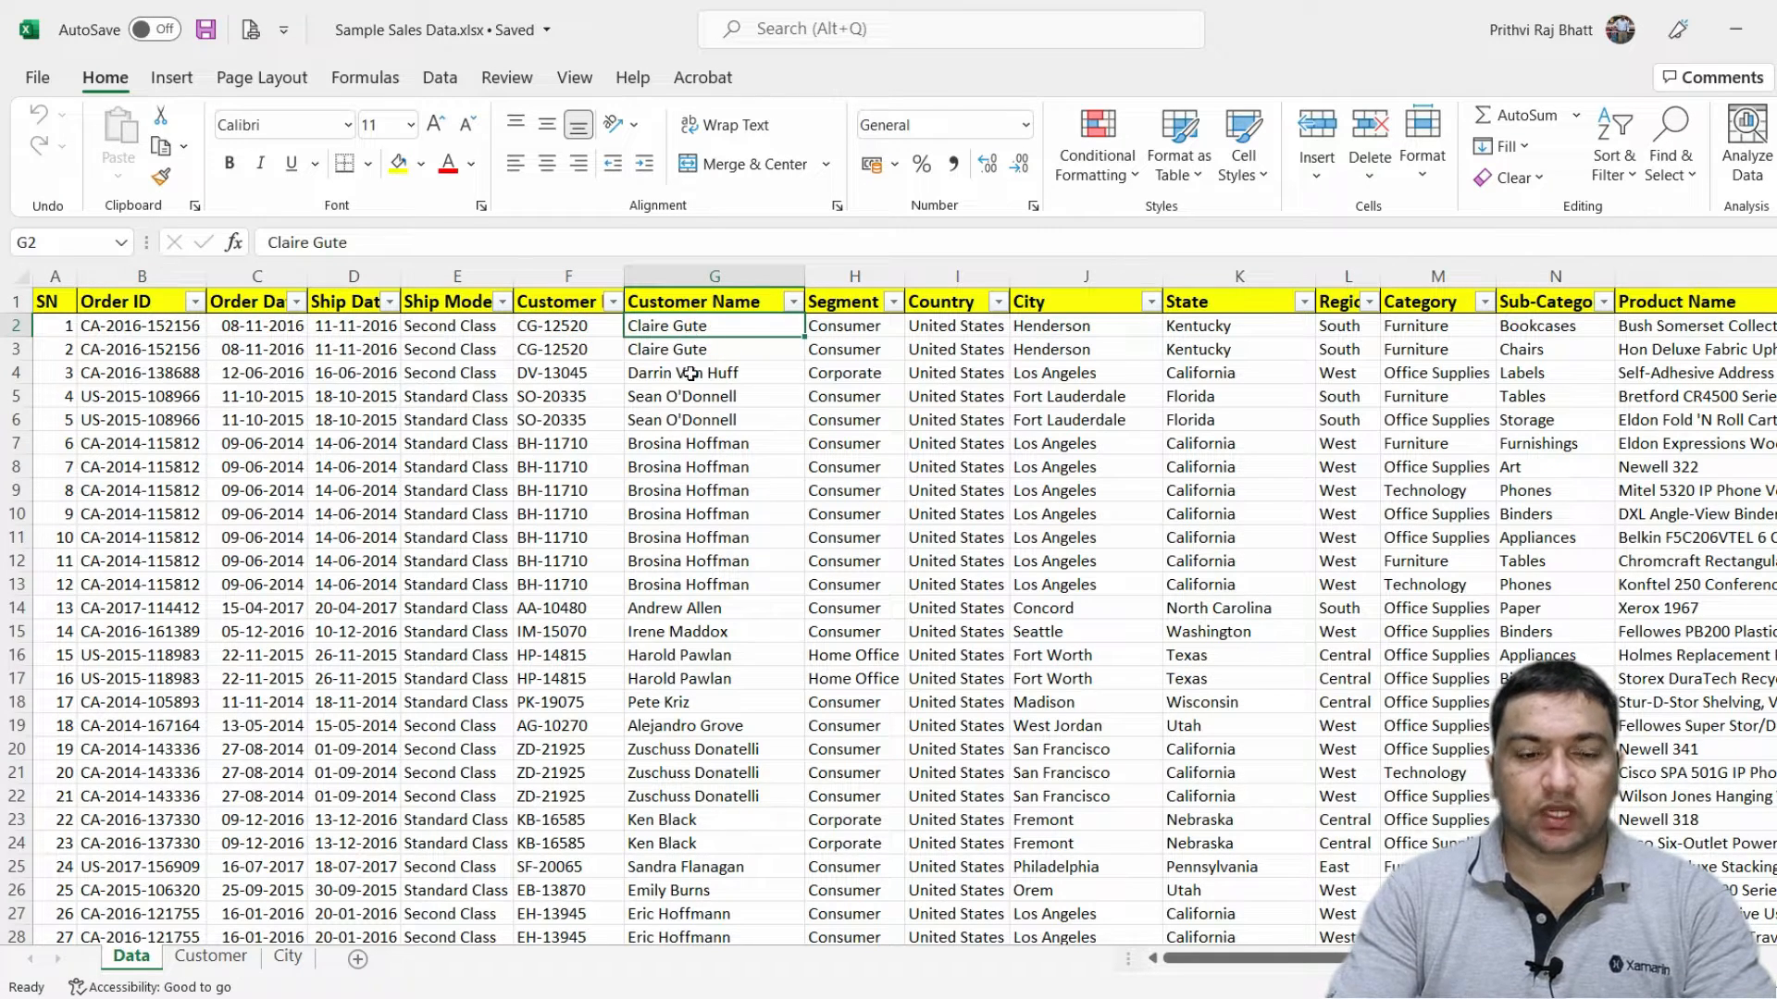
{"action": "left_click", "coordinate": [697, 442]}
{"action": "left_click", "coordinate": [568, 332]}
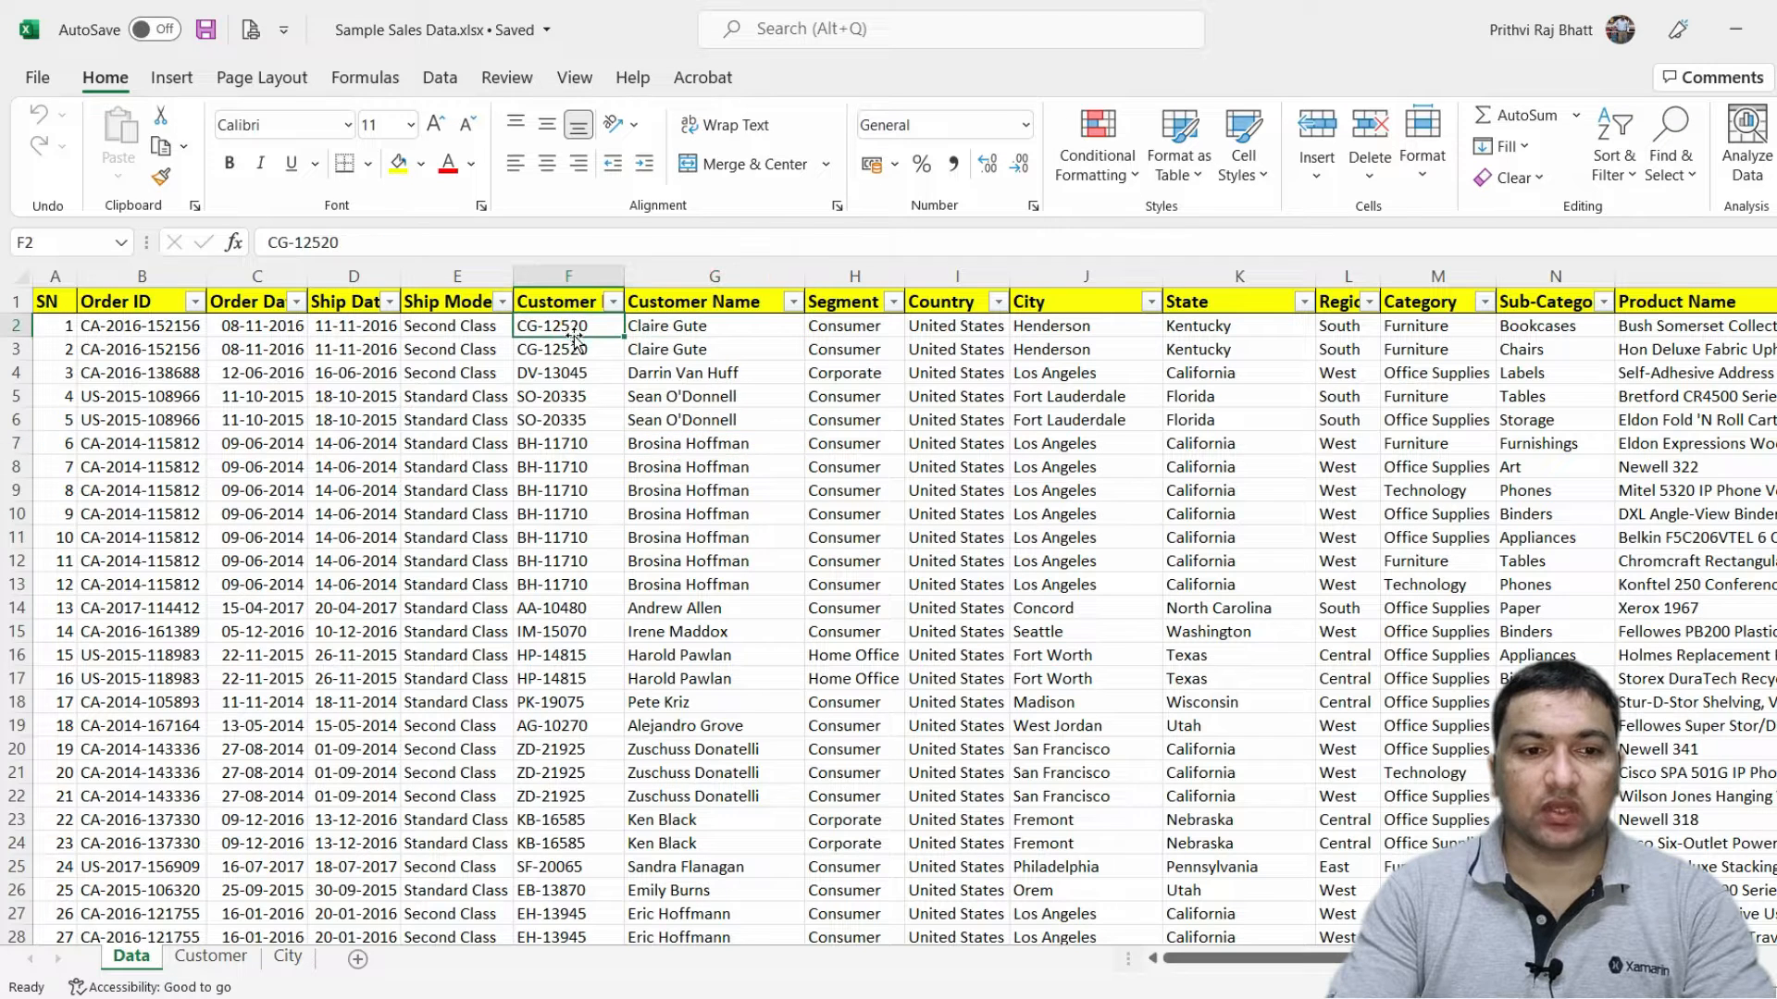
{"action": "left_click", "coordinate": [652, 330]}
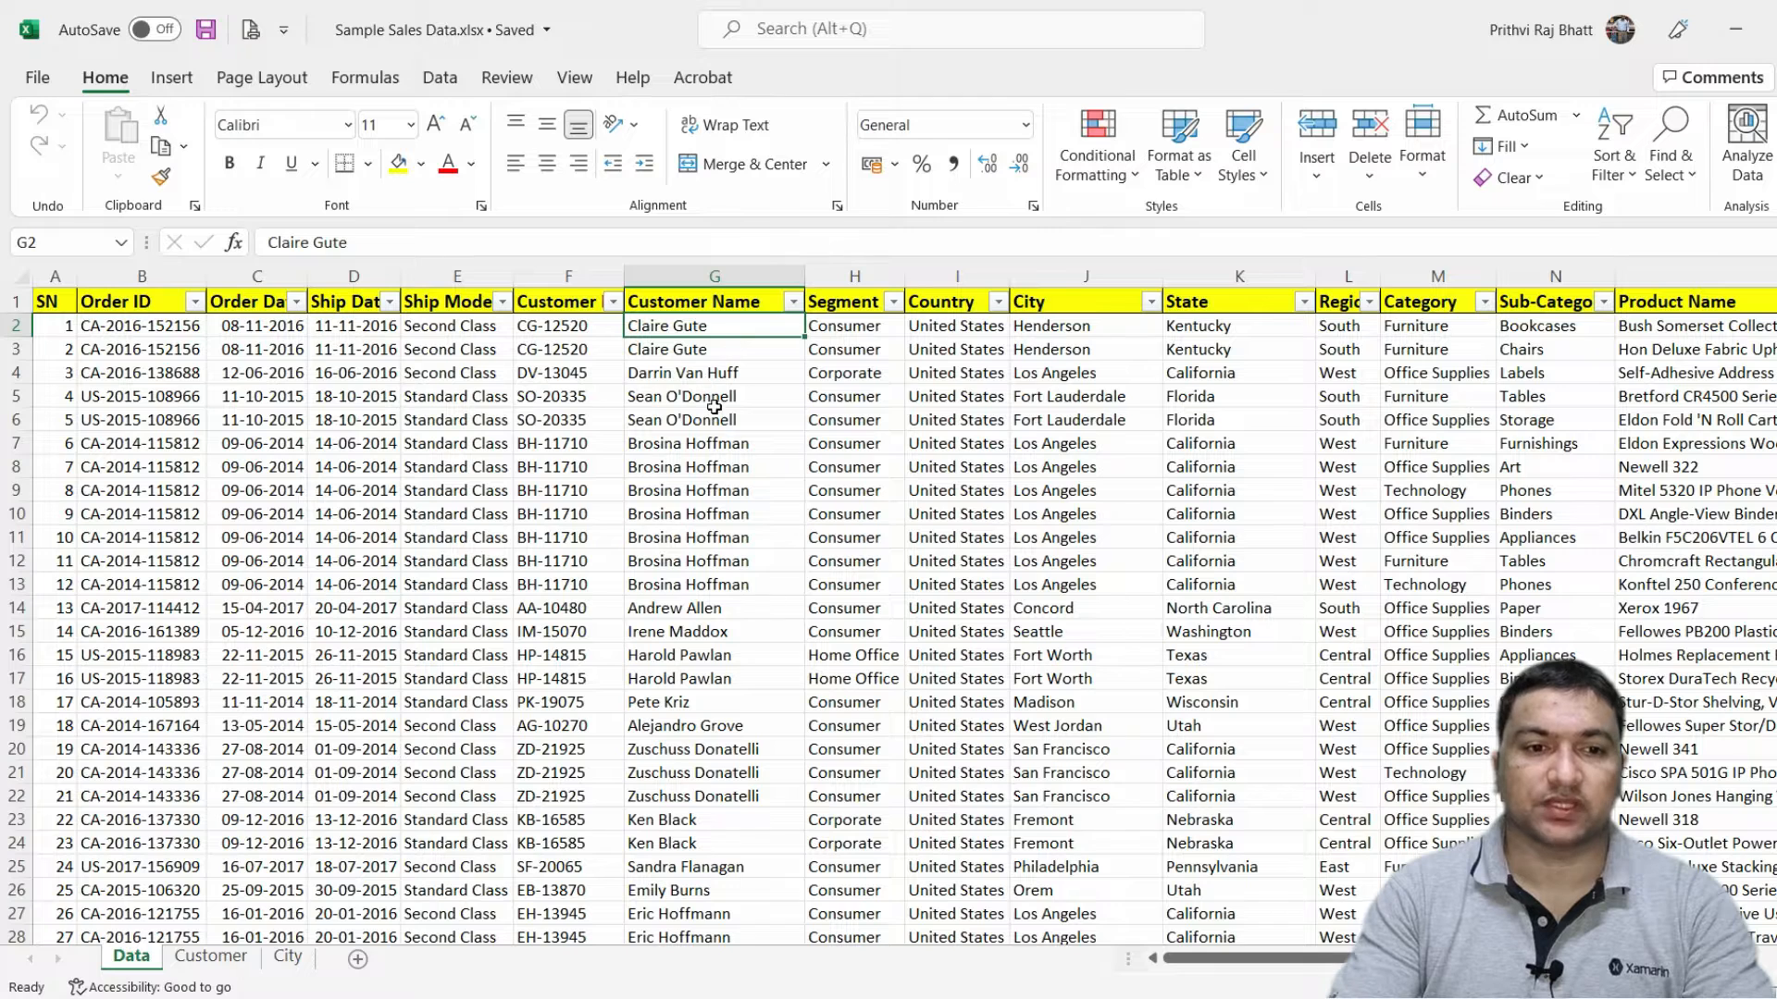
{"action": "left_click", "coordinate": [731, 446]}
{"action": "left_click", "coordinate": [554, 325]}
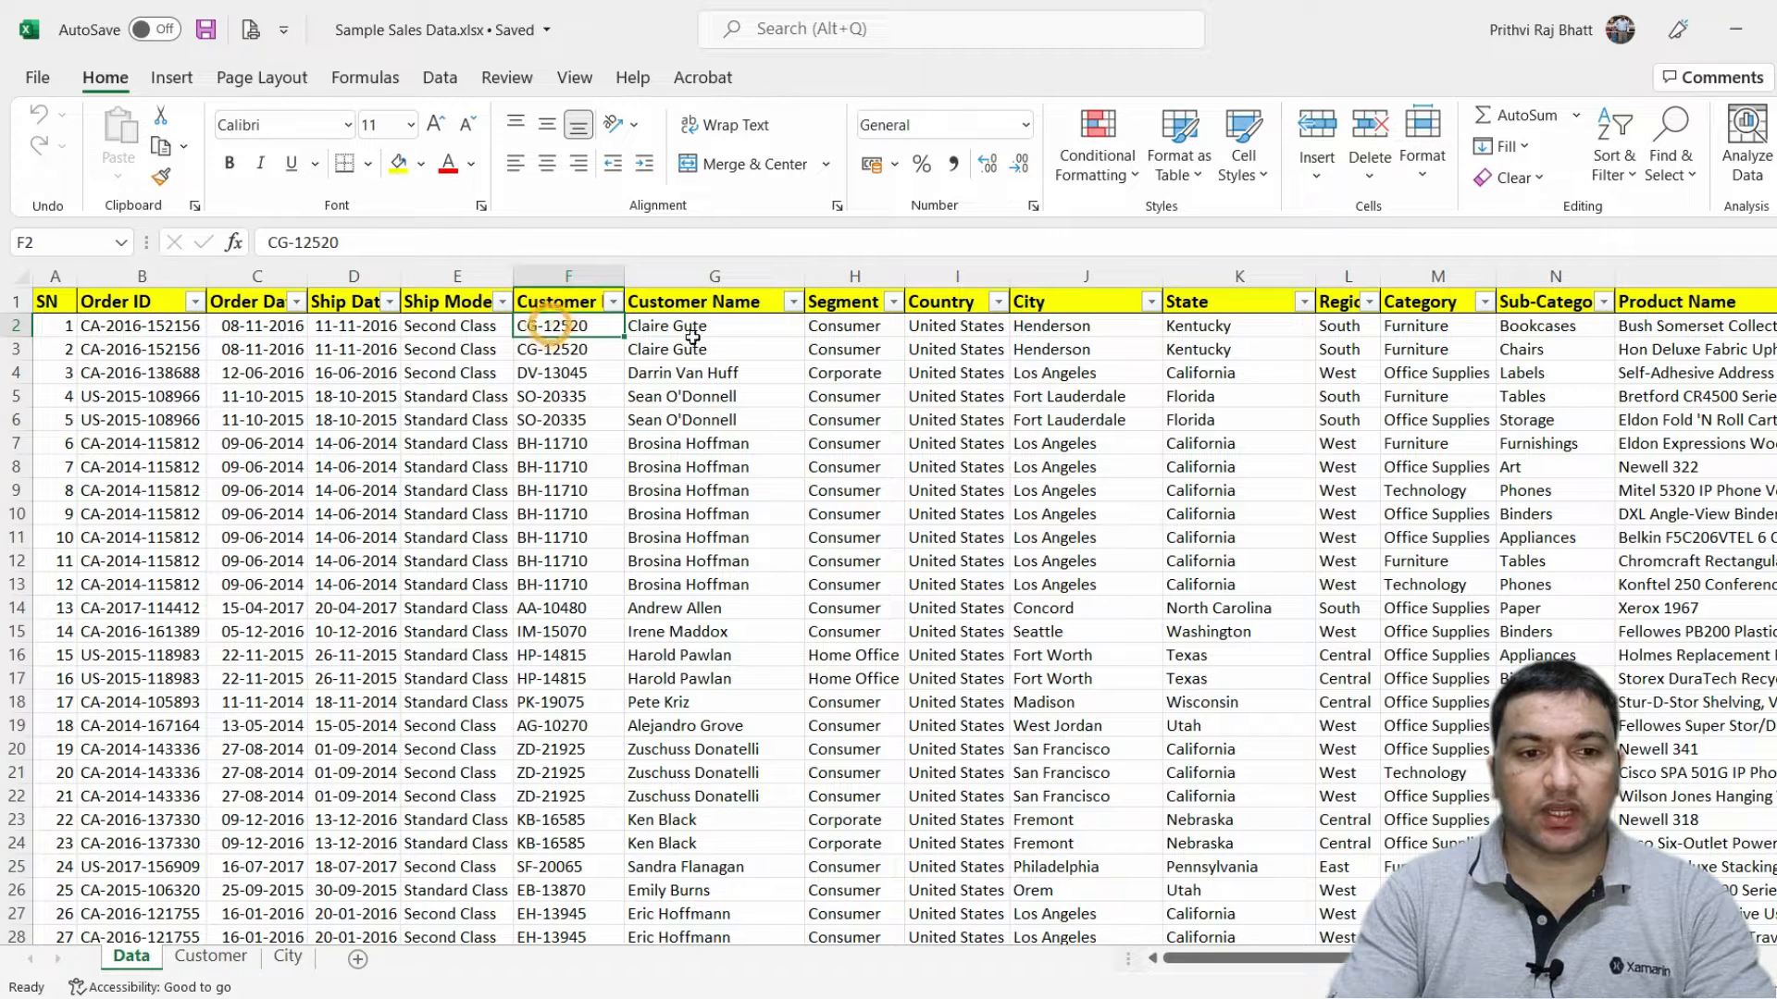
{"action": "left_click", "coordinate": [737, 330]}
{"action": "left_click", "coordinate": [562, 327]}
{"action": "left_click", "coordinate": [690, 324]}
{"action": "left_click", "coordinate": [690, 352]}
{"action": "left_click", "coordinate": [701, 324]}
{"action": "left_click", "coordinate": [707, 363]}
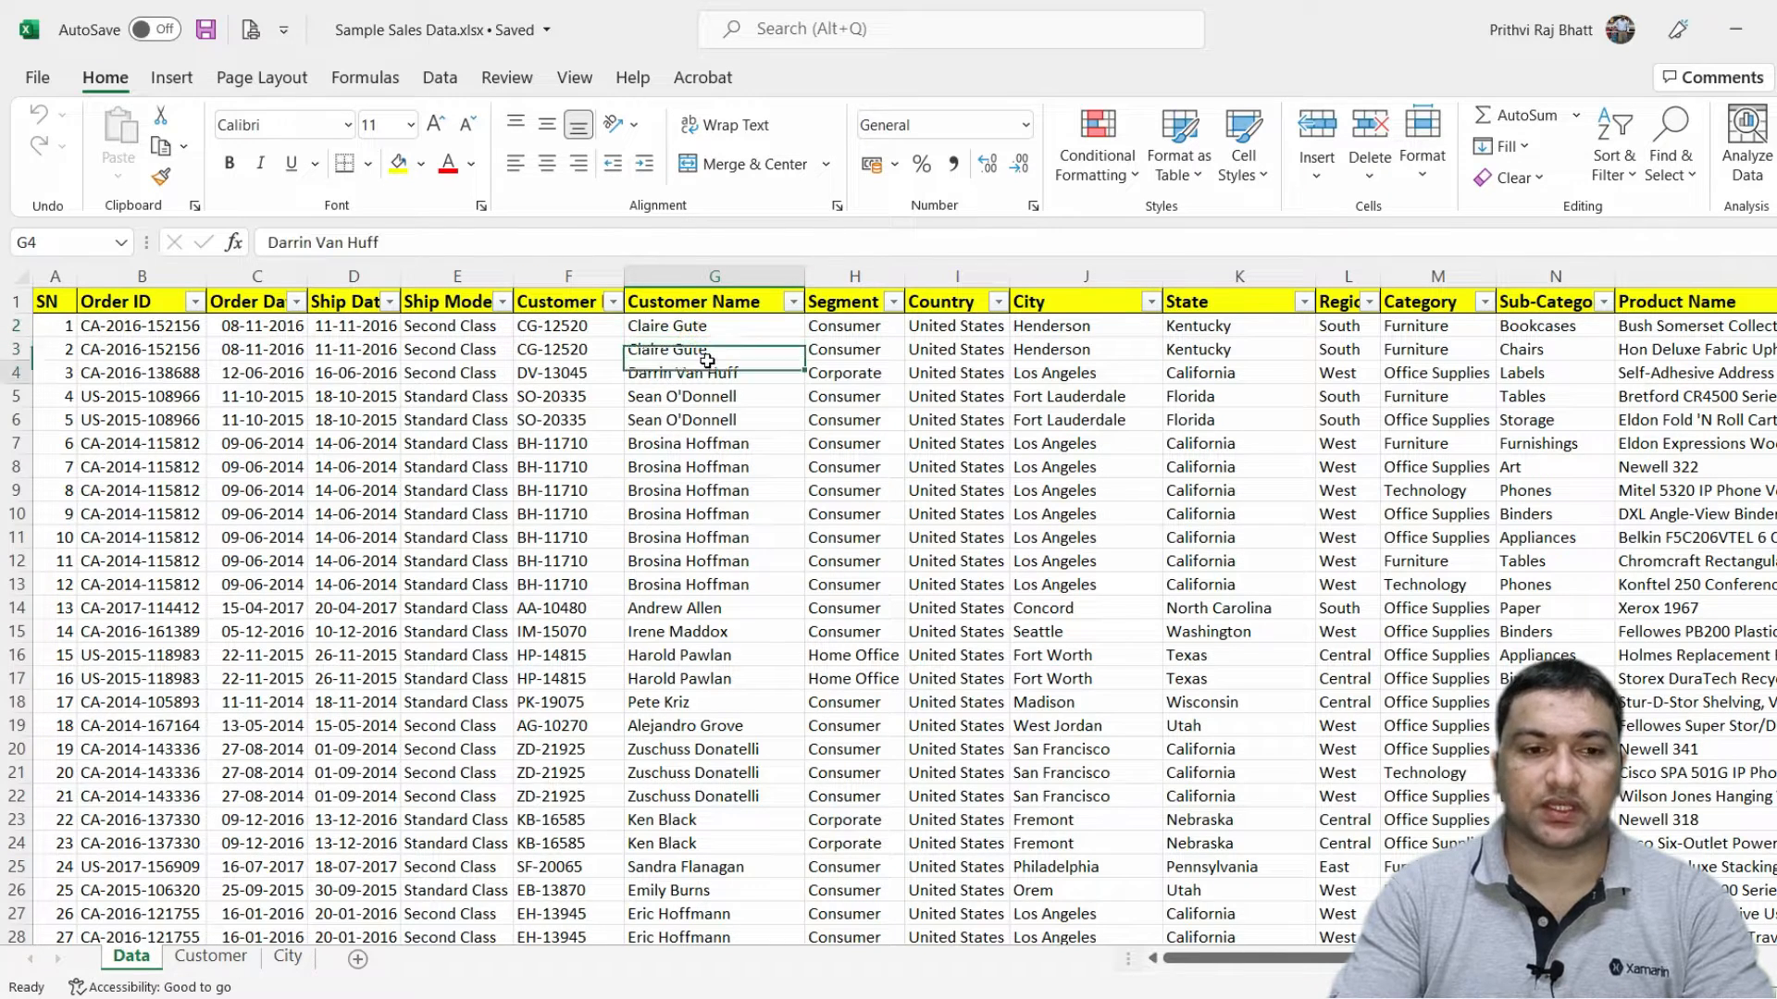
{"action": "left_click", "coordinate": [564, 326]}
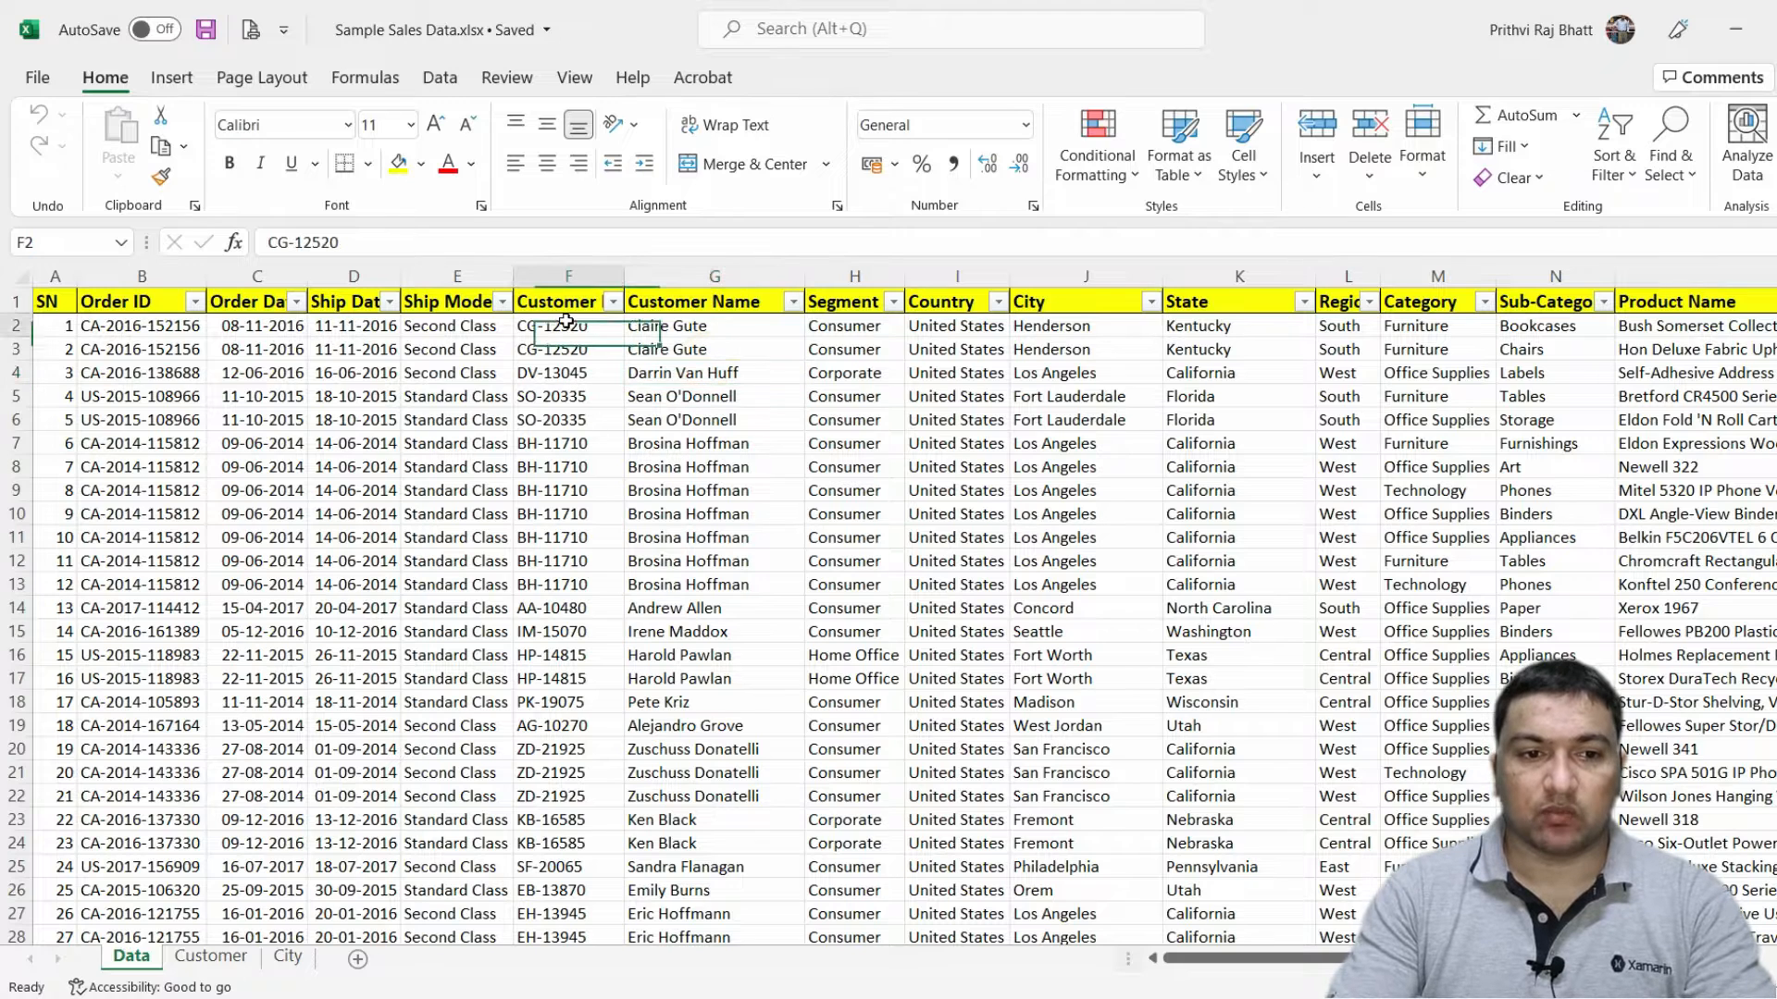
{"action": "left_click", "coordinate": [683, 328]}
{"action": "left_click", "coordinate": [689, 351]}
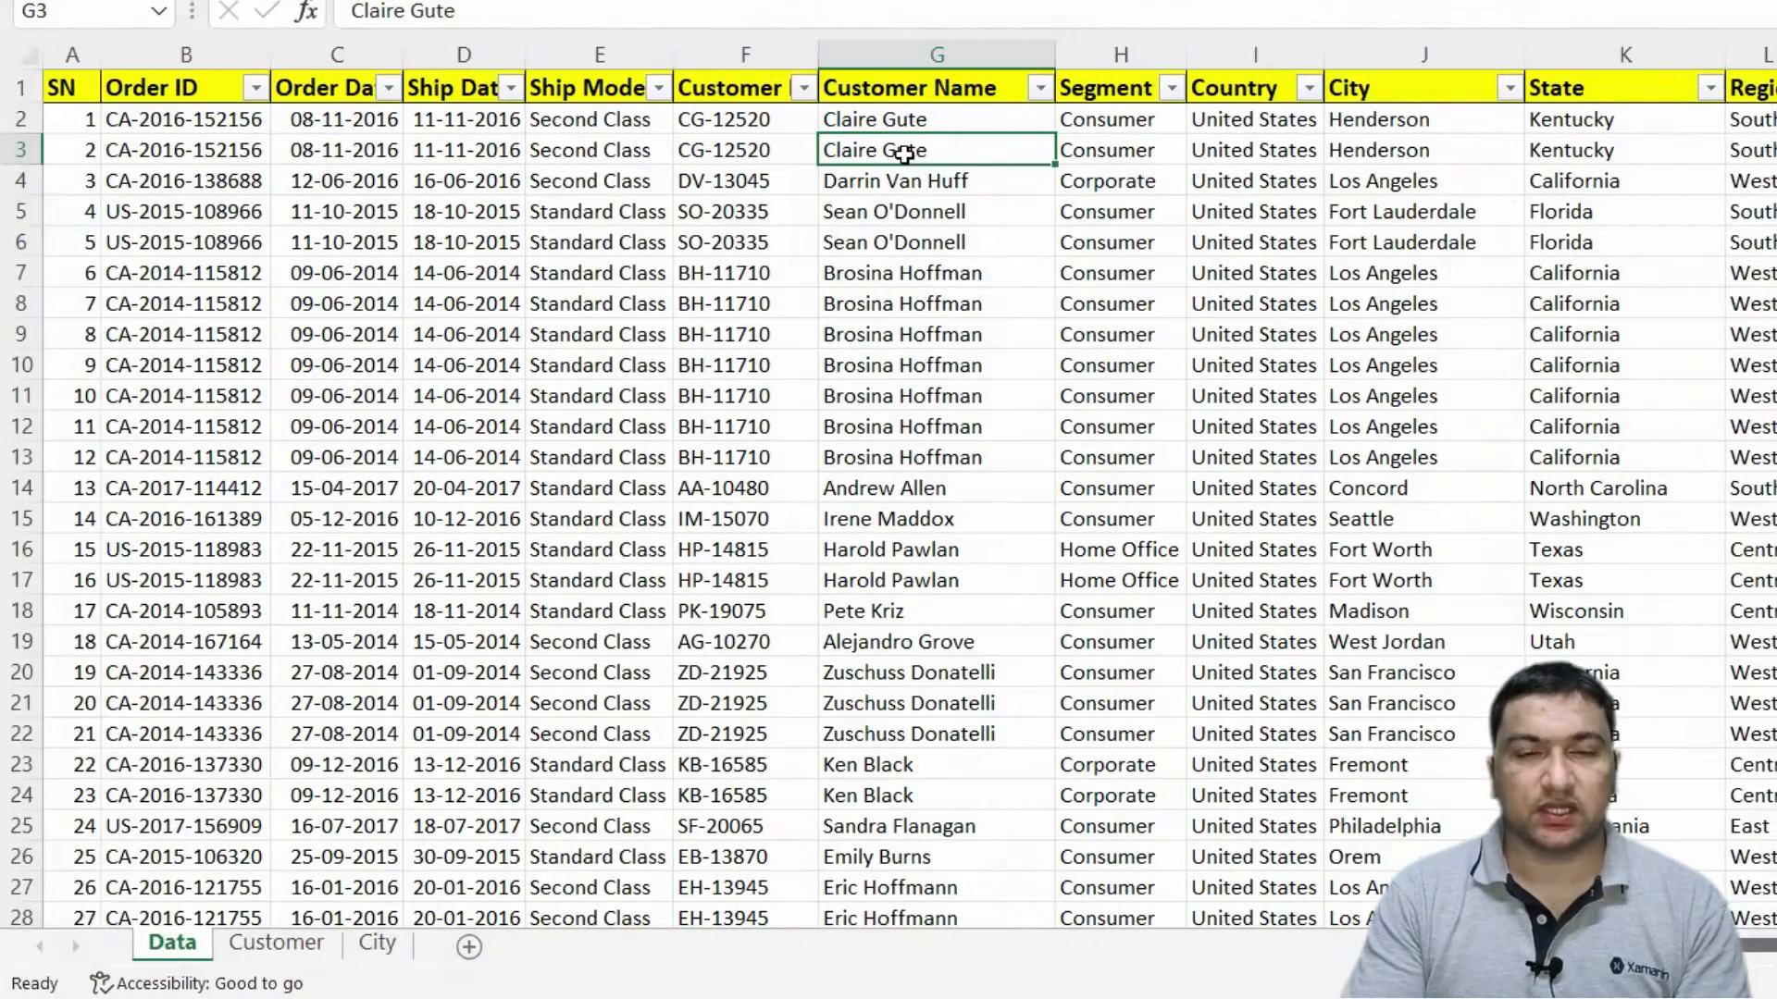
{"action": "left_click", "coordinate": [958, 87]}
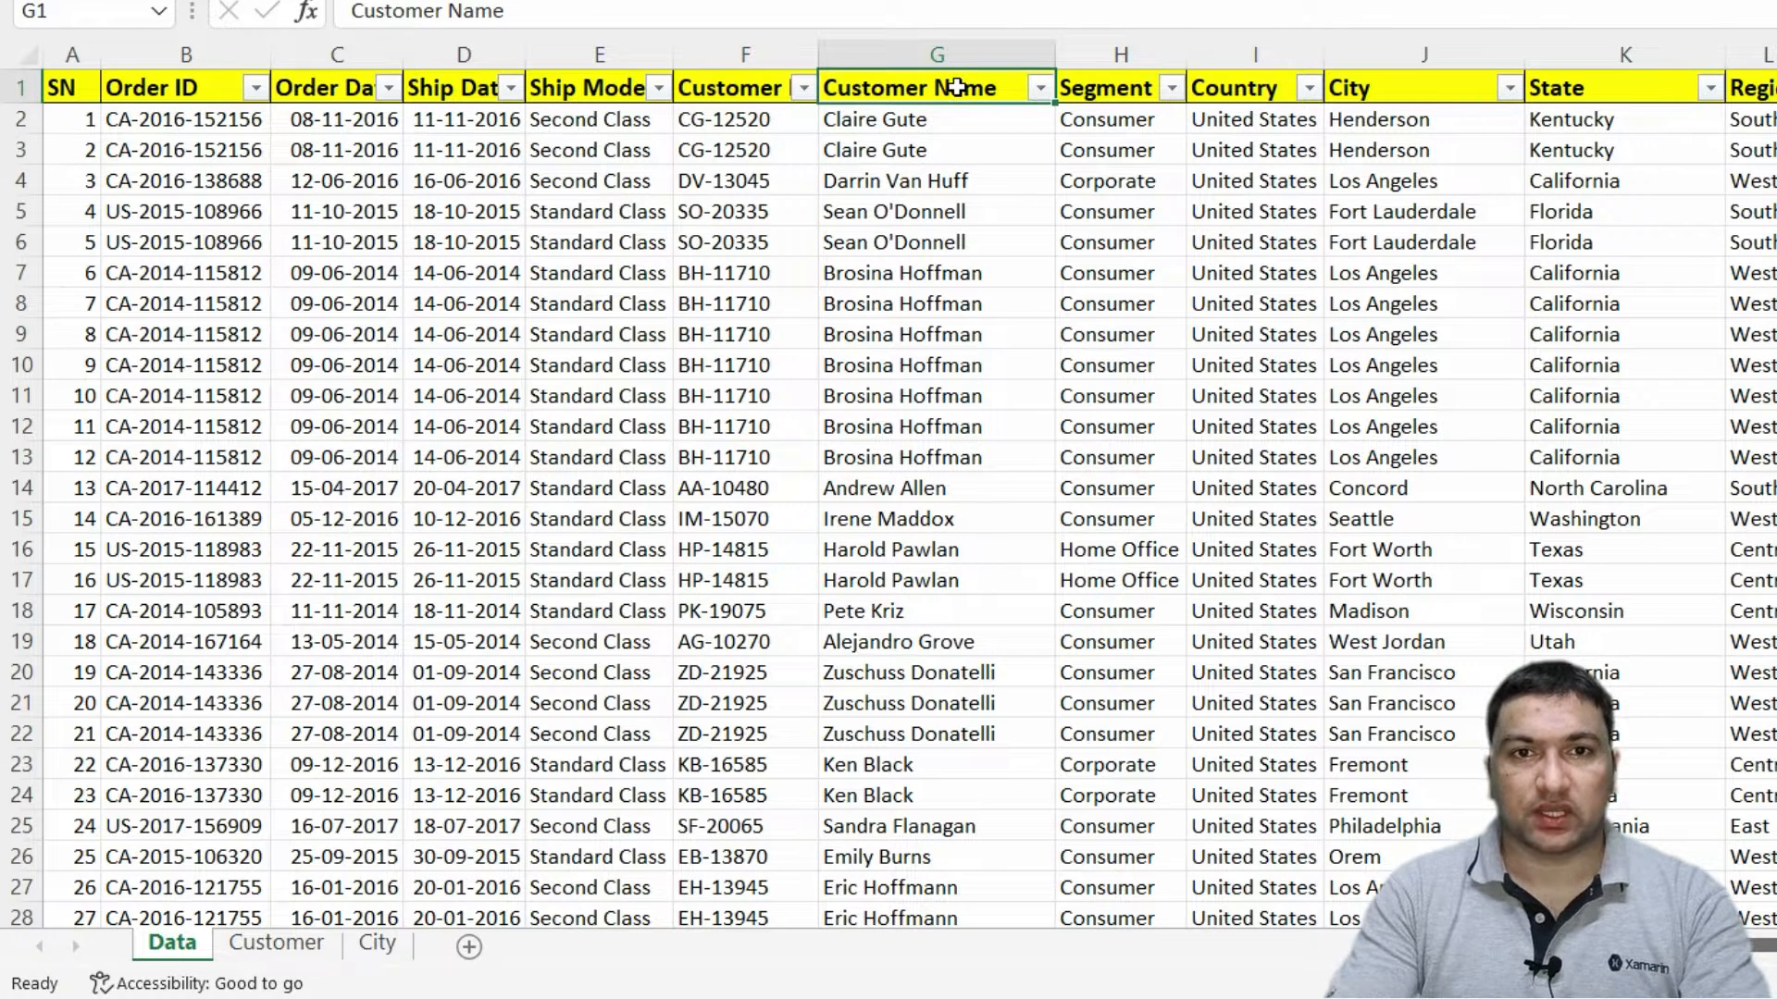
{"action": "left_click", "coordinate": [949, 152]}
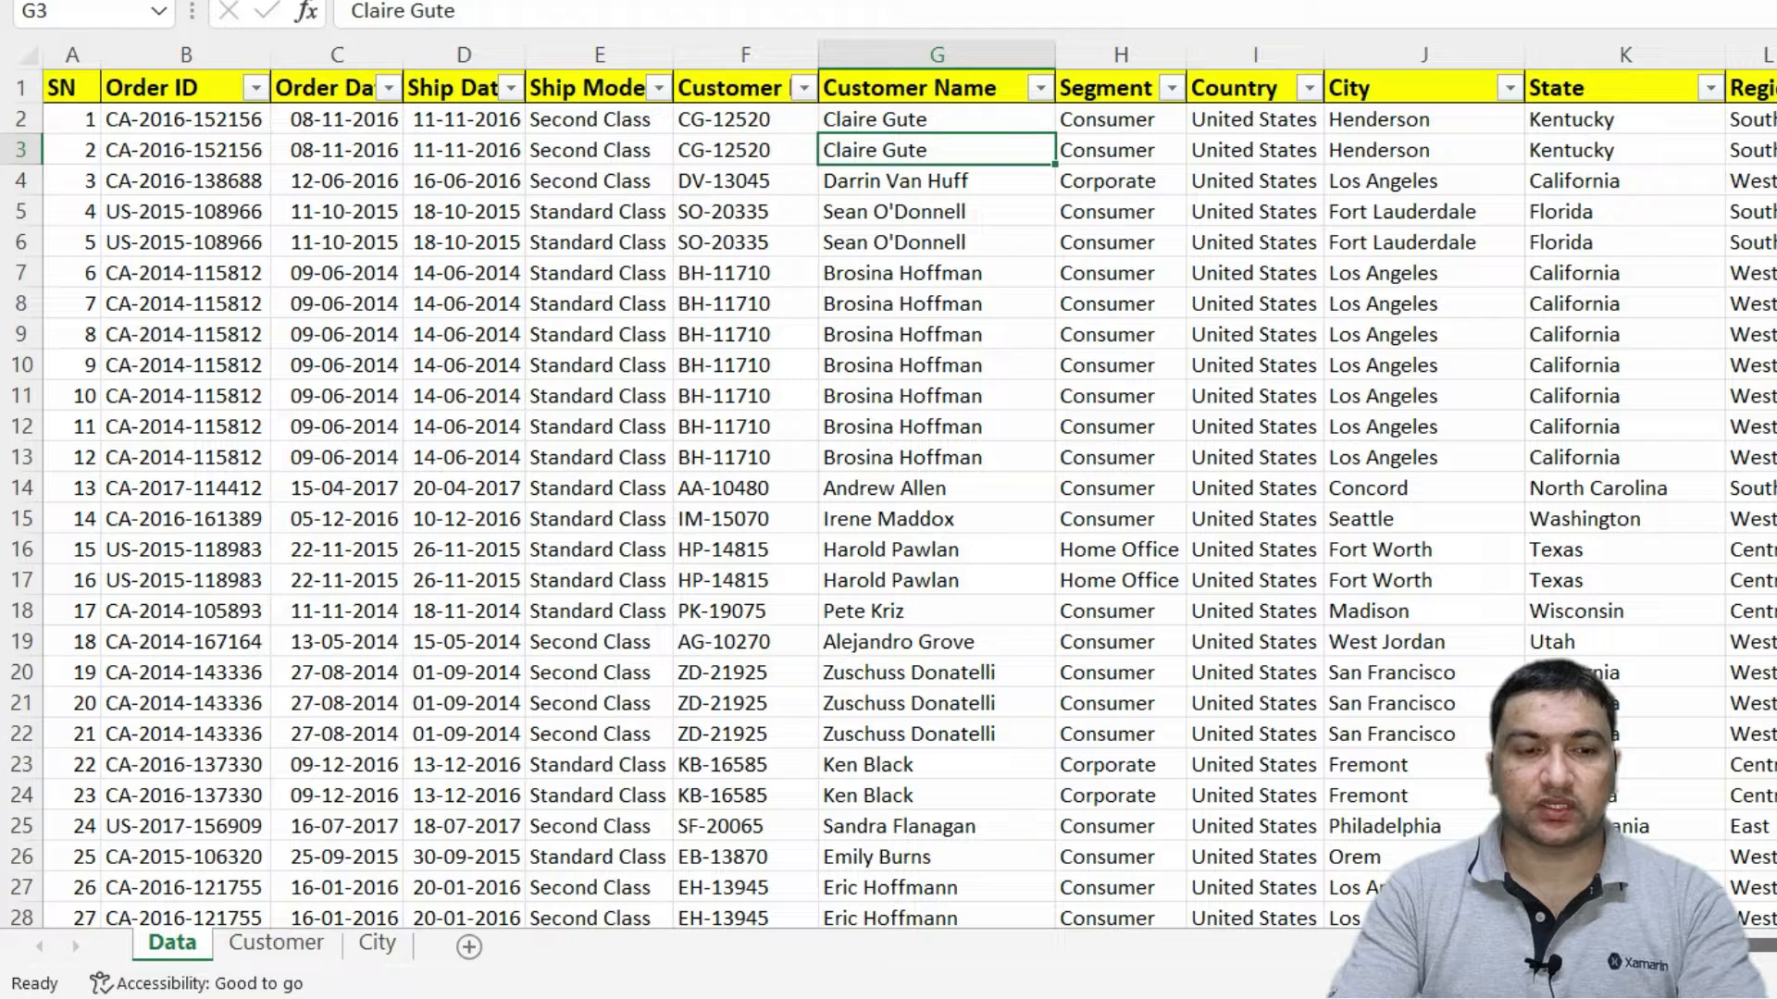
{"action": "left_click", "coordinate": [972, 87]}
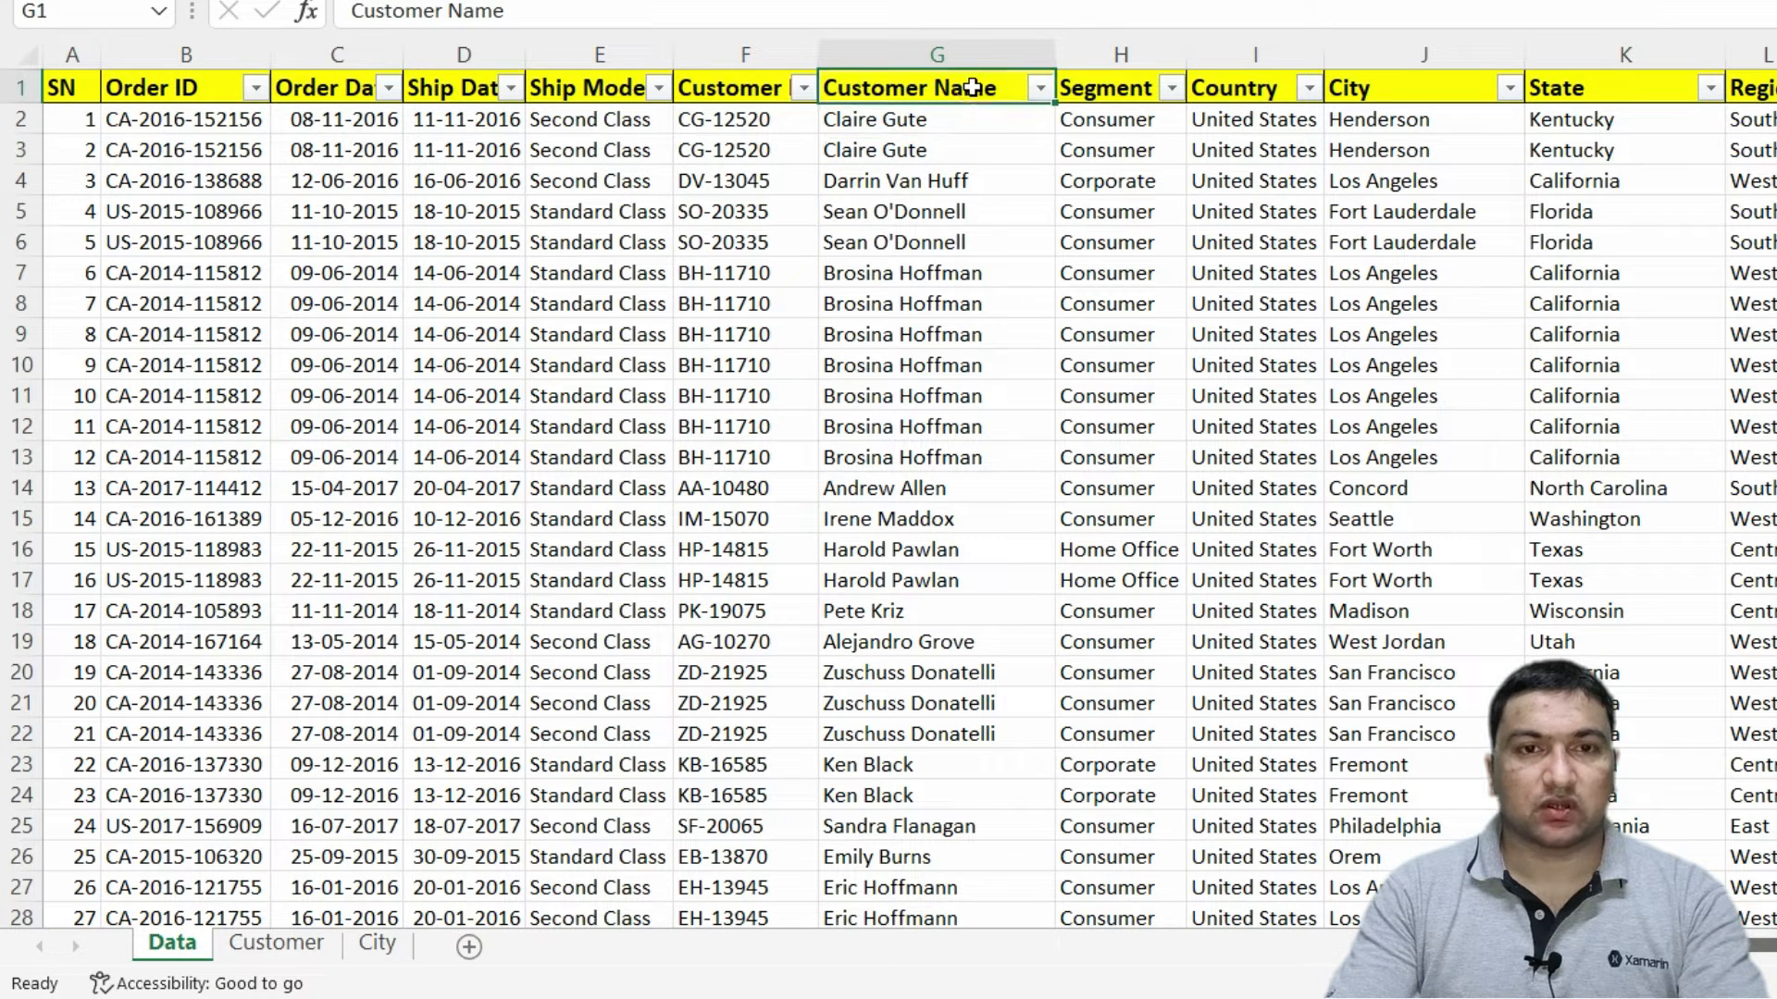
{"action": "left_click", "coordinate": [923, 237]}
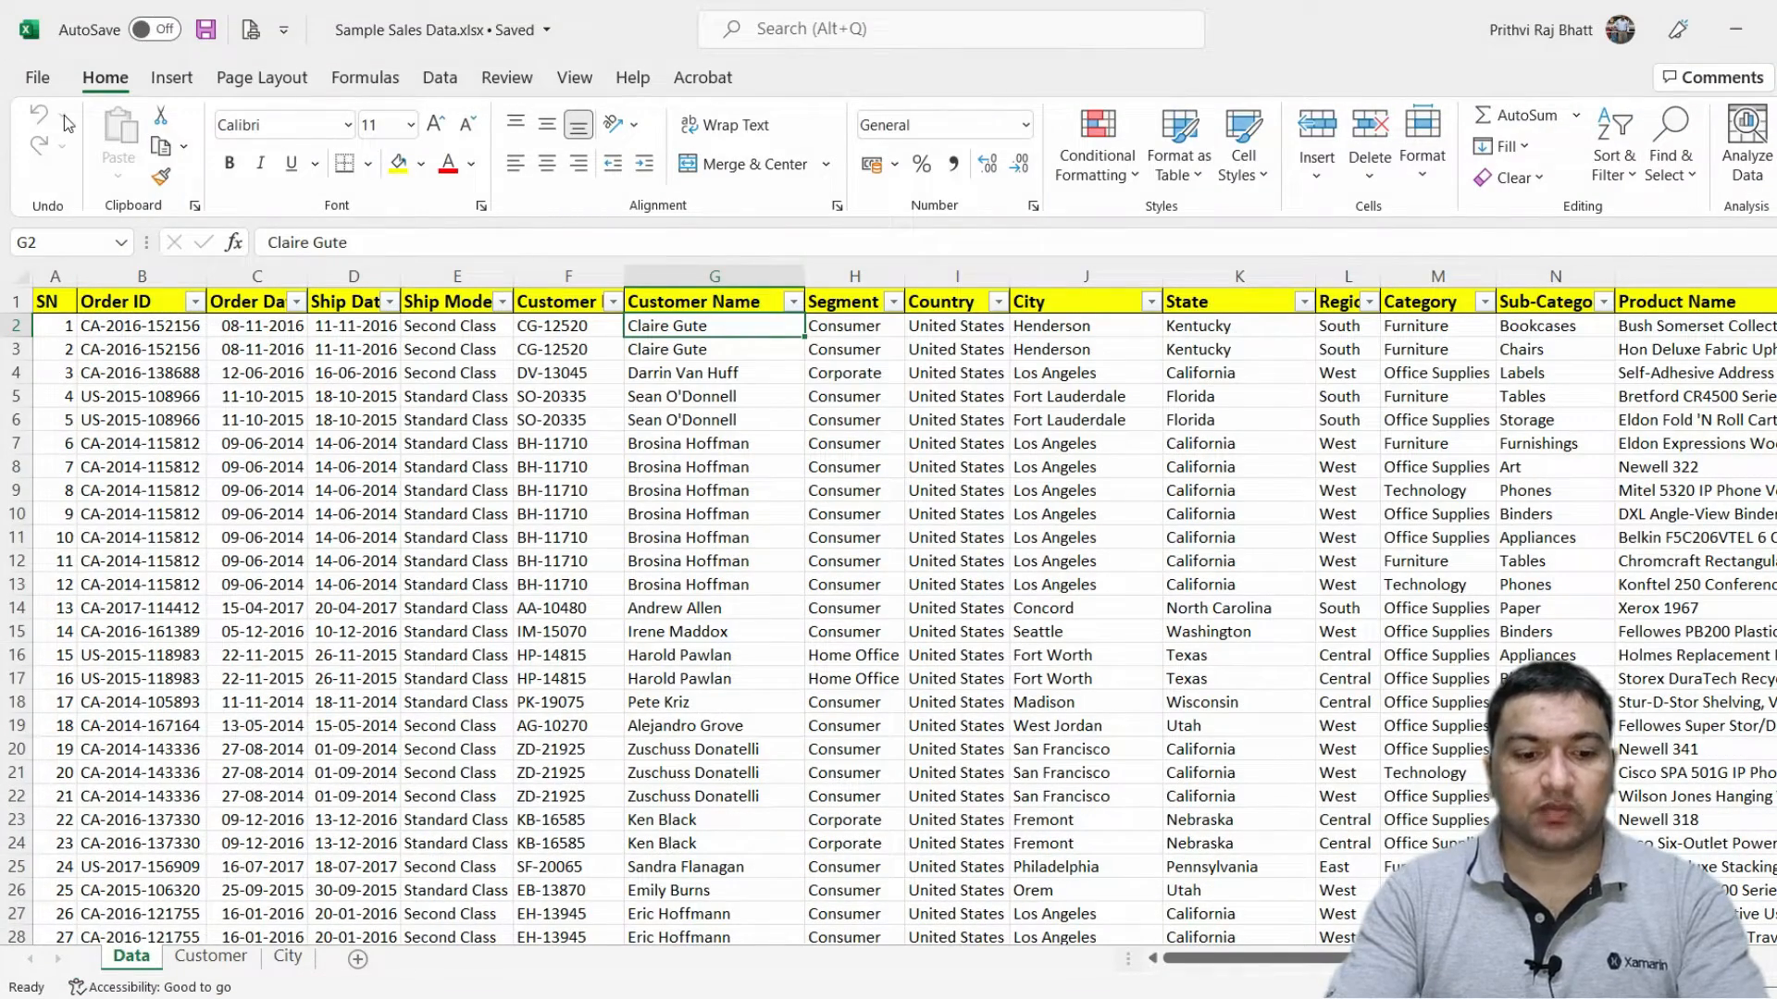
{"action": "key", "text": "ctrl+s"}
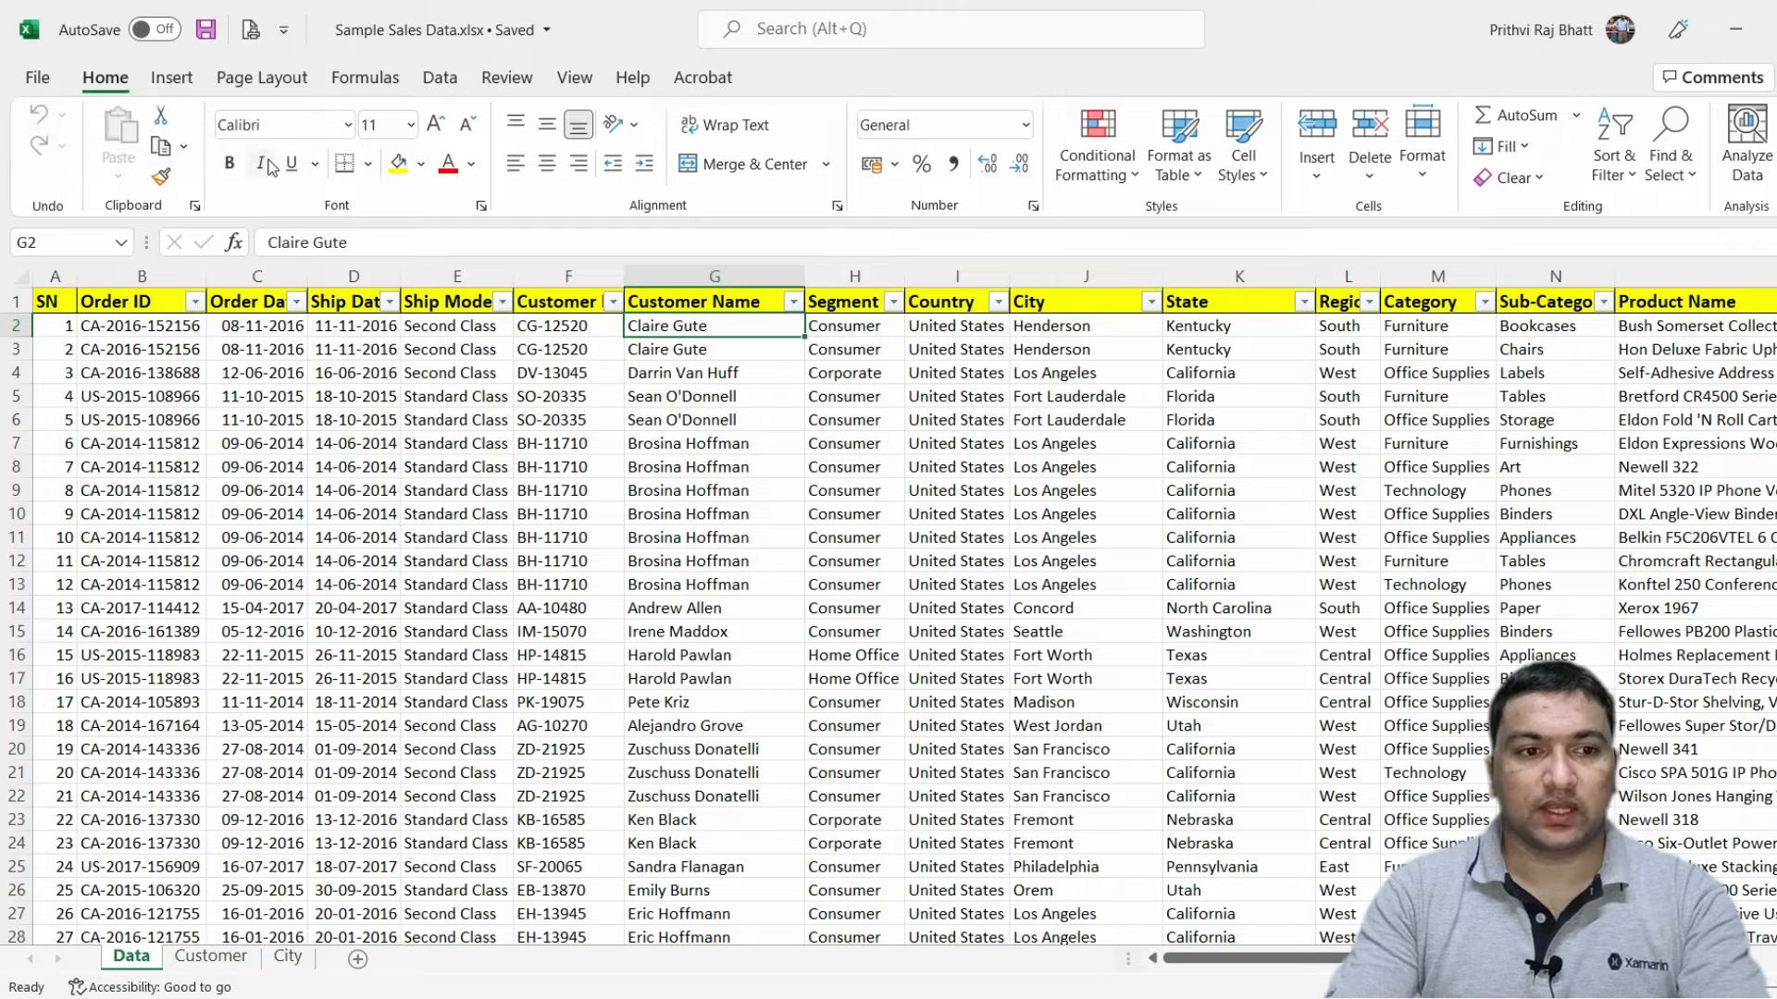
{"action": "key", "text": "ctrl+f"}
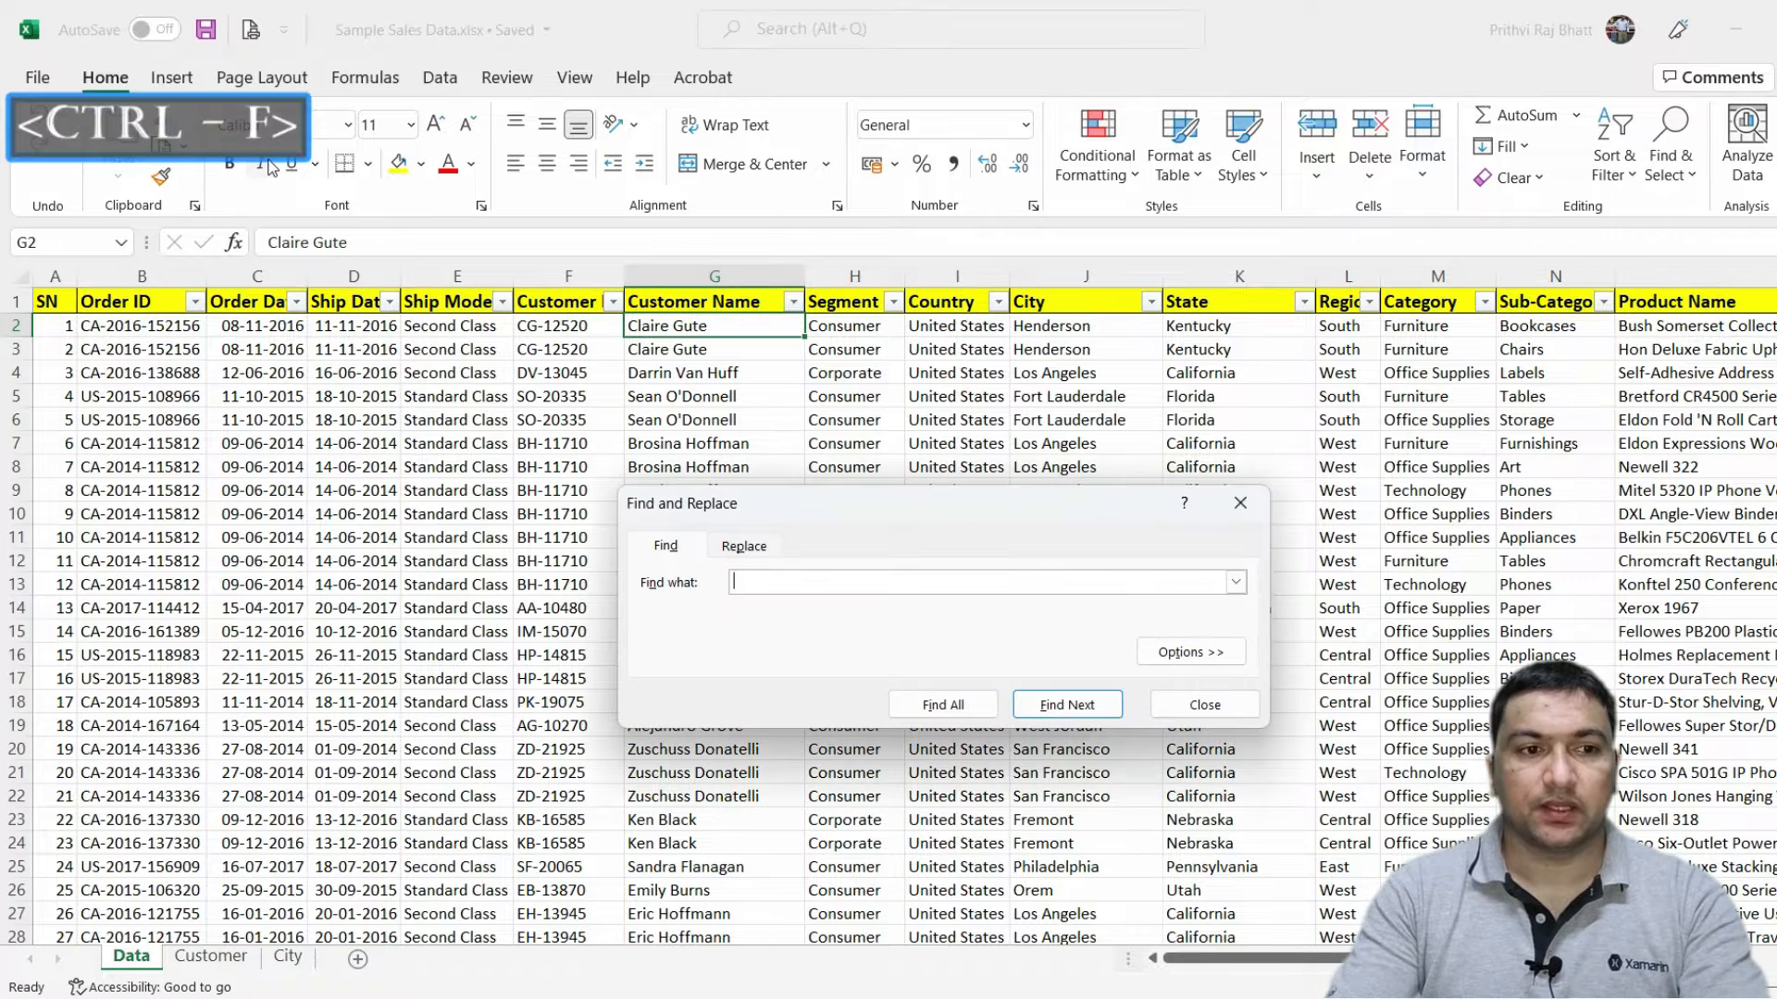
{"action": "left_click", "coordinate": [1194, 714]}
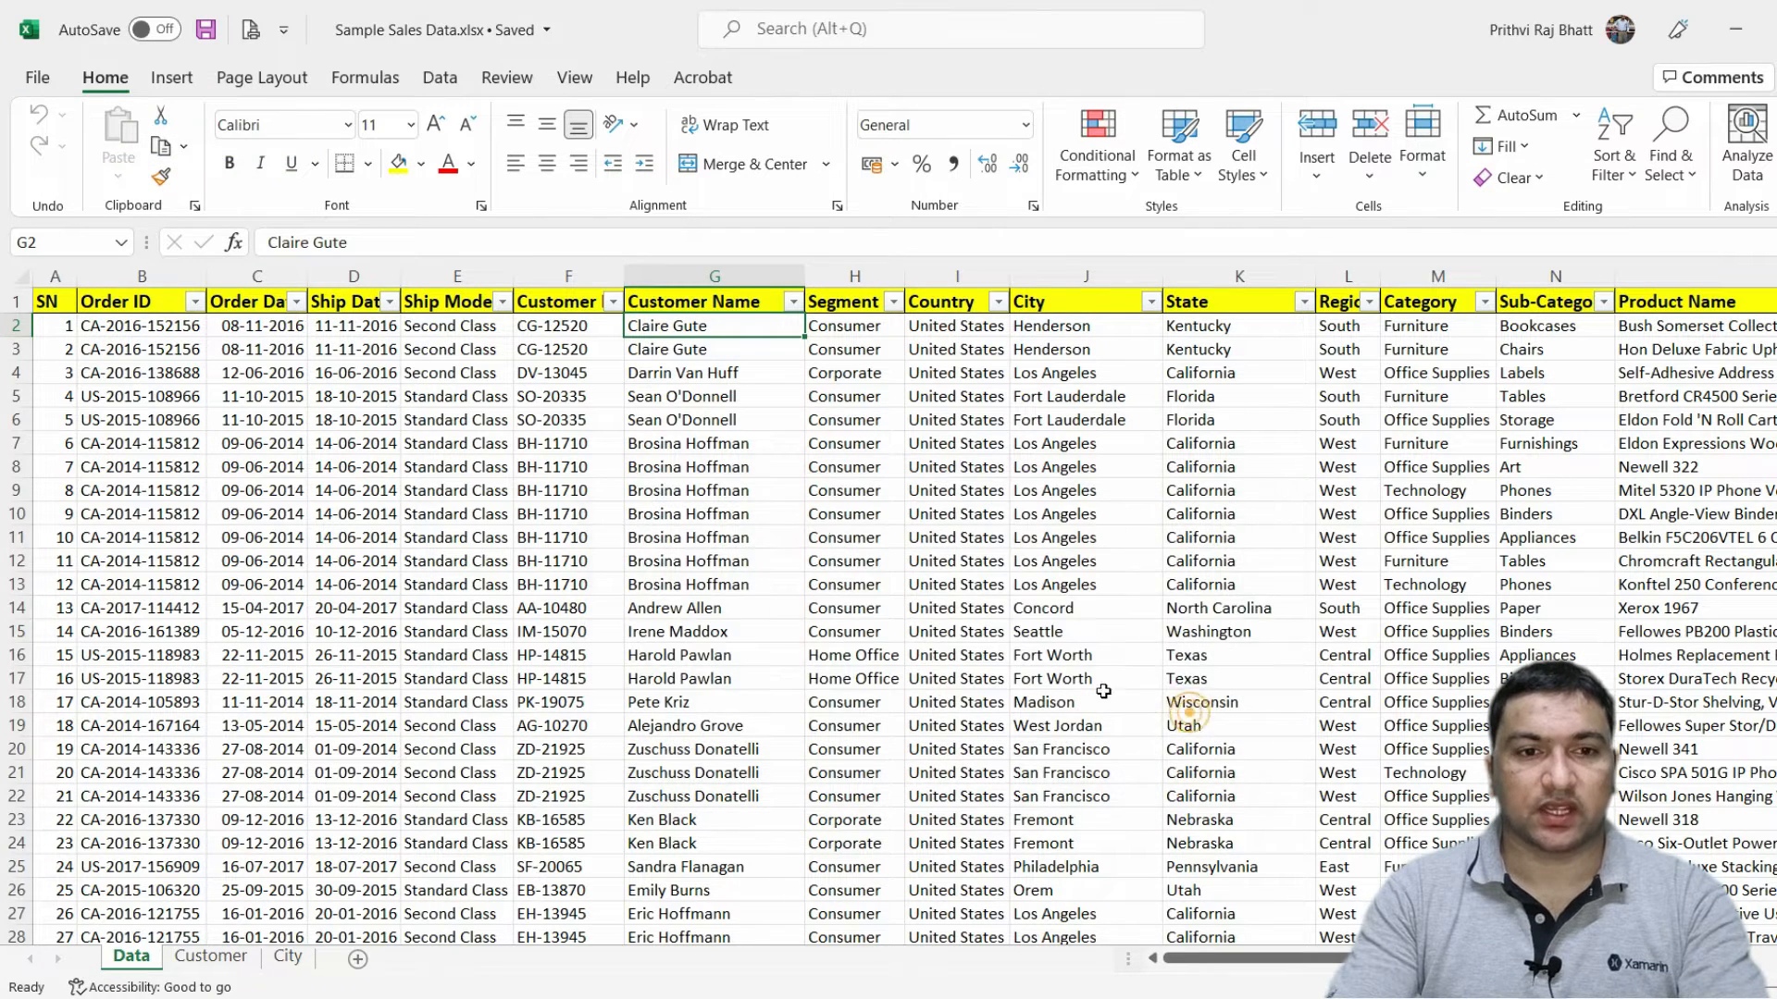
Examine how the Customer ID, Customer Name and Segment values repeat across the first rows of the Data sheet.
{"action": "left_click", "coordinate": [734, 417]}
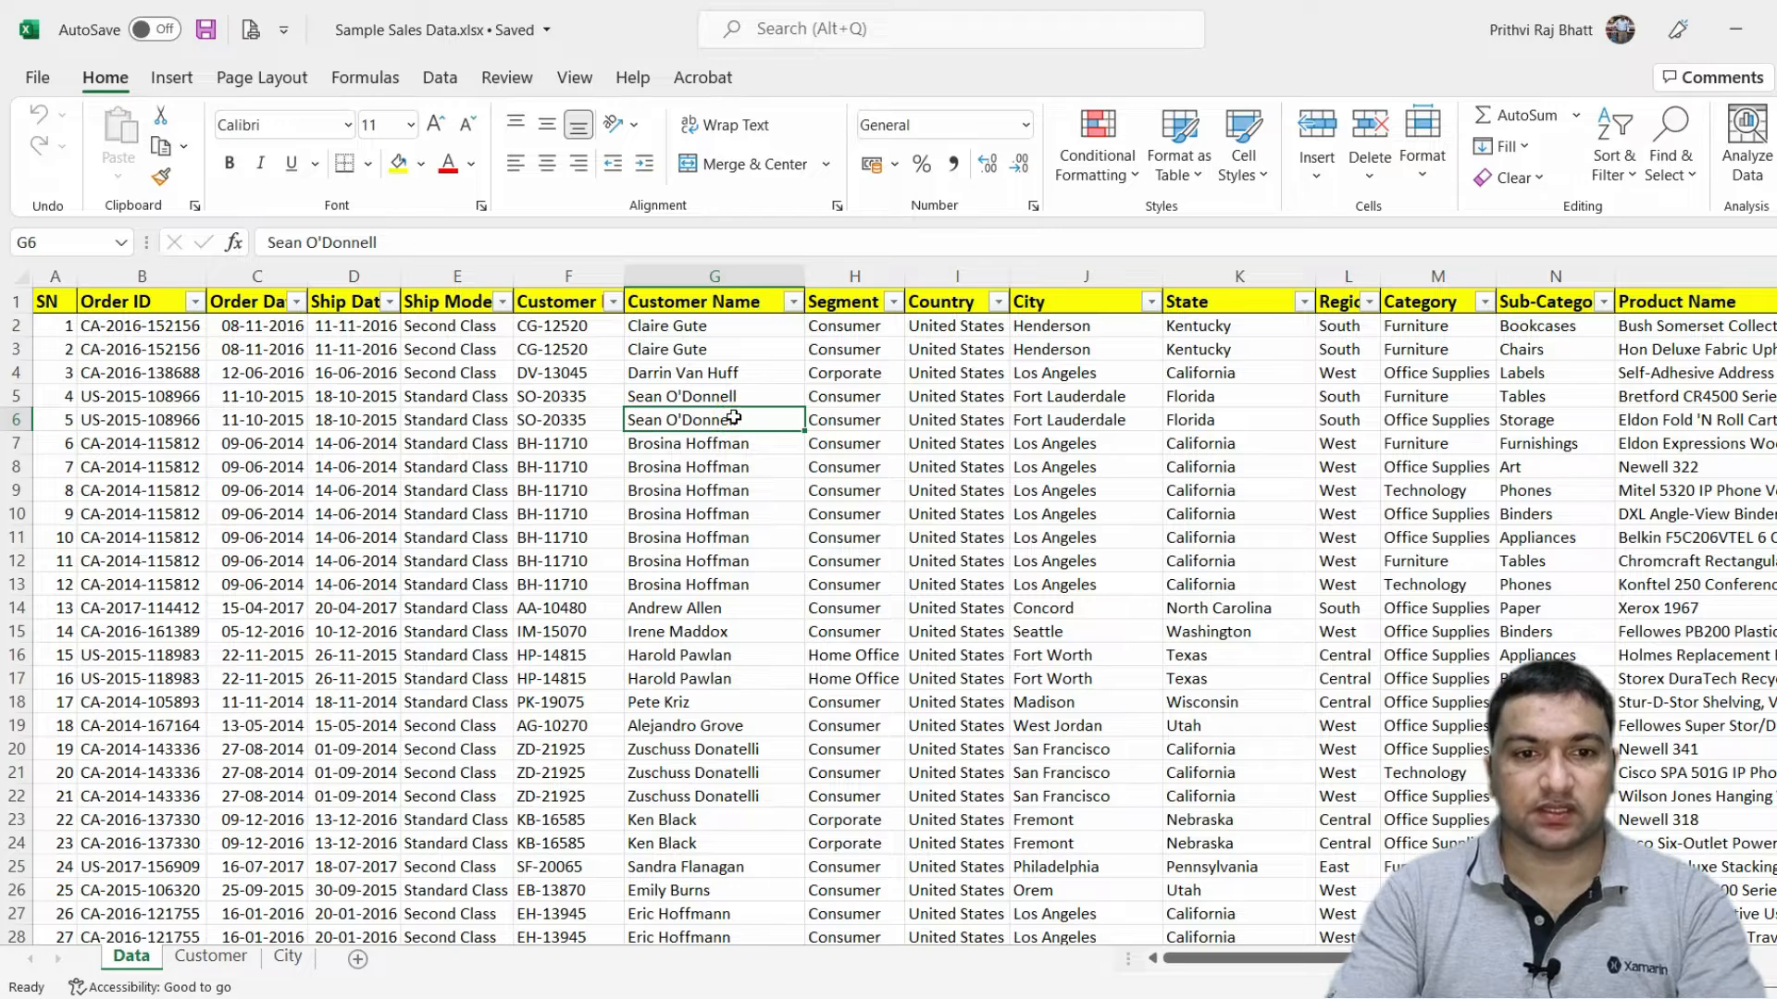
{"action": "left_click", "coordinate": [636, 491]}
{"action": "left_click", "coordinate": [562, 301]}
{"action": "left_click", "coordinate": [737, 307]}
{"action": "left_click", "coordinate": [813, 409]}
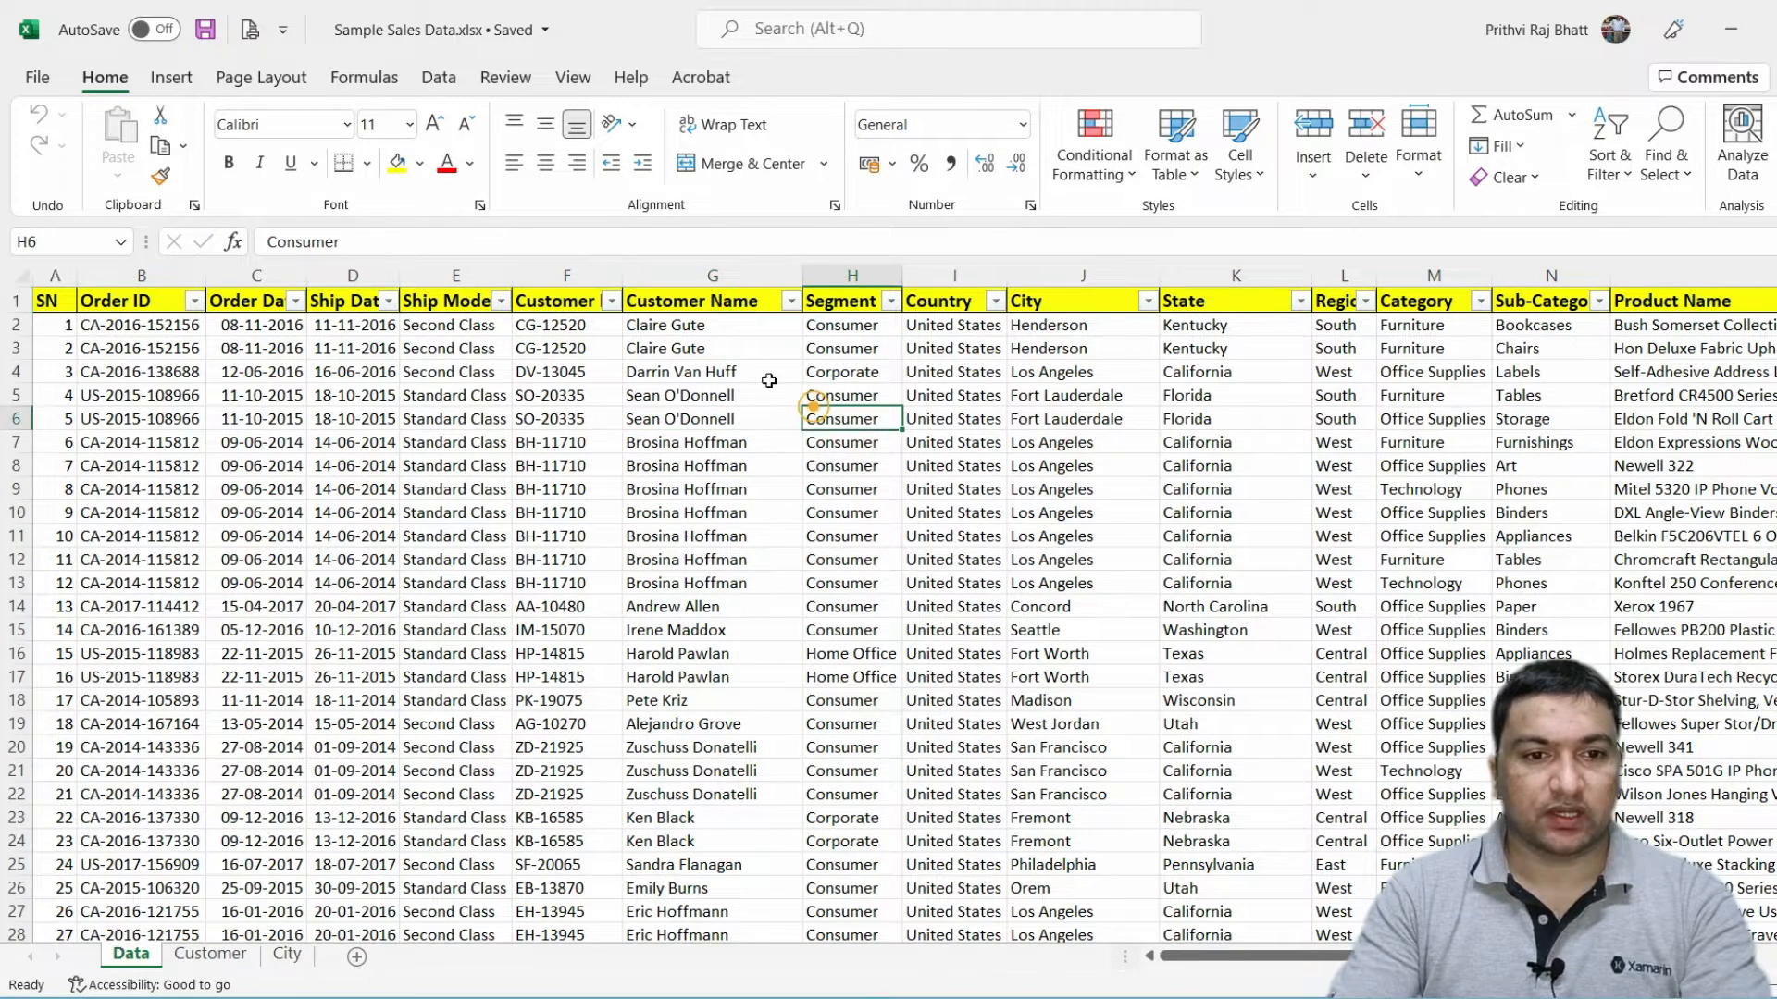
{"action": "left_click", "coordinate": [582, 356]}
{"action": "left_click", "coordinate": [576, 303]}
{"action": "left_click", "coordinate": [669, 319]}
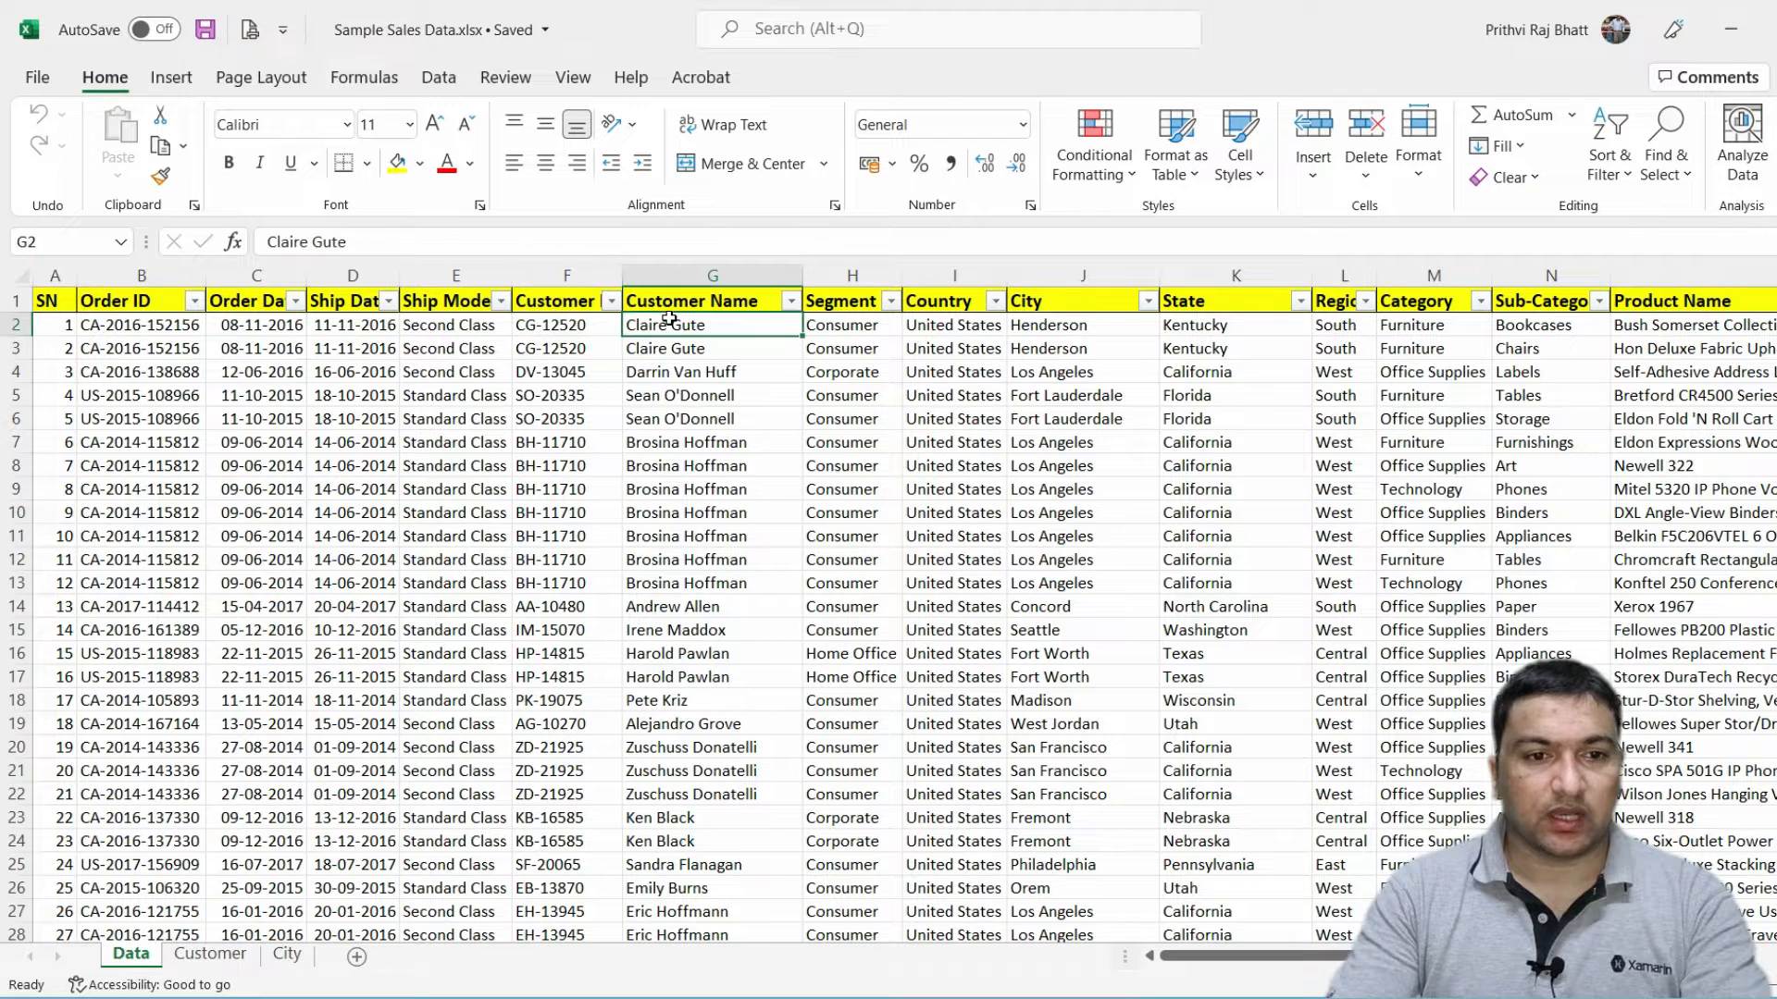
{"action": "key", "text": "Up"}
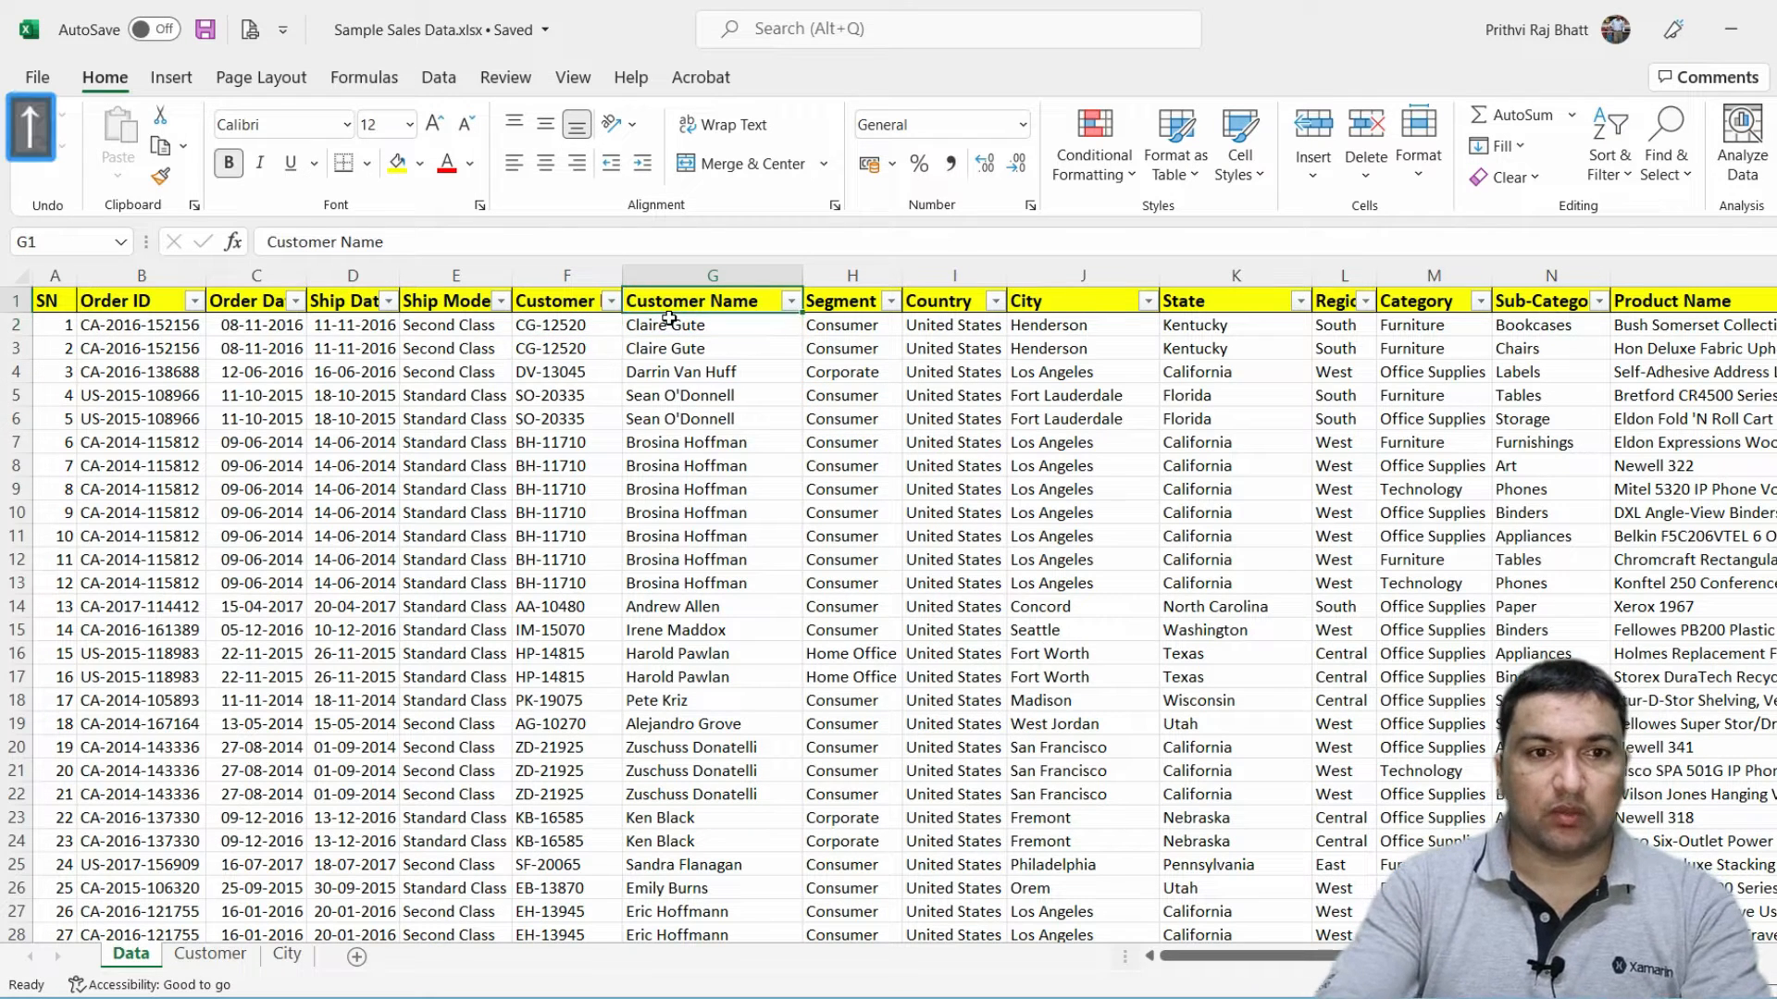
{"action": "left_click", "coordinate": [666, 388]}
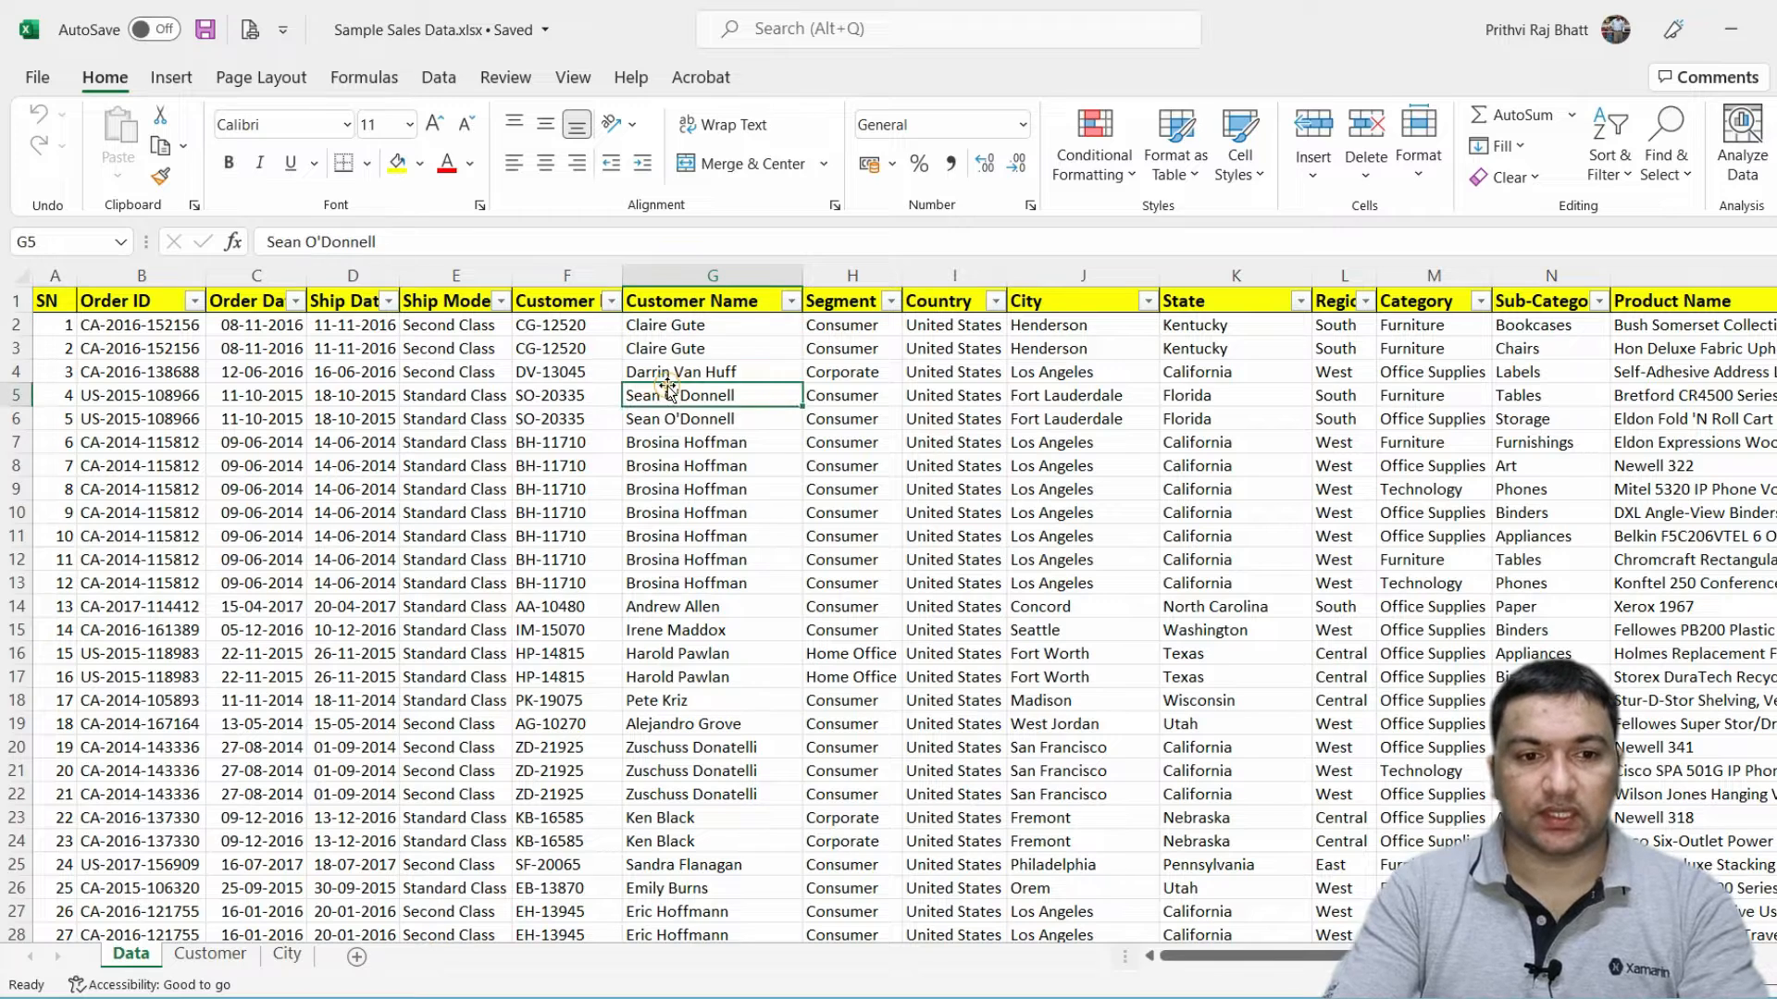
Examine the Customer sheet's customer list from its first record to its last.
{"action": "left_click", "coordinate": [221, 962]}
{"action": "left_click", "coordinate": [100, 398]}
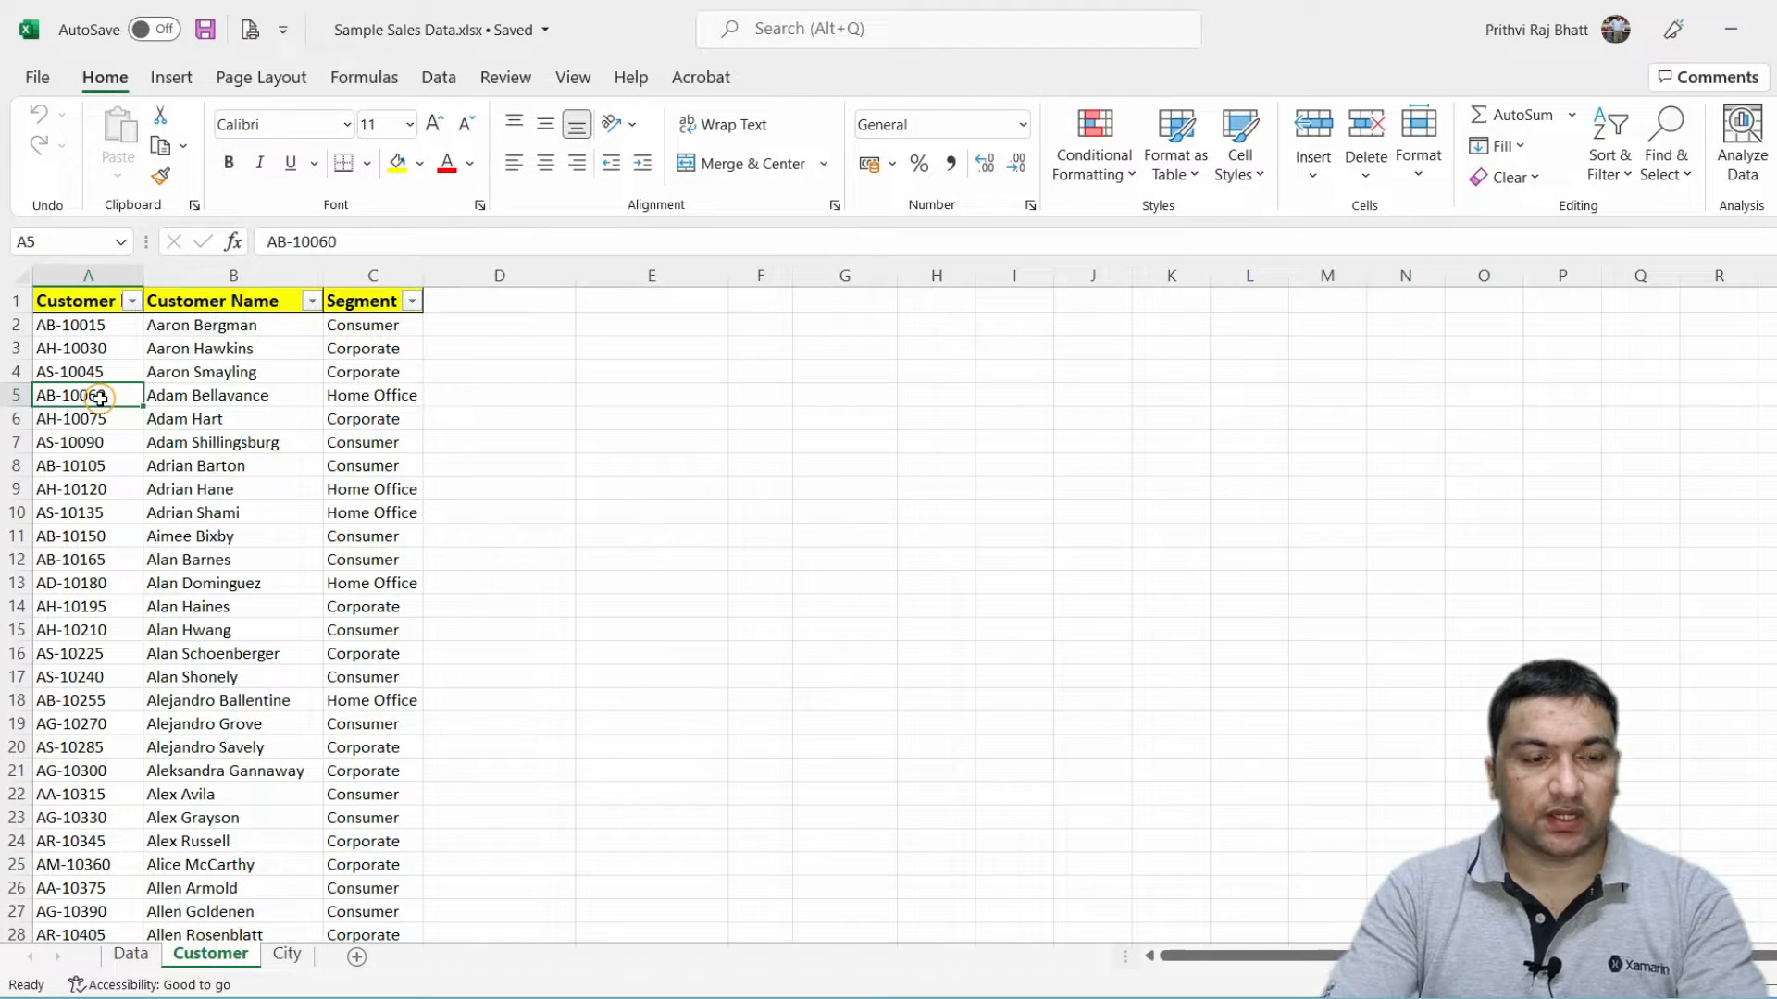
{"action": "key", "text": "ctrl+Down"}
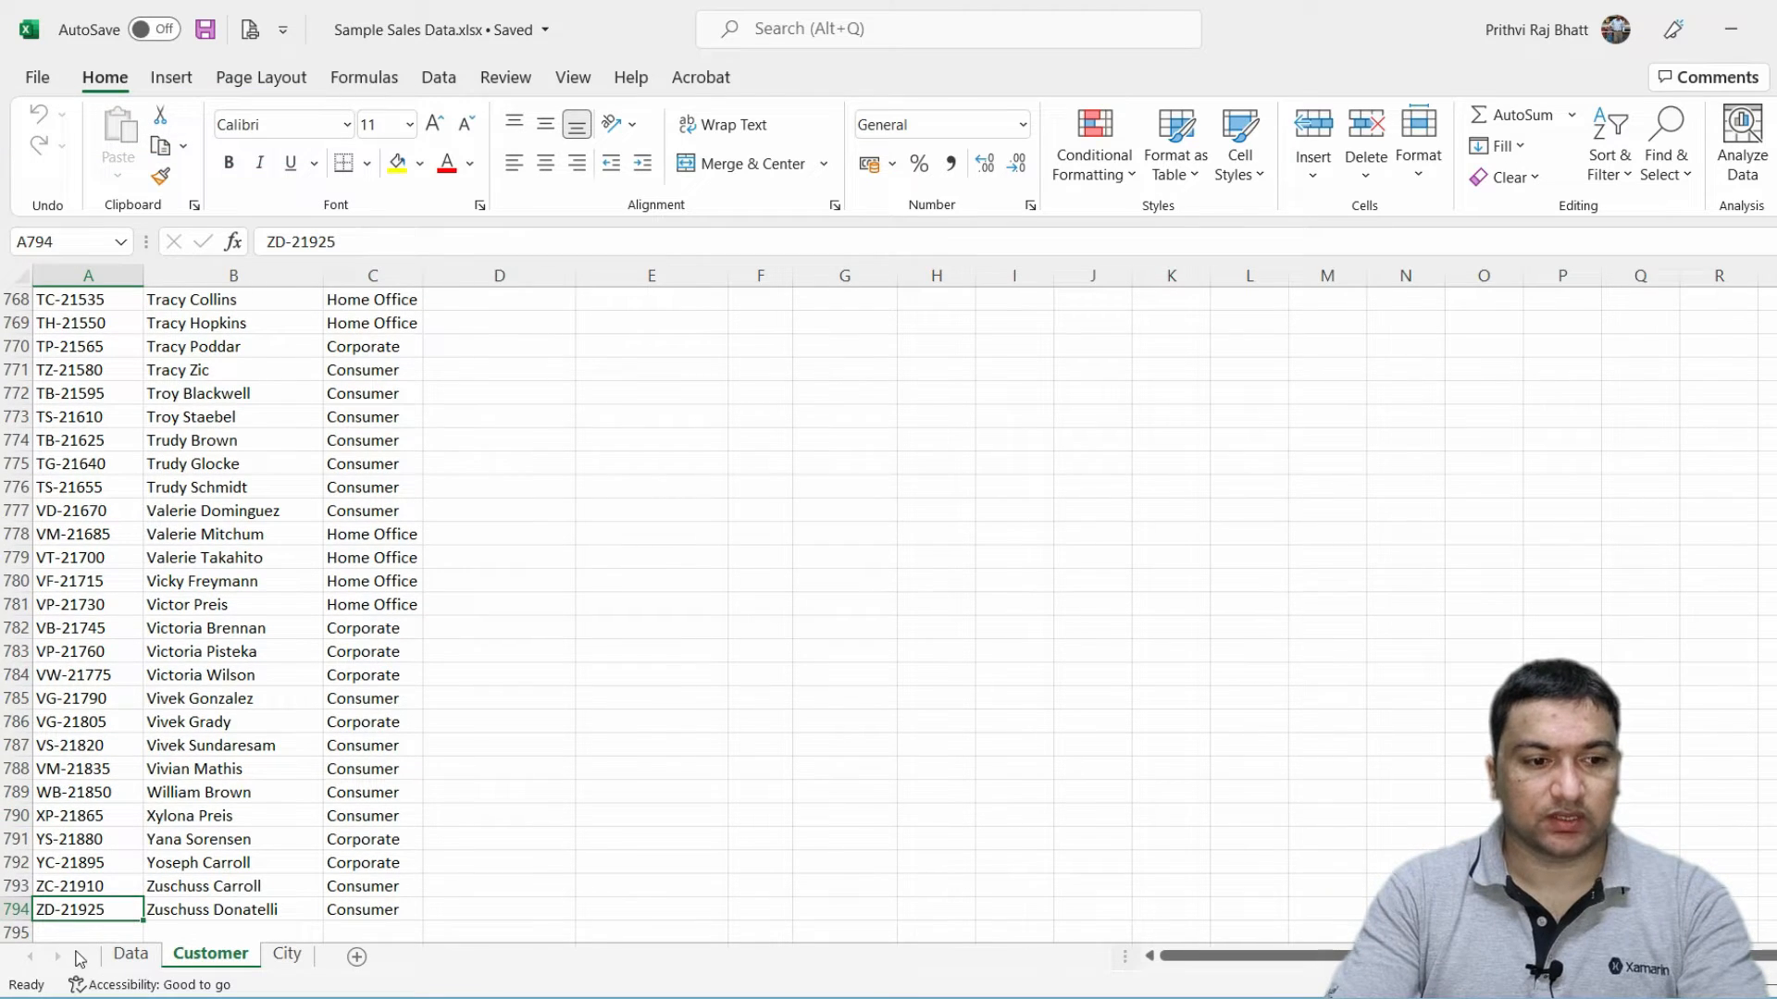
{"action": "left_click", "coordinate": [131, 954]}
{"action": "left_click", "coordinate": [211, 954]}
{"action": "left_click", "coordinate": [61, 820]}
{"action": "key", "text": "ctrl+Up"}
{"action": "key", "text": "Down"}
{"action": "key", "text": "ctrl+Down"}
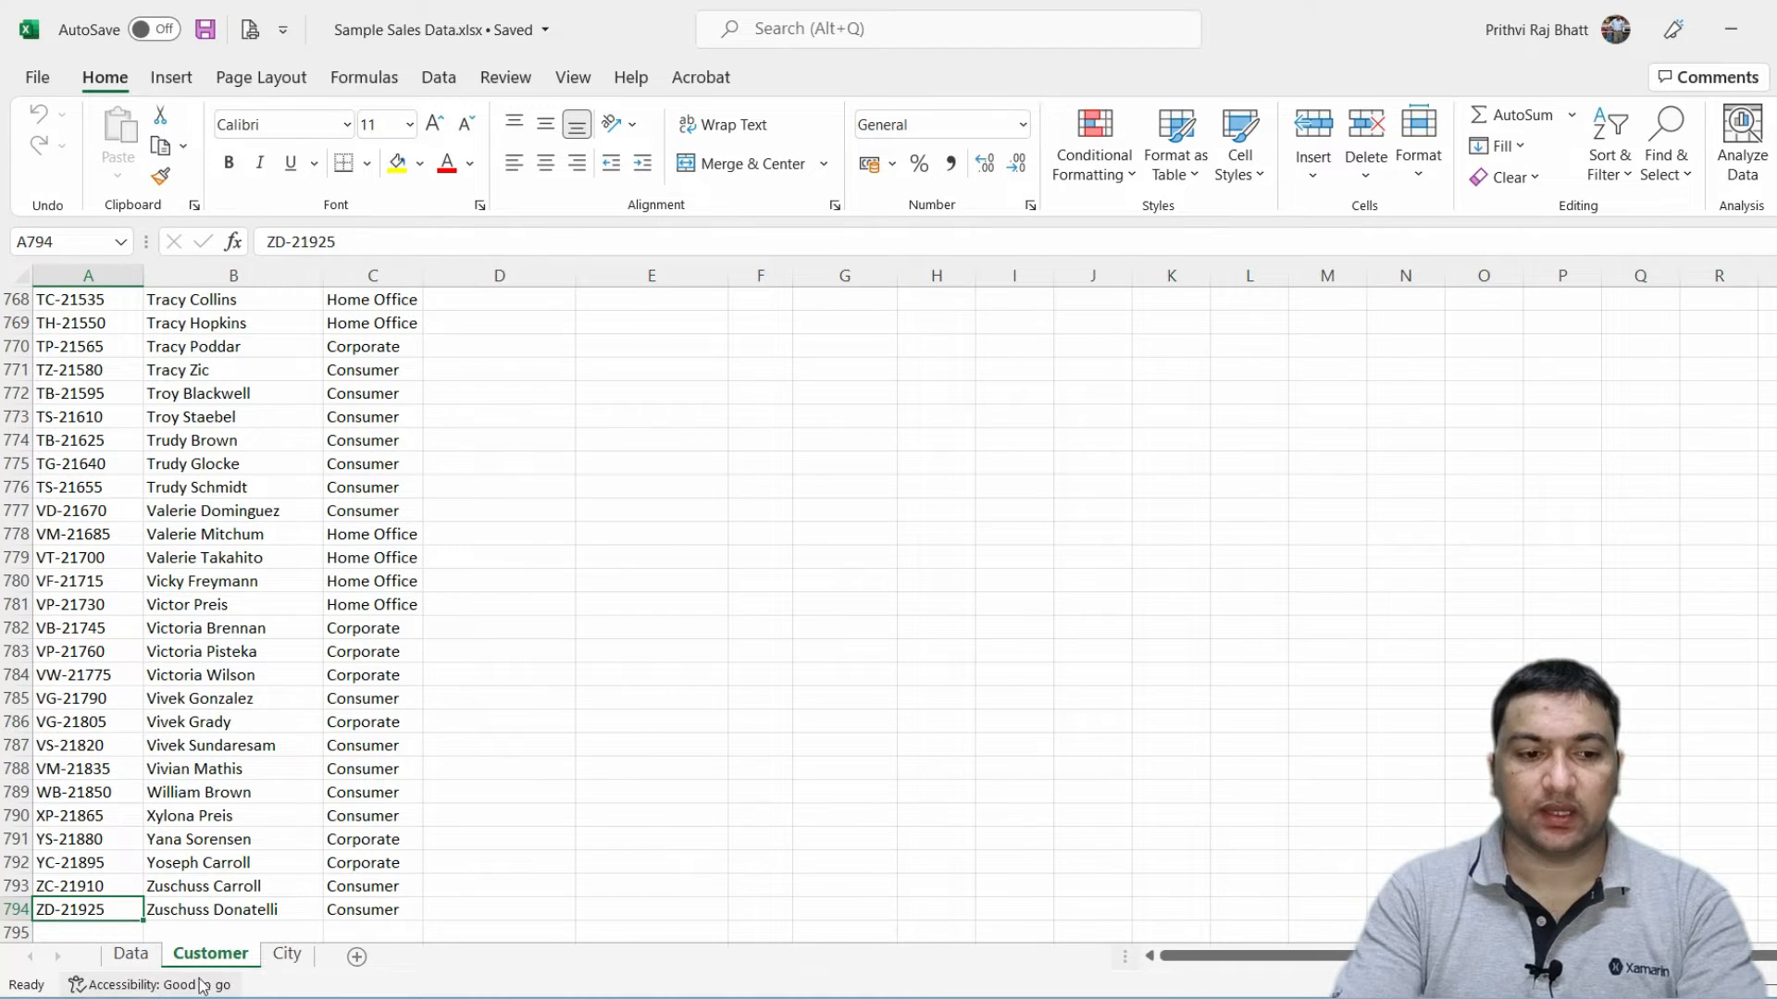
Examine the City sheet's list of cities from its header down to the last record.
{"action": "left_click", "coordinate": [286, 953]}
{"action": "left_click", "coordinate": [139, 650]}
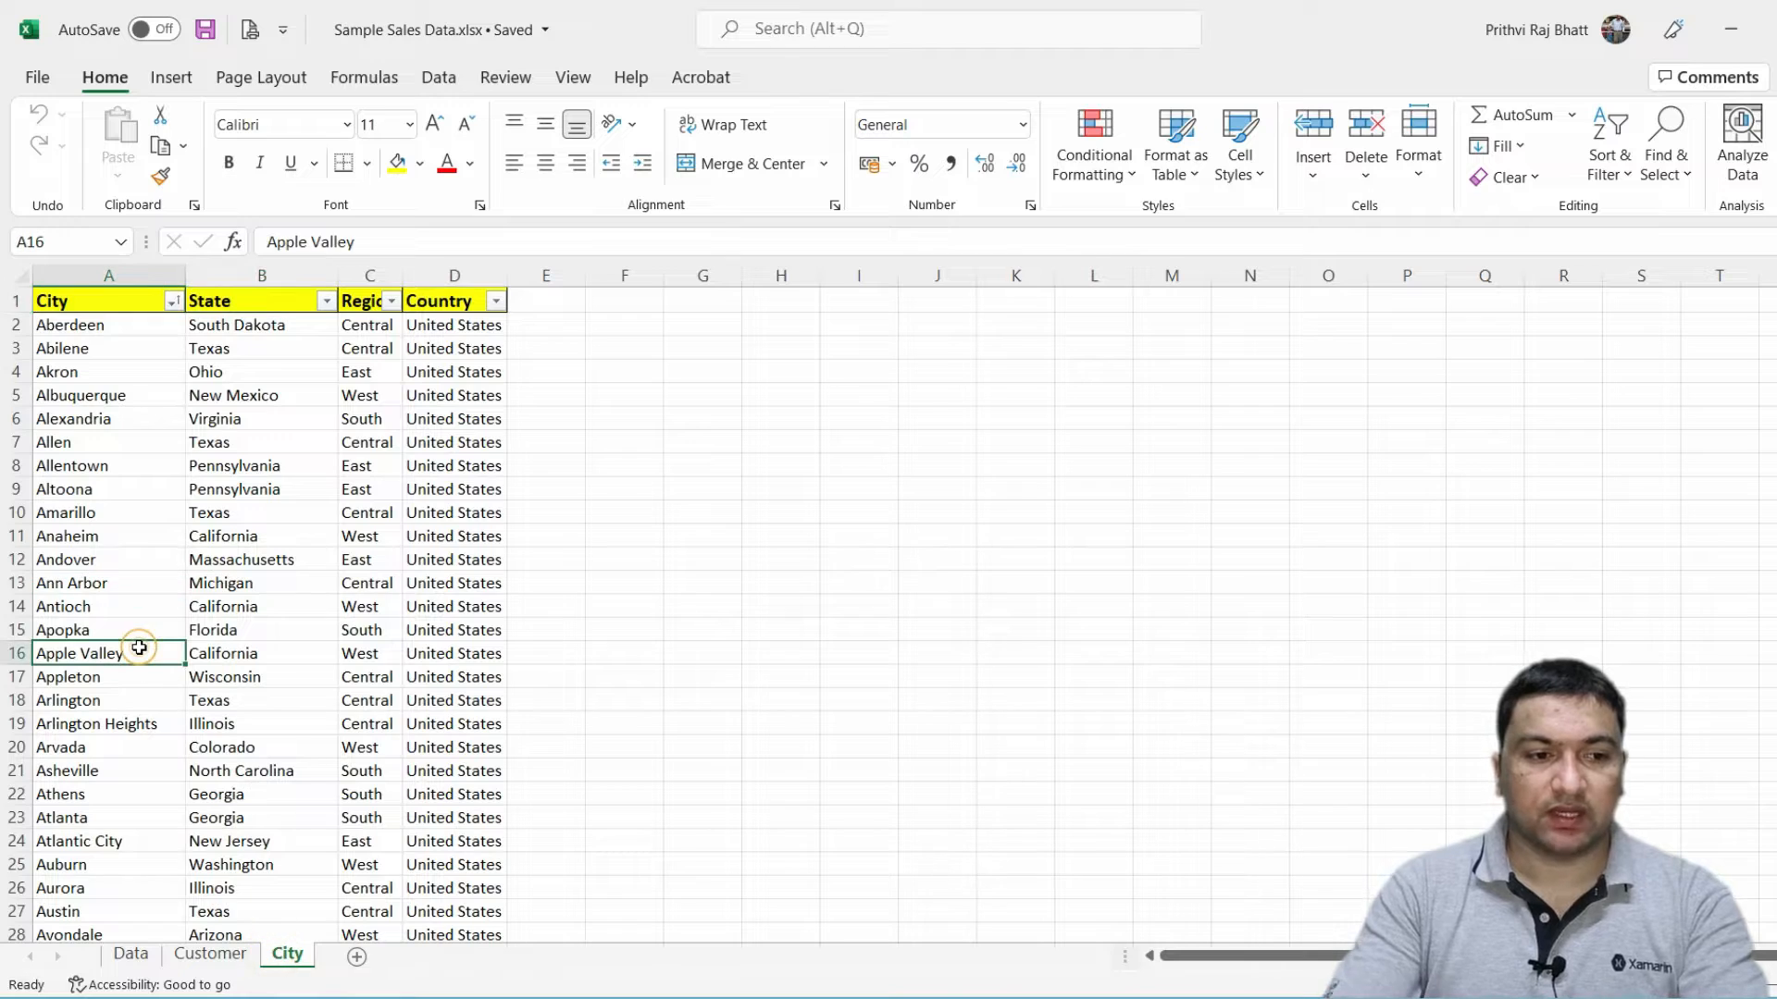
{"action": "key", "text": "ctrl+Down"}
{"action": "scroll", "coordinate": [140, 648], "scroll_direction": "down", "scroll_amount": 1}
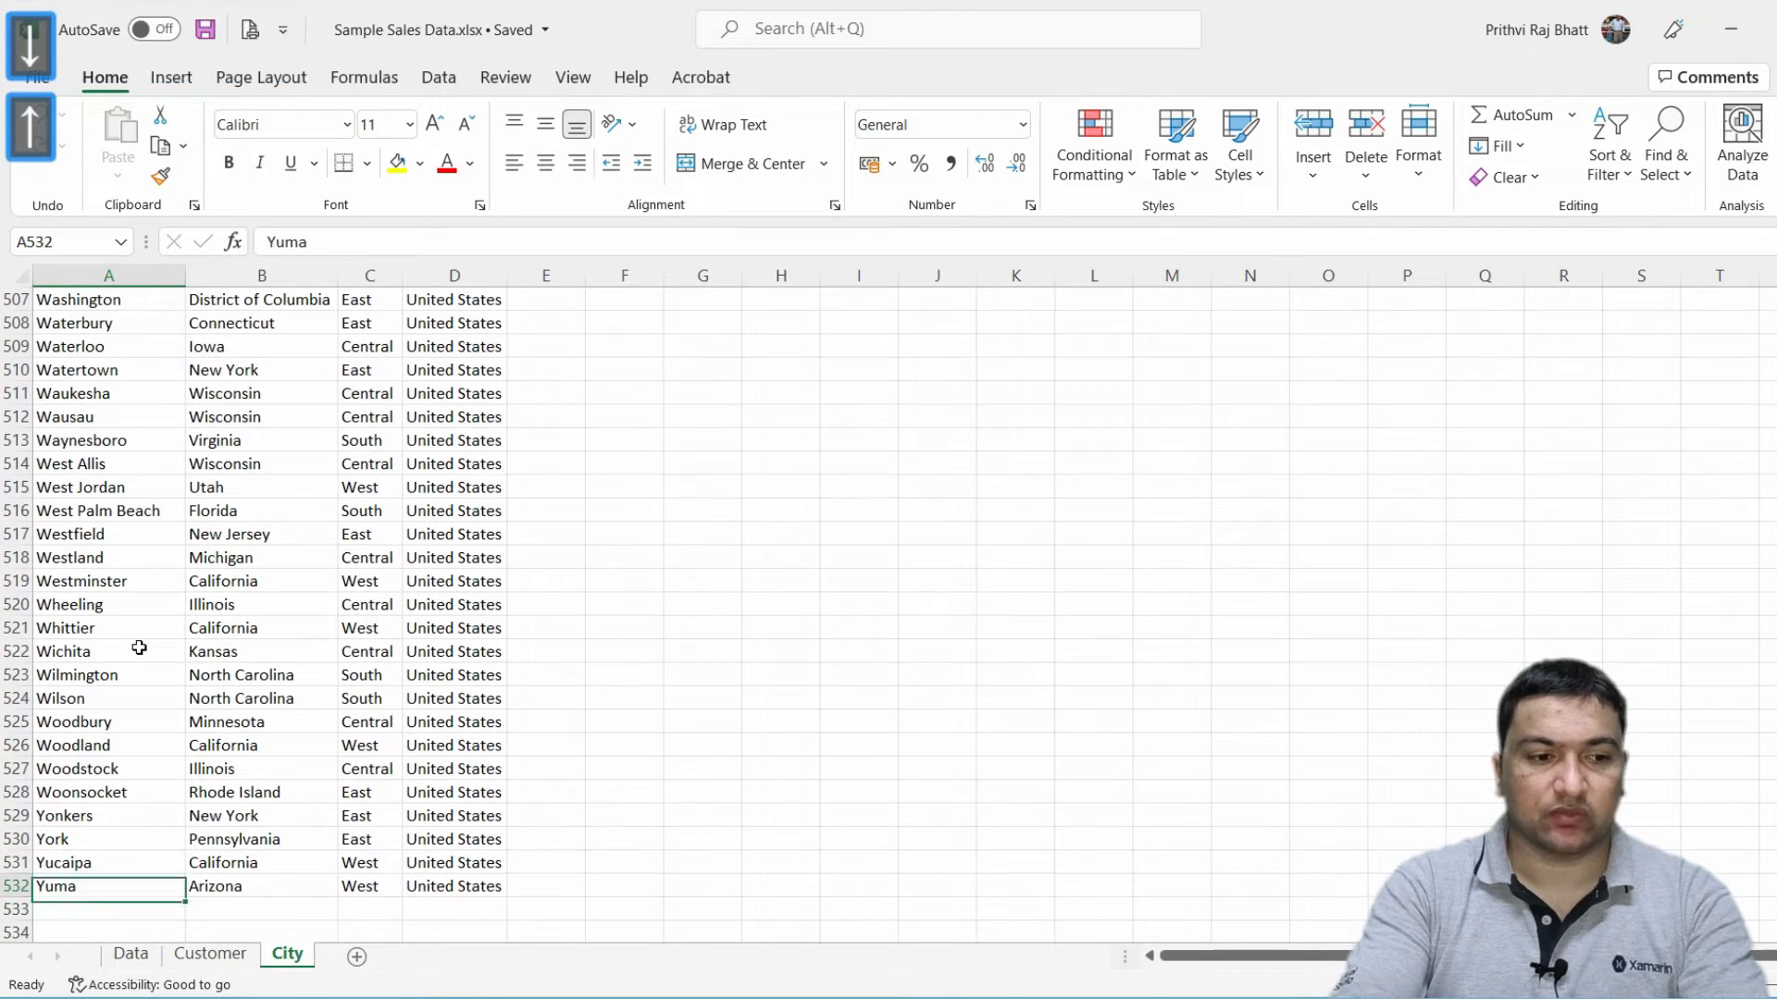
{"action": "key", "text": "ctrl+Up"}
{"action": "key", "text": "ctrl+Down"}
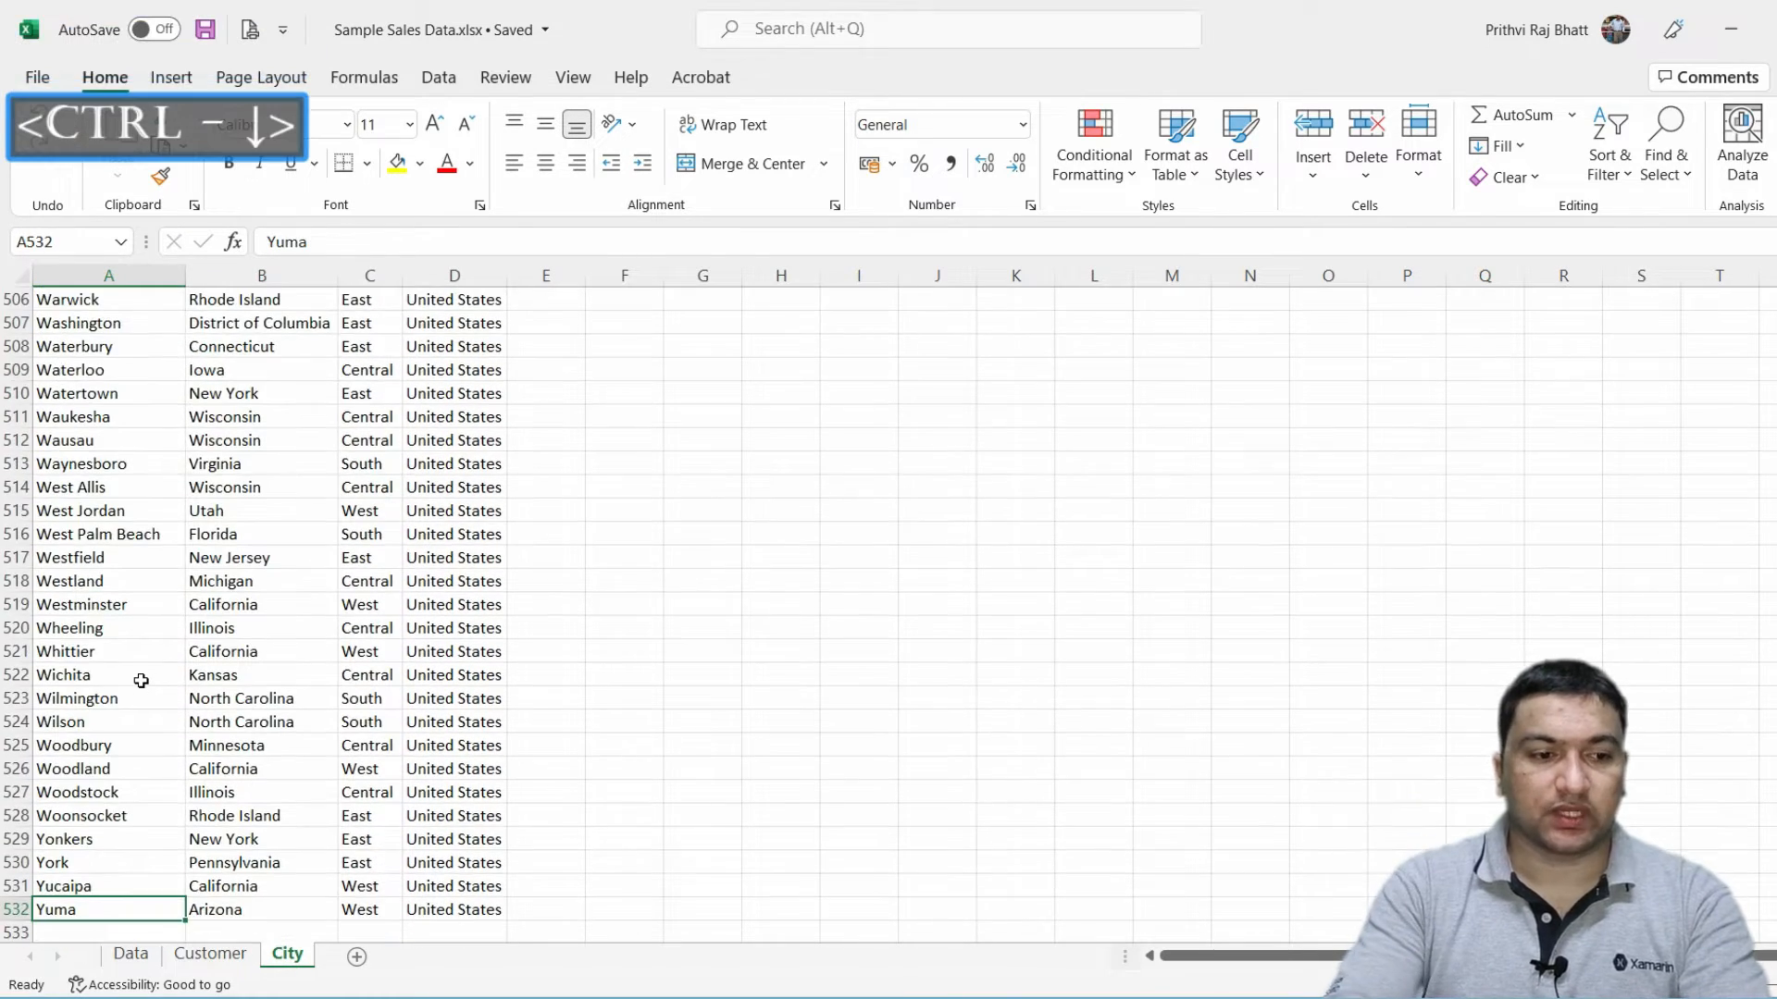
{"action": "left_click", "coordinate": [139, 722]}
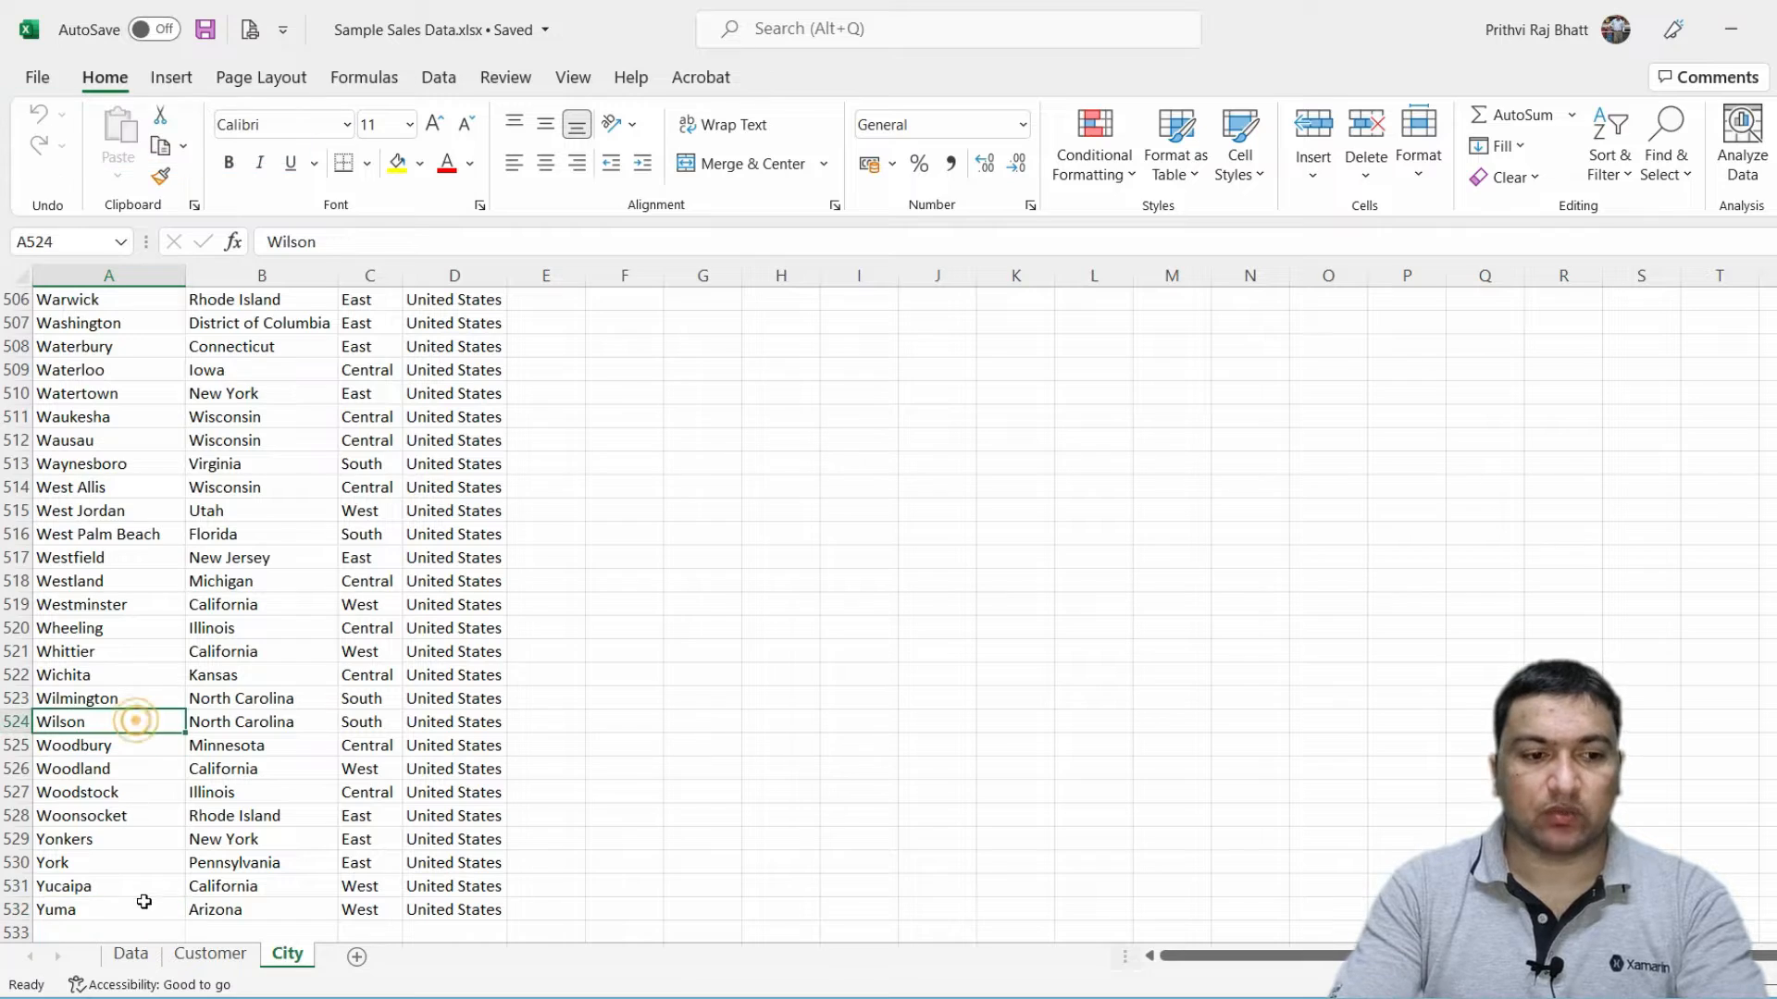
Check the City and State column headers back on the Data sheet.
{"action": "left_click", "coordinate": [131, 953]}
{"action": "left_click", "coordinate": [1360, 468]}
{"action": "key", "text": "ctrl+Up"}
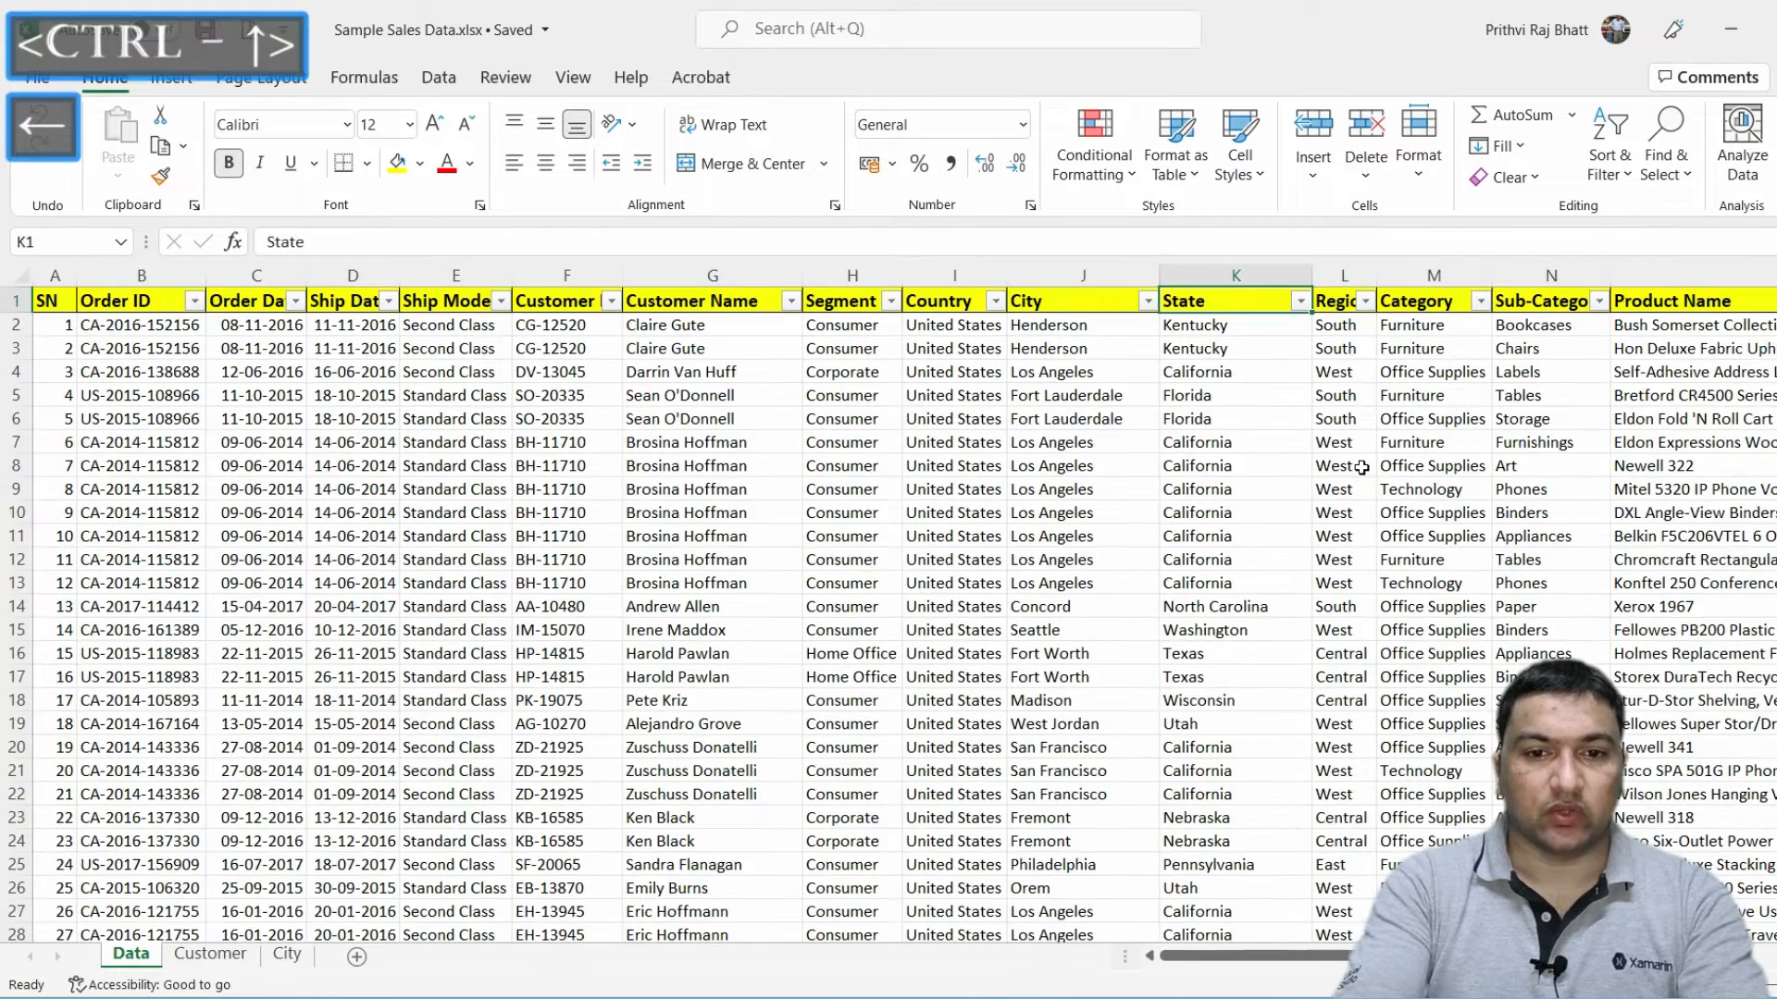
{"action": "key", "text": "ctrl+Page_Down"}
{"action": "key", "text": "Left"}
{"action": "key", "text": "ctrl+shift+Right"}
Clear the contents of the entire Customer sheet.
{"action": "left_click", "coordinate": [433, 567]}
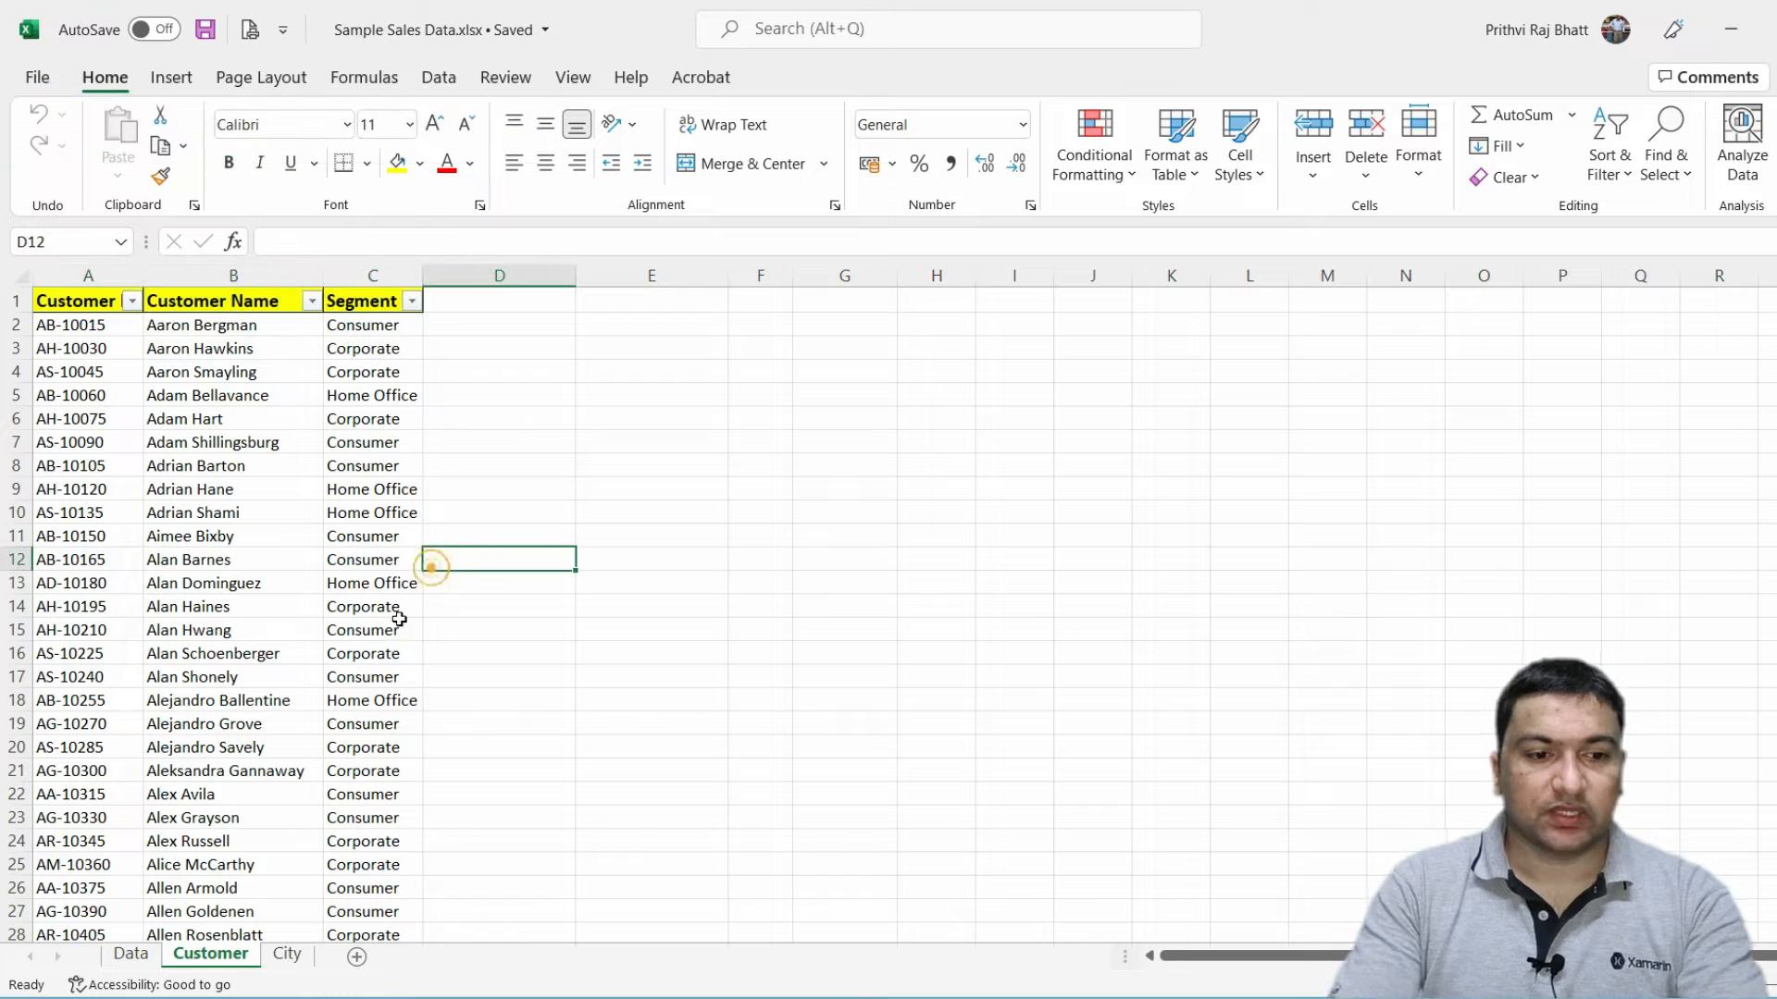
{"action": "right_click", "coordinate": [228, 963]}
{"action": "key", "text": "Escape"}
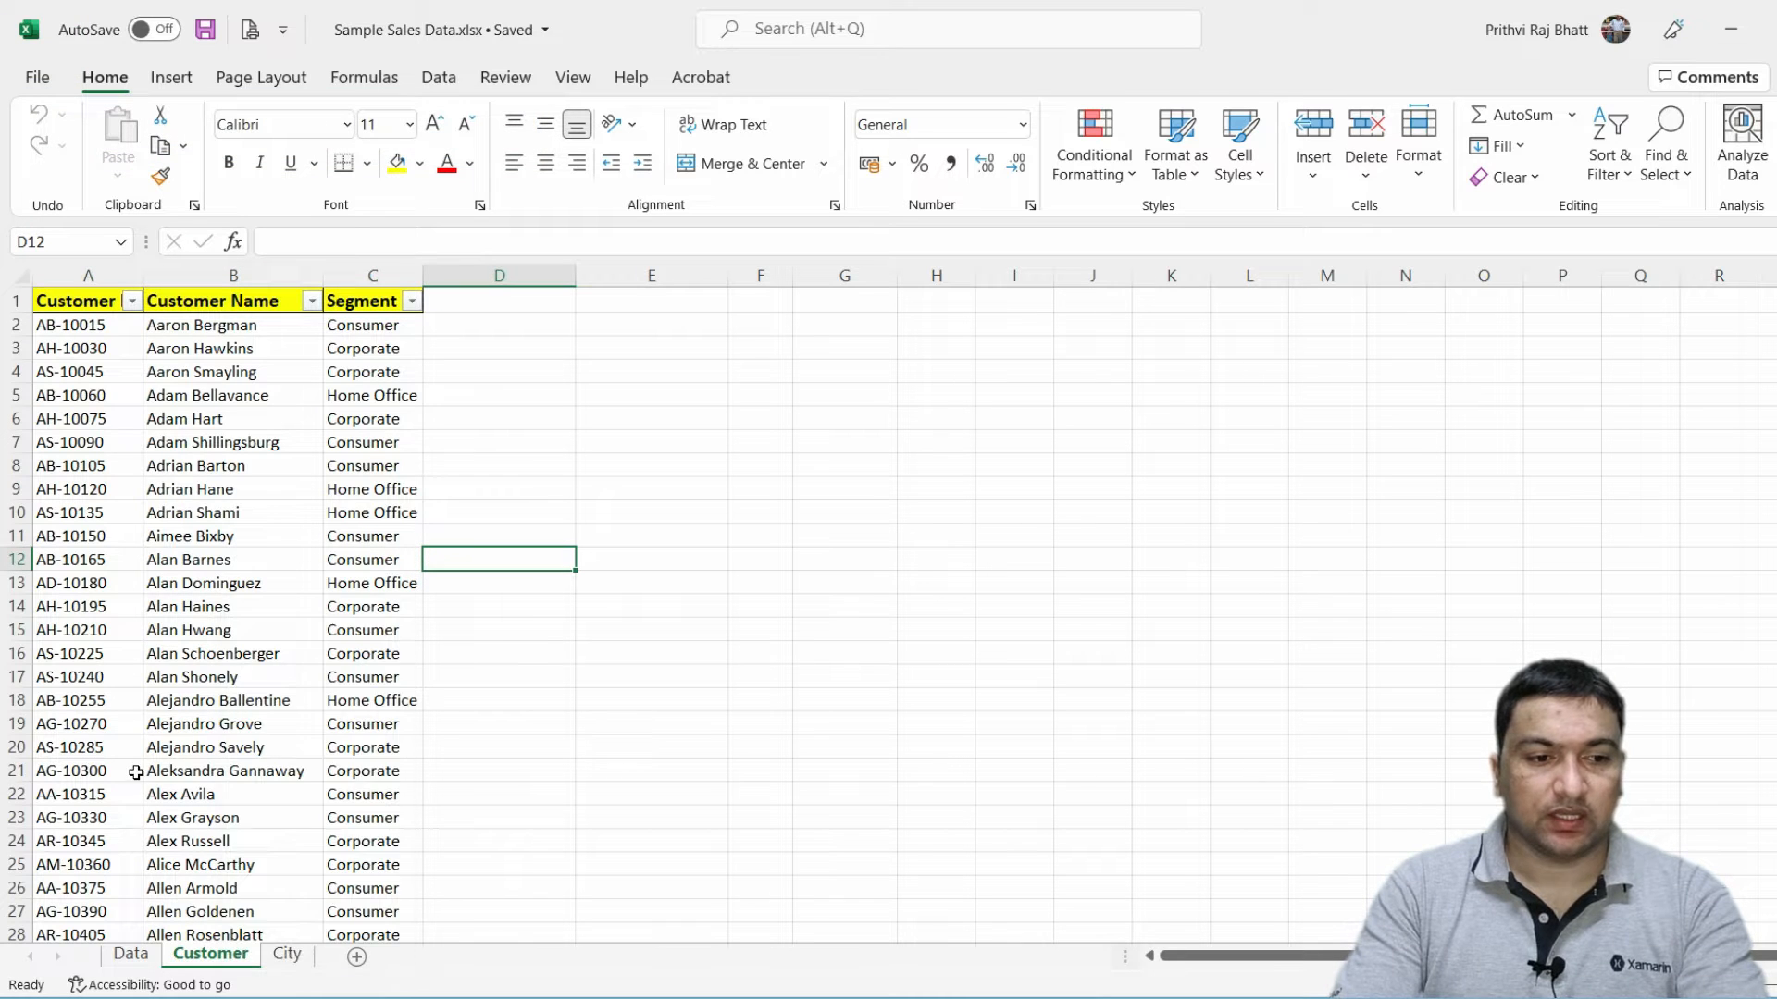
{"action": "key", "text": "ctrl+a"}
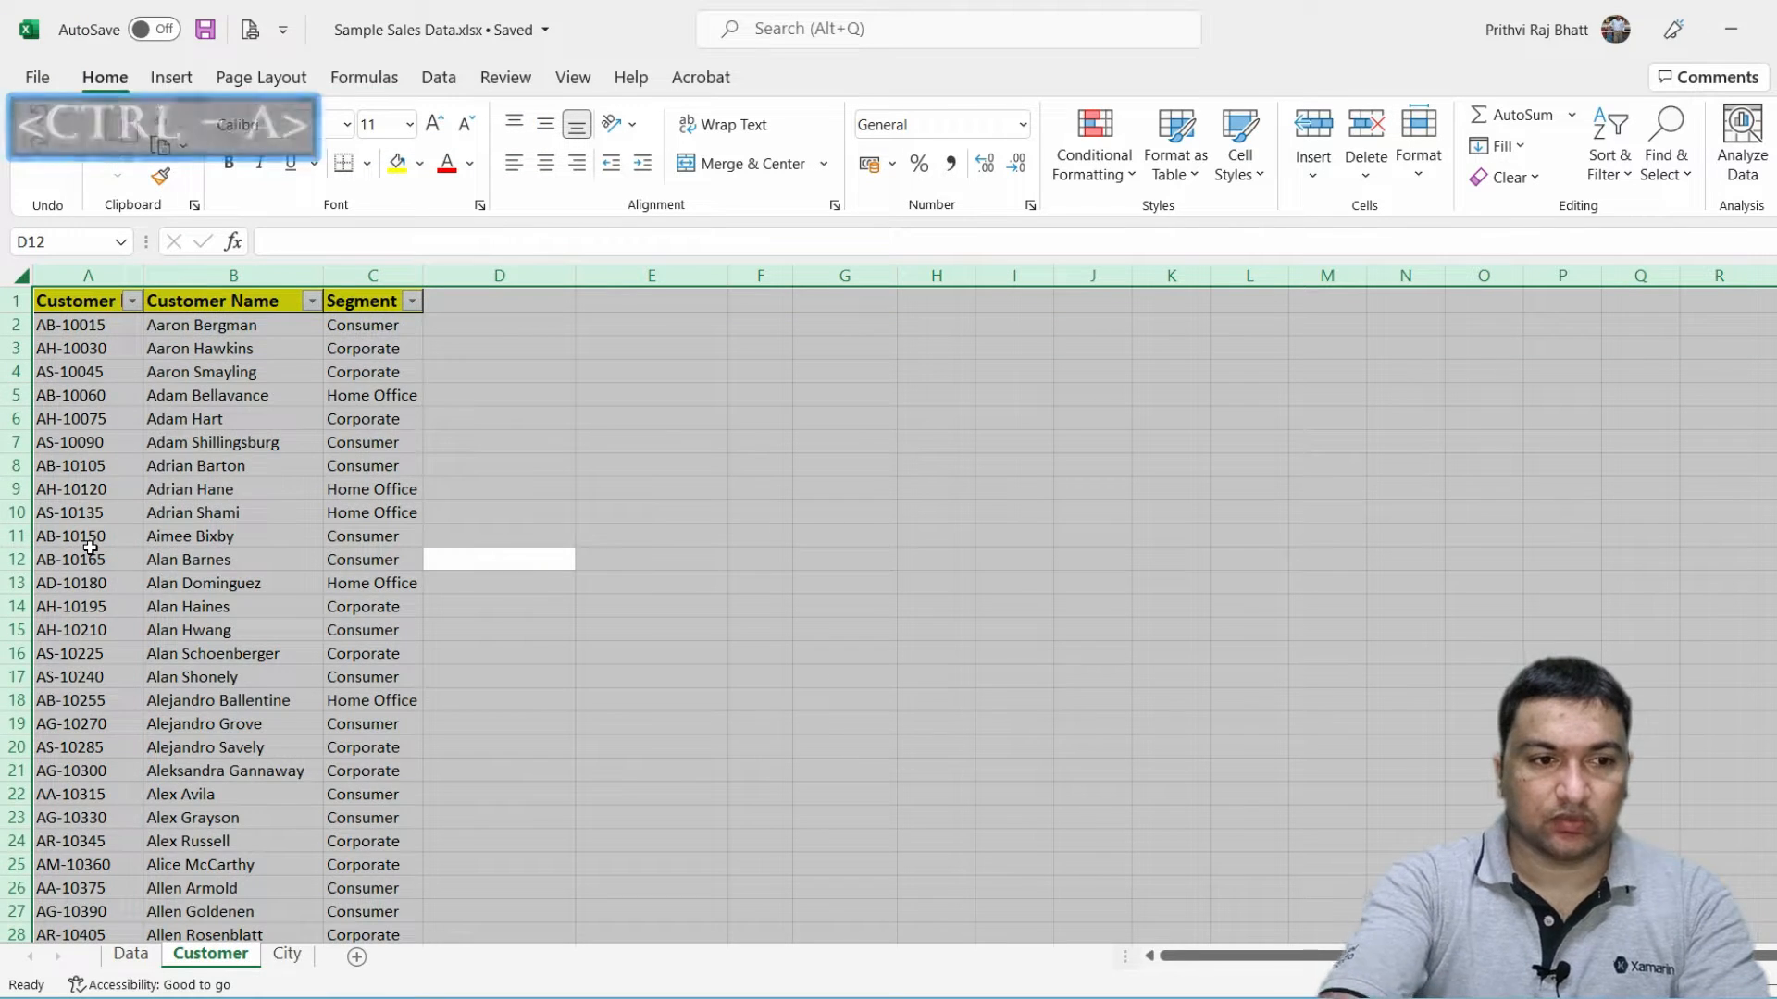
{"action": "key", "text": "Delete"}
Clear the contents of the entire City sheet and return to its first cell.
{"action": "left_click", "coordinate": [307, 957]}
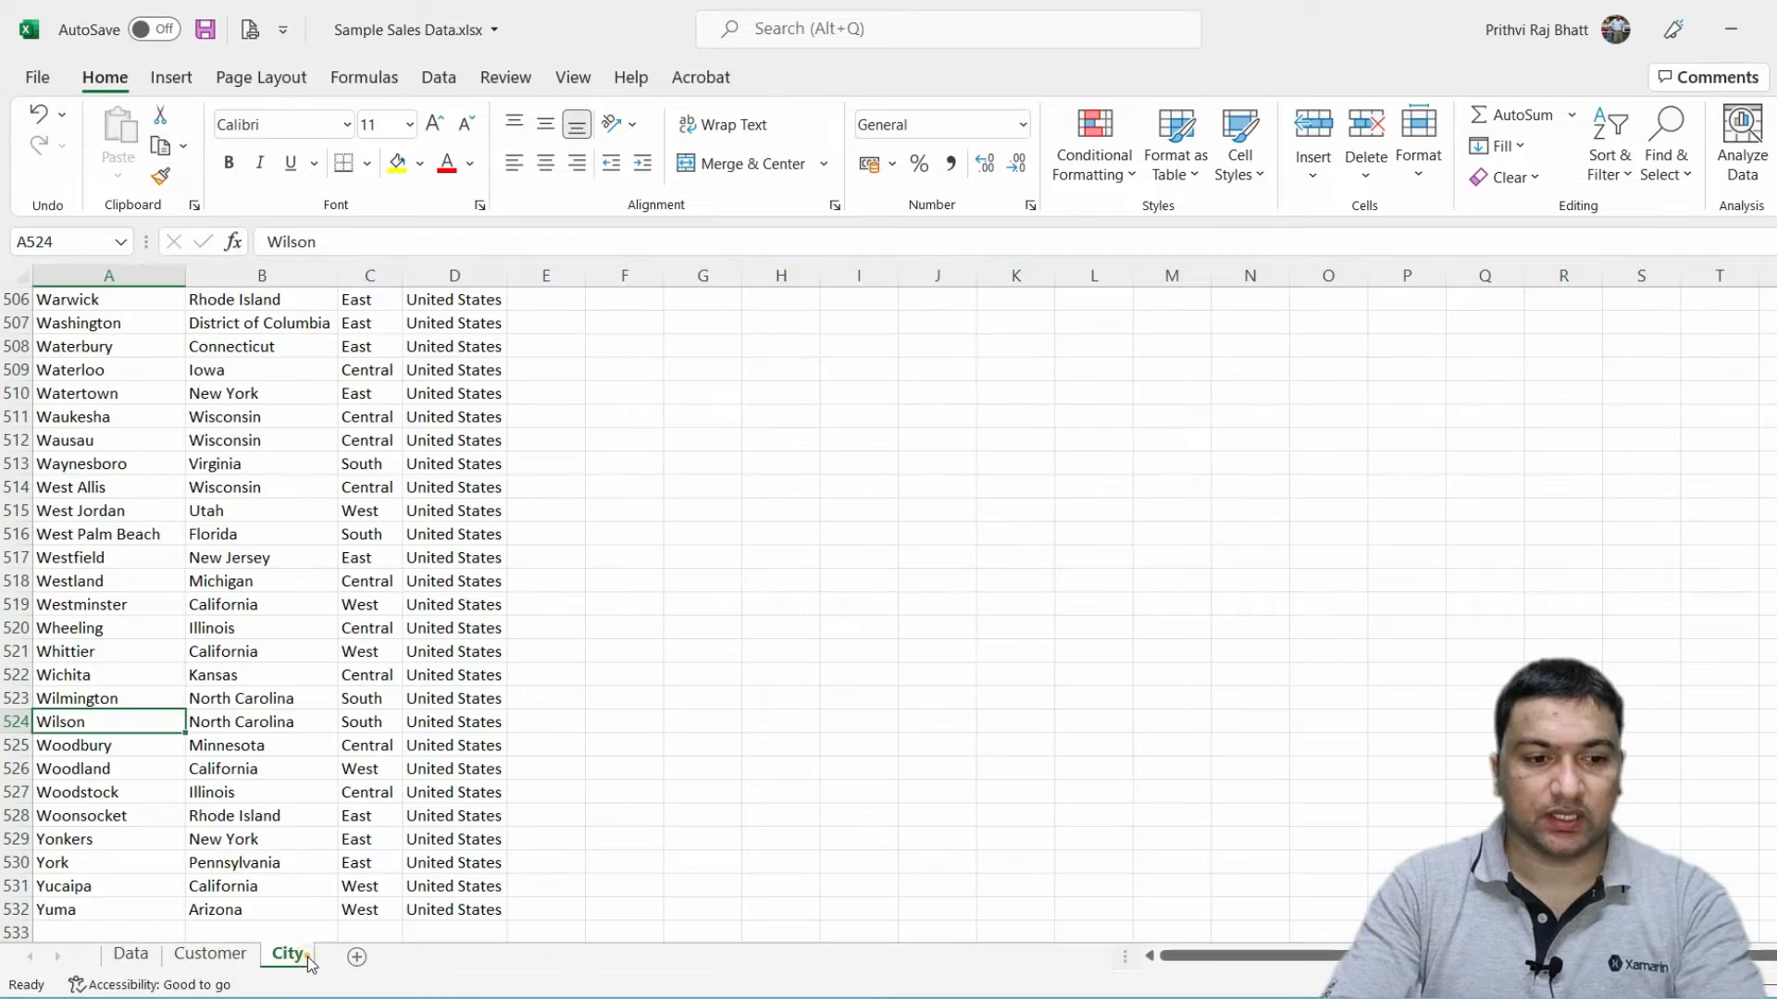
{"action": "key", "text": "ctrl+a"}
{"action": "key", "text": "Delete"}
{"action": "key", "text": "ctrl+Home"}
Return to the Data sheet and look along its column headers around Ship Mode.
{"action": "left_click", "coordinate": [130, 953]}
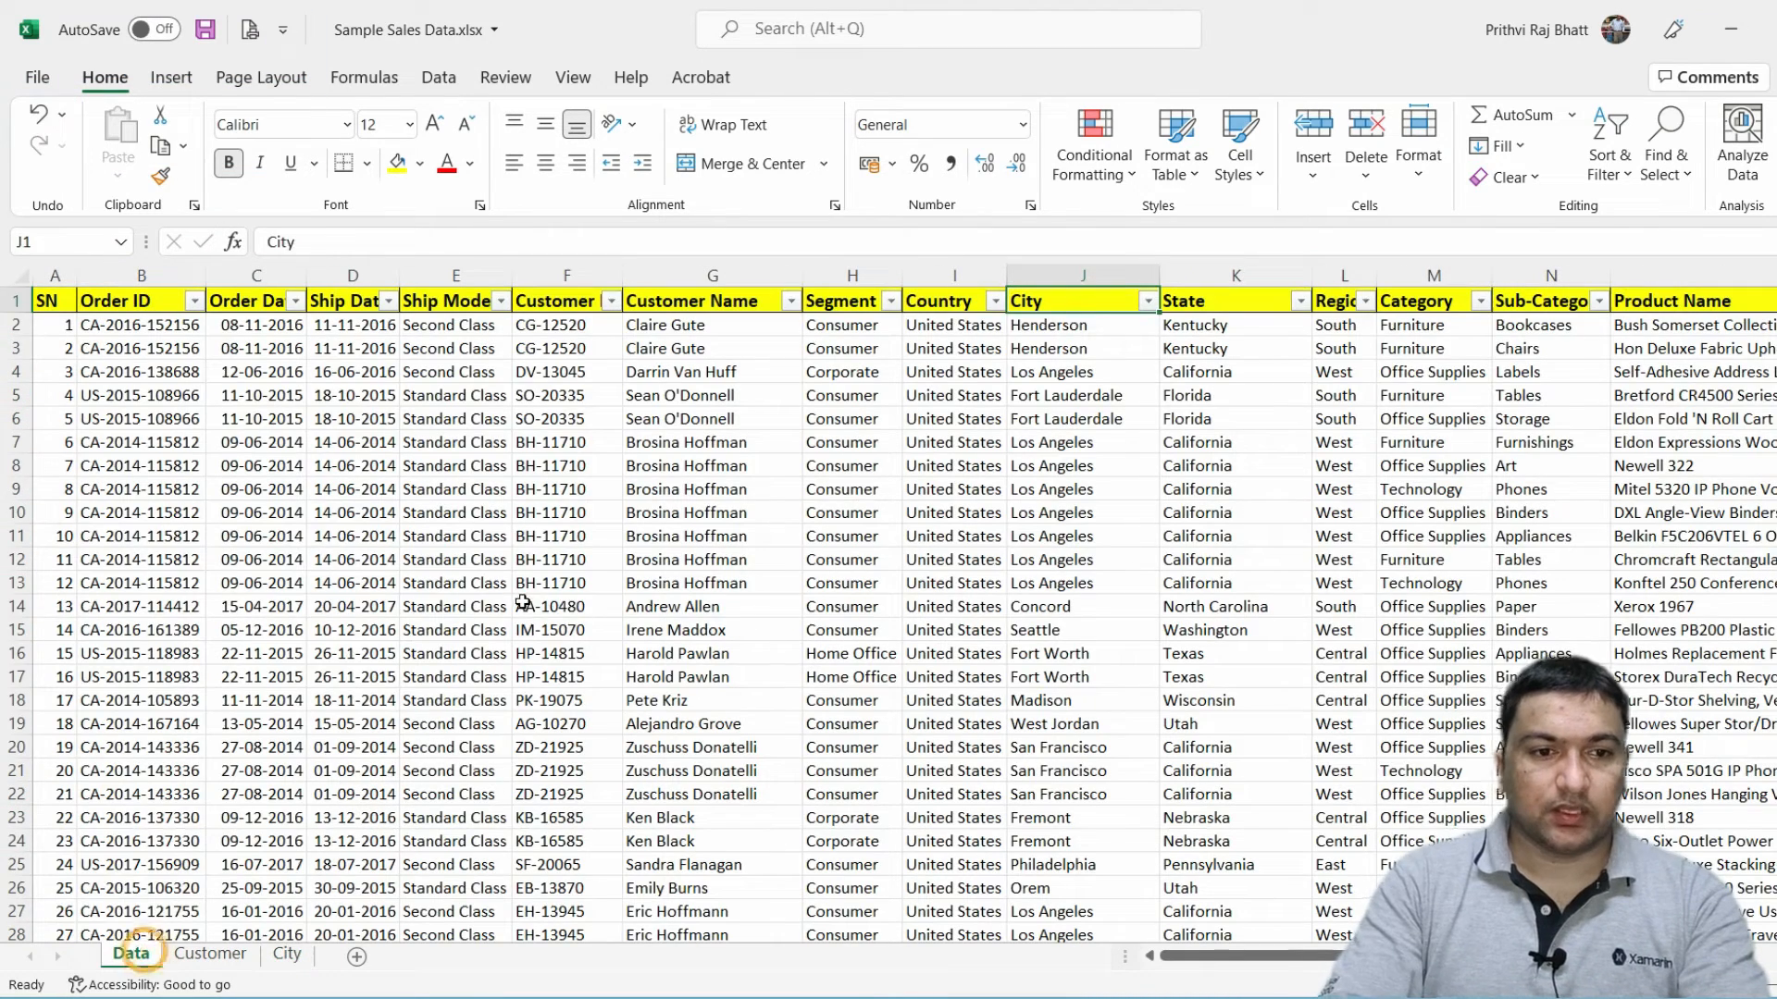
{"action": "left_click", "coordinate": [523, 603]}
{"action": "key", "text": "Up"}
{"action": "key", "text": "Up"}
{"action": "key", "text": "ctrl+Up"}
{"action": "key", "text": "Left"}
{"action": "key", "text": "Left"}
{"action": "key", "text": "Left"}
{"action": "key", "text": "Left"}
{"action": "key", "text": "Left"}
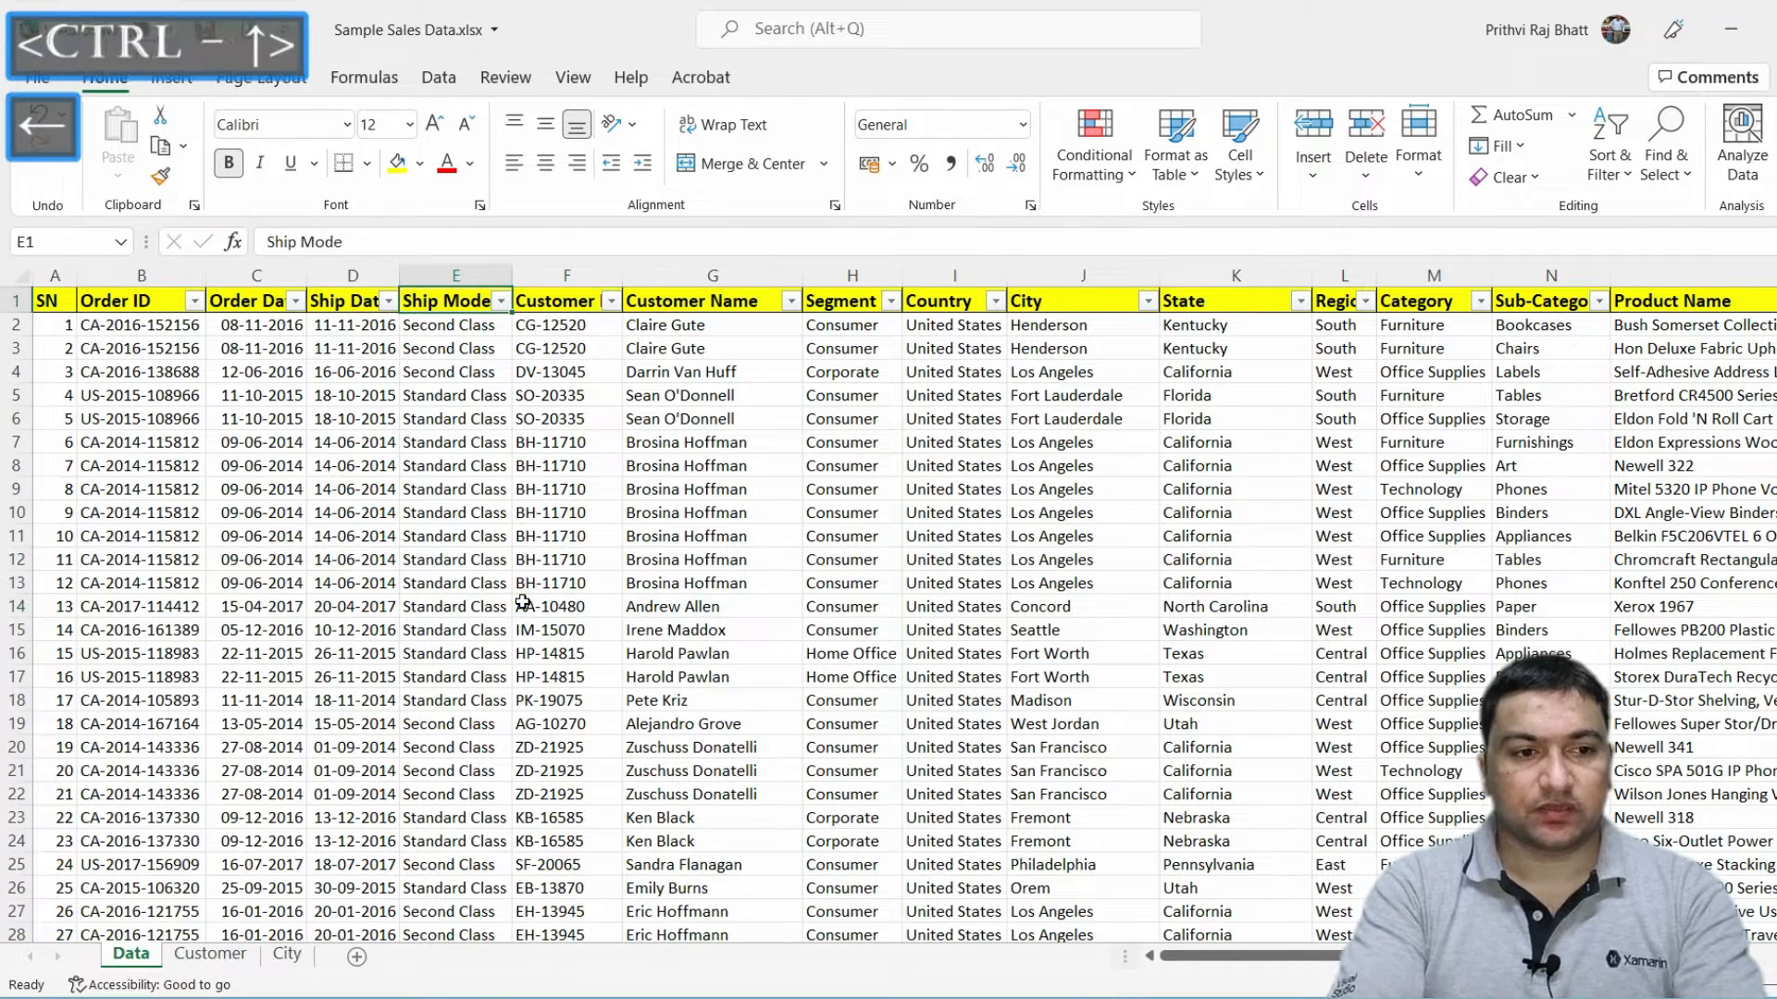
{"action": "key", "text": "Right"}
{"action": "key", "text": "Right"}
{"action": "key", "text": "Right"}
{"action": "key", "text": "Right"}
{"action": "key", "text": "Right"}
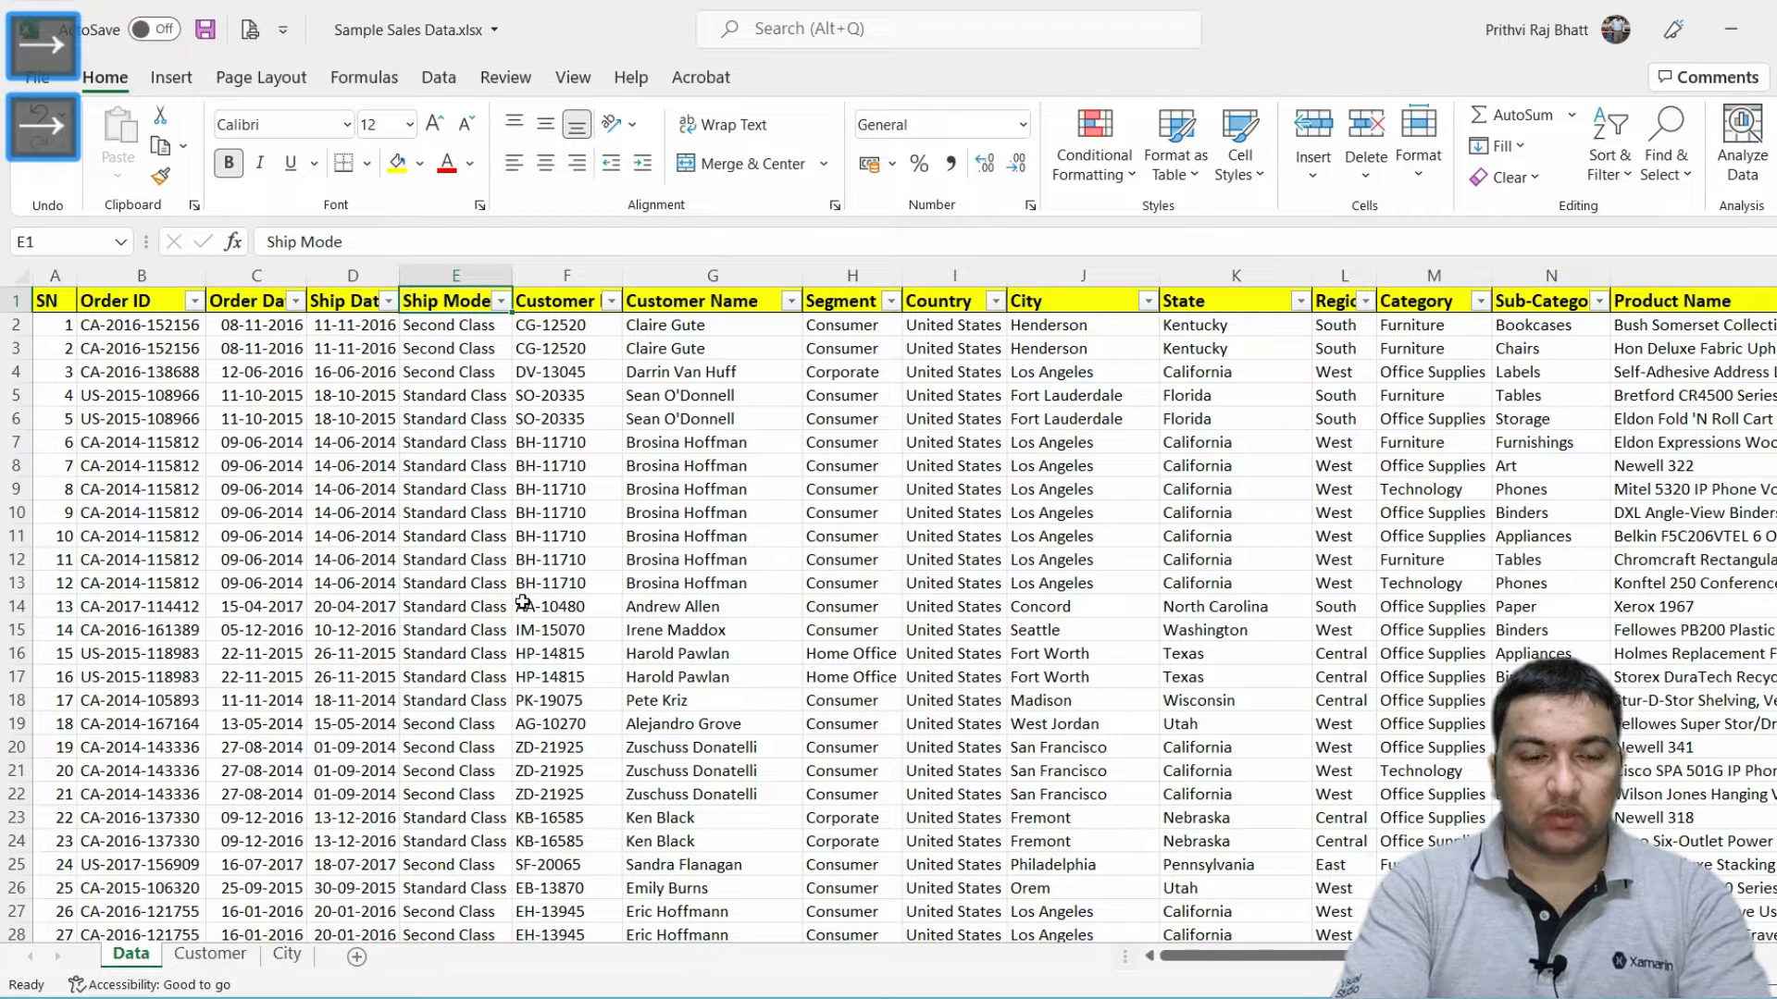
Check the Customer ID, Customer Name and Segment columns on the Data sheet.
{"action": "left_click", "coordinate": [604, 419]}
{"action": "left_click", "coordinate": [566, 275]}
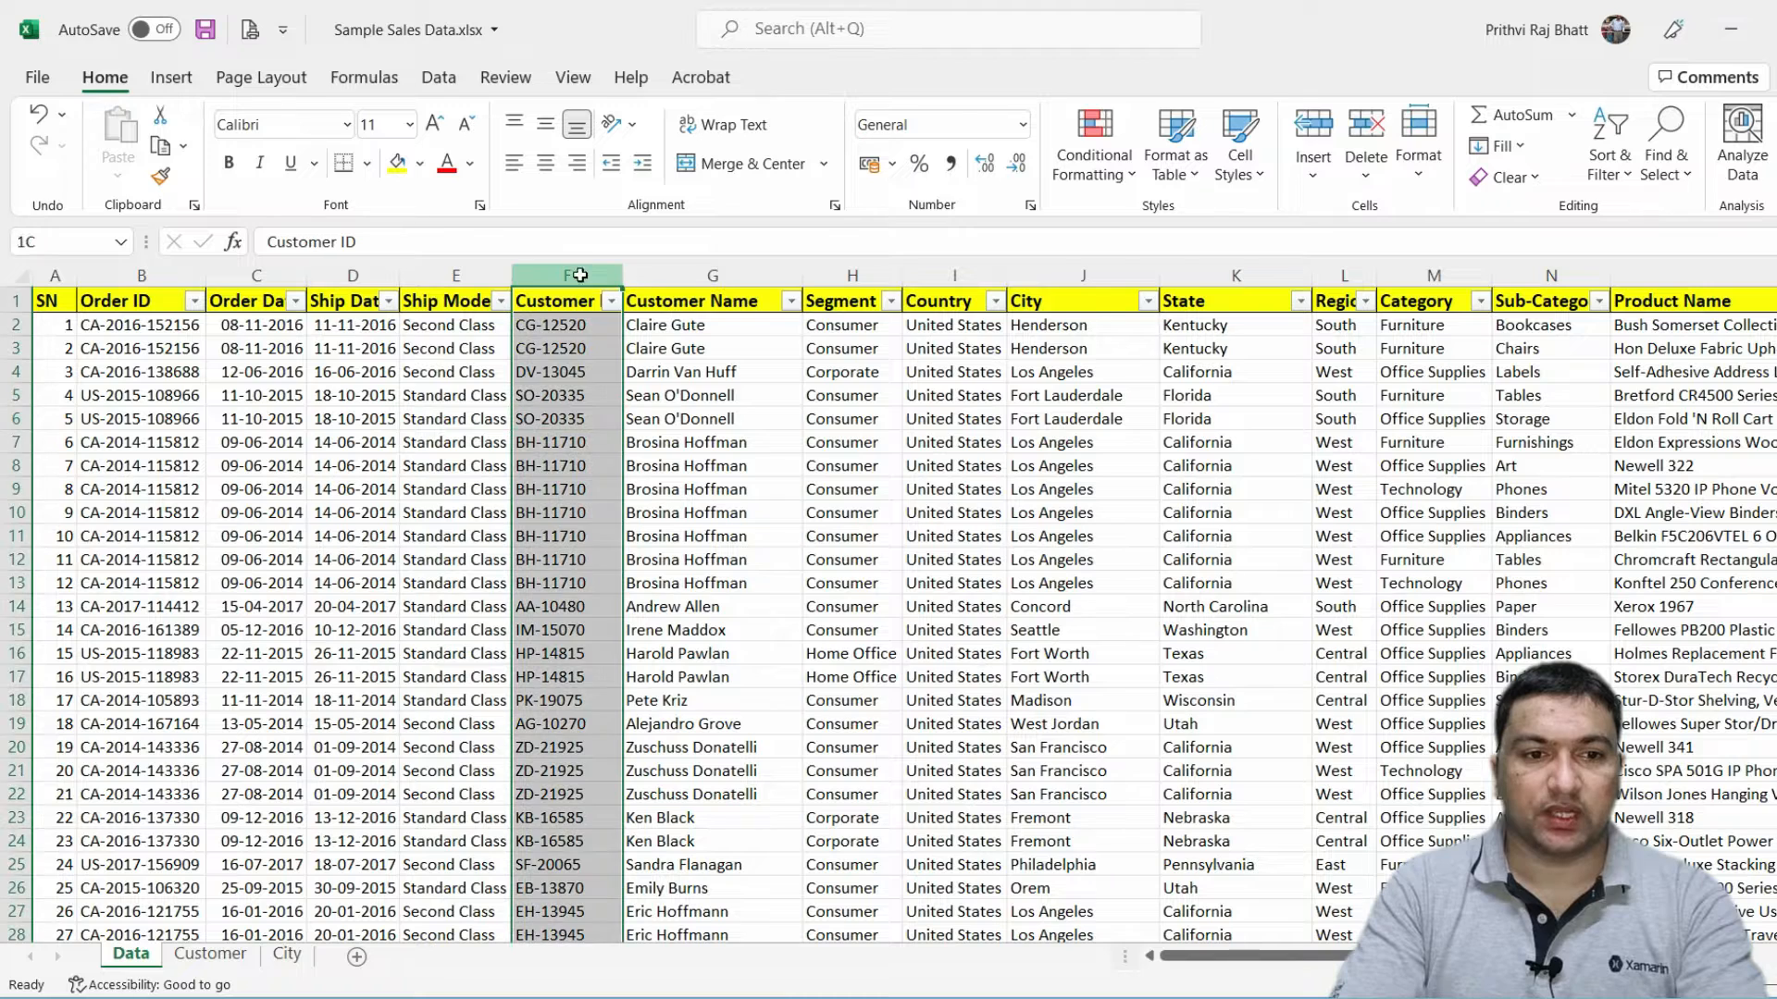
{"action": "left_click", "coordinate": [694, 298]}
{"action": "left_click", "coordinate": [838, 301]}
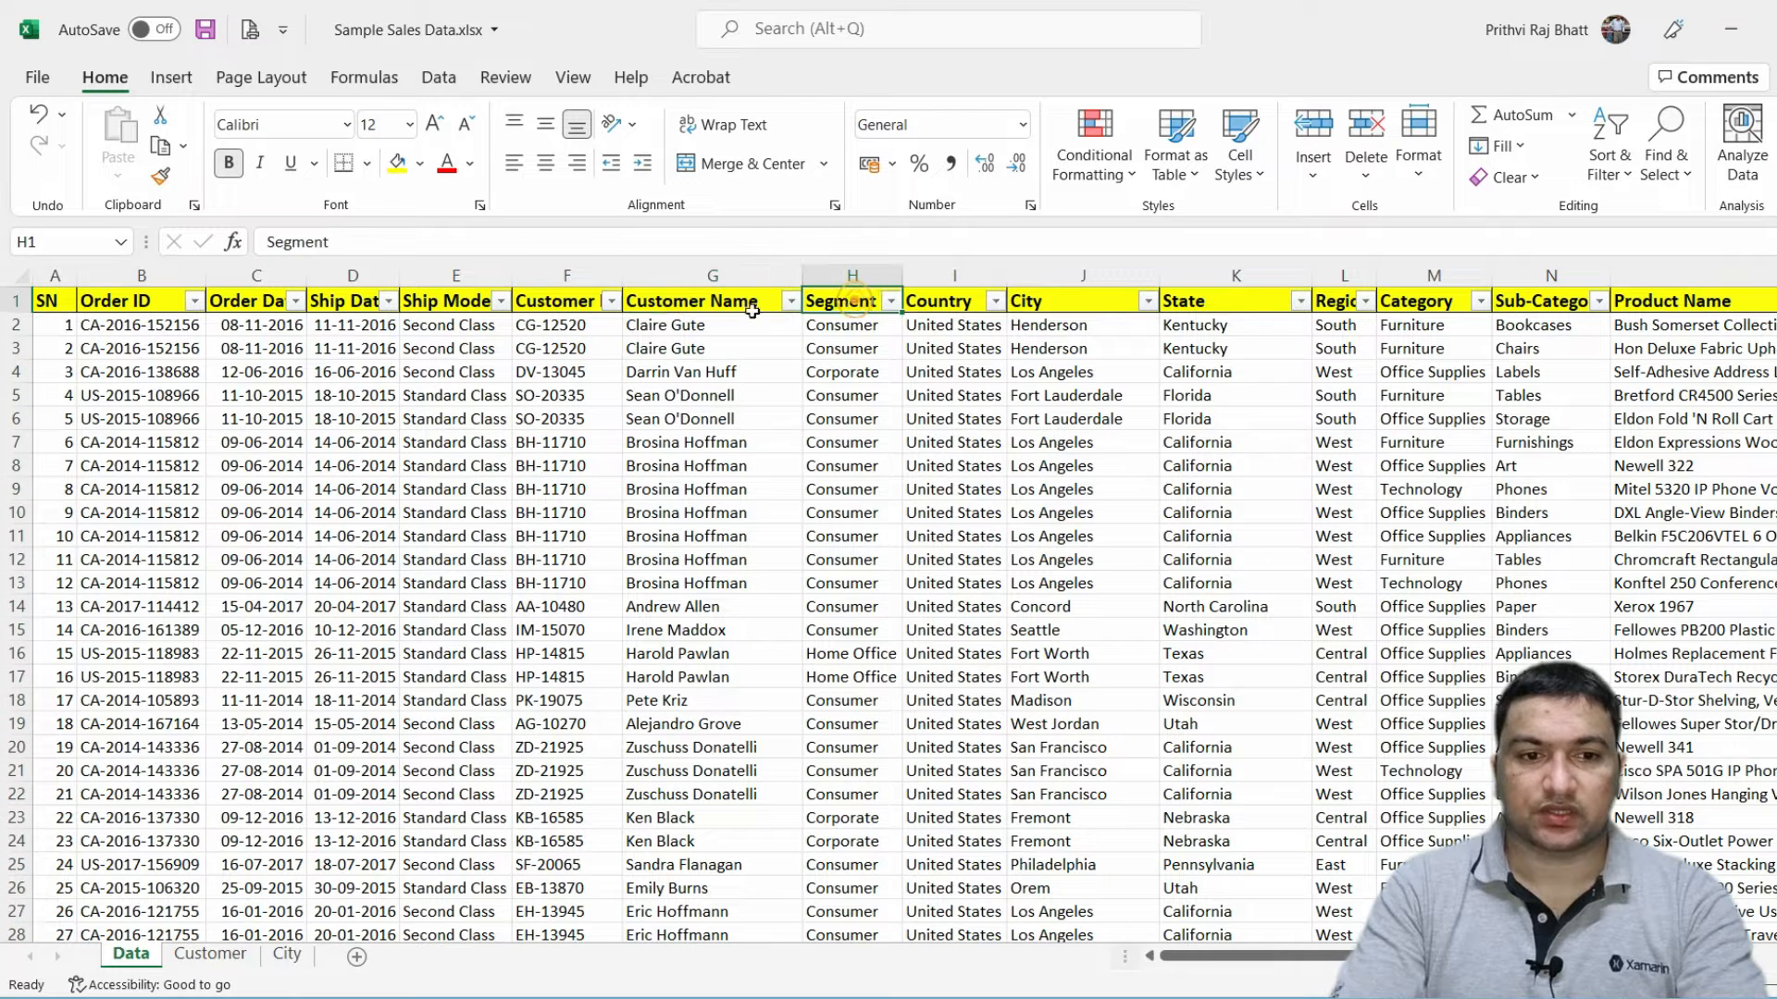
Copy the Customer ID, Customer Name and Segment columns of the Data sheet, from the headers down to the last record.
{"action": "left_click", "coordinate": [564, 294]}
{"action": "key", "text": "shift+Right"}
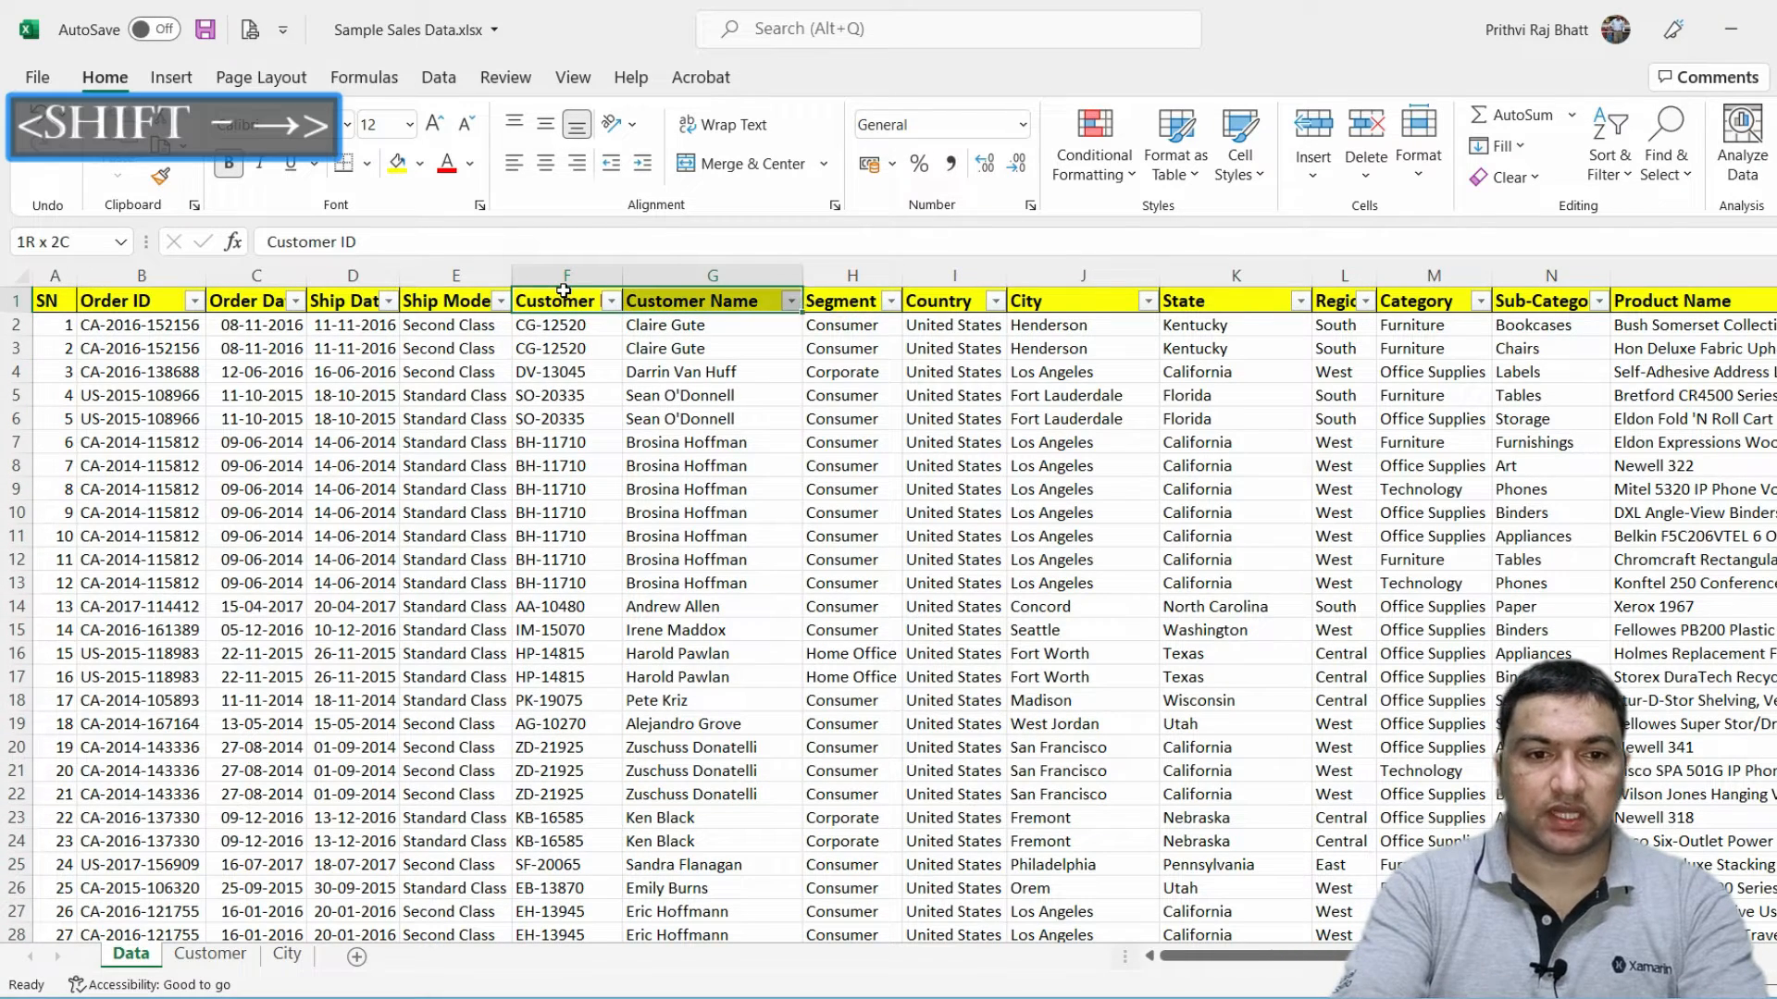
{"action": "key", "text": "shift+Right"}
{"action": "key", "text": "ctrl+shift+Down"}
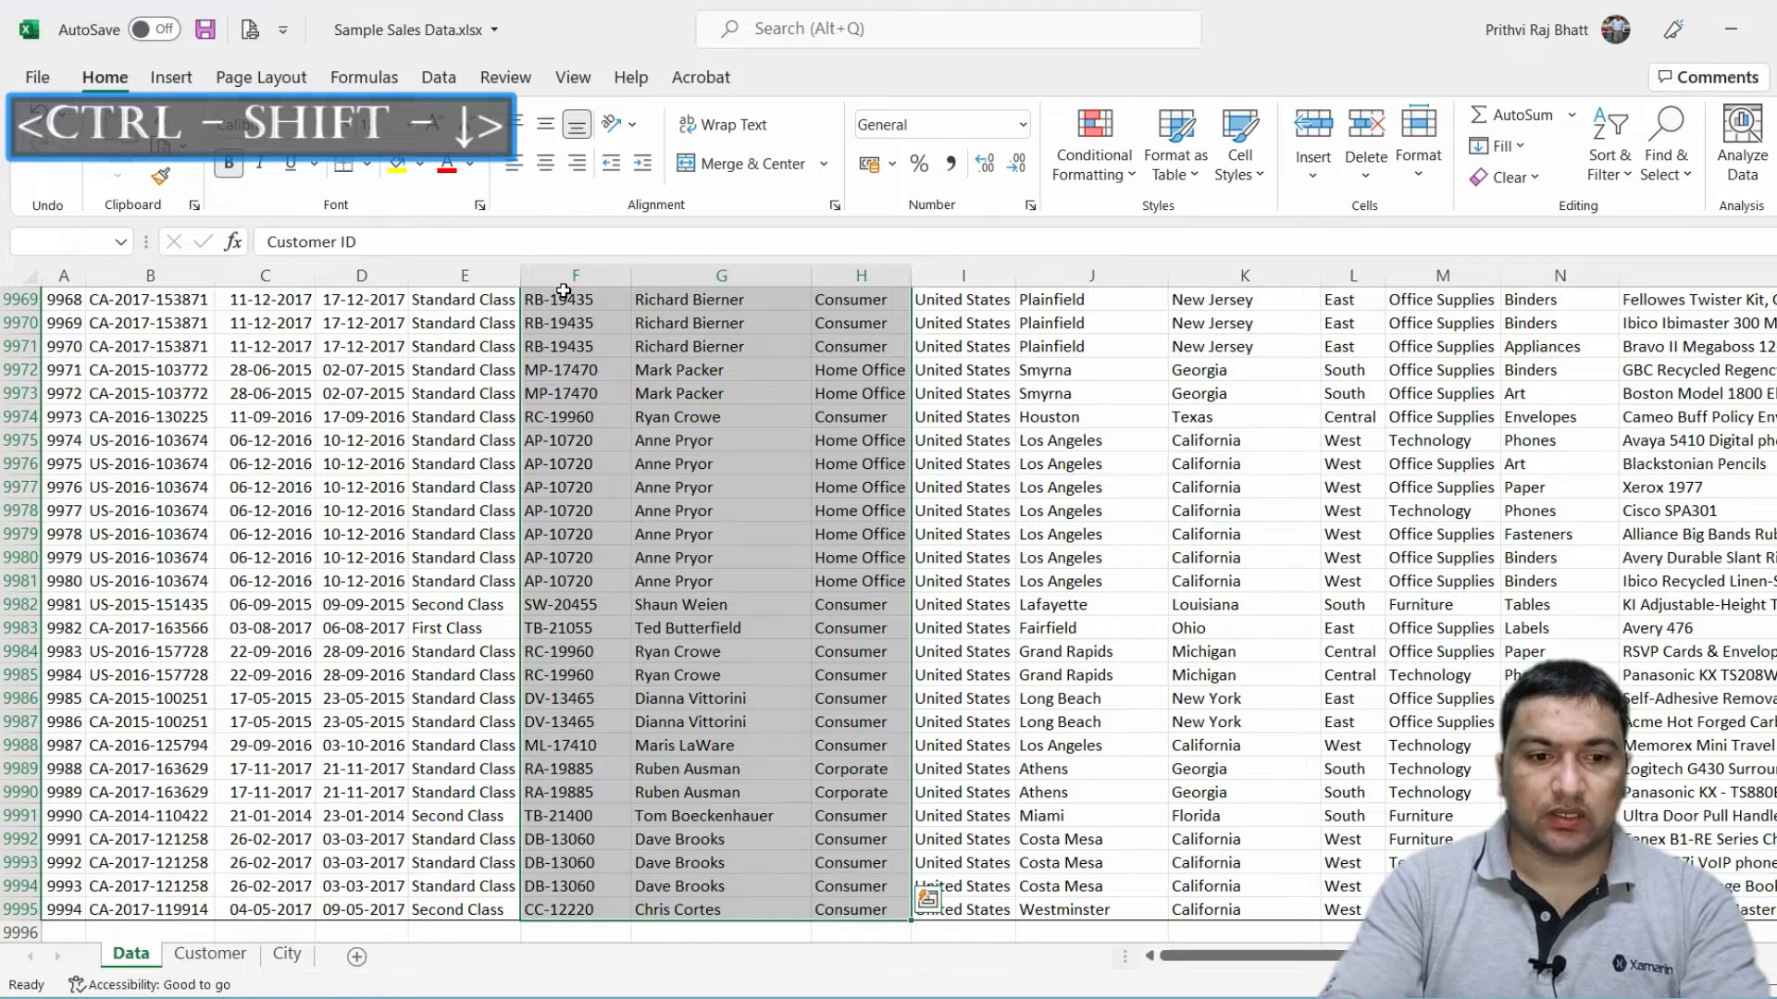
{"action": "key", "text": "ctrl+c"}
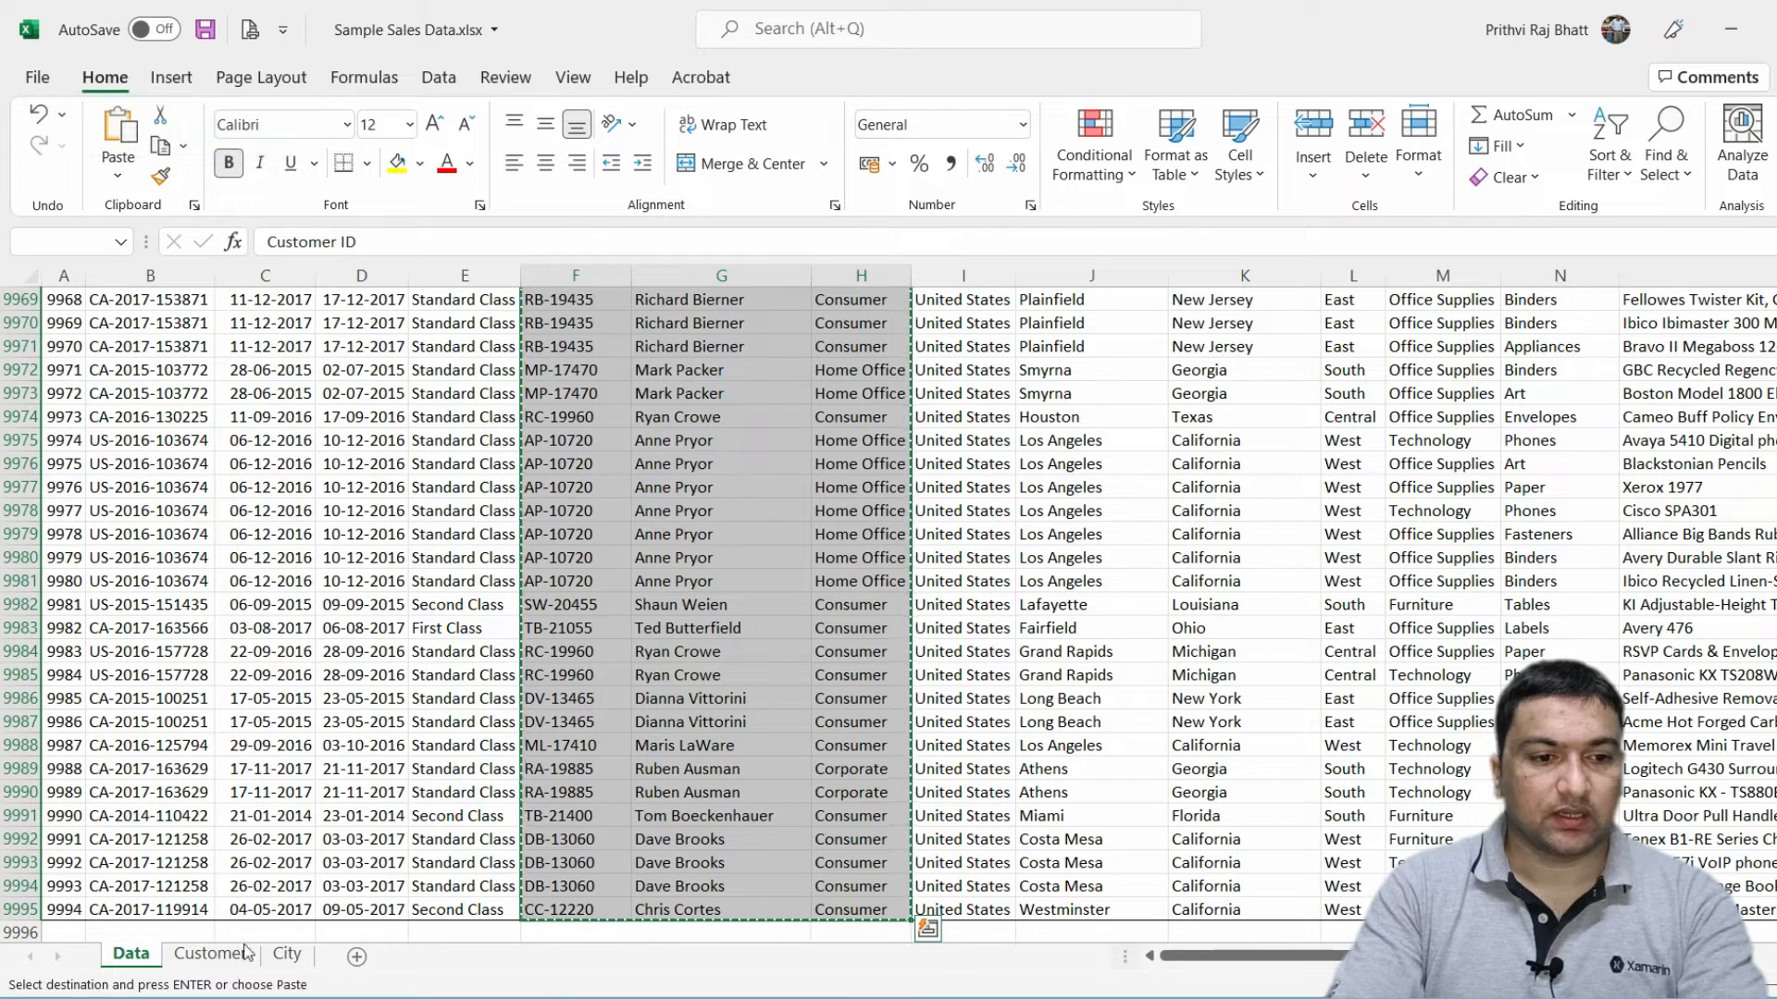
Paste the copied customer columns into the Customer sheet starting at cell A1.
{"action": "left_click", "coordinate": [215, 955]}
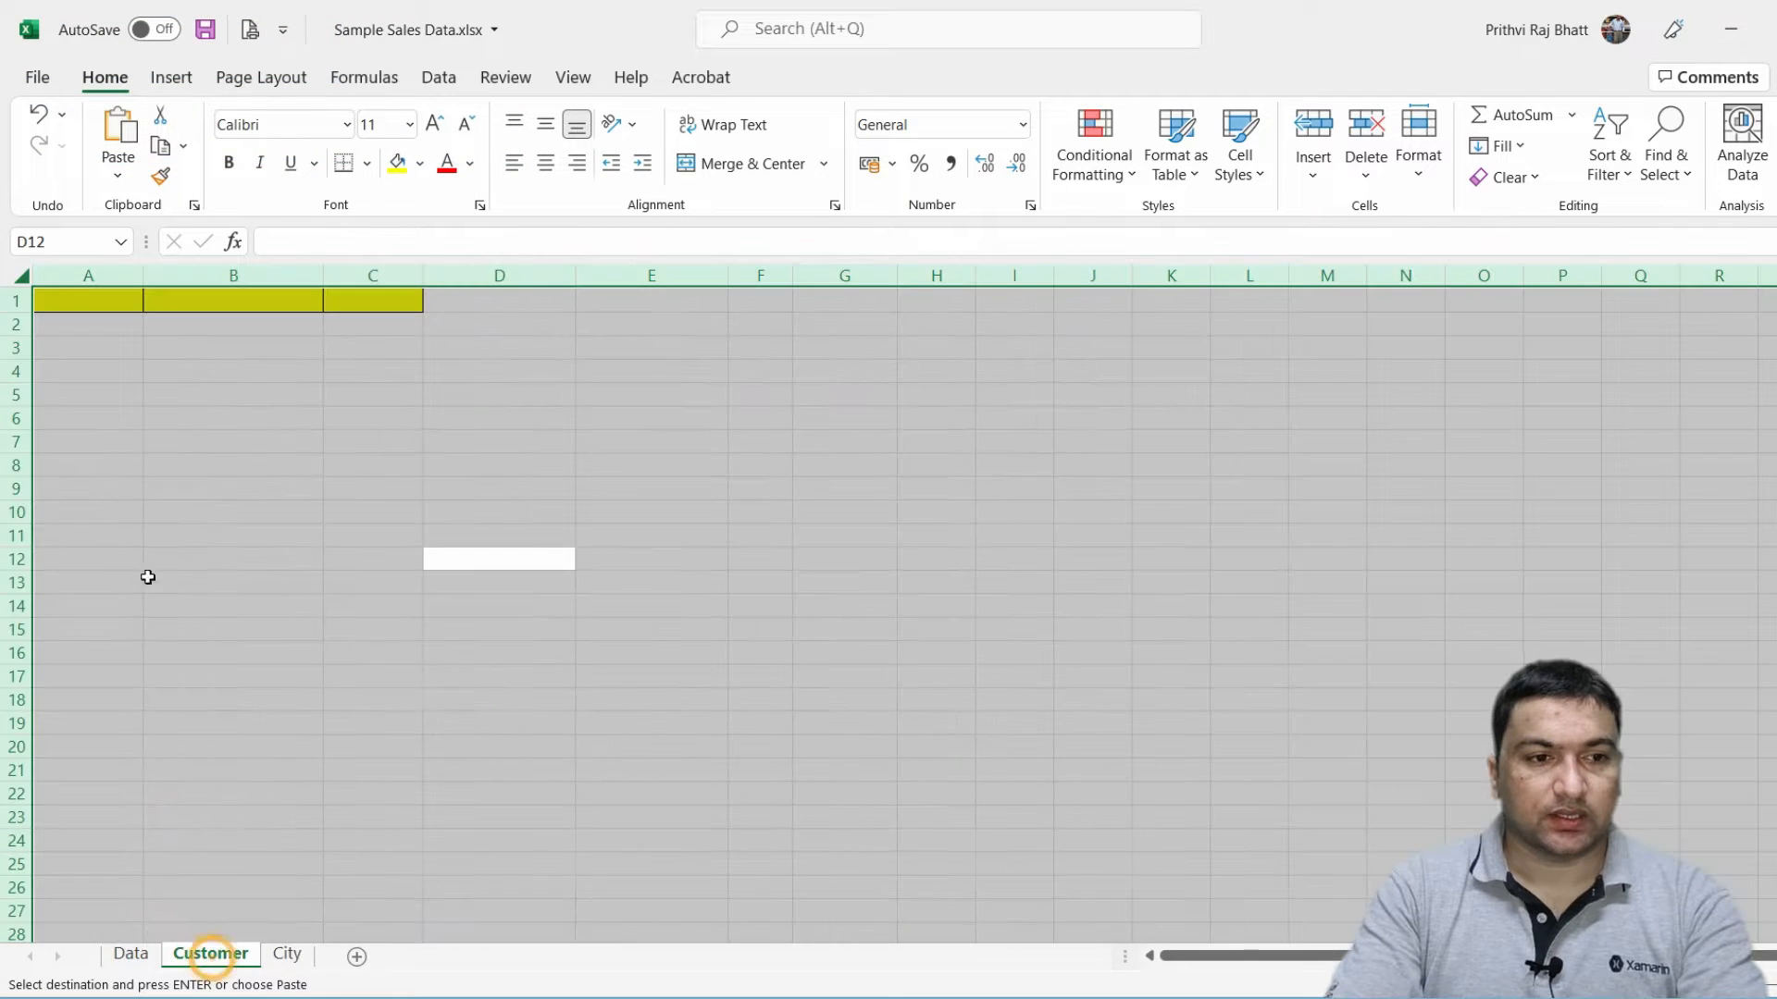
{"action": "left_click", "coordinate": [85, 305]}
{"action": "key", "text": "ctrl+v"}
{"action": "left_click", "coordinate": [205, 398]}
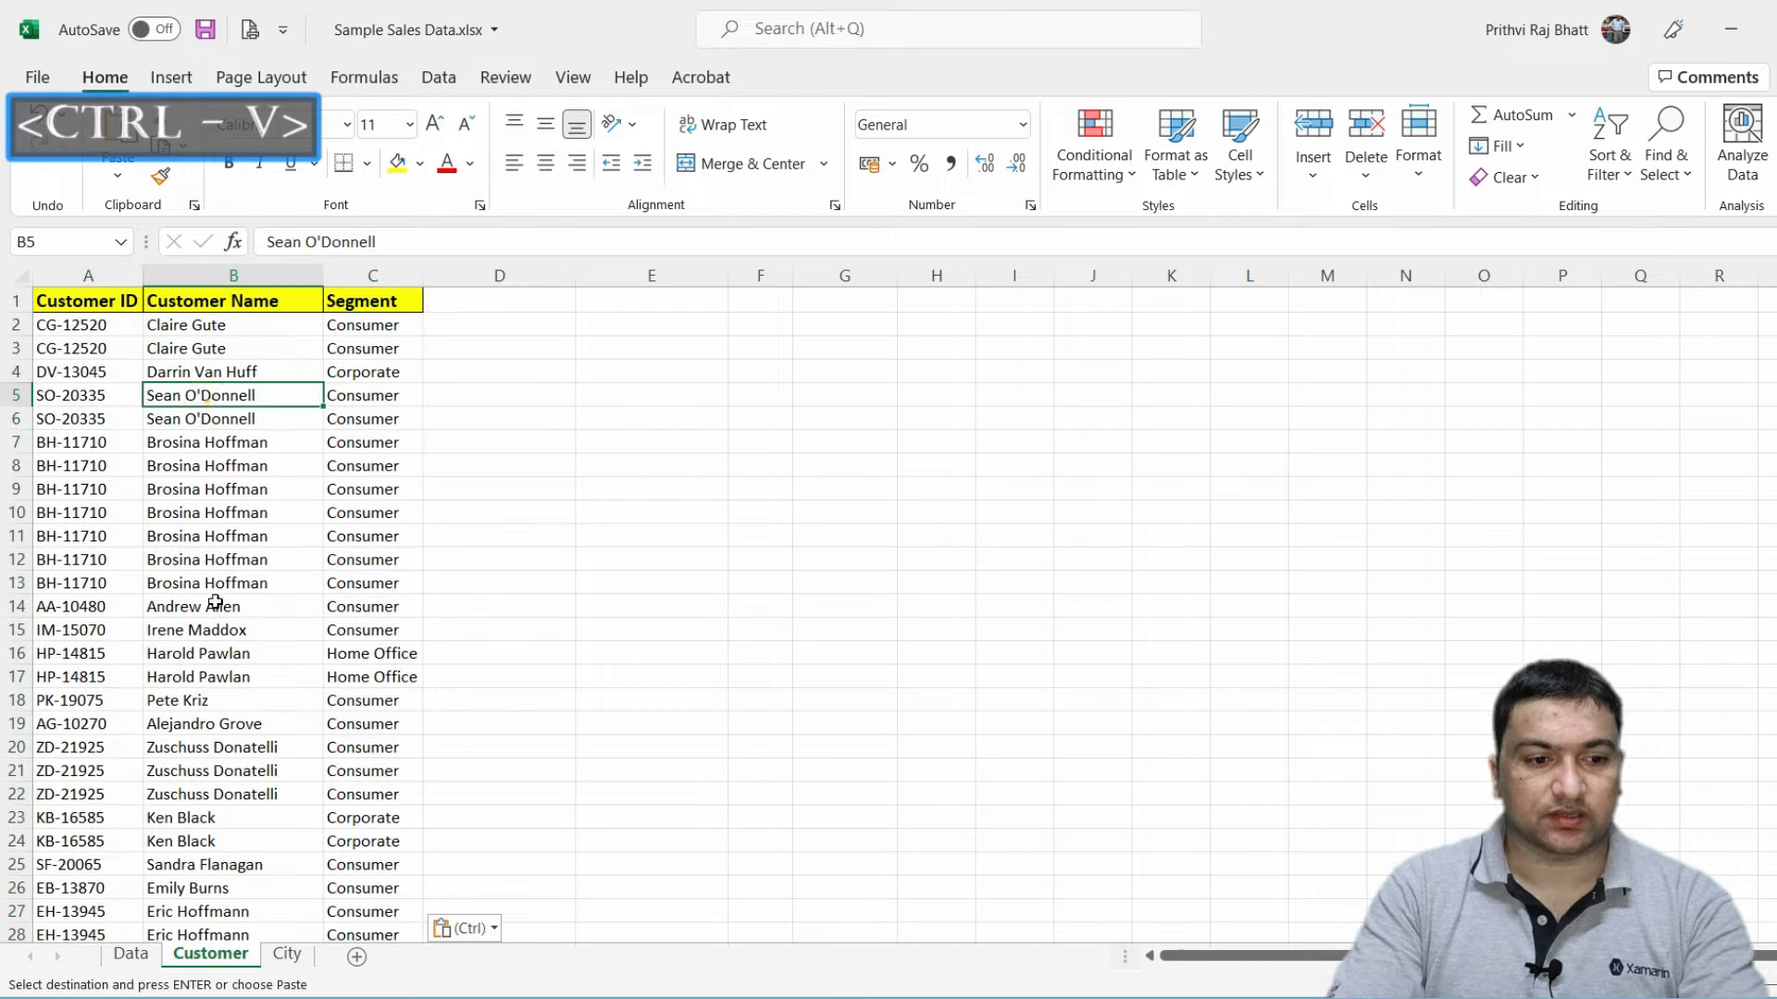
{"action": "double_click", "coordinate": [207, 956]}
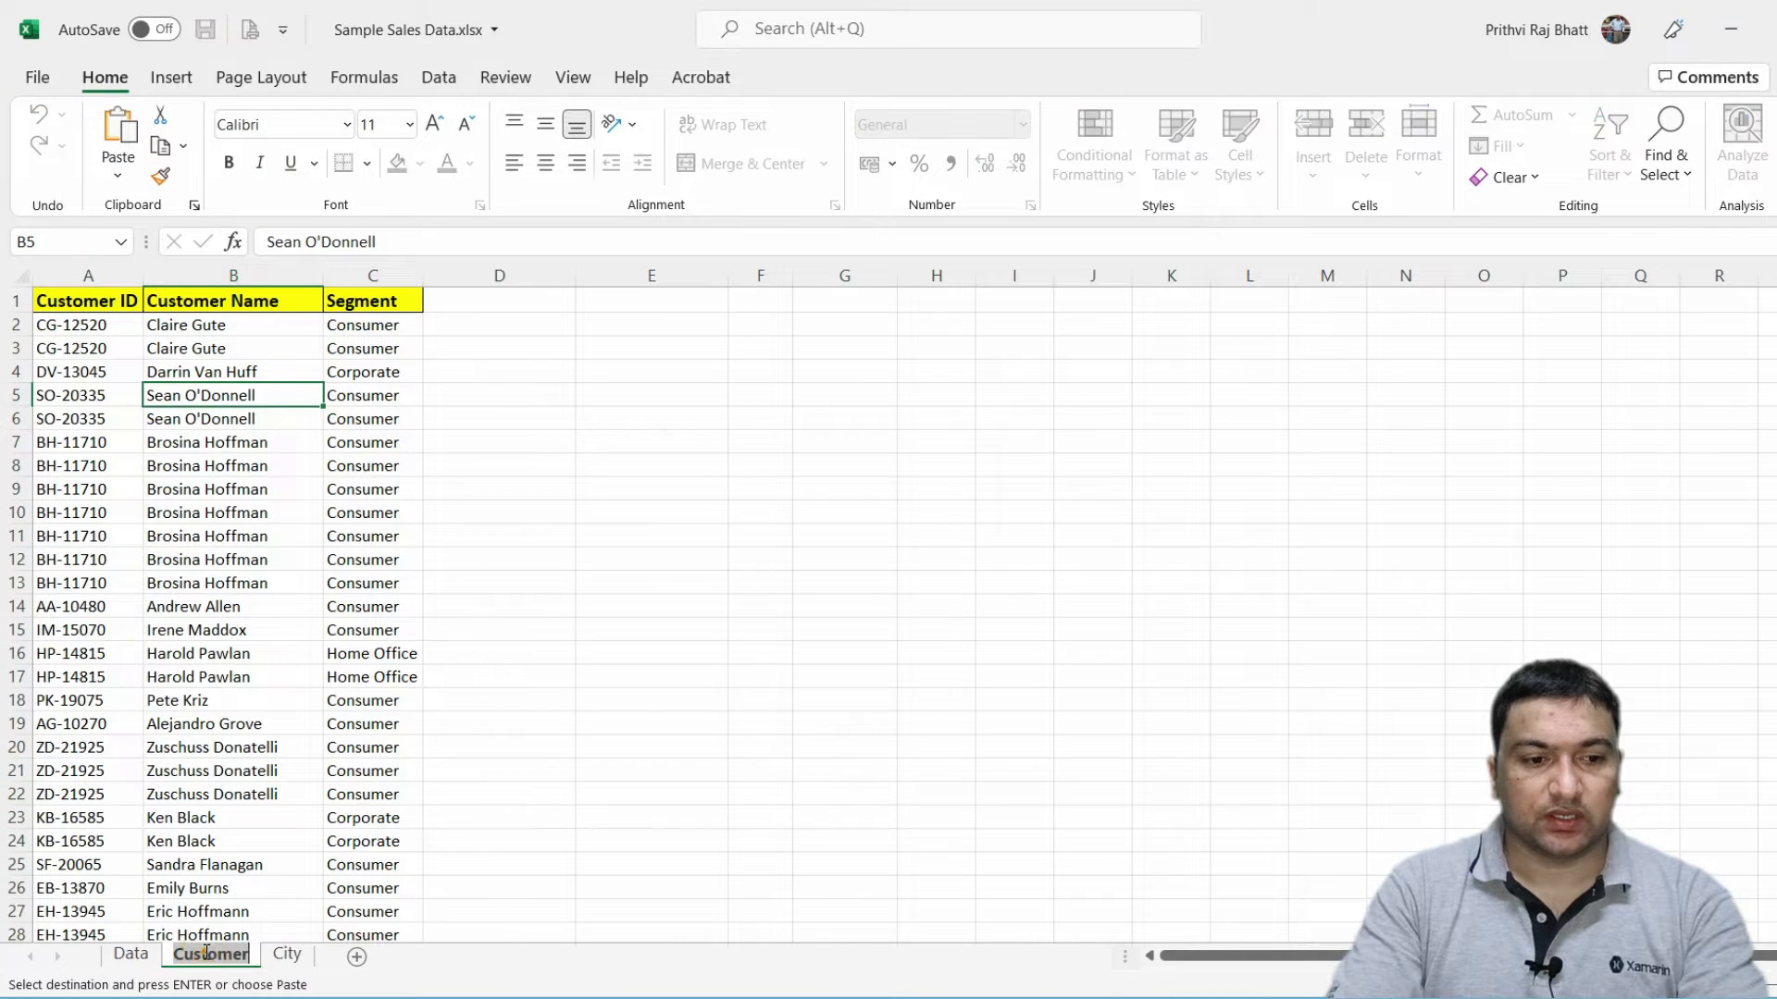
{"action": "left_click", "coordinate": [214, 796]}
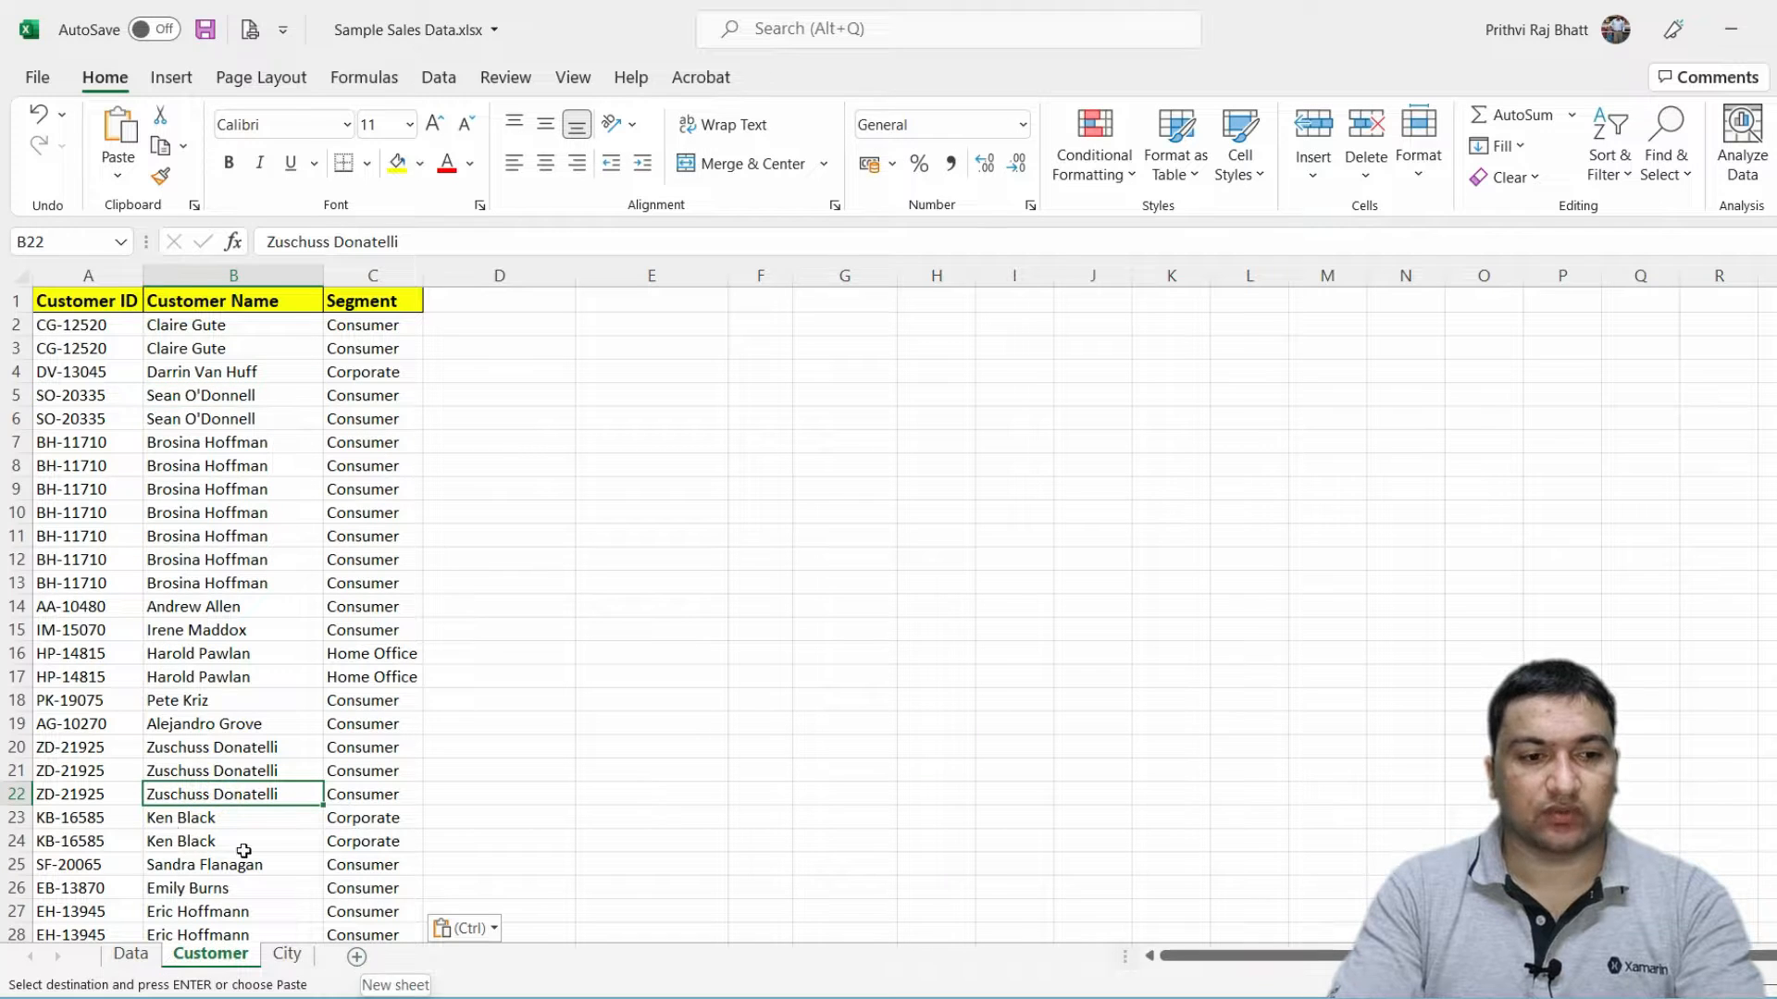
Highlight duplicate values in the whole Customer Name column of the Customer sheet with Light Red Fill with Dark Red Text.
{"action": "left_click", "coordinate": [179, 374]}
{"action": "left_click", "coordinate": [185, 297]}
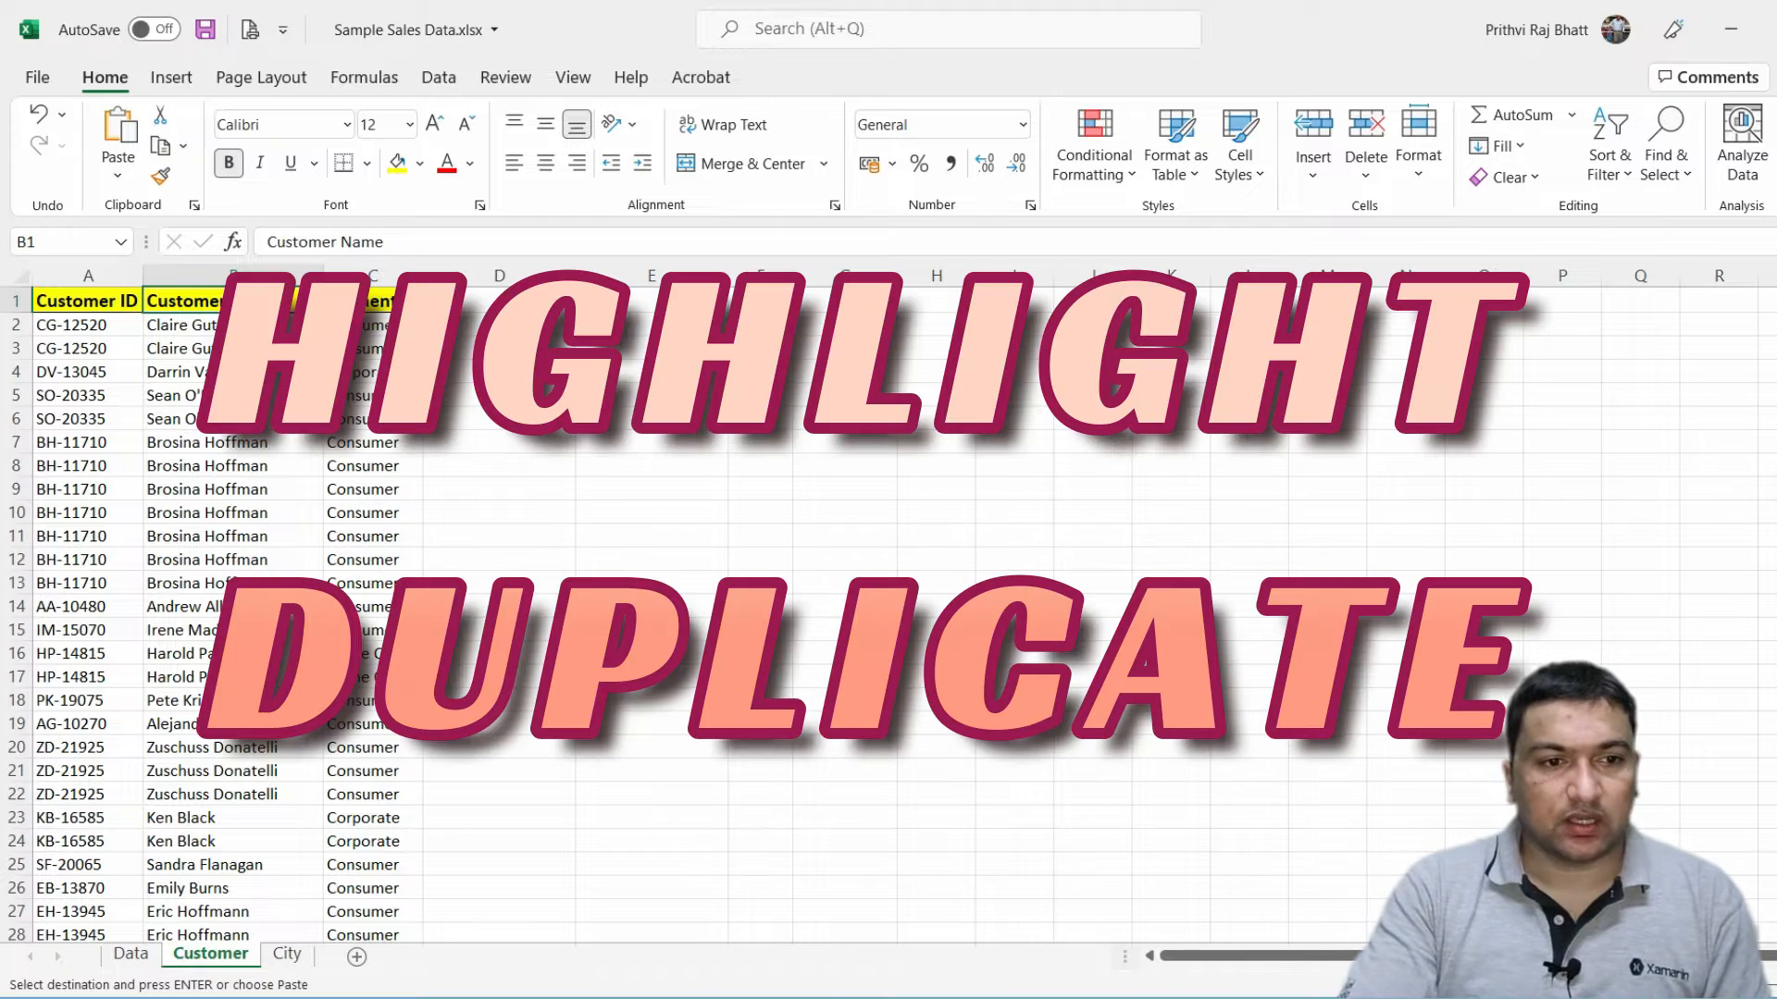
{"action": "left_click", "coordinate": [259, 372]}
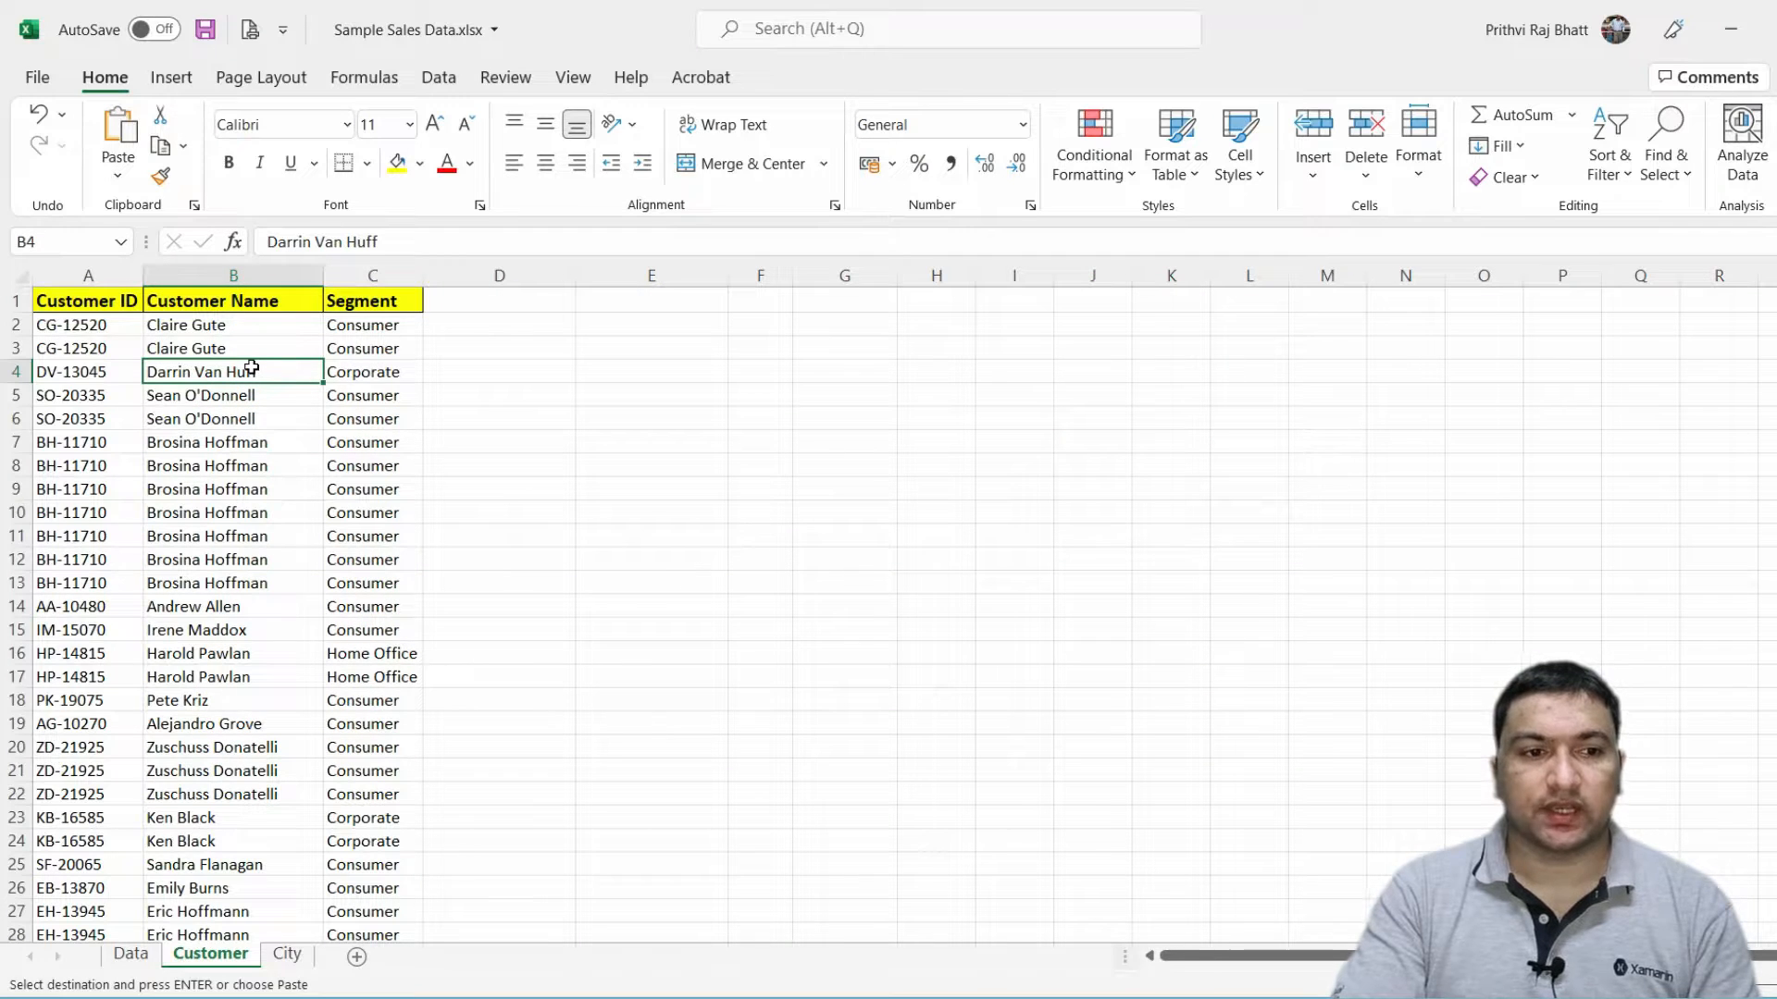
{"action": "left_click", "coordinate": [247, 273]}
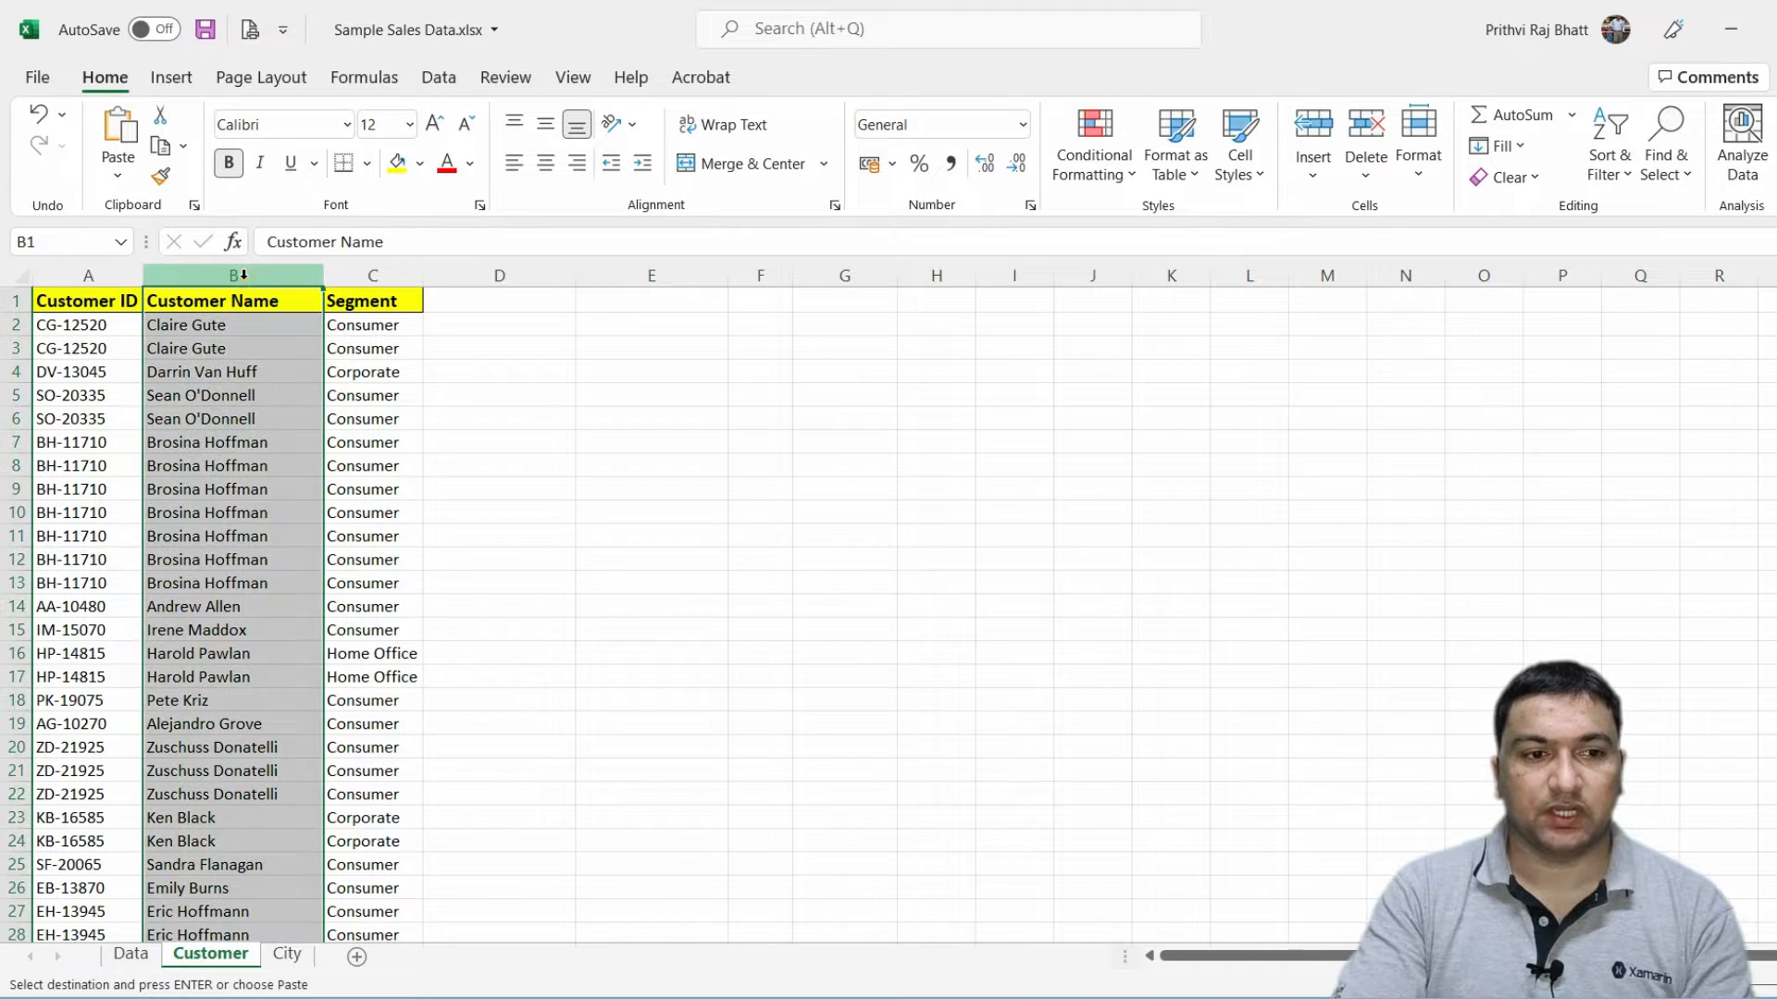
{"action": "left_click", "coordinate": [1076, 169]}
{"action": "mouse_move", "coordinate": [1166, 231]}
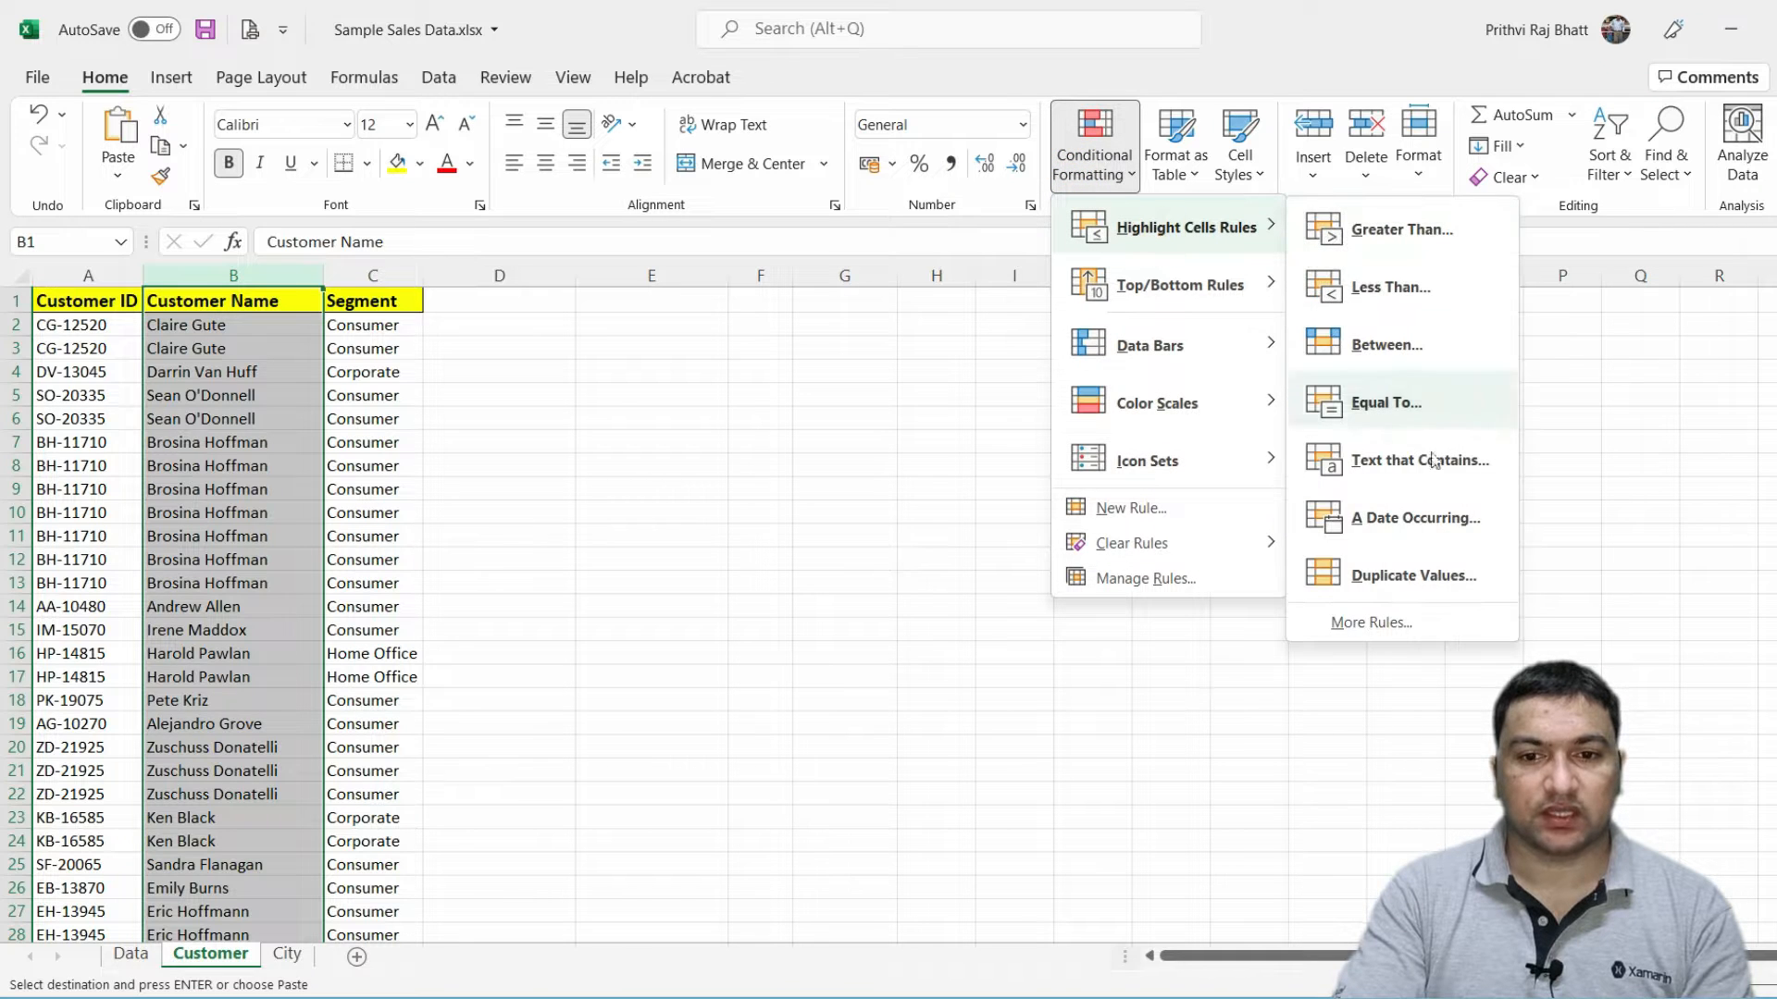
{"action": "left_click", "coordinate": [1422, 583]}
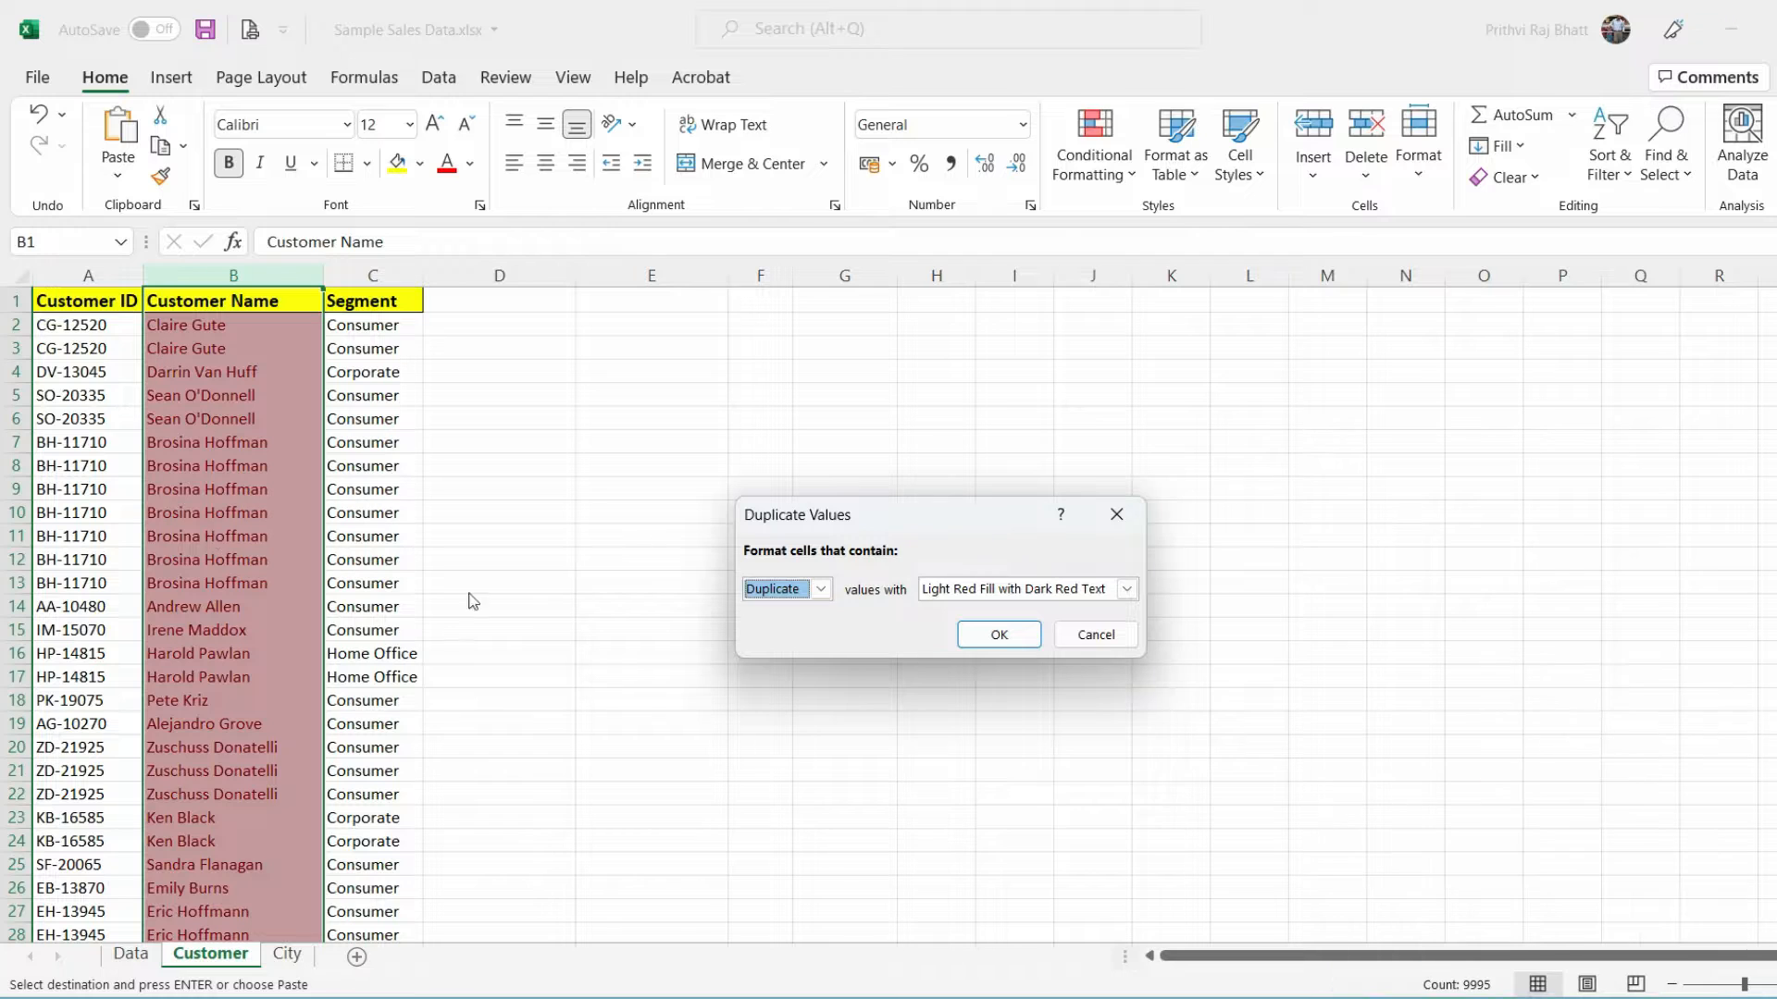
Add filters to the header row of the Customer sheet's customer list.
{"action": "left_click", "coordinate": [267, 347]}
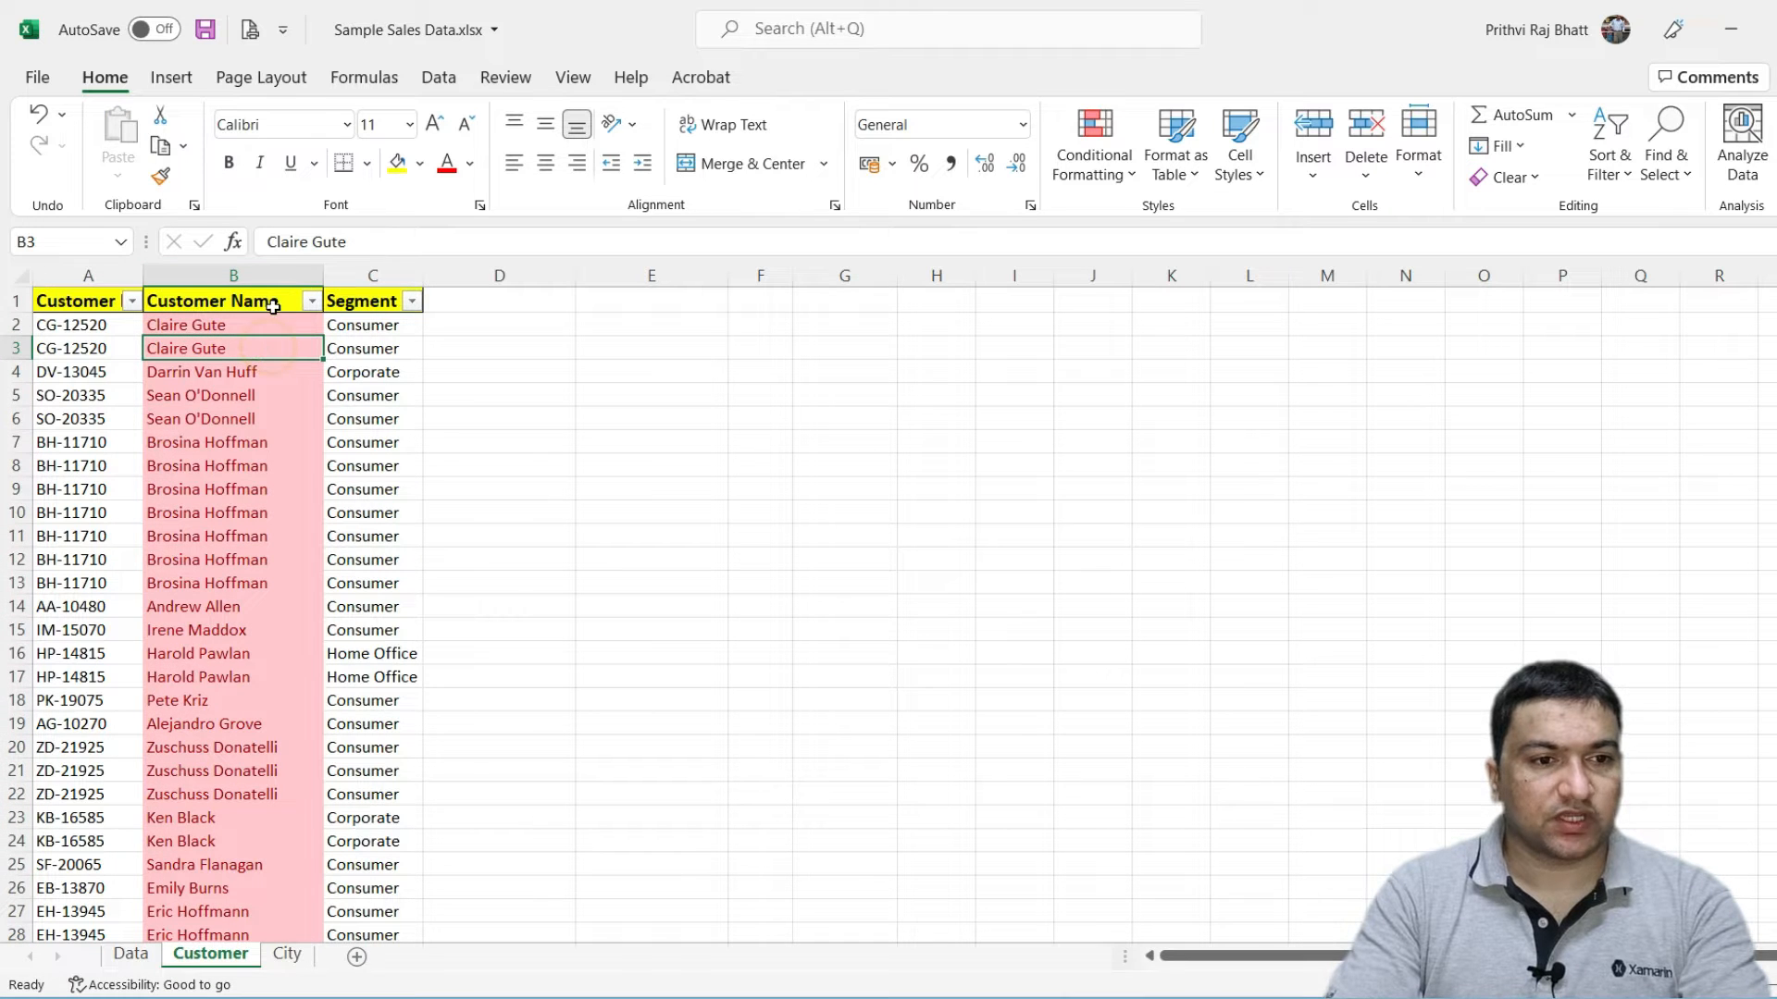
{"action": "left_click", "coordinate": [281, 292]}
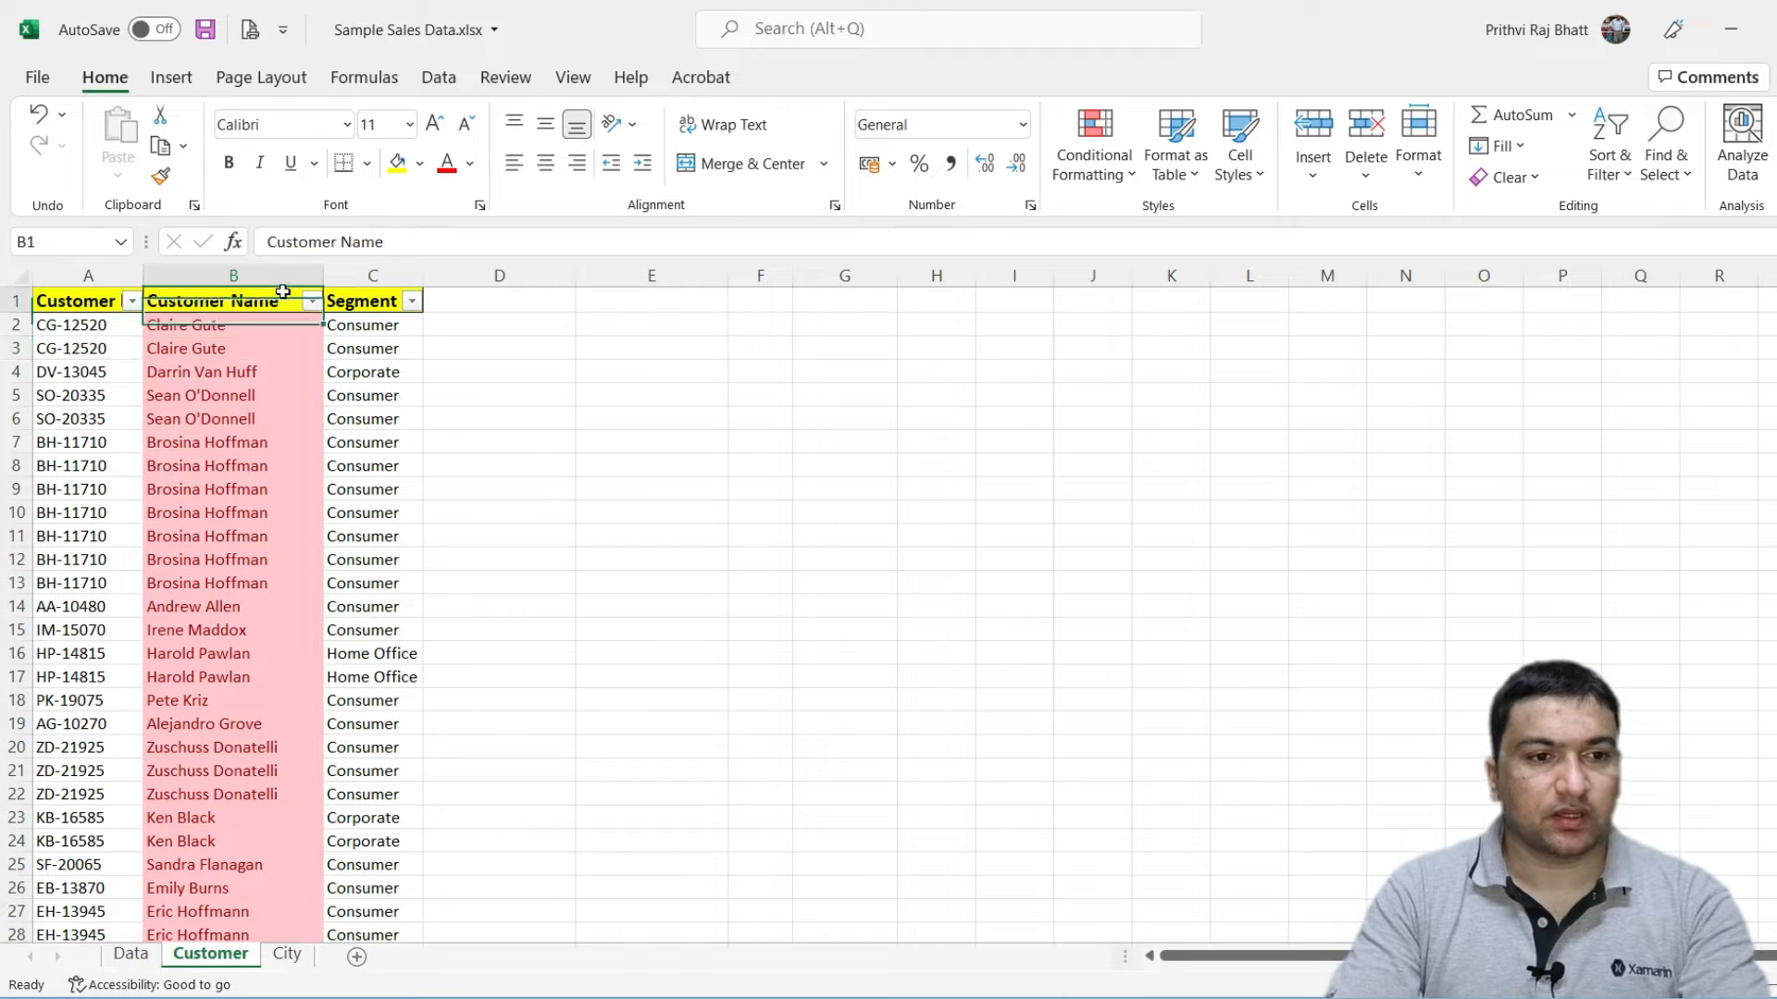
{"action": "left_click", "coordinate": [280, 368]}
Filter the Customer Name column by color to the unhighlighted cells and review the names listed.
{"action": "left_click", "coordinate": [311, 303]}
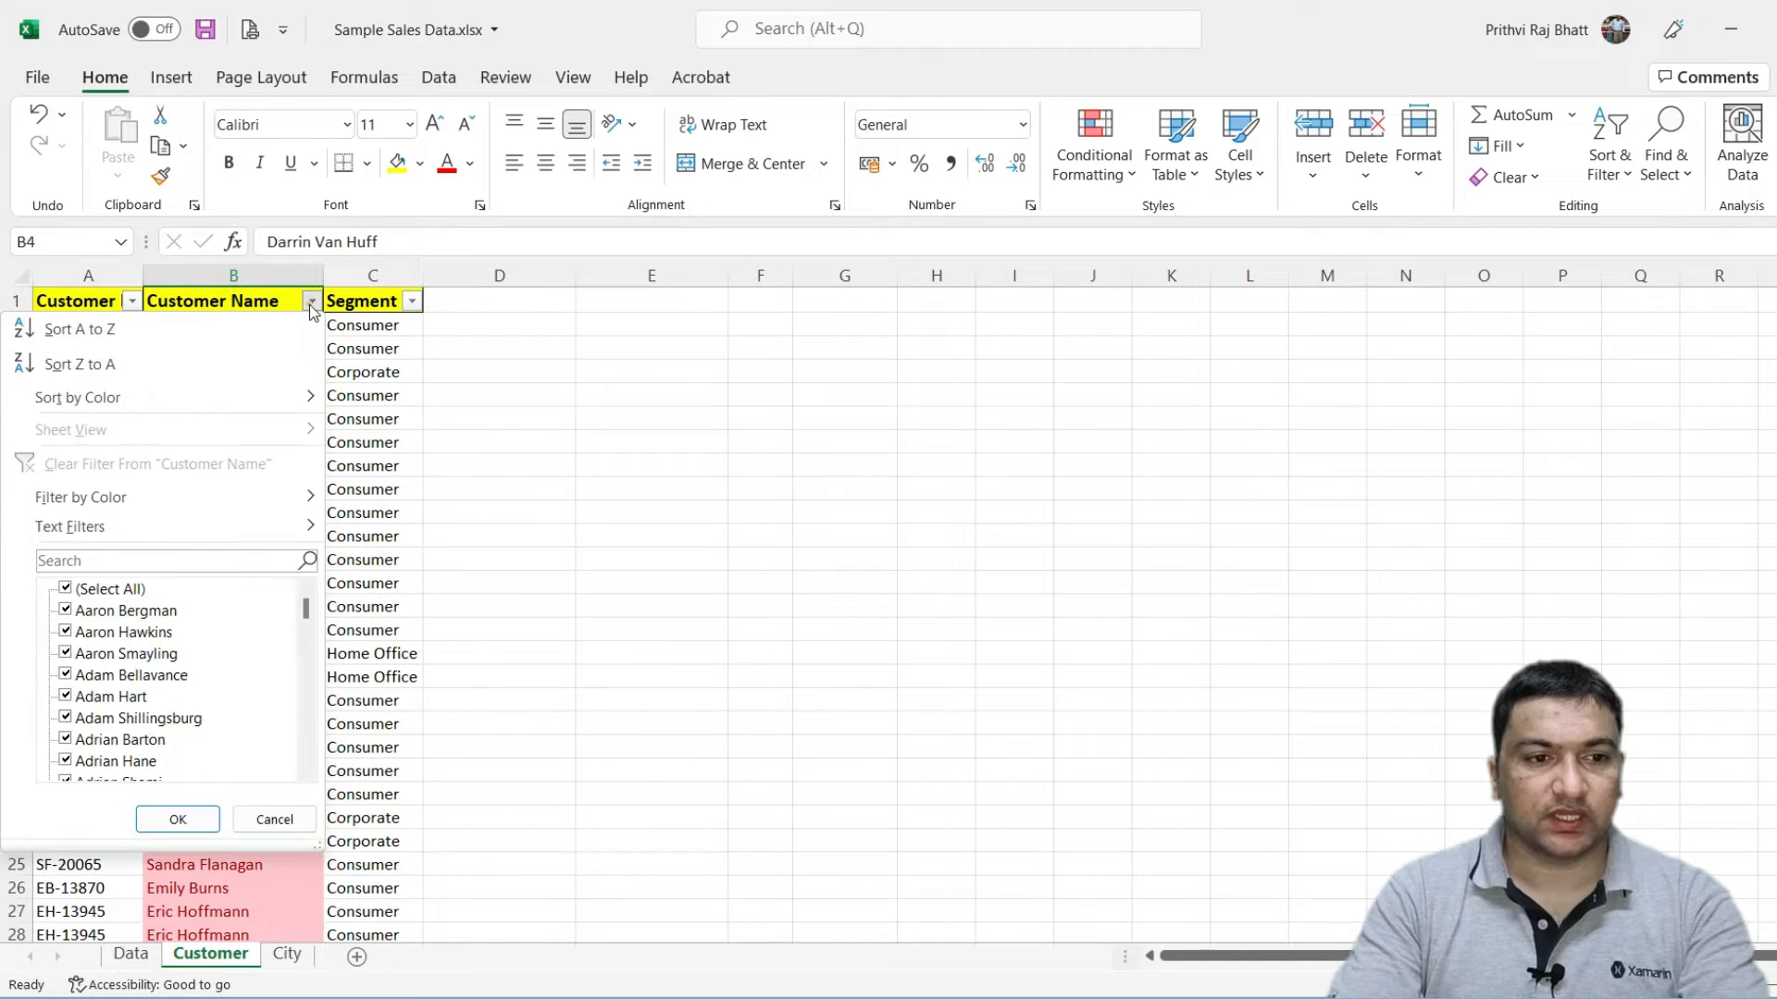
{"action": "left_click", "coordinate": [163, 498]}
{"action": "left_click", "coordinate": [389, 566]}
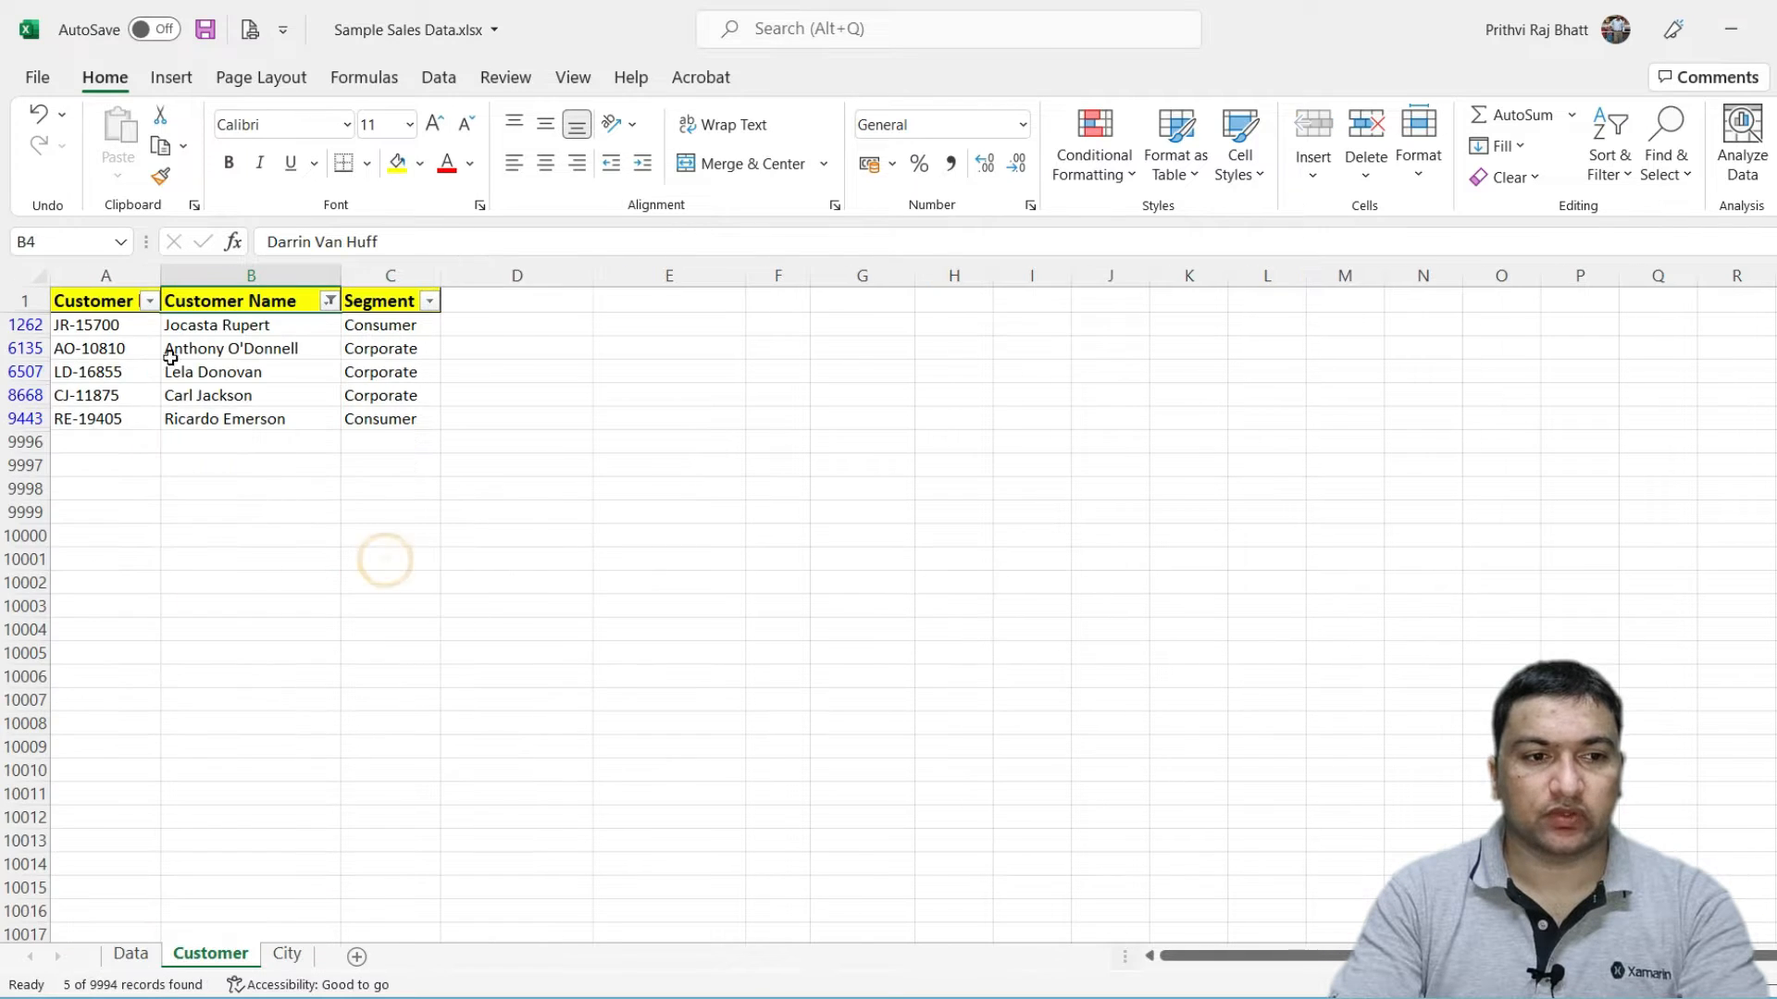
{"action": "left_click_drag", "start_coordinate": [211, 325], "coordinate": [236, 410]}
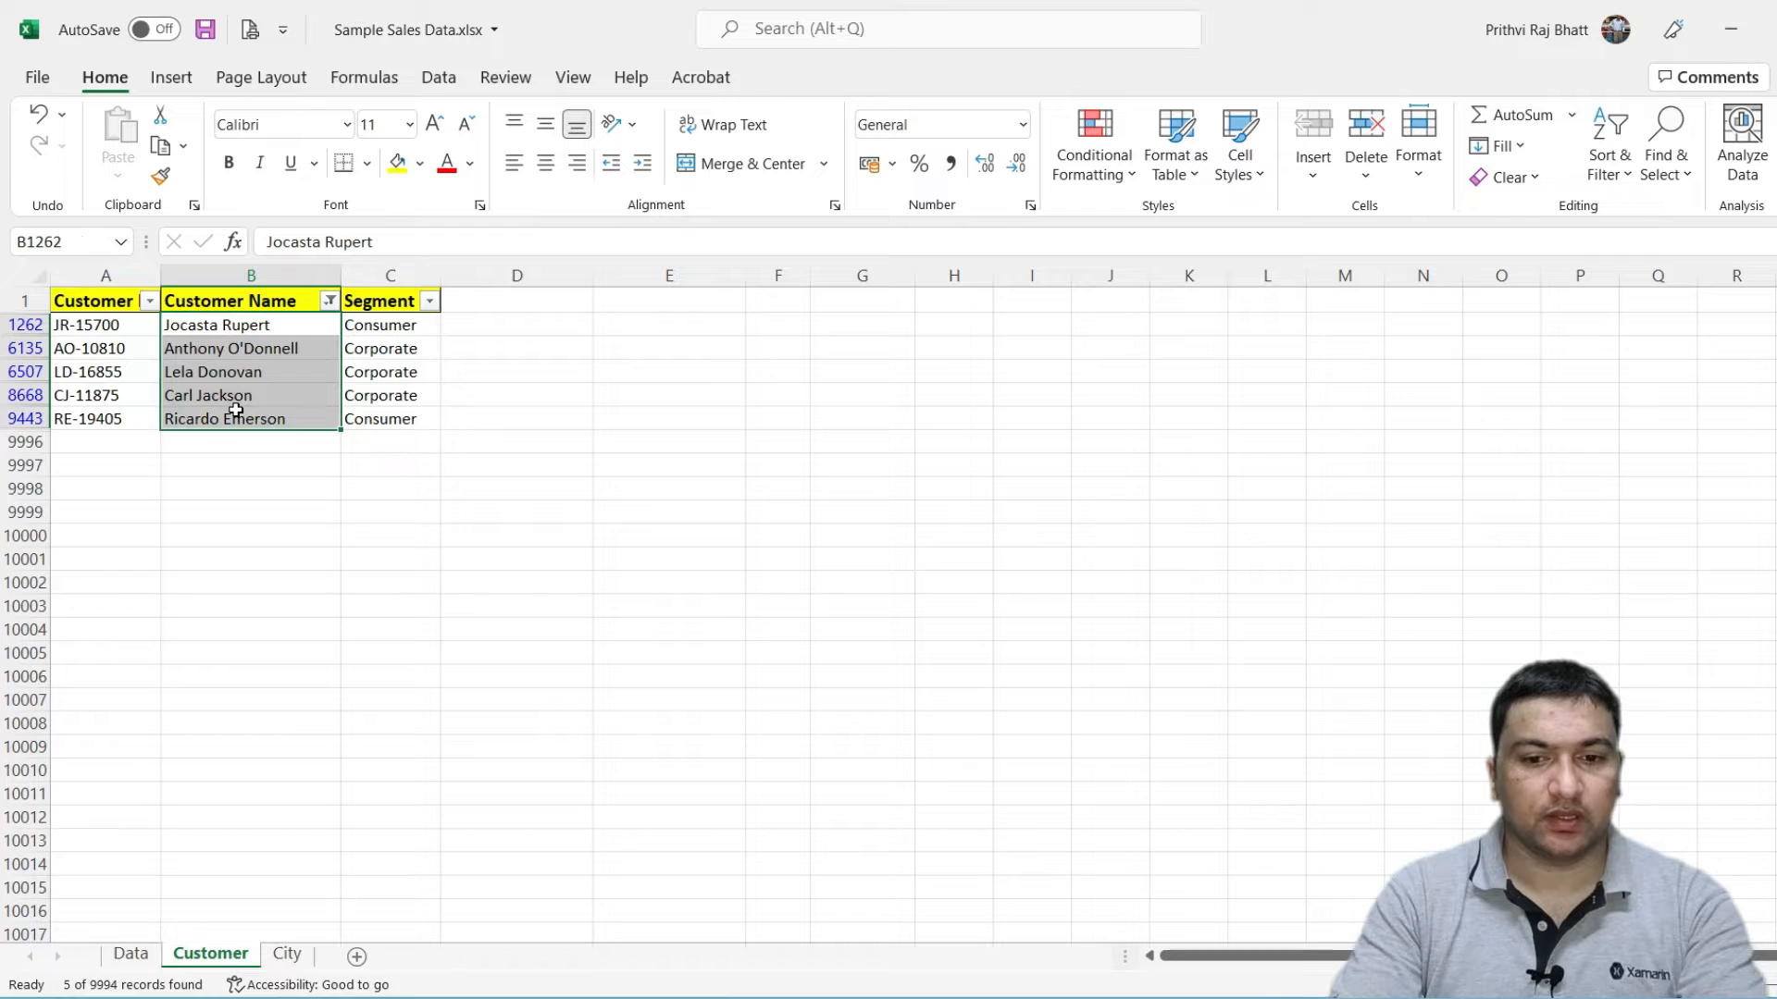
{"action": "left_click", "coordinate": [246, 354]}
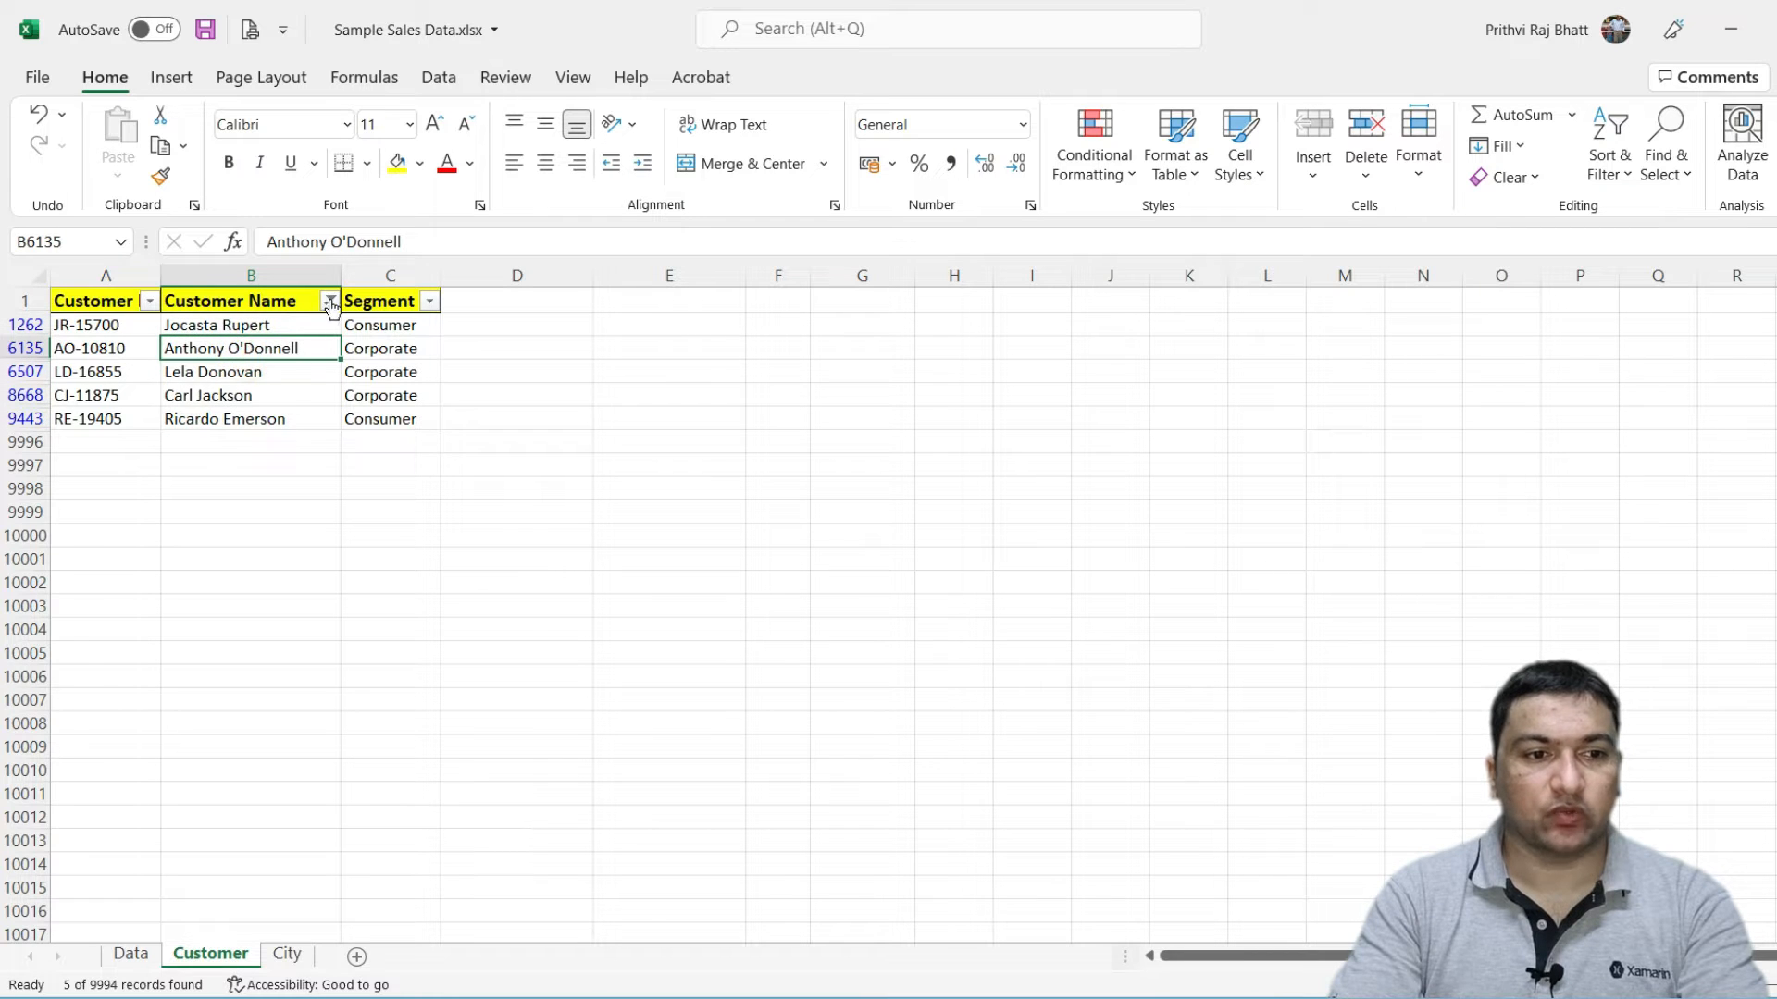
Clear the Customer Name filter and check the highlighted list at its last record and back at its header.
{"action": "left_click", "coordinate": [329, 301]}
{"action": "left_click", "coordinate": [251, 464]}
{"action": "left_click", "coordinate": [259, 403]}
{"action": "key", "text": "ctrl+Down"}
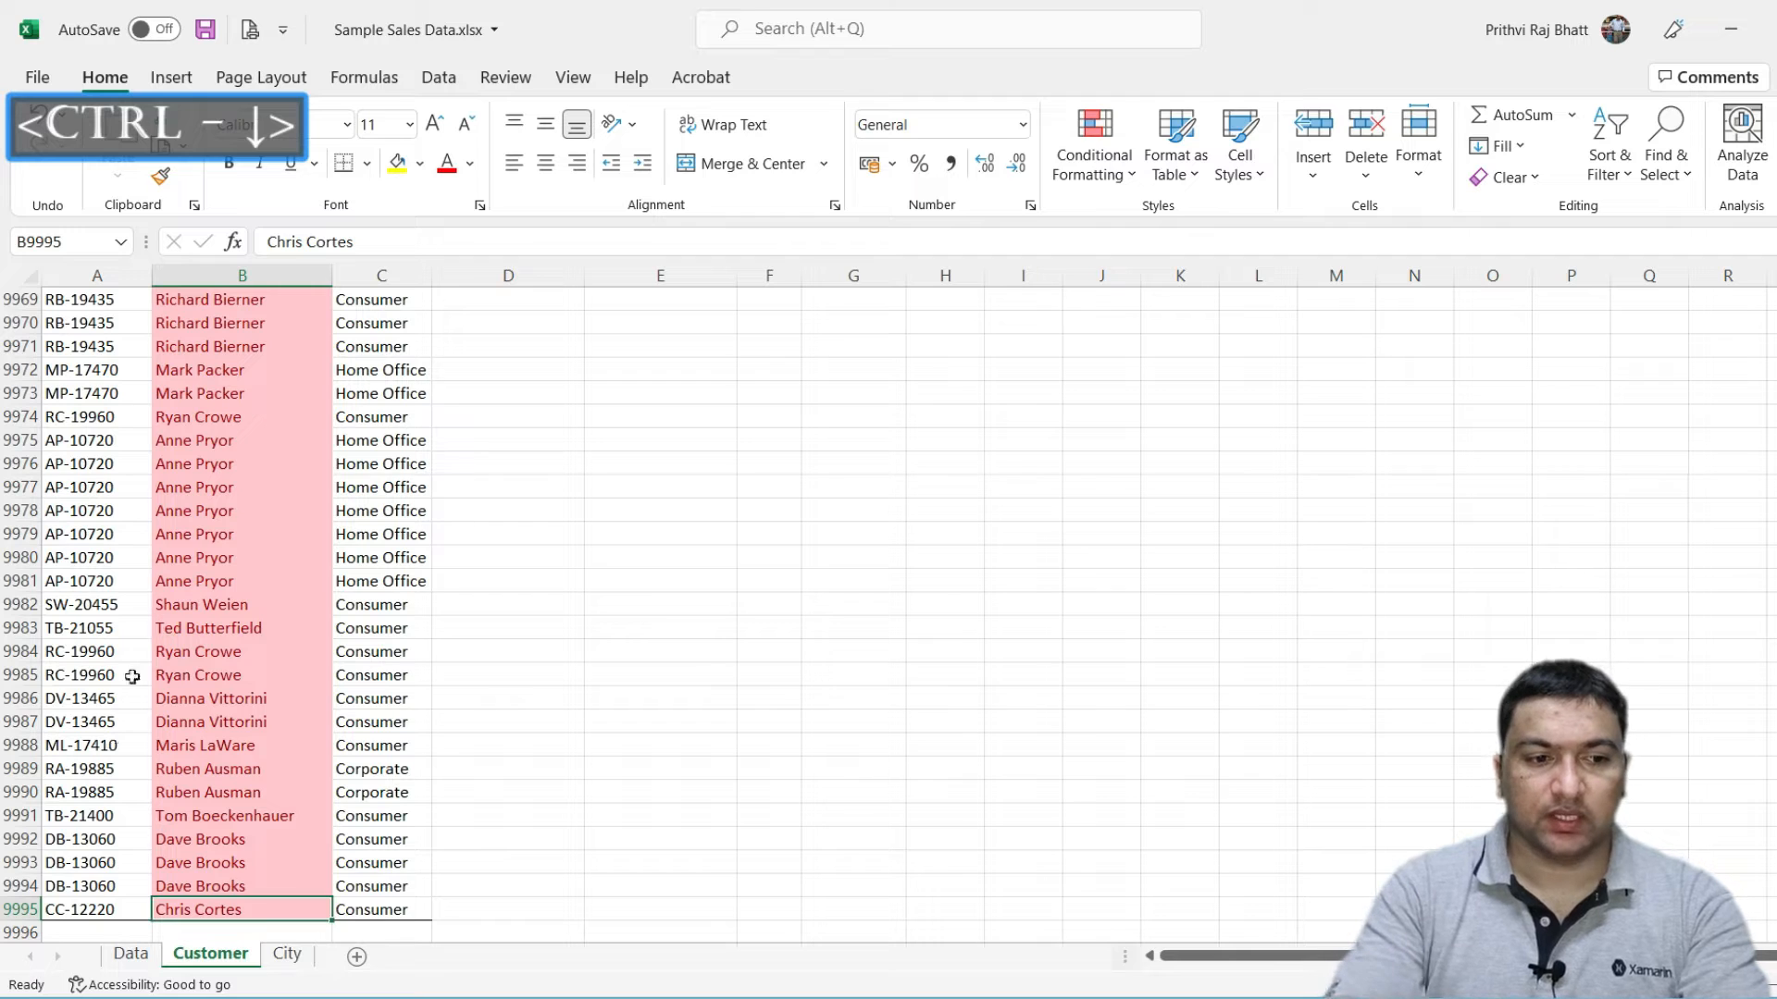
{"action": "key", "text": "ctrl+Up"}
{"action": "key", "text": "Down"}
{"action": "key", "text": "Up"}
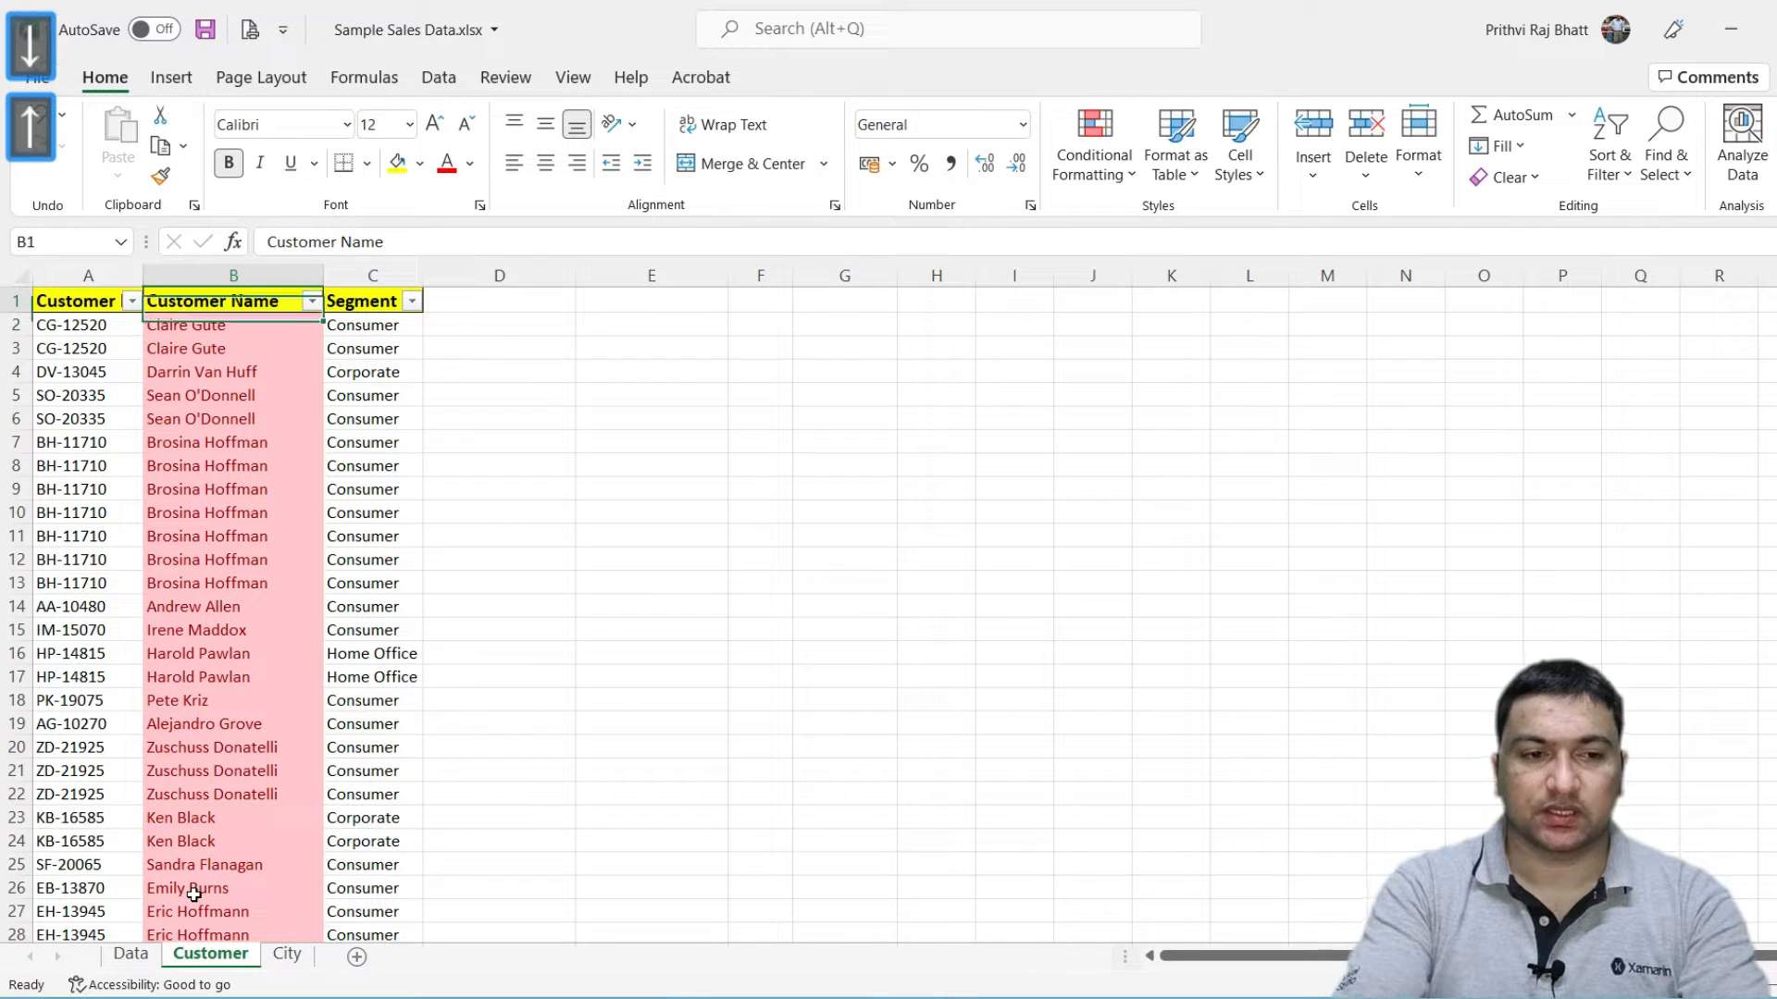
Review the highlighted customer names and the Highlight Cells Rules offered by conditional formatting.
{"action": "left_click", "coordinate": [250, 615]}
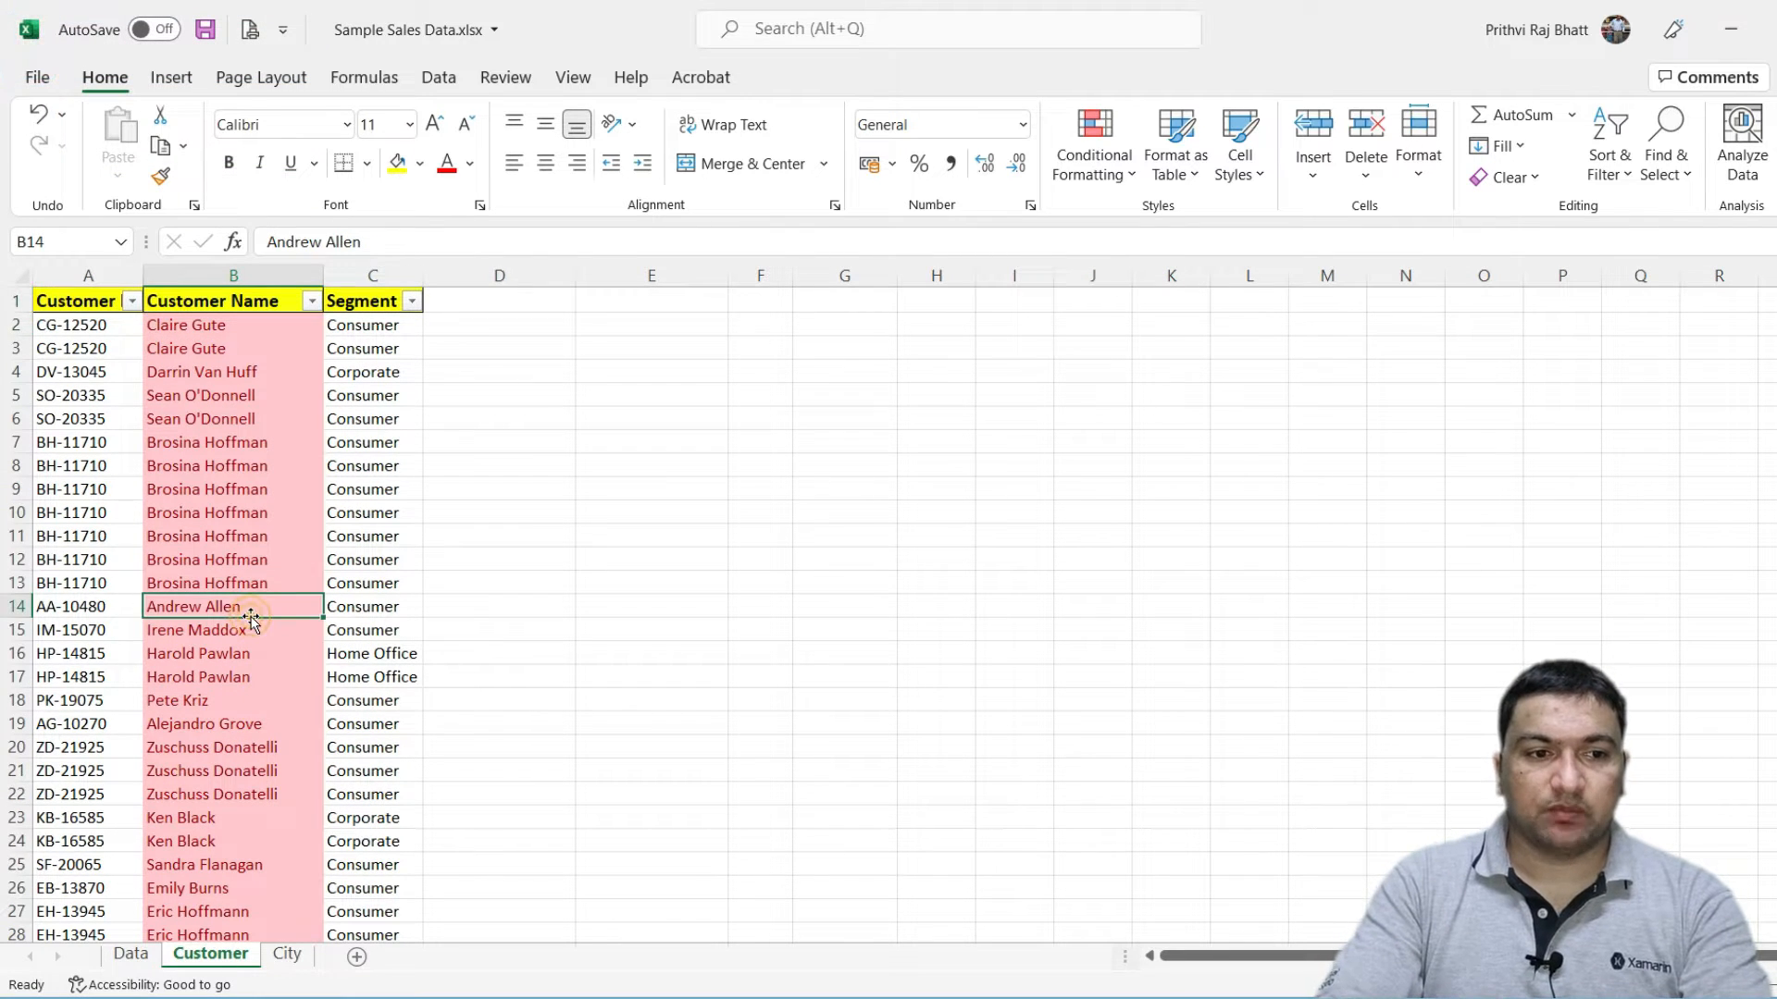
{"action": "left_click", "coordinate": [219, 357]}
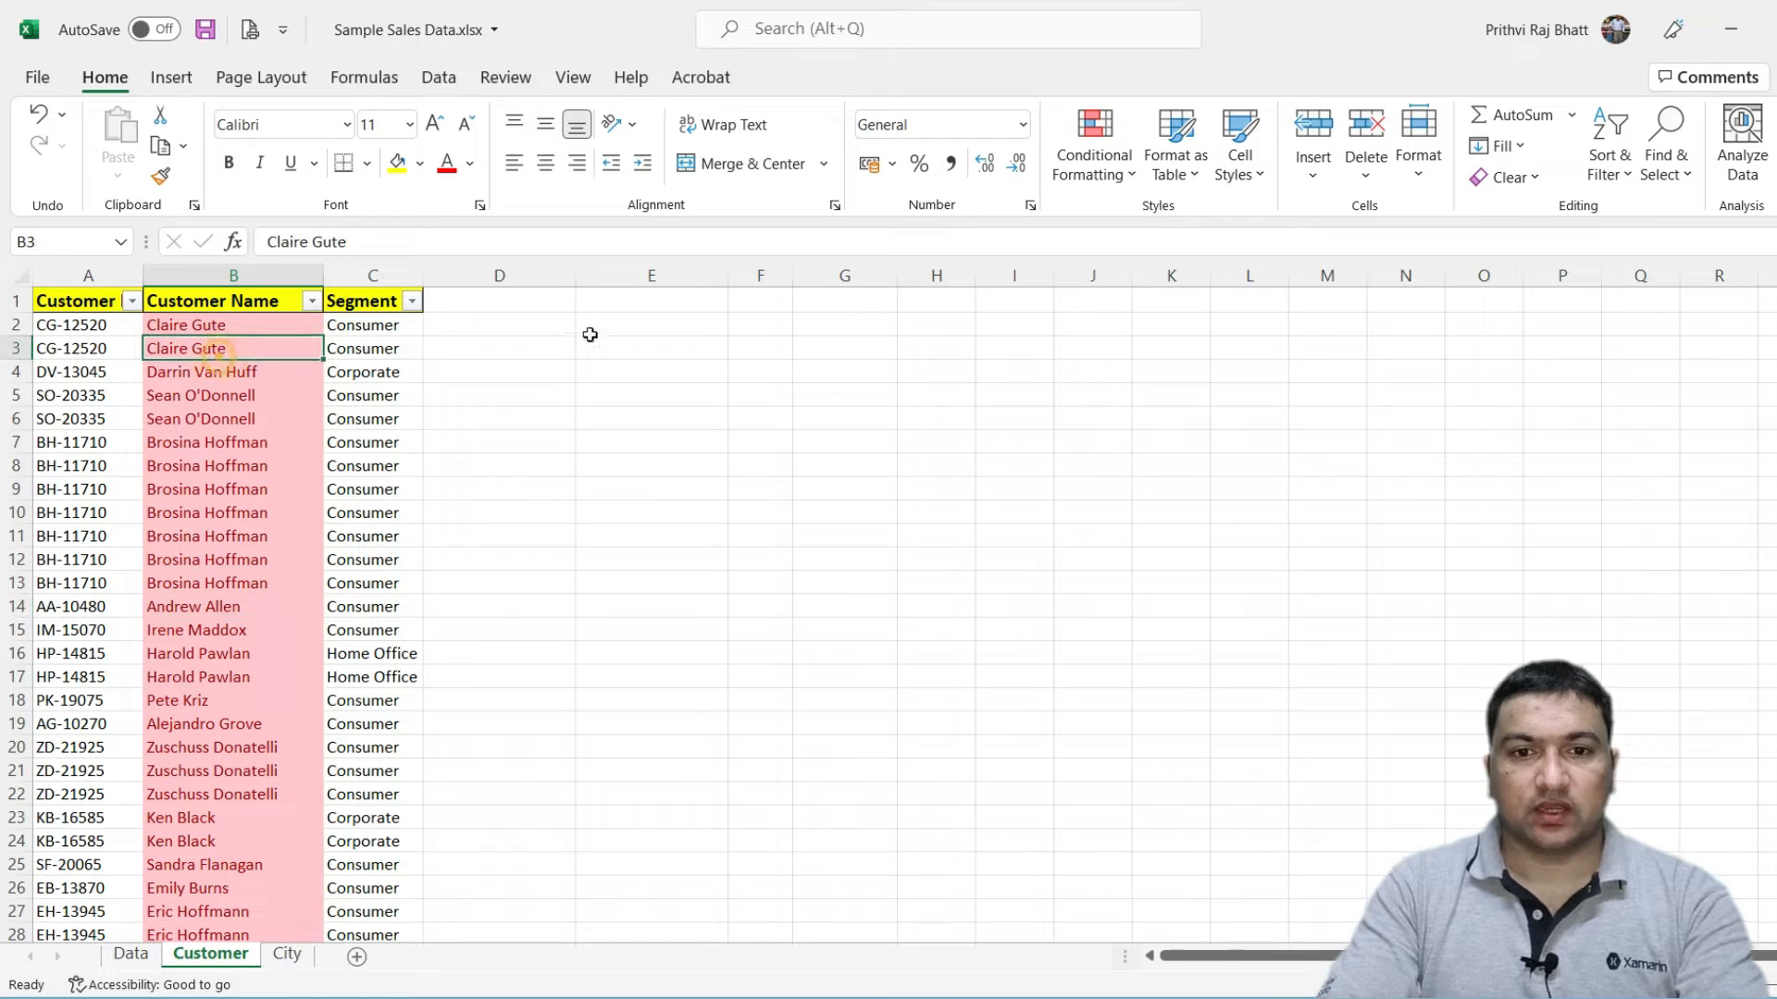
{"action": "left_click", "coordinate": [1088, 170]}
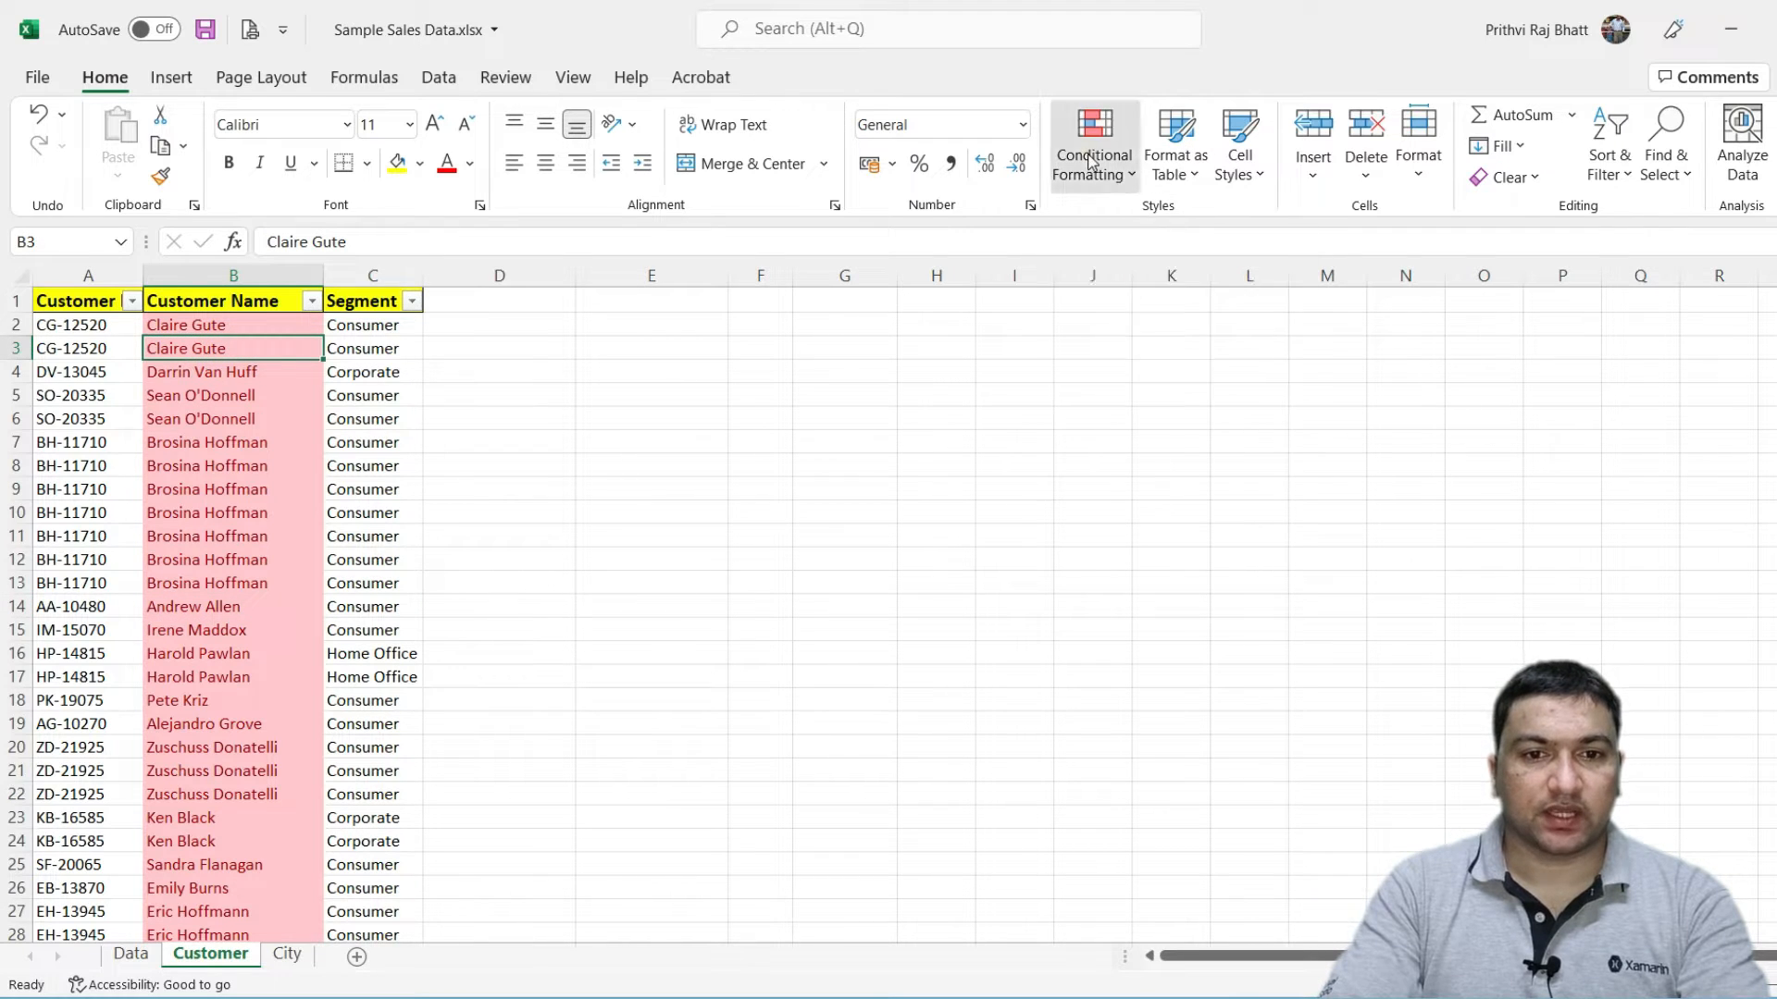
{"action": "left_click", "coordinate": [1090, 166]}
{"action": "left_click", "coordinate": [1186, 229]}
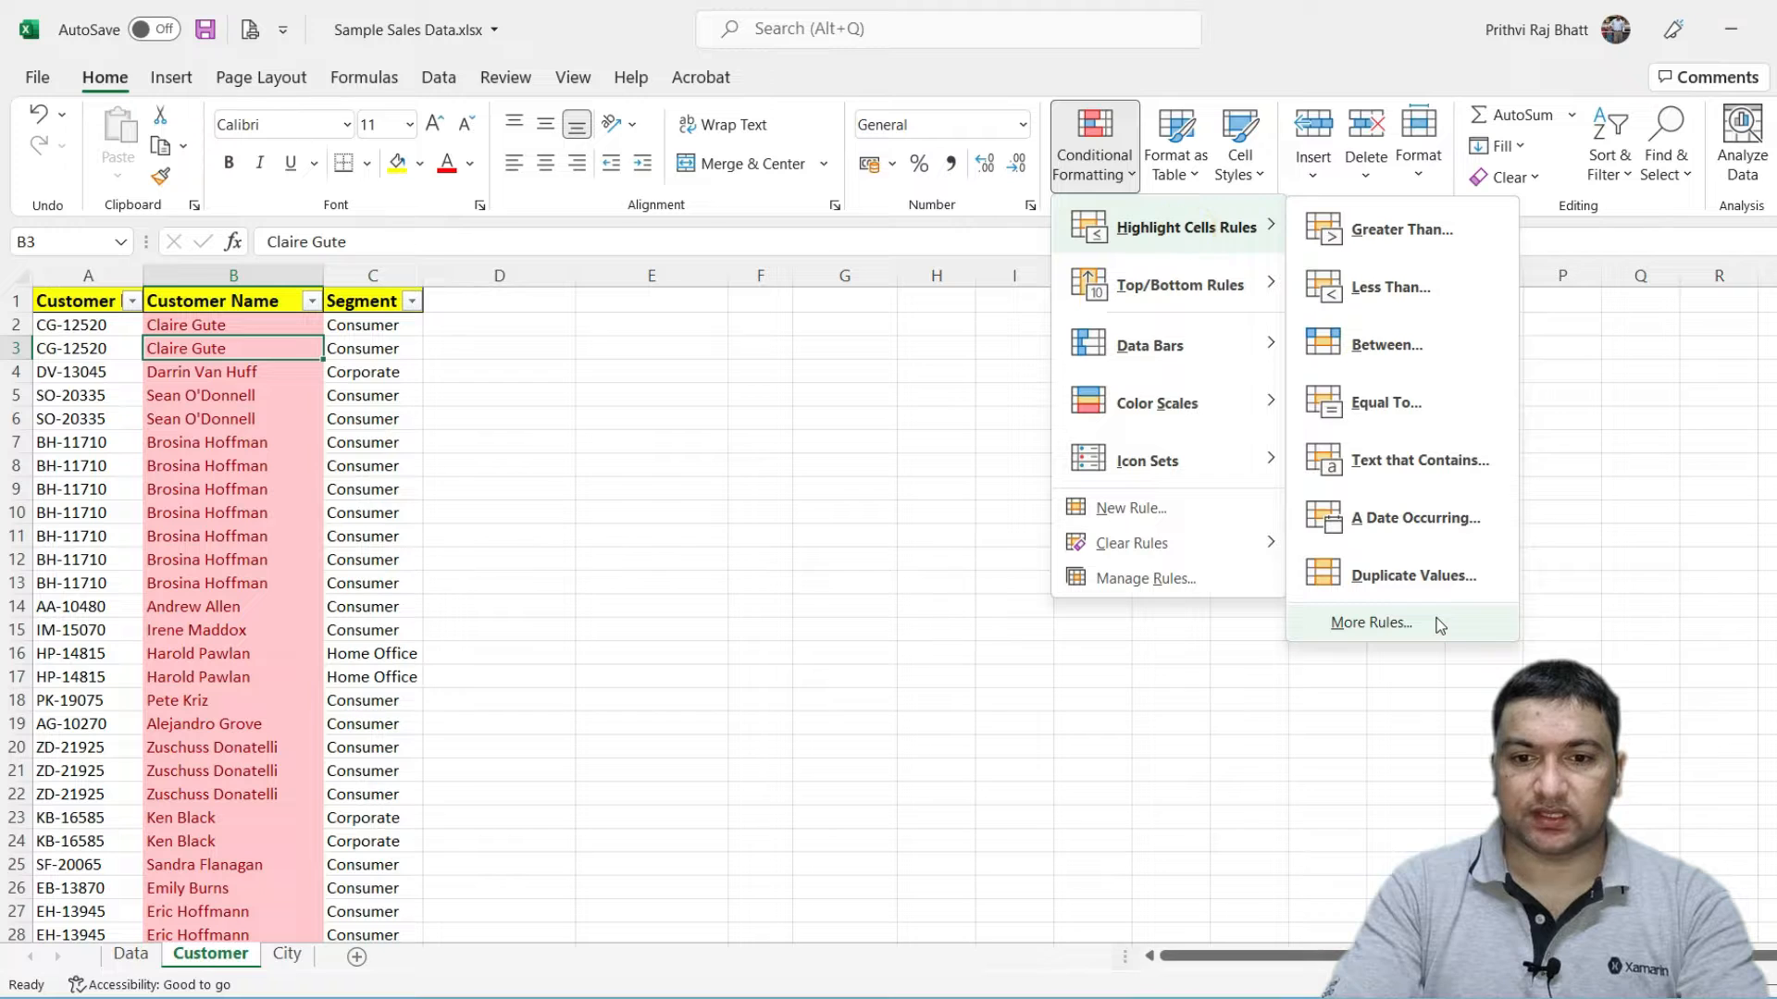
{"action": "left_click", "coordinate": [255, 444]}
{"action": "left_click", "coordinate": [236, 397]}
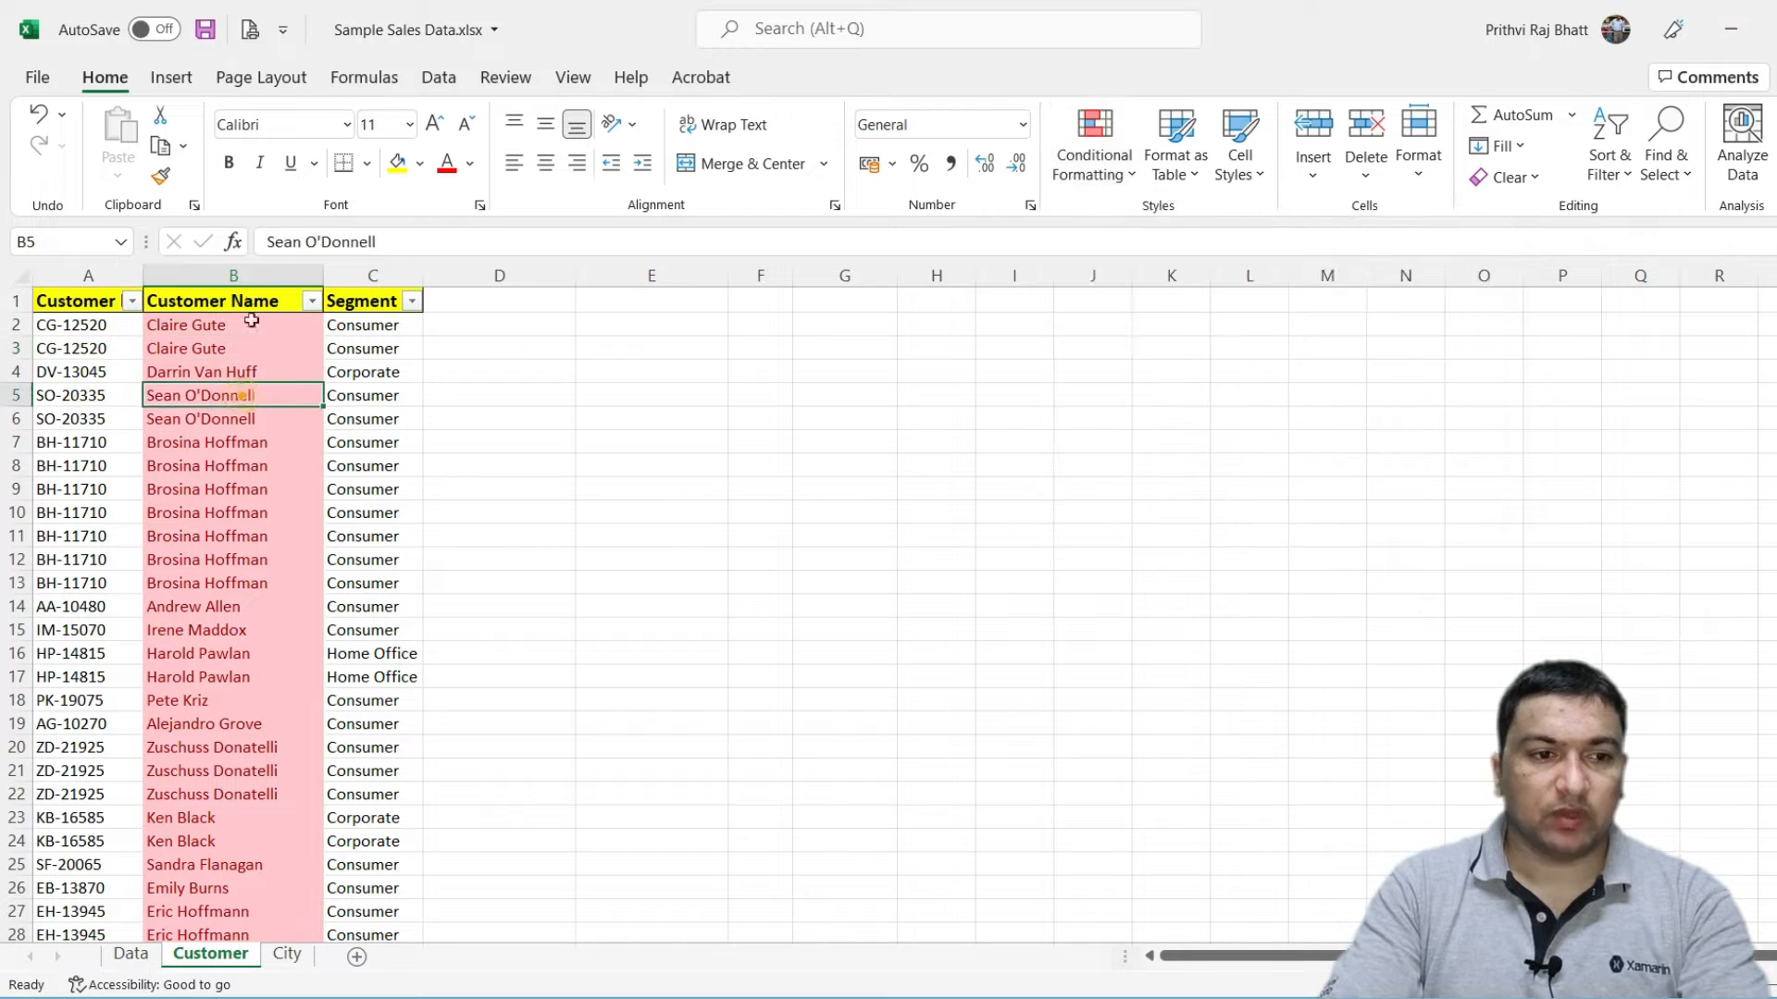
{"action": "left_click", "coordinate": [254, 297]}
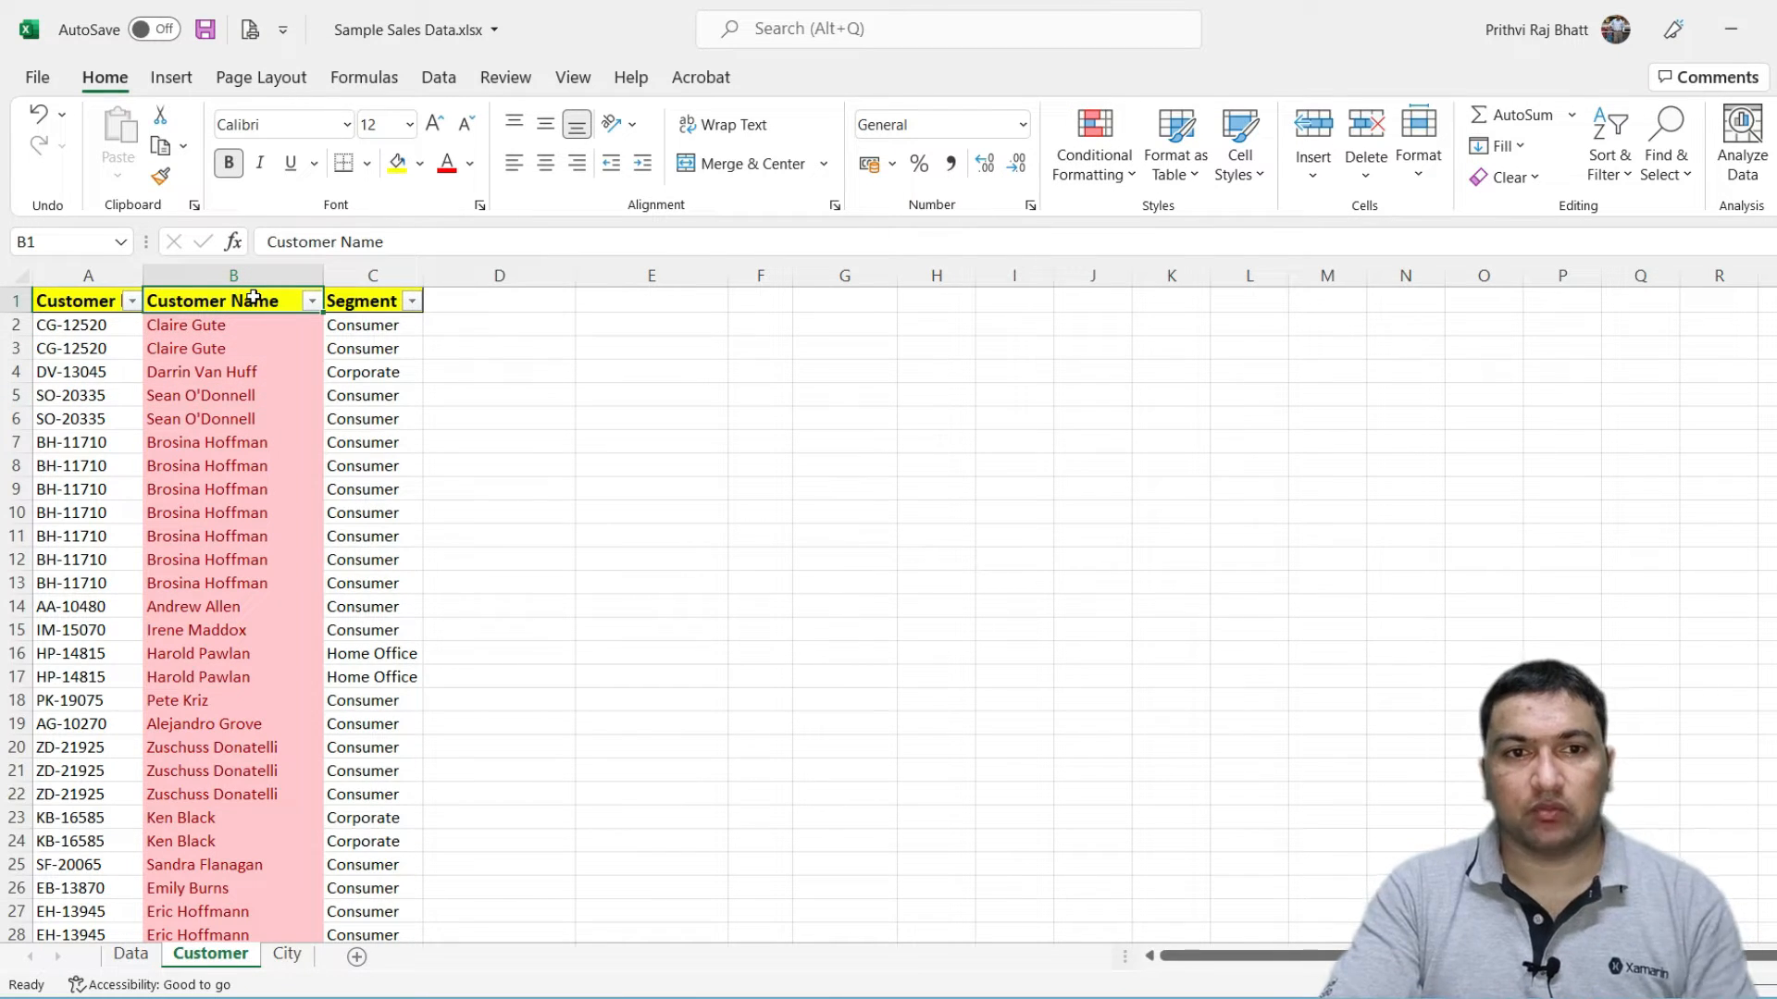
{"action": "left_click", "coordinate": [247, 379]}
{"action": "left_click", "coordinate": [240, 303]}
{"action": "left_click", "coordinate": [242, 422]}
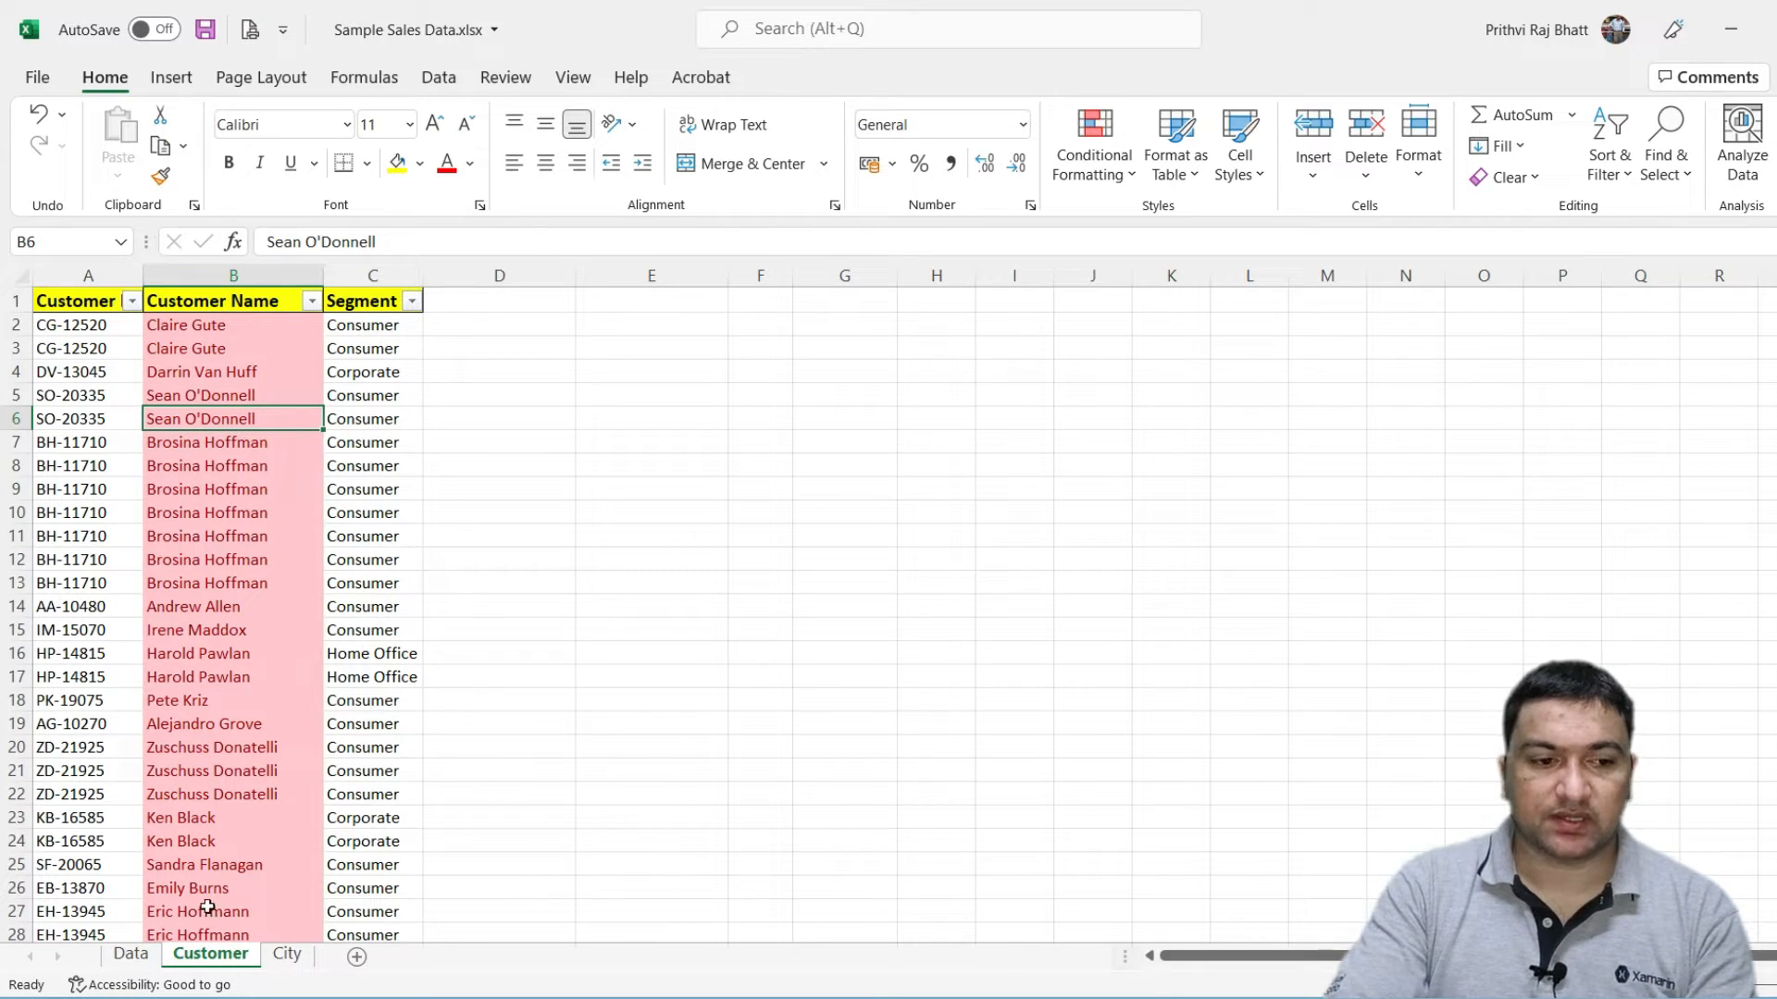
Return to the start of the Data sheet and examine its Customer ID, Customer Name and Segment headers.
{"action": "left_click", "coordinate": [137, 963]}
{"action": "scroll", "coordinate": [1293, 564], "scroll_direction": "up", "scroll_amount": 7}
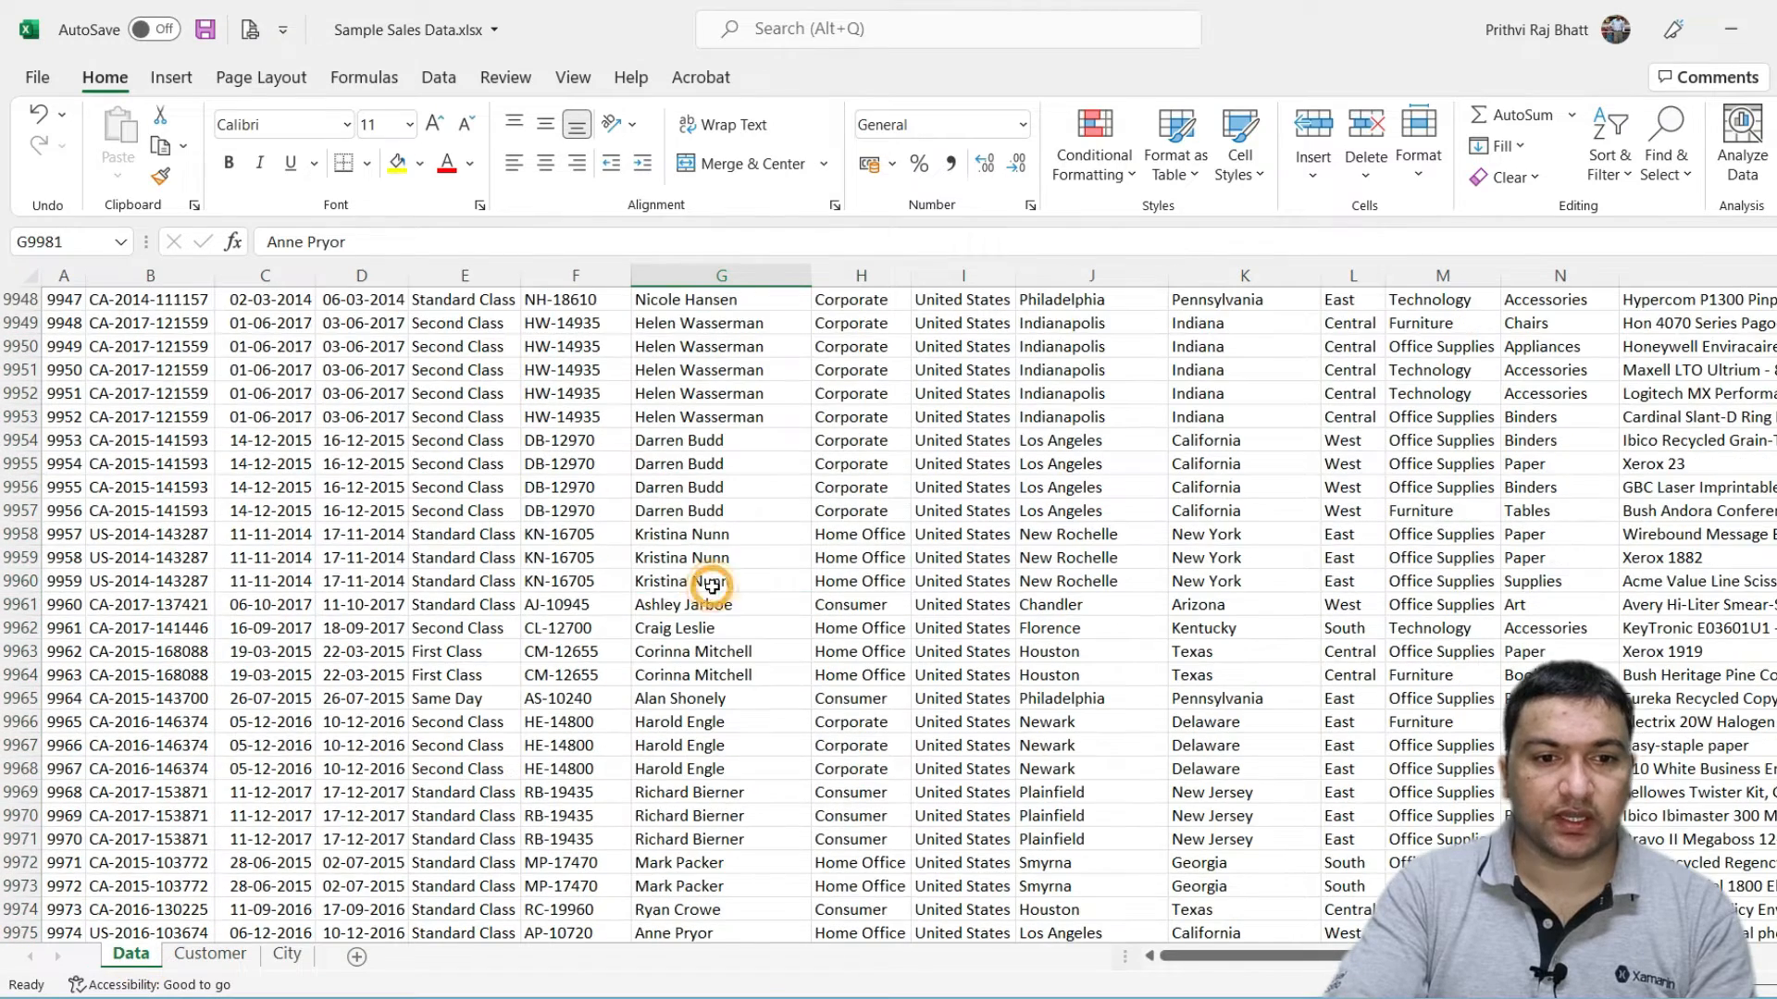
{"action": "left_click", "coordinate": [703, 627]}
{"action": "left_click", "coordinate": [696, 344]}
{"action": "left_click_drag", "start_coordinate": [1776, 912], "coordinate": [1776, 296]}
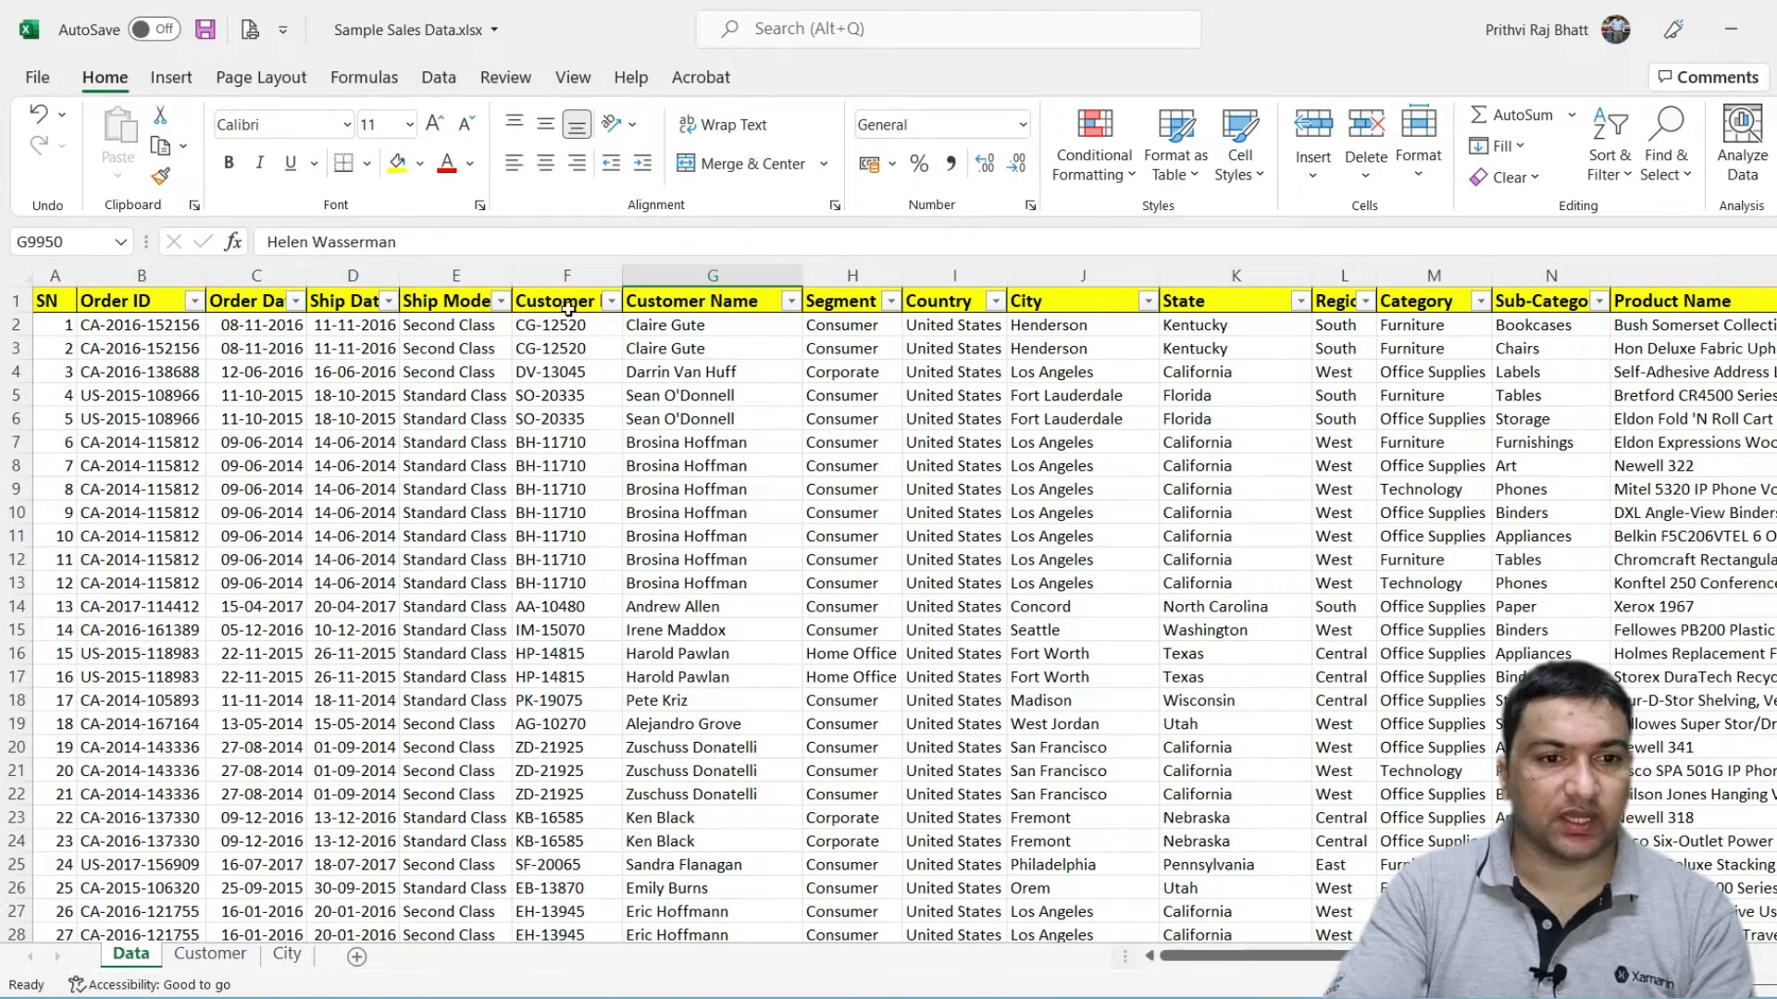
{"action": "left_click", "coordinate": [563, 304]}
{"action": "left_click_drag", "start_coordinate": [553, 298], "coordinate": [856, 301]}
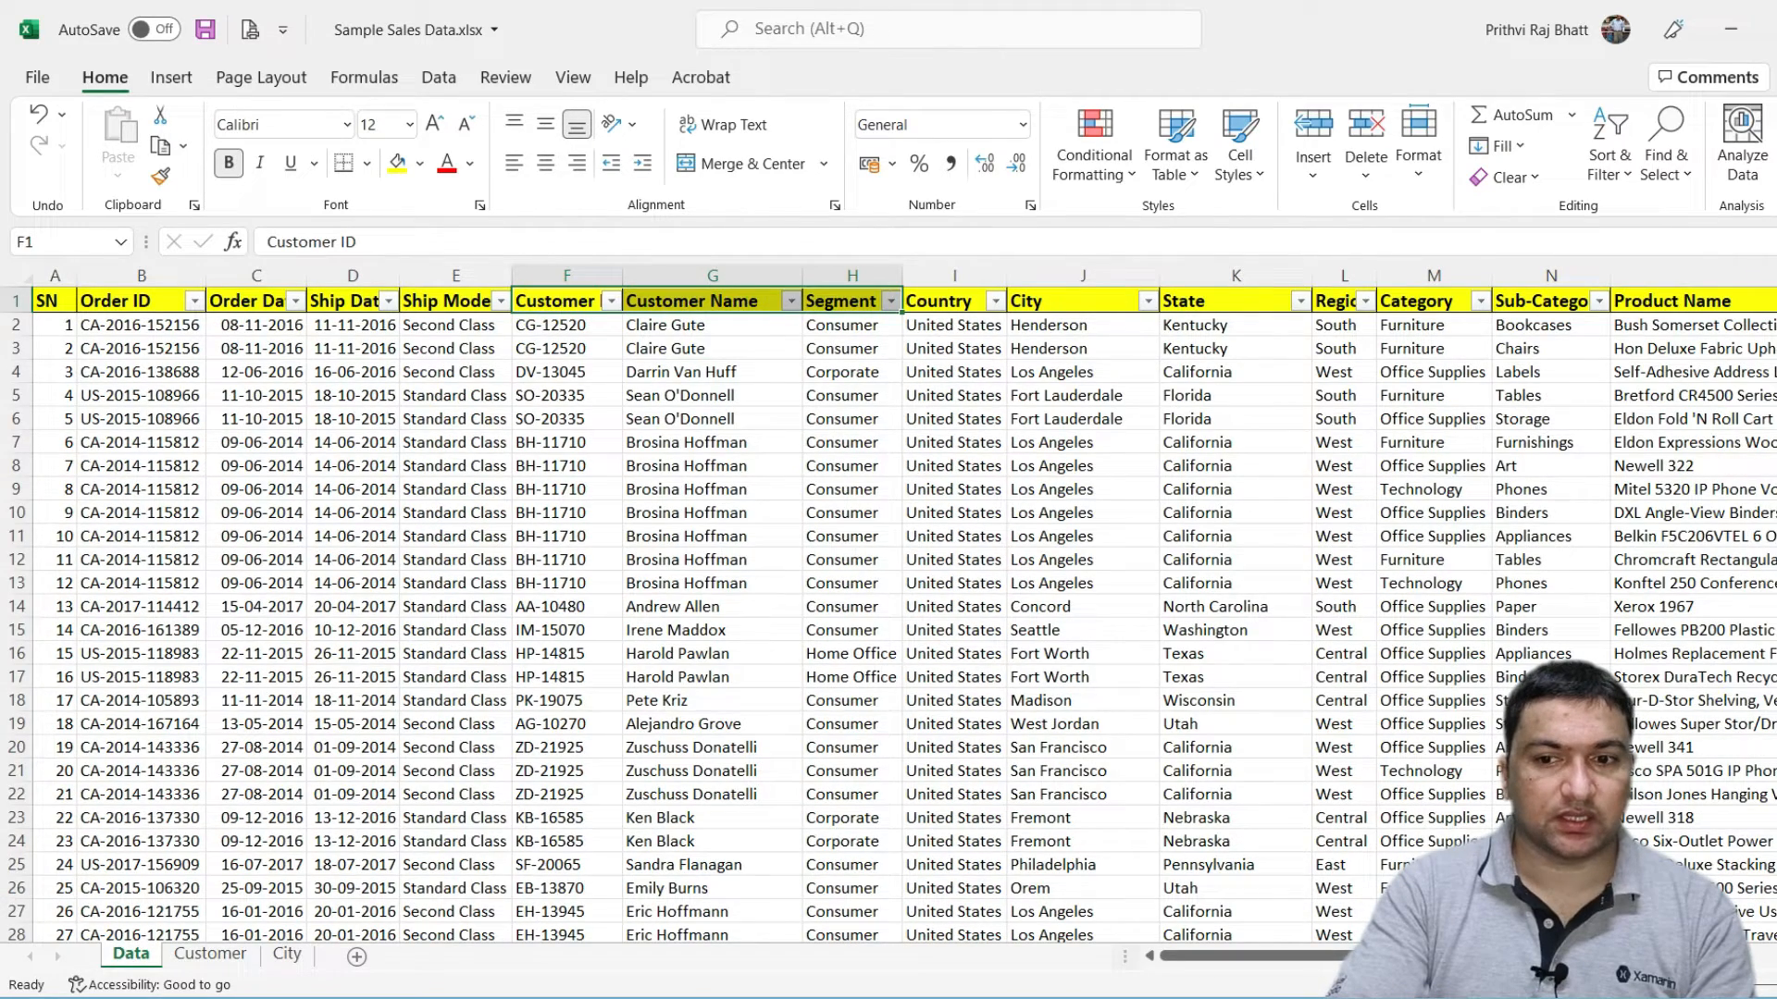
Mark the three customer headers and the Customer sheet's name with the pink annotation pen, and clear the marks again.
{"action": "left_click", "coordinate": [0, 604]}
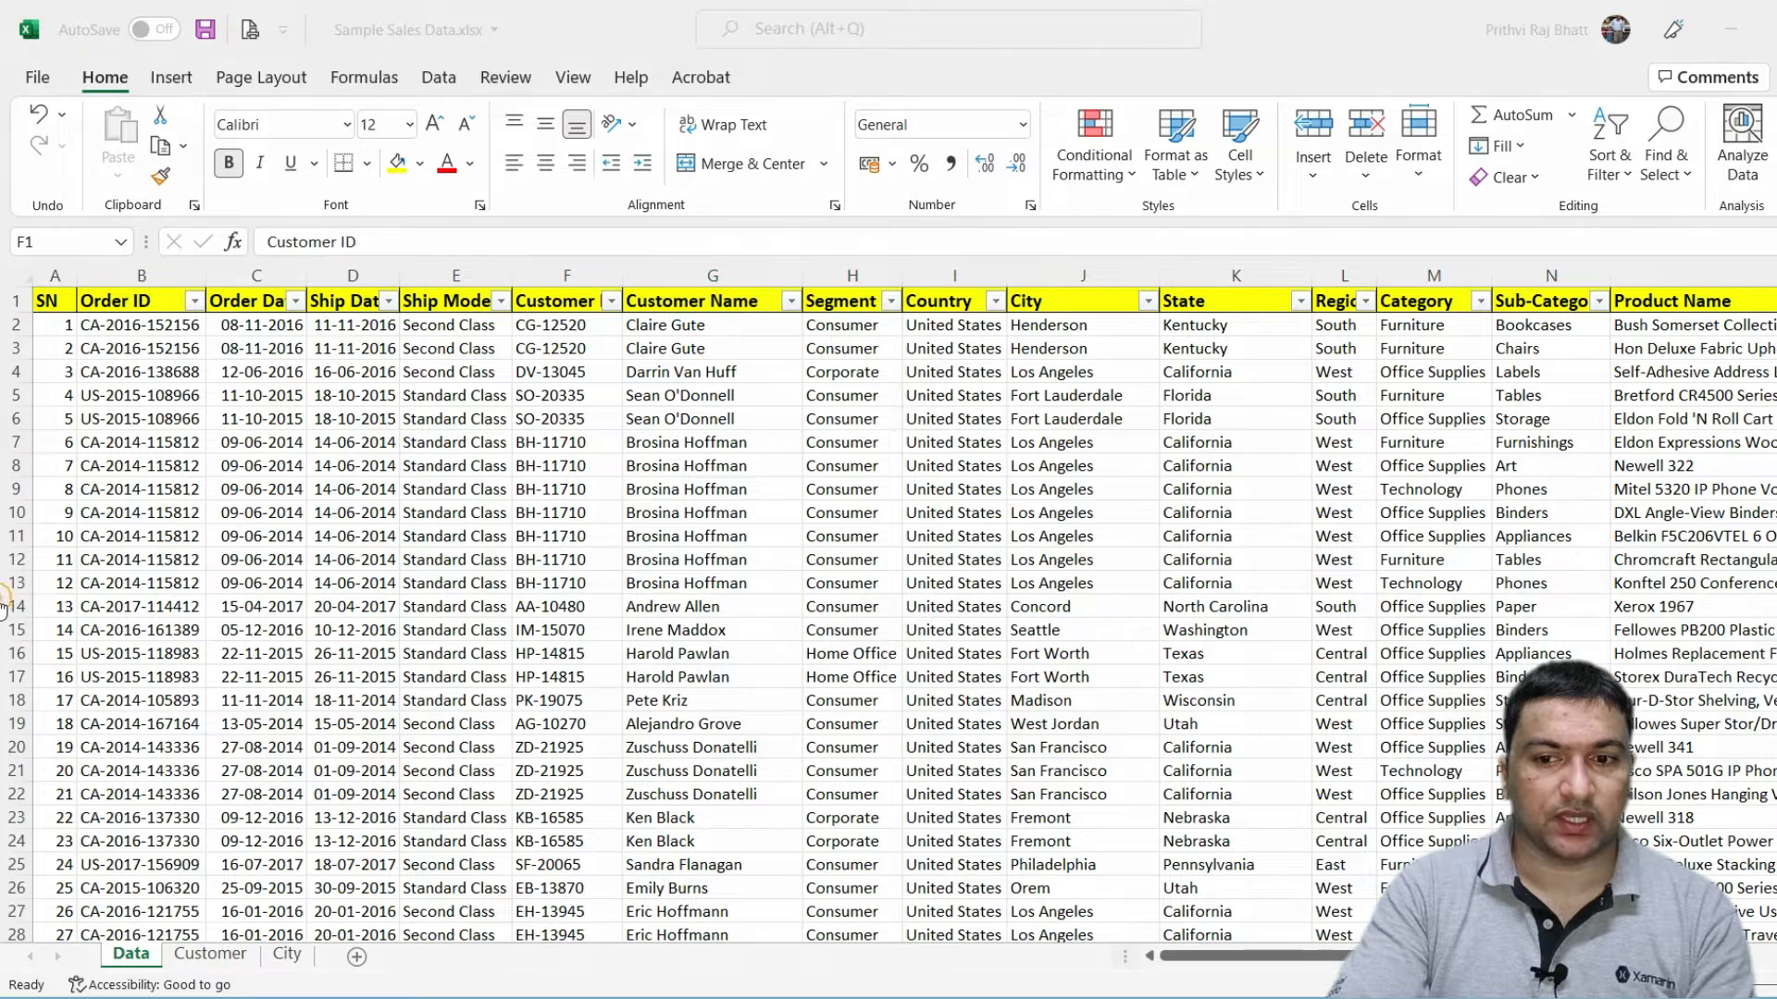
{"action": "left_click", "coordinate": [2, 718]}
{"action": "mouse_move", "coordinate": [504, 306]}
{"action": "left_mouse_down"}
{"action": "mouse_move", "coordinate": [504, 256]}
{"action": "mouse_move", "coordinate": [876, 255]}
{"action": "left_mouse_up"}
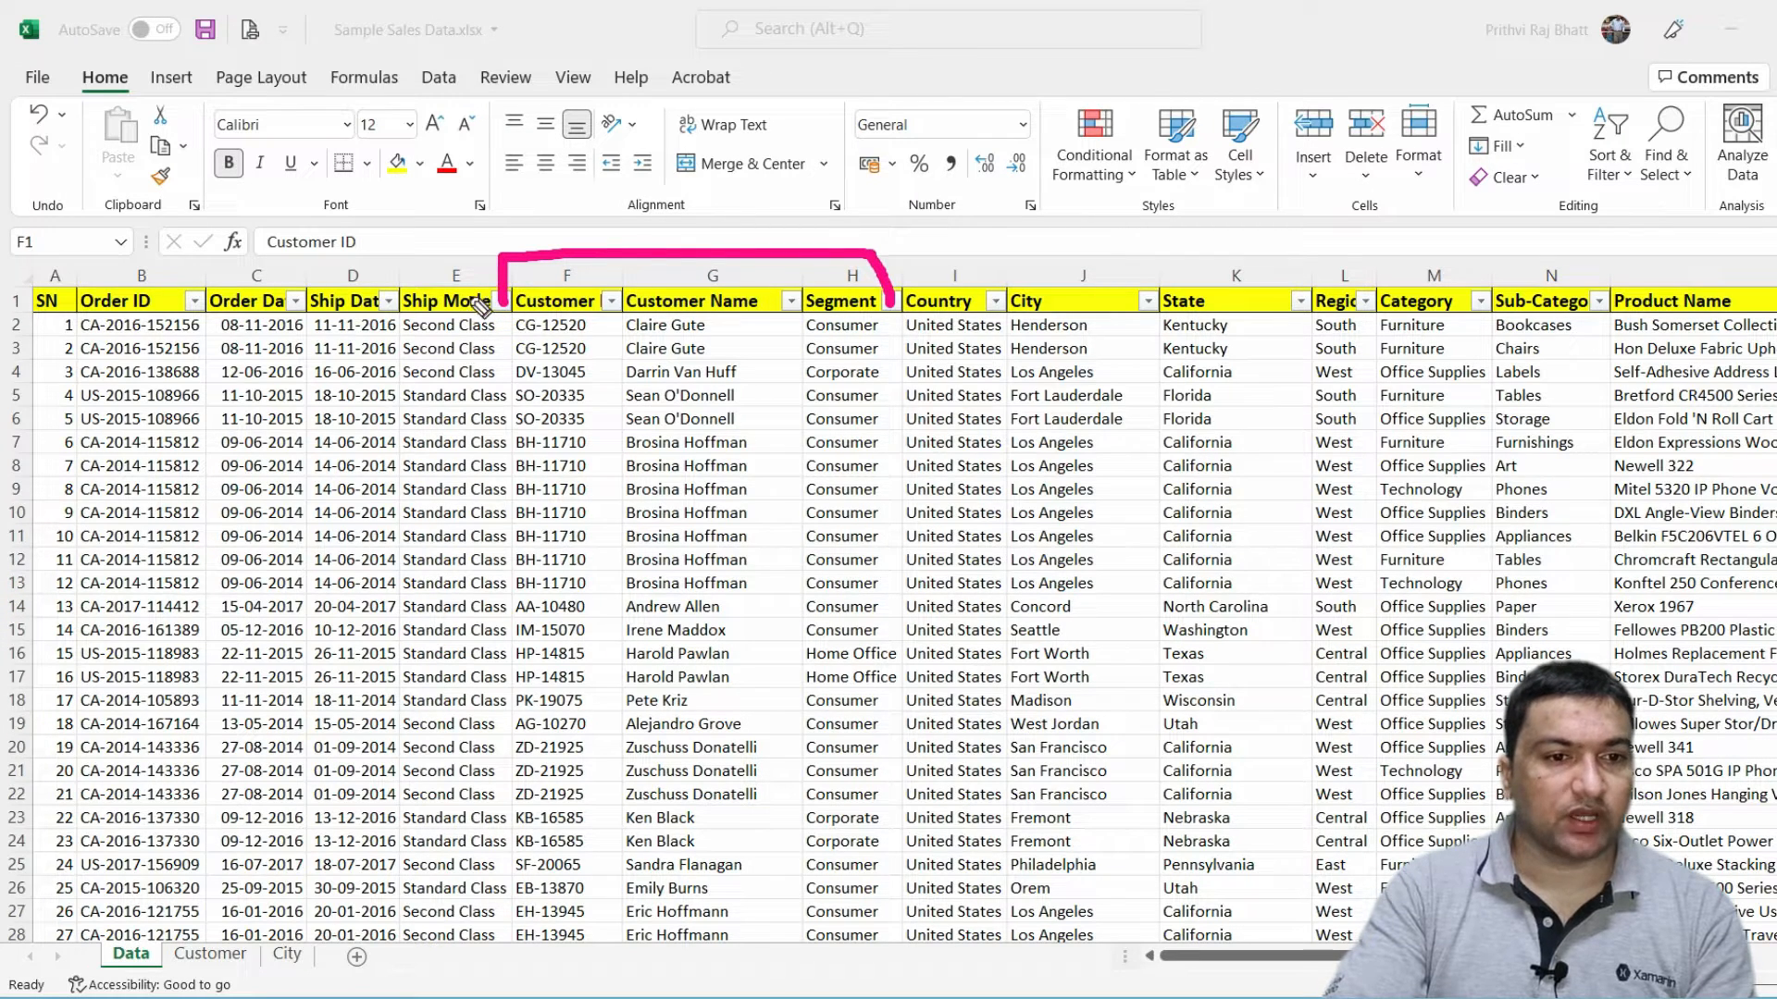
{"action": "left_click_drag", "start_coordinate": [172, 961], "coordinate": [246, 965]}
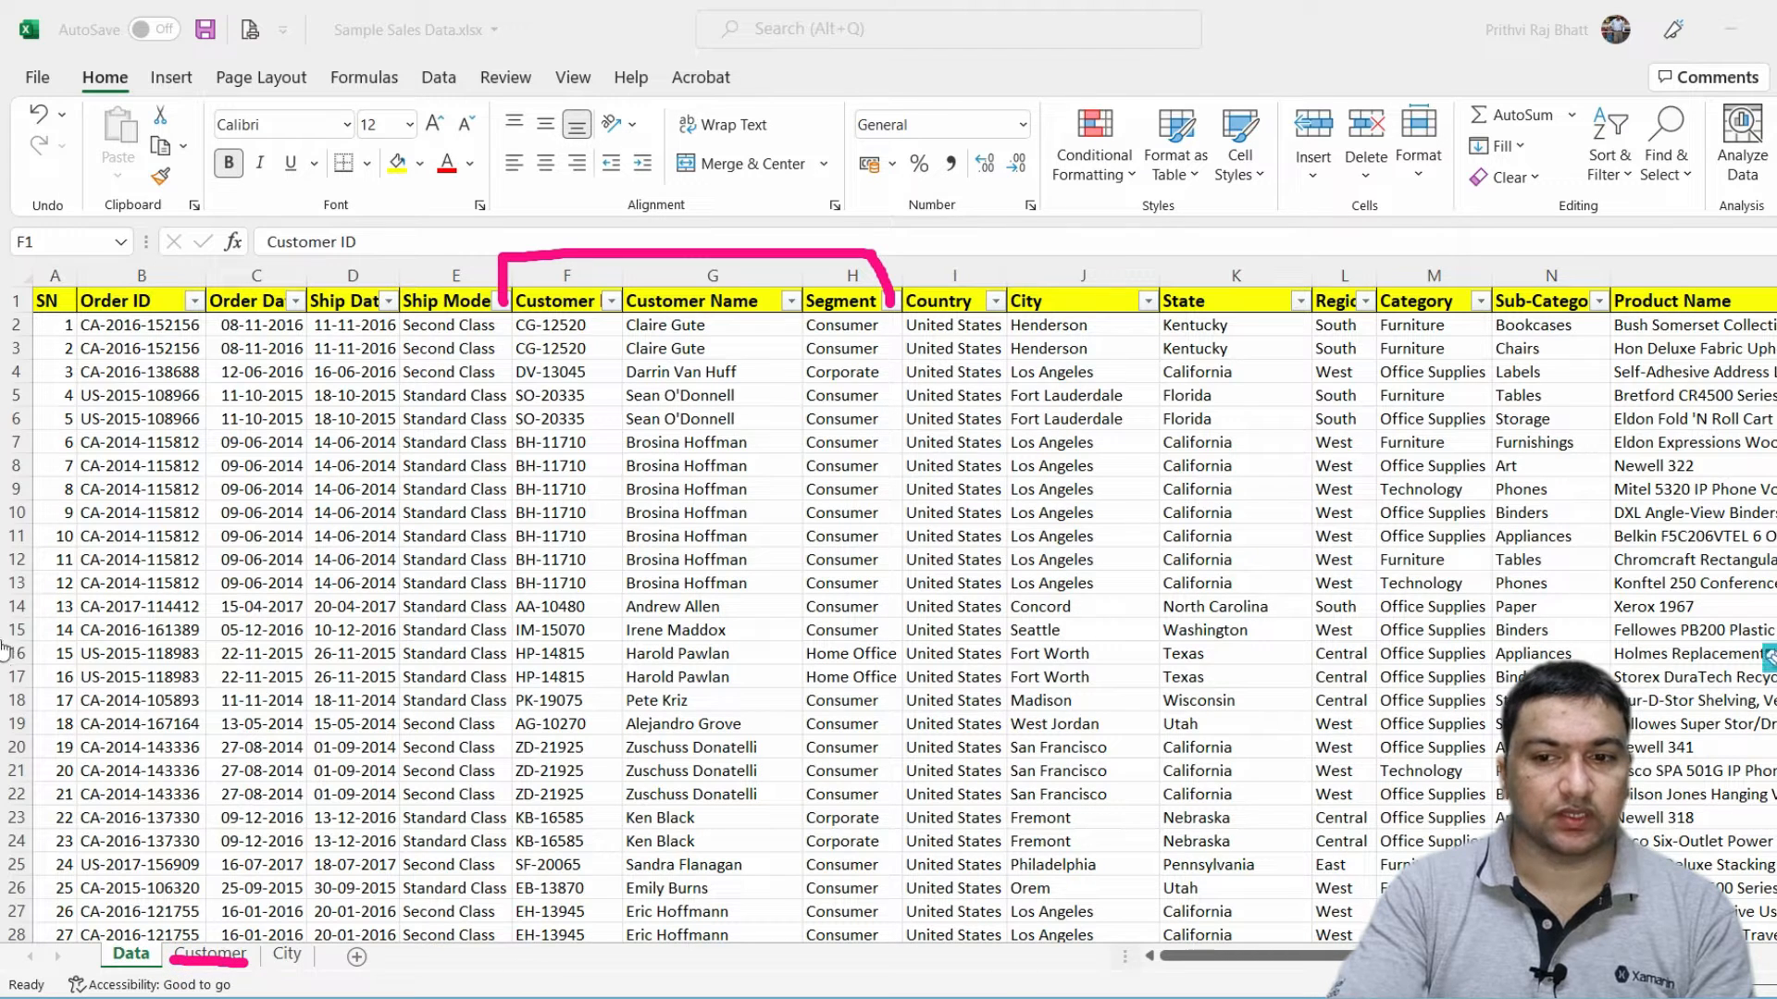
{"action": "left_click", "coordinate": [3, 717]}
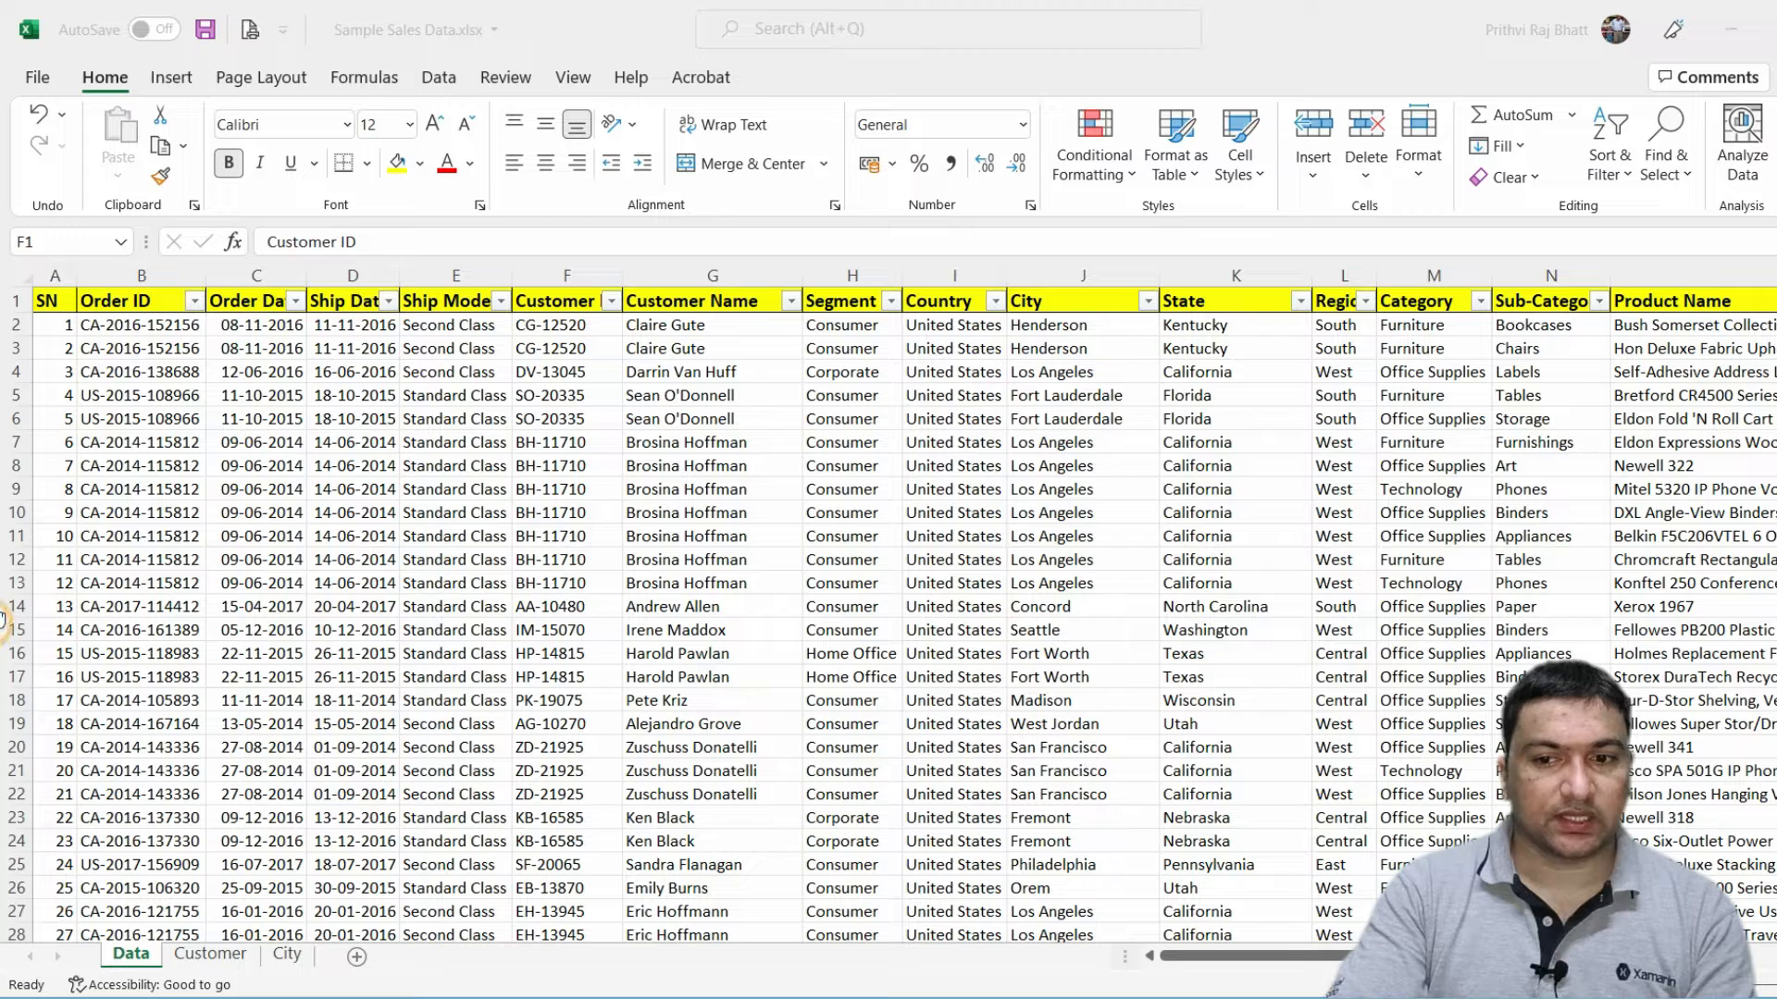
Open Remove Duplicates for the customer list on the Customer sheet, with My data has headers enabled and all three columns included.
{"action": "left_click", "coordinate": [199, 953]}
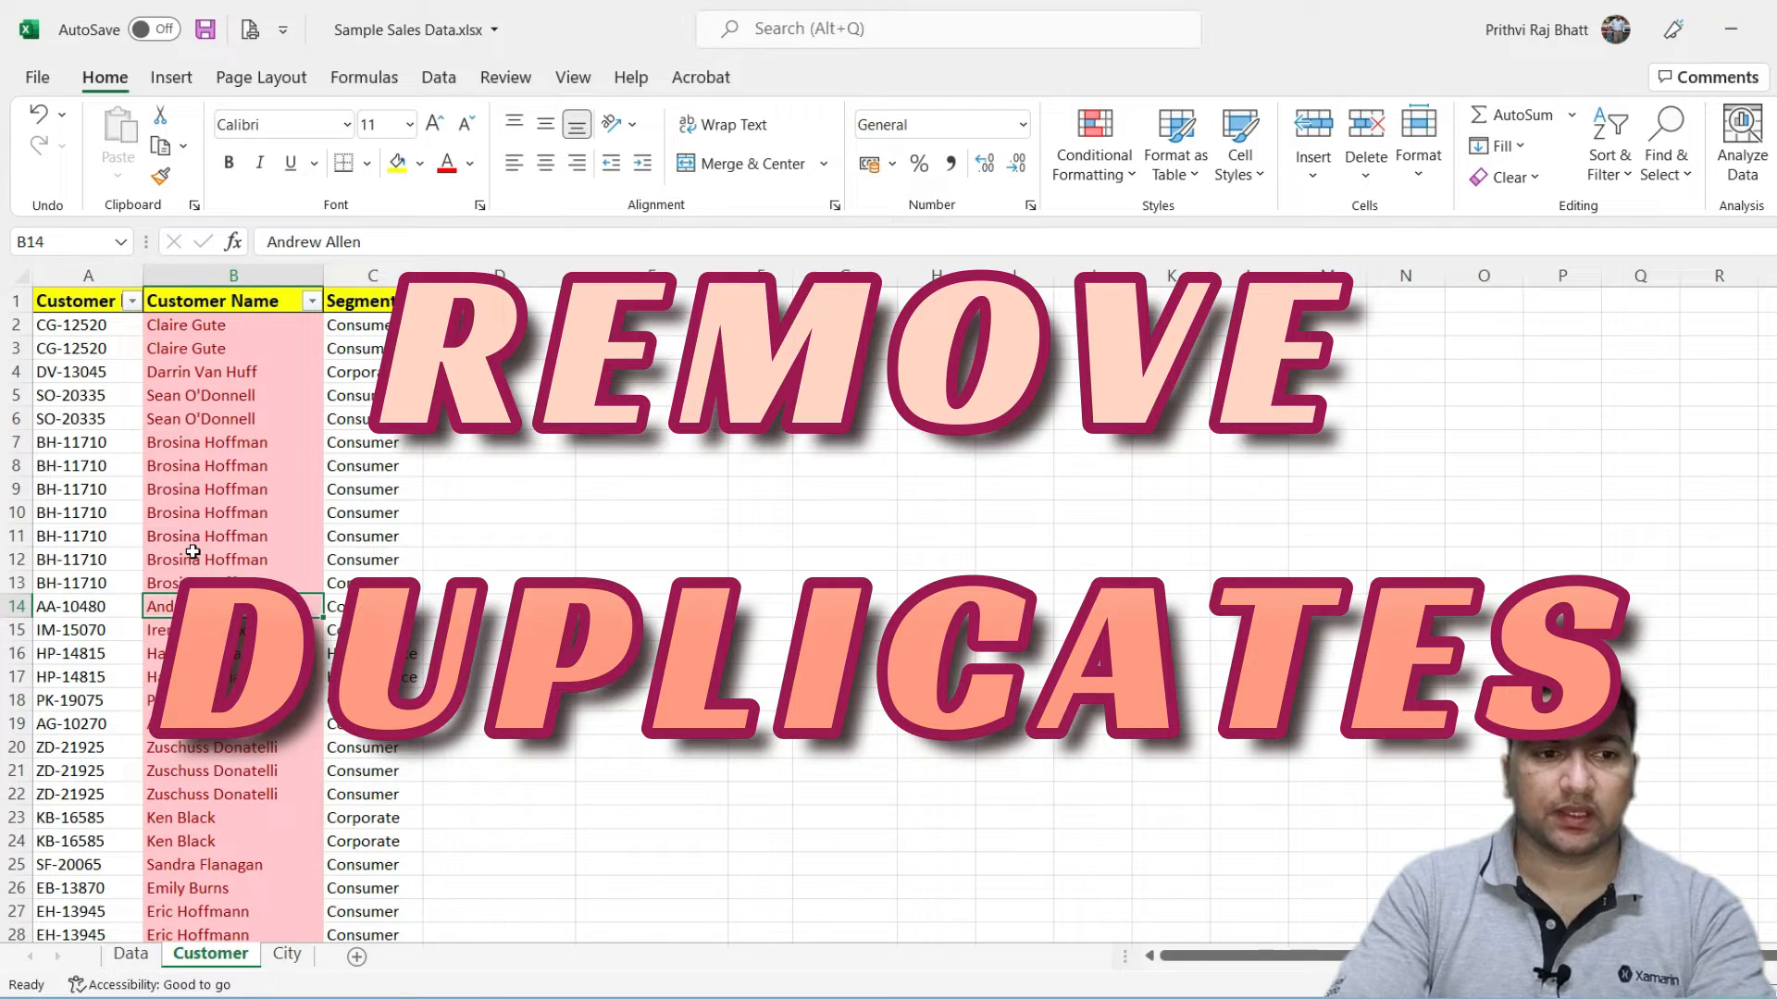
{"action": "left_click", "coordinate": [193, 370]}
{"action": "left_click", "coordinate": [189, 537]}
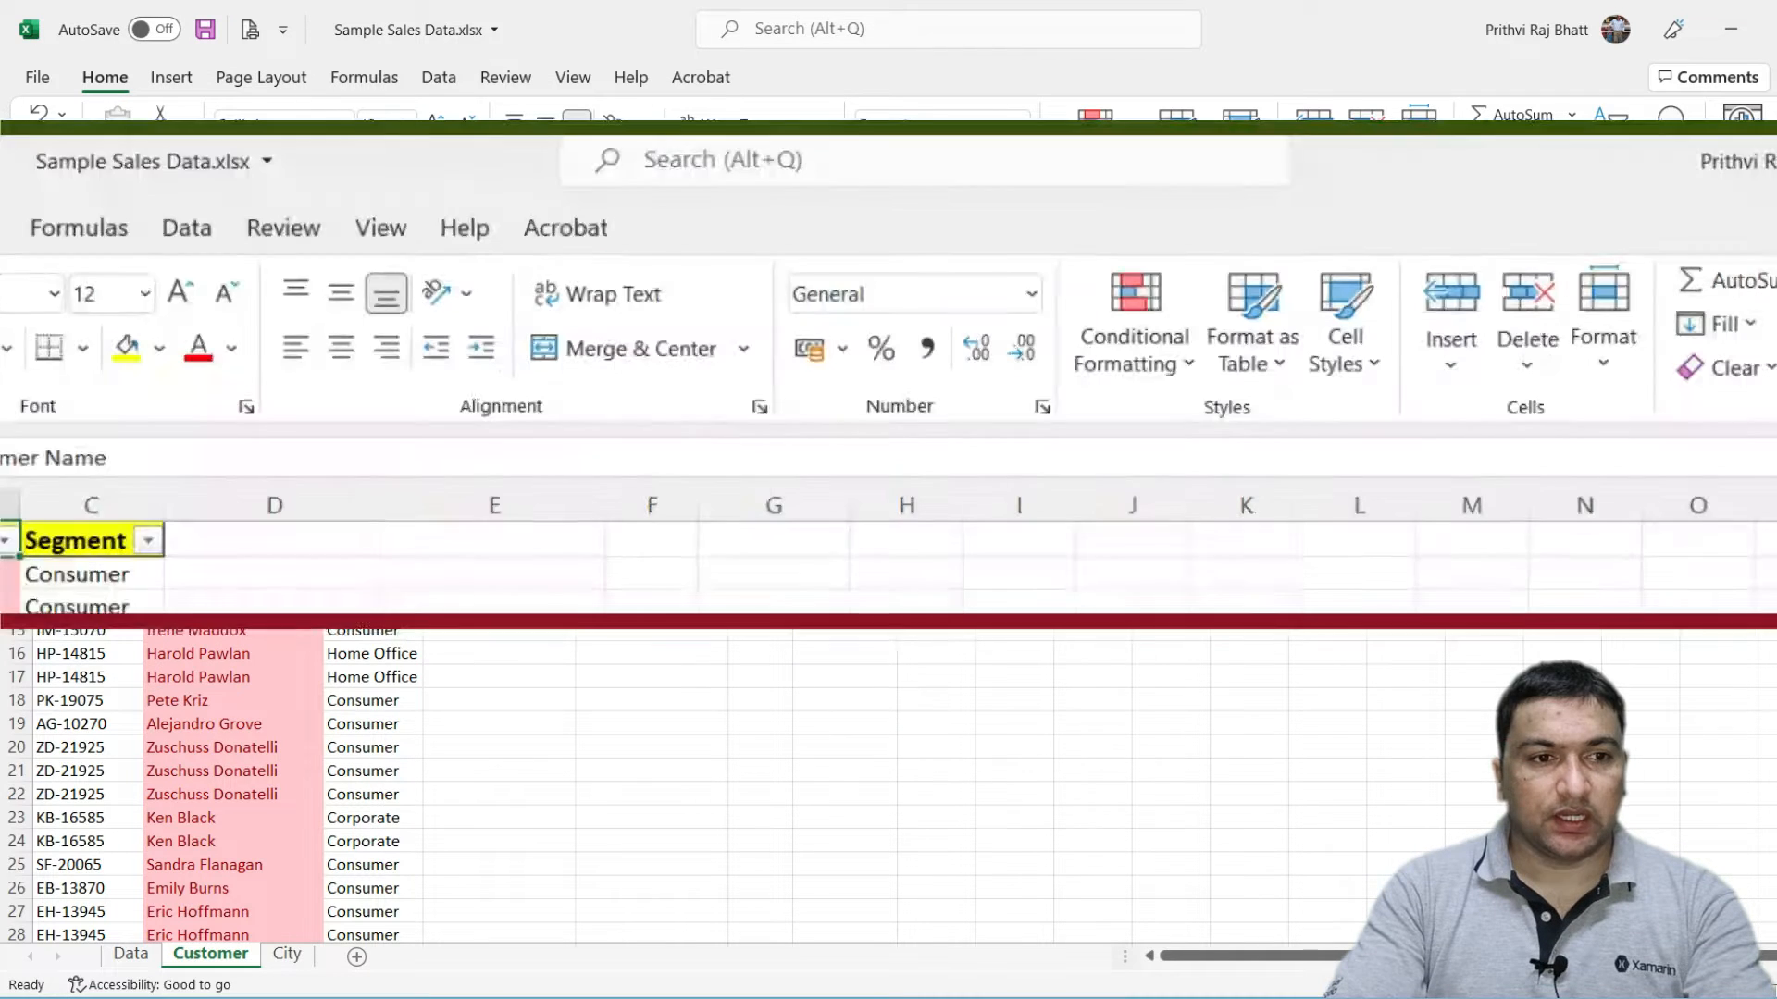
{"action": "left_click", "coordinate": [439, 79]}
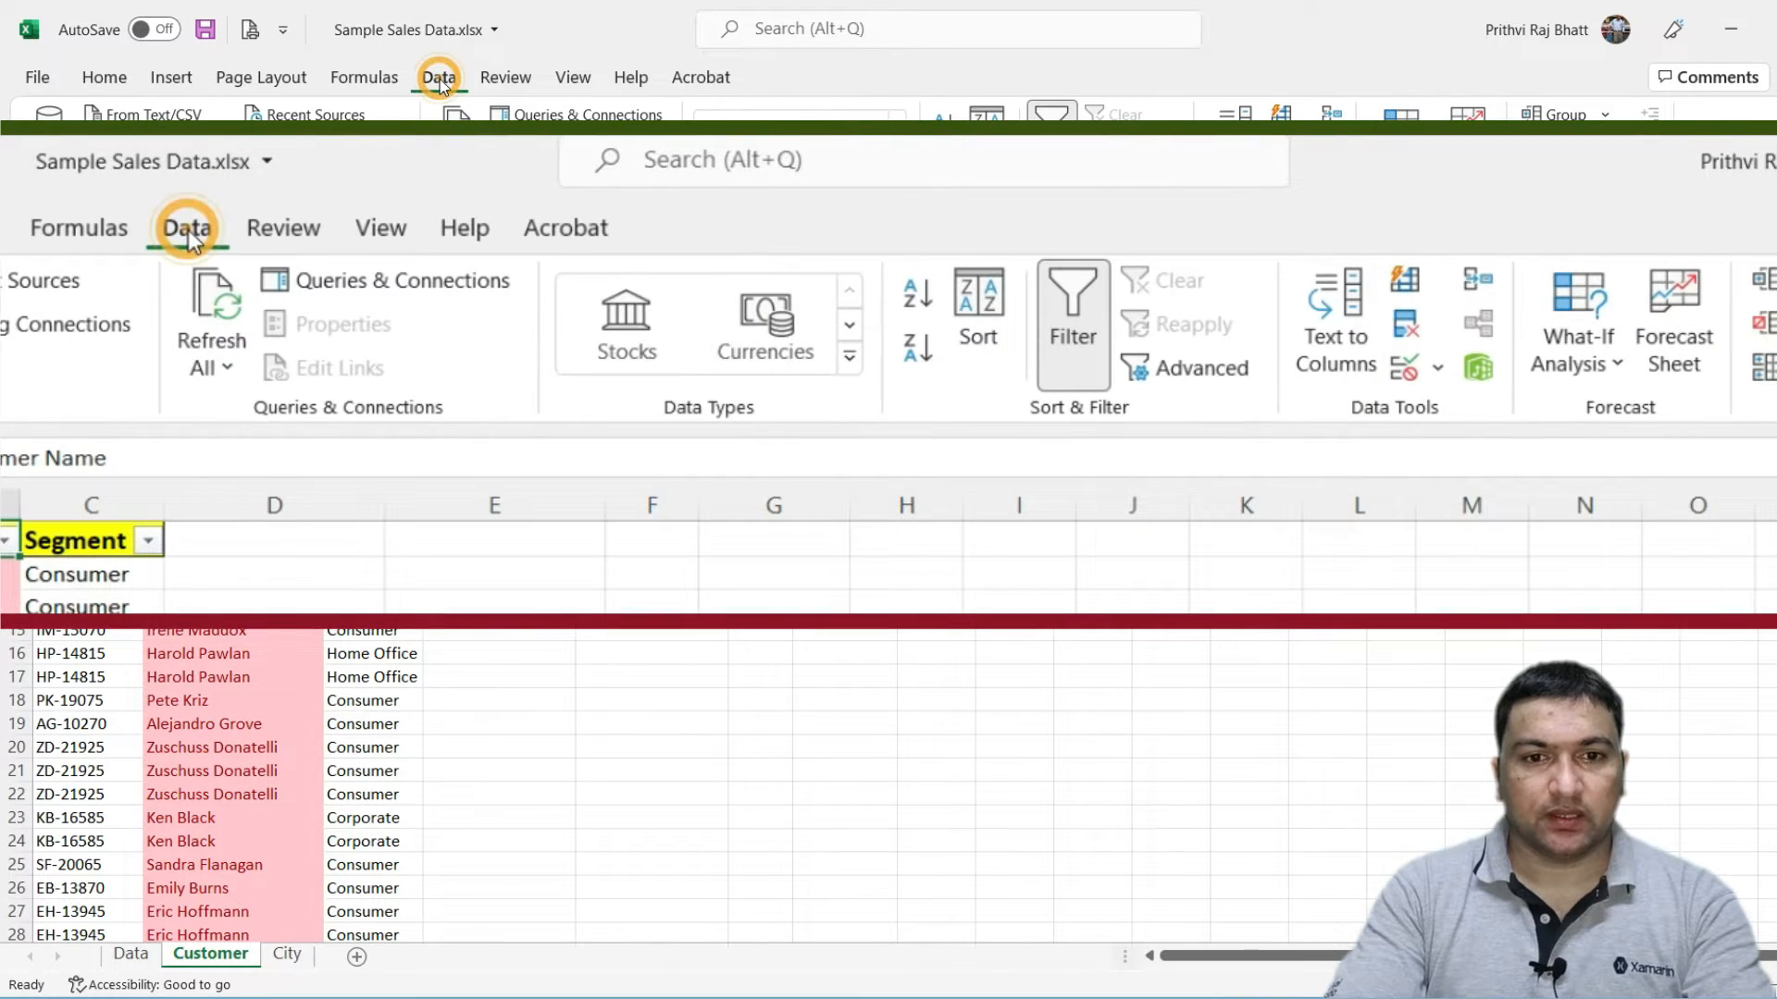
{"action": "left_click", "coordinate": [1417, 345]}
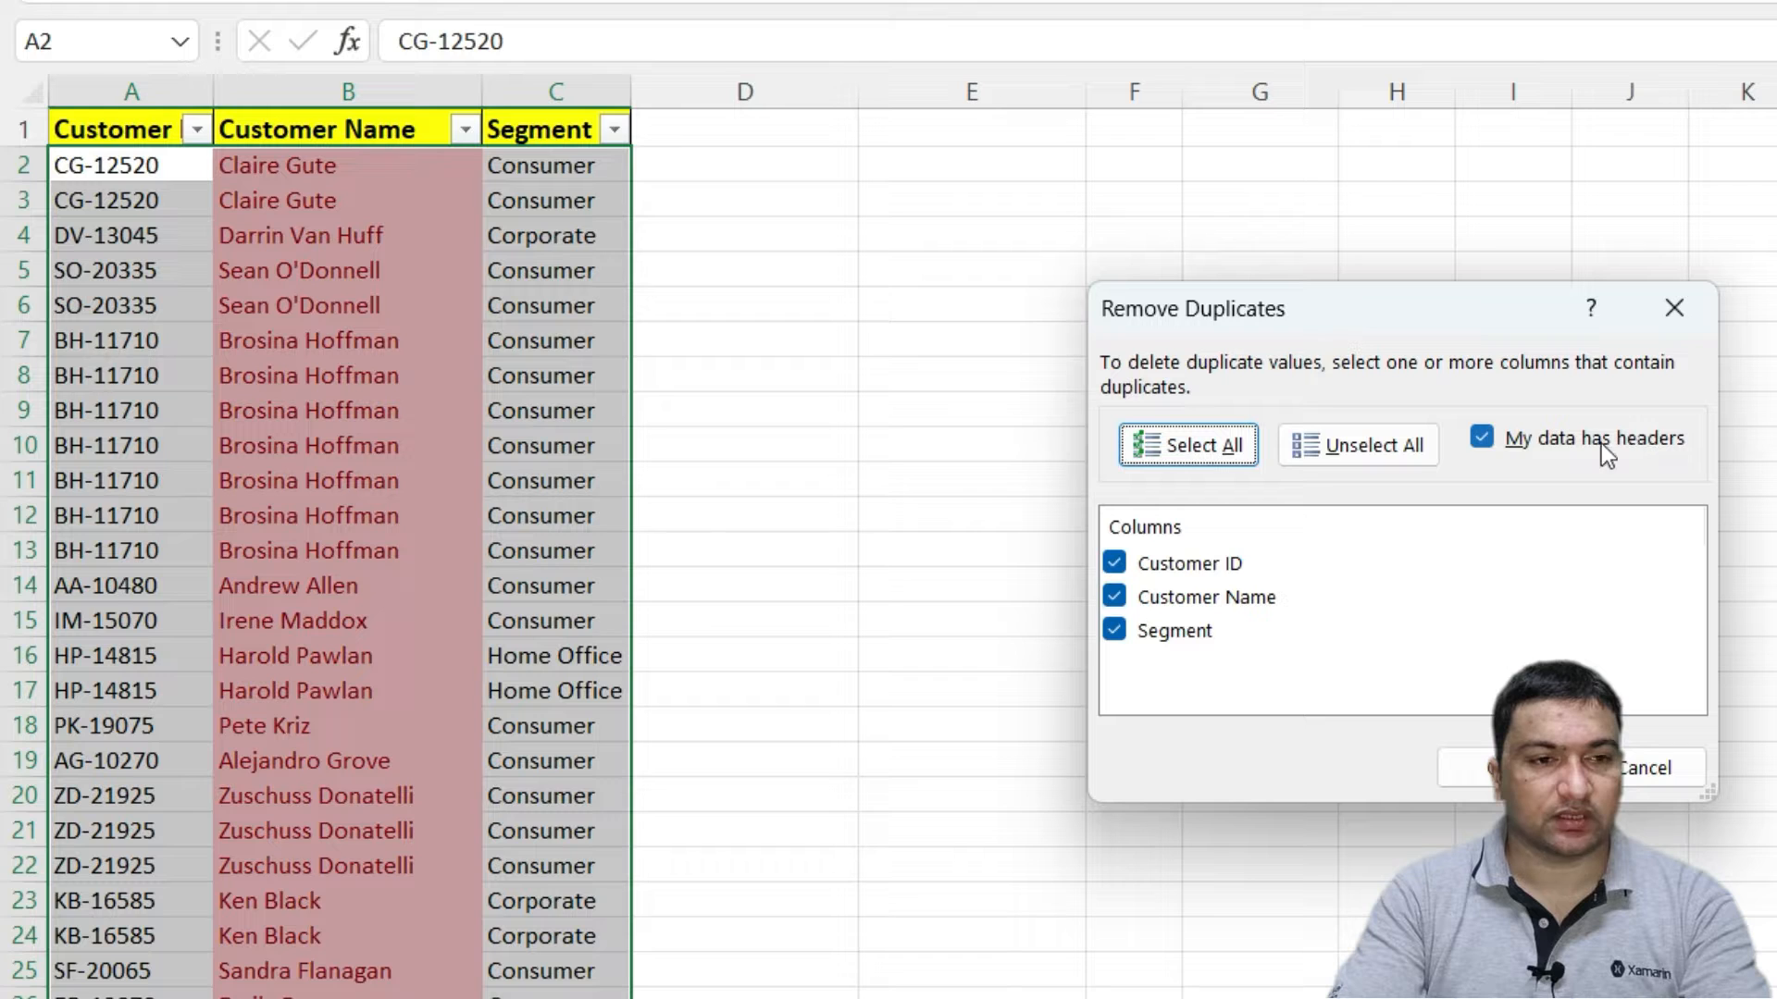
{"action": "left_click", "coordinate": [1486, 440]}
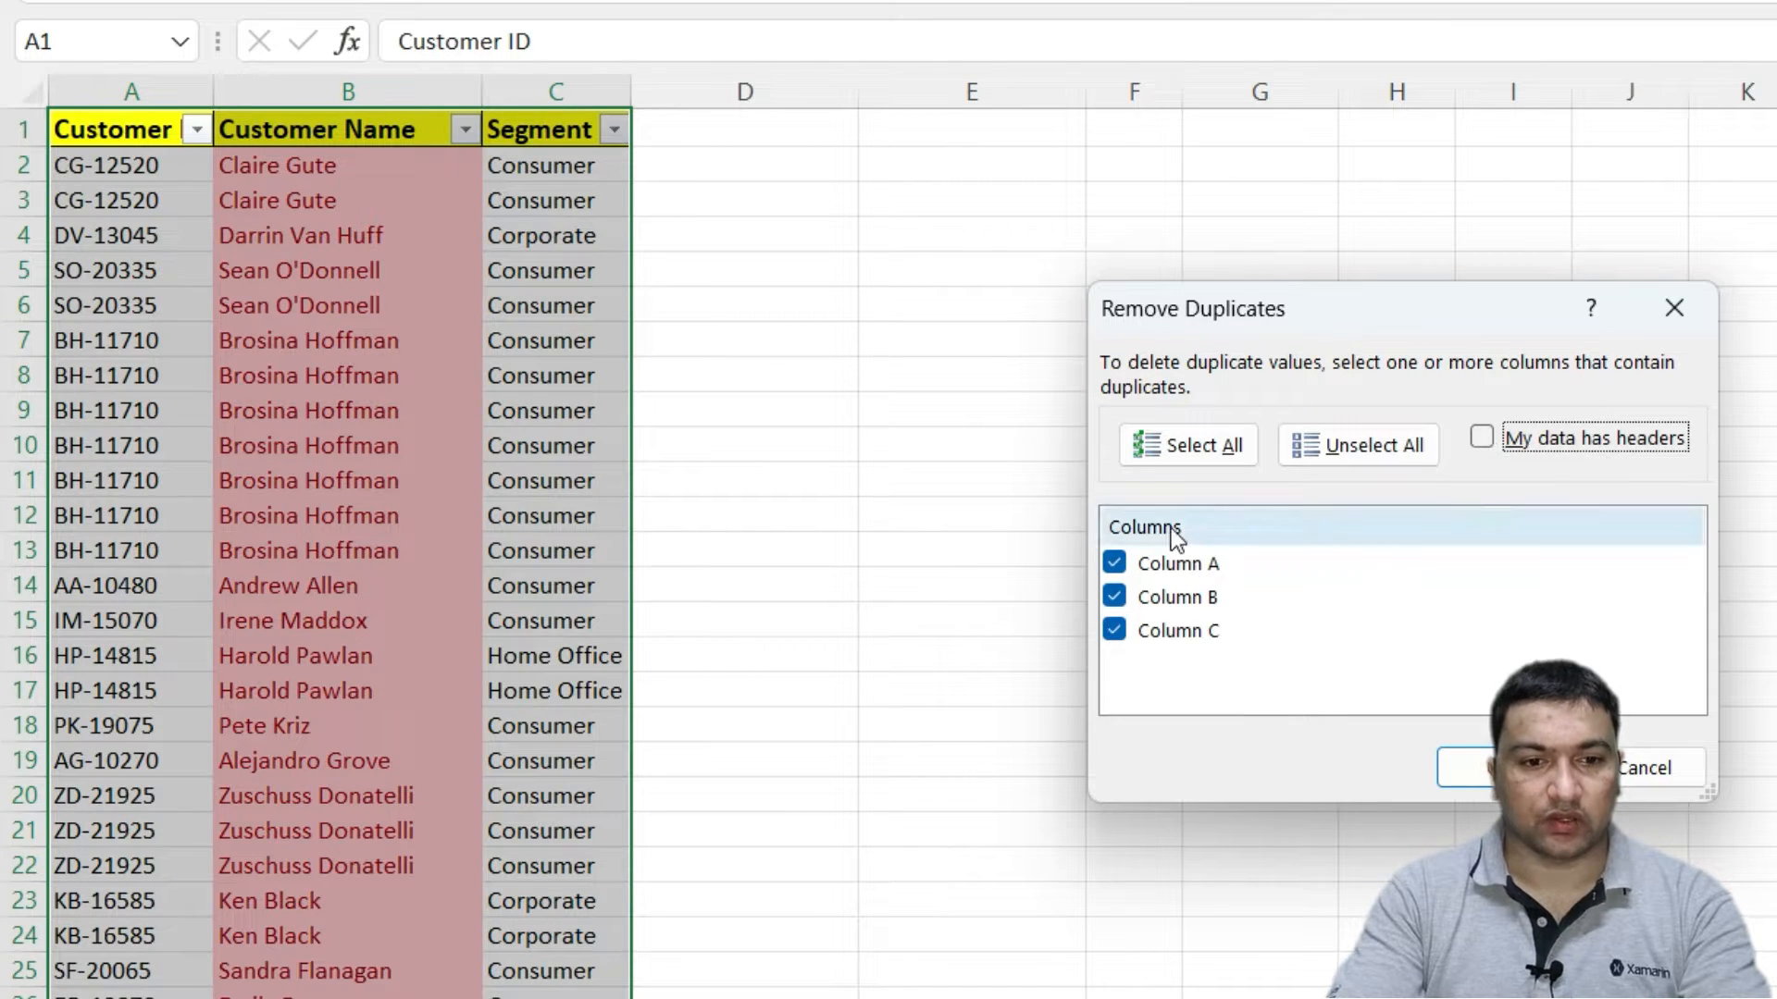
{"action": "left_click", "coordinate": [1482, 437]}
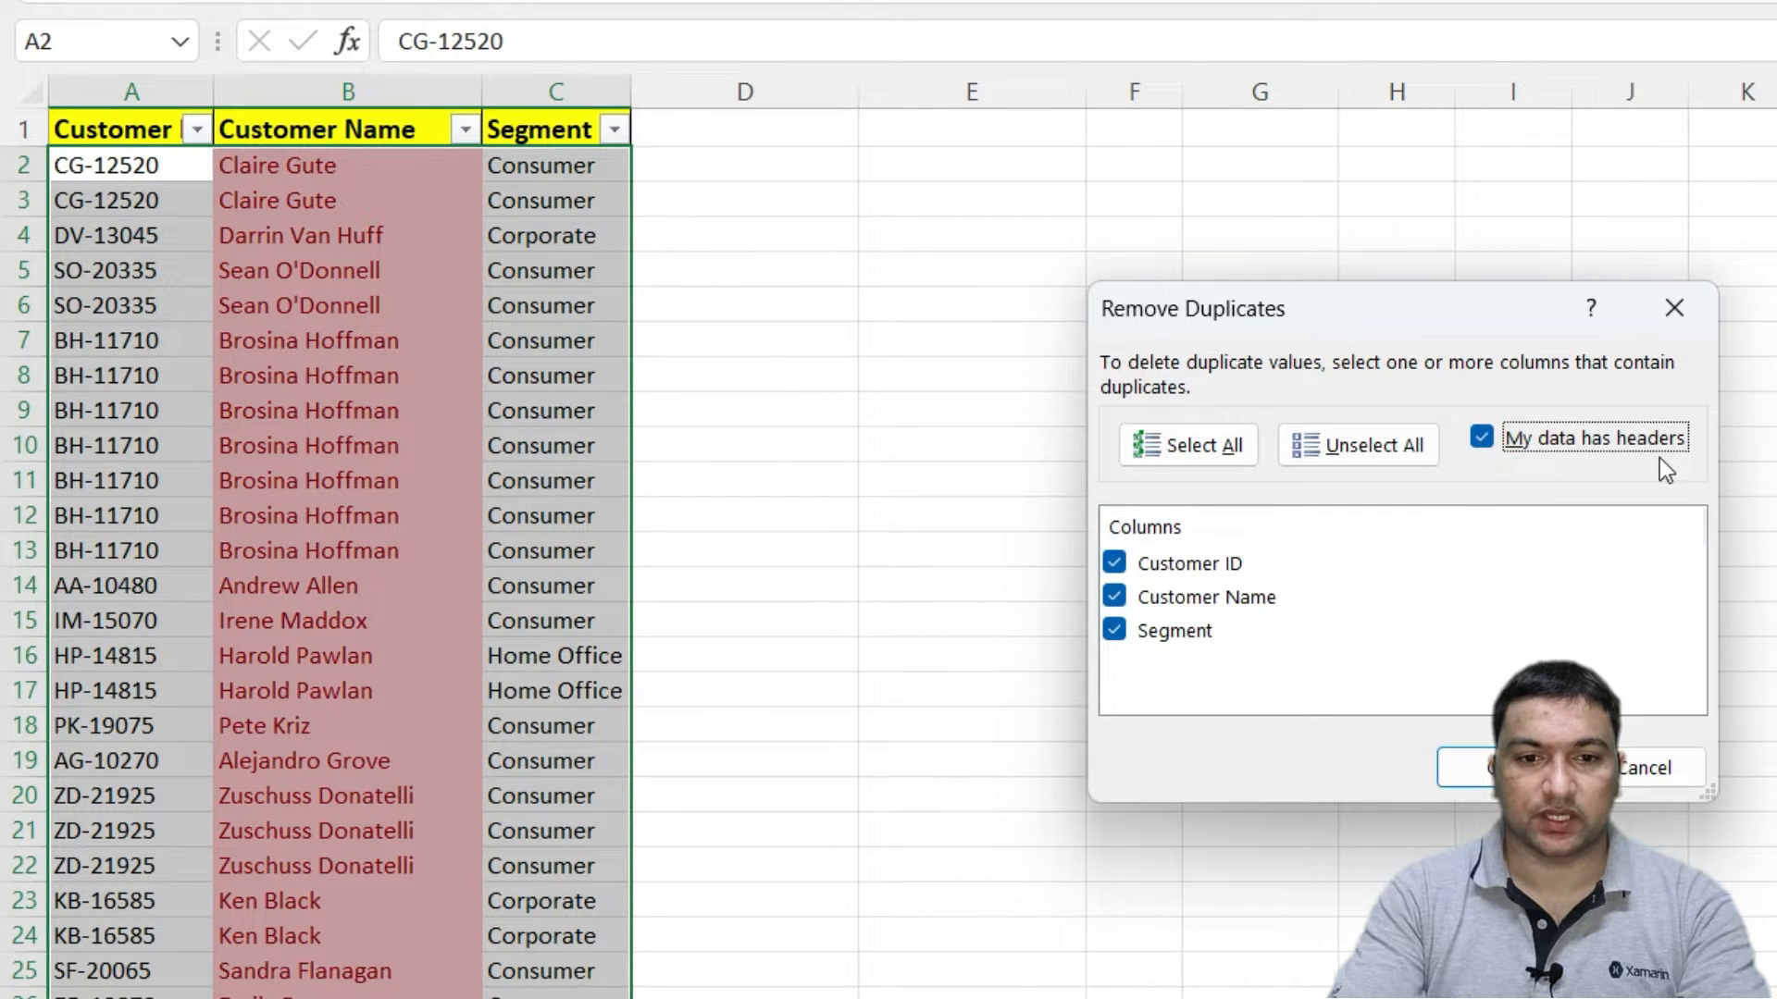
Move the Remove Duplicates dialog beside the customer list, mark its instructions and columns with the annotation pen, and clear the marks.
{"action": "left_click_drag", "start_coordinate": [1157, 319], "coordinate": [740, 162]}
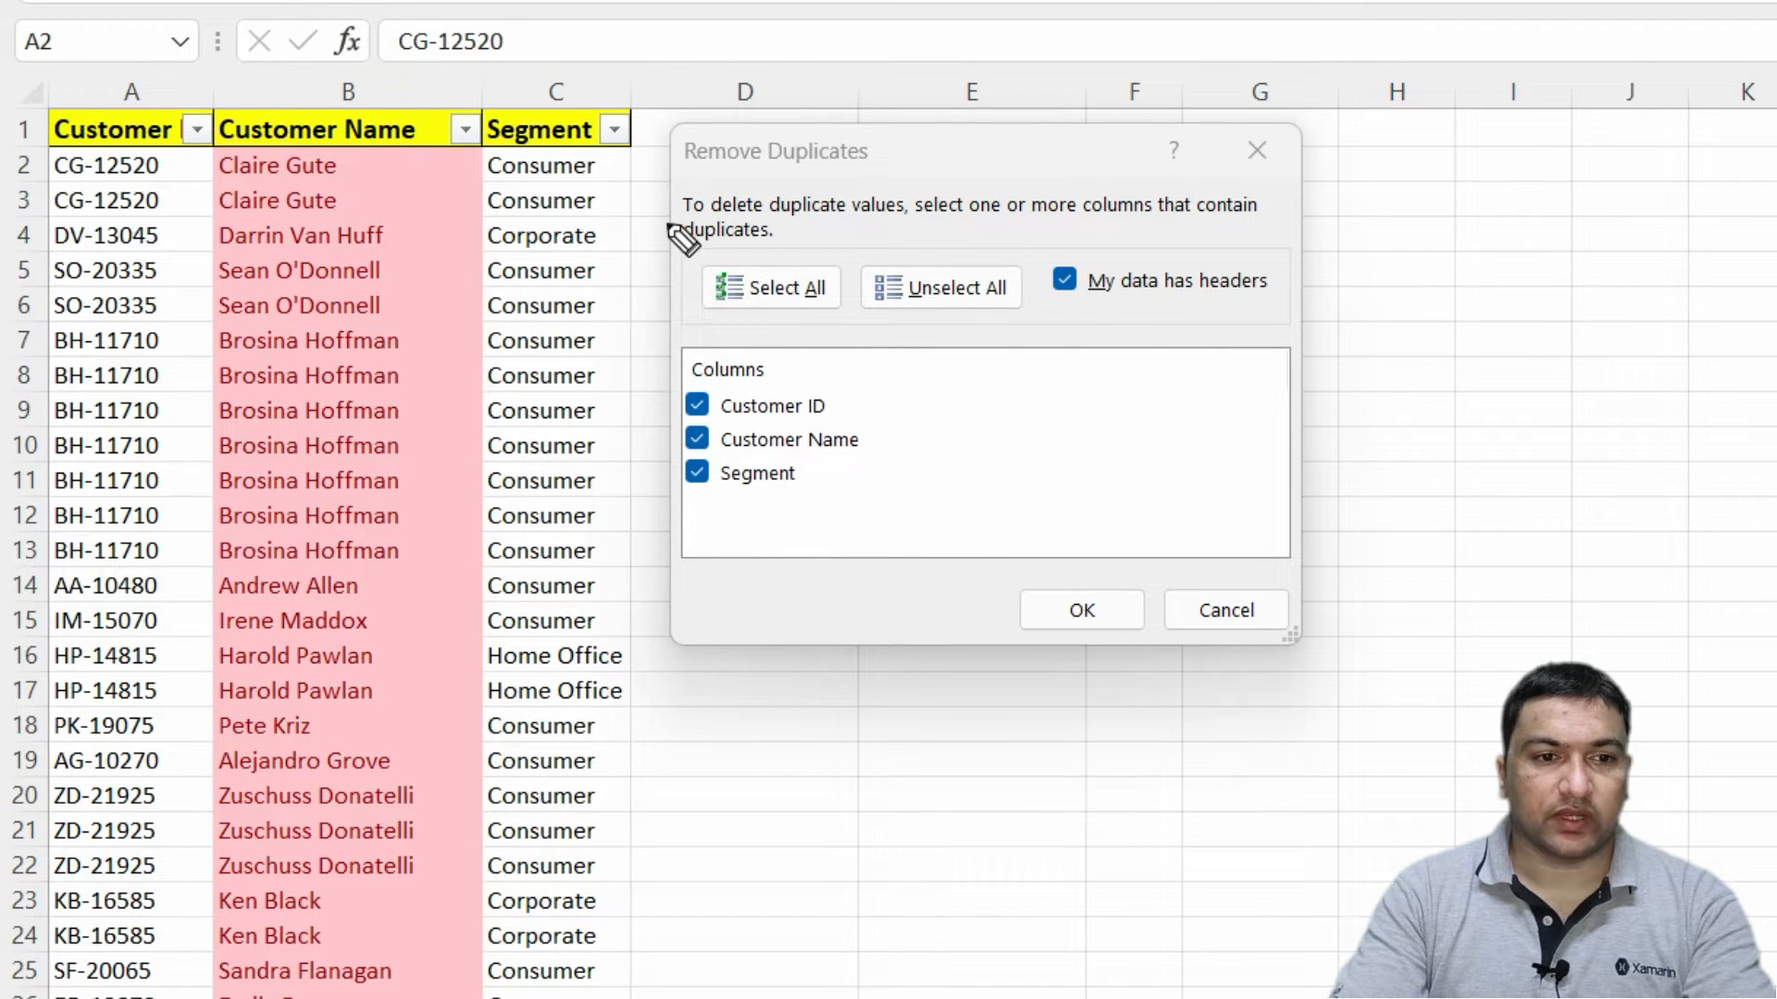
{"action": "left_click_drag", "start_coordinate": [860, 236], "coordinate": [1234, 231]}
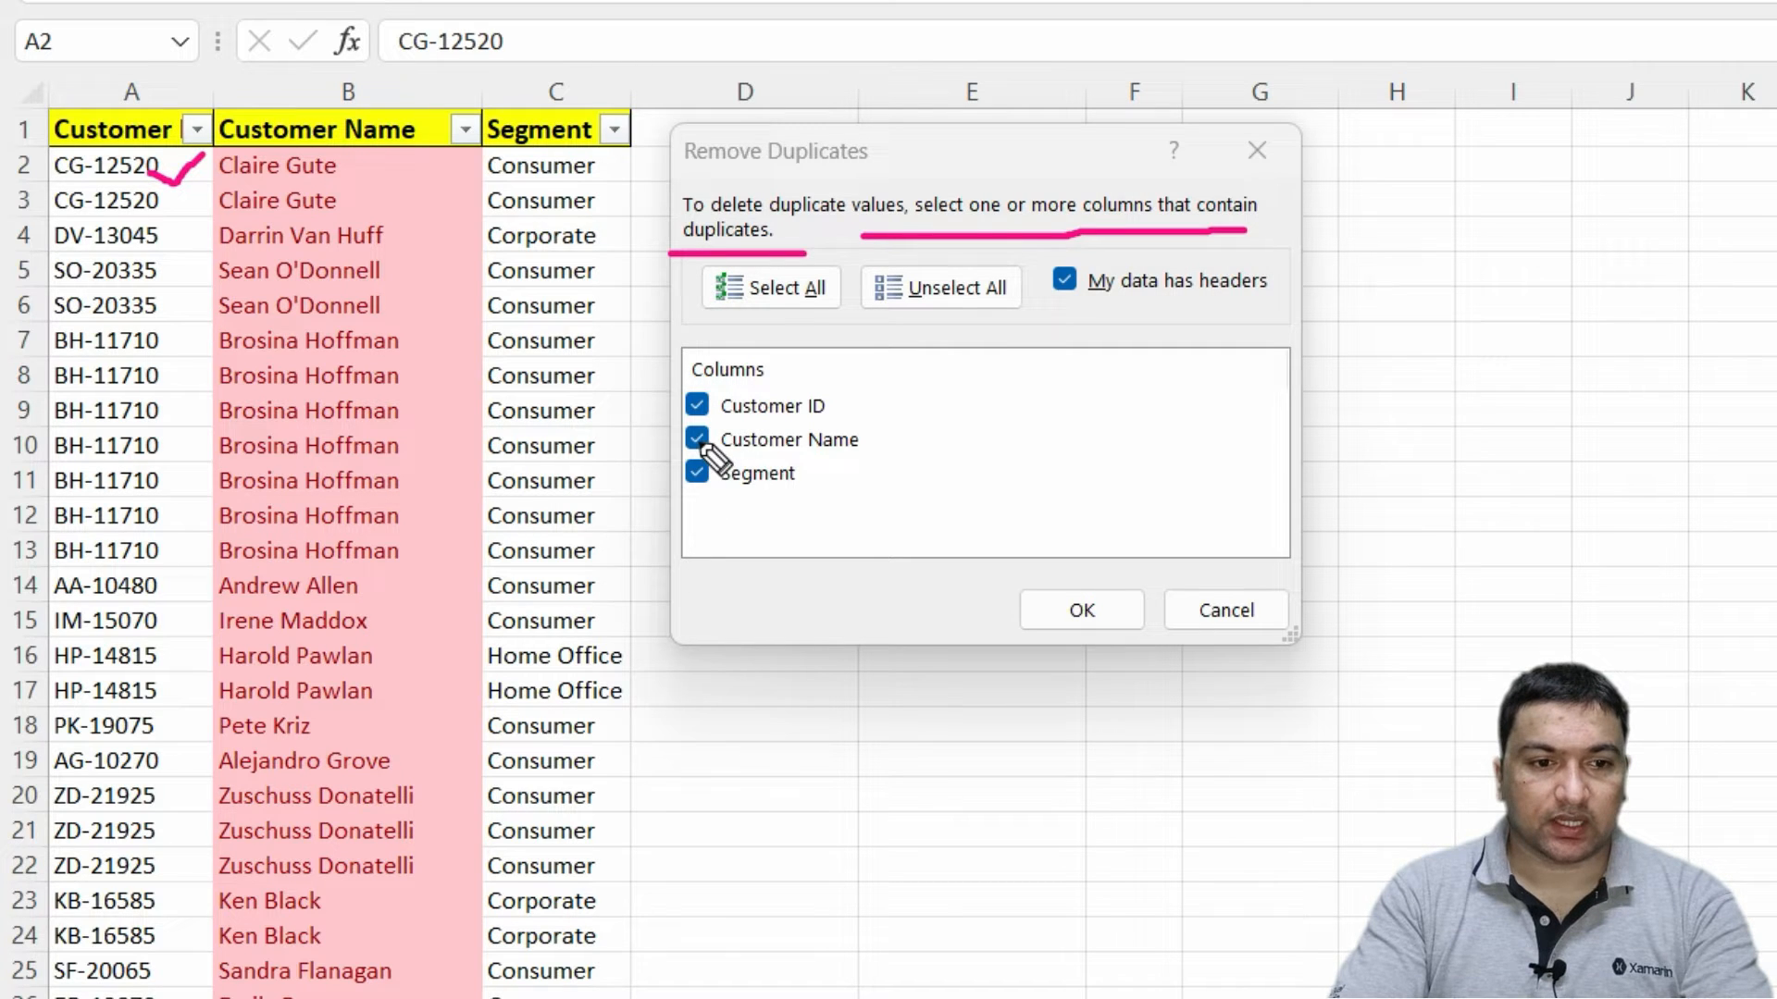
{"action": "mouse_move", "coordinate": [884, 429]}
{"action": "left_mouse_down"}
{"action": "mouse_move", "coordinate": [917, 450]}
{"action": "mouse_move", "coordinate": [881, 455]}
{"action": "mouse_move", "coordinate": [871, 502]}
{"action": "mouse_move", "coordinate": [857, 485]}
{"action": "mouse_move", "coordinate": [838, 500]}
{"action": "left_mouse_up"}
{"action": "left_click_drag", "start_coordinate": [842, 407], "coordinate": [896, 407]}
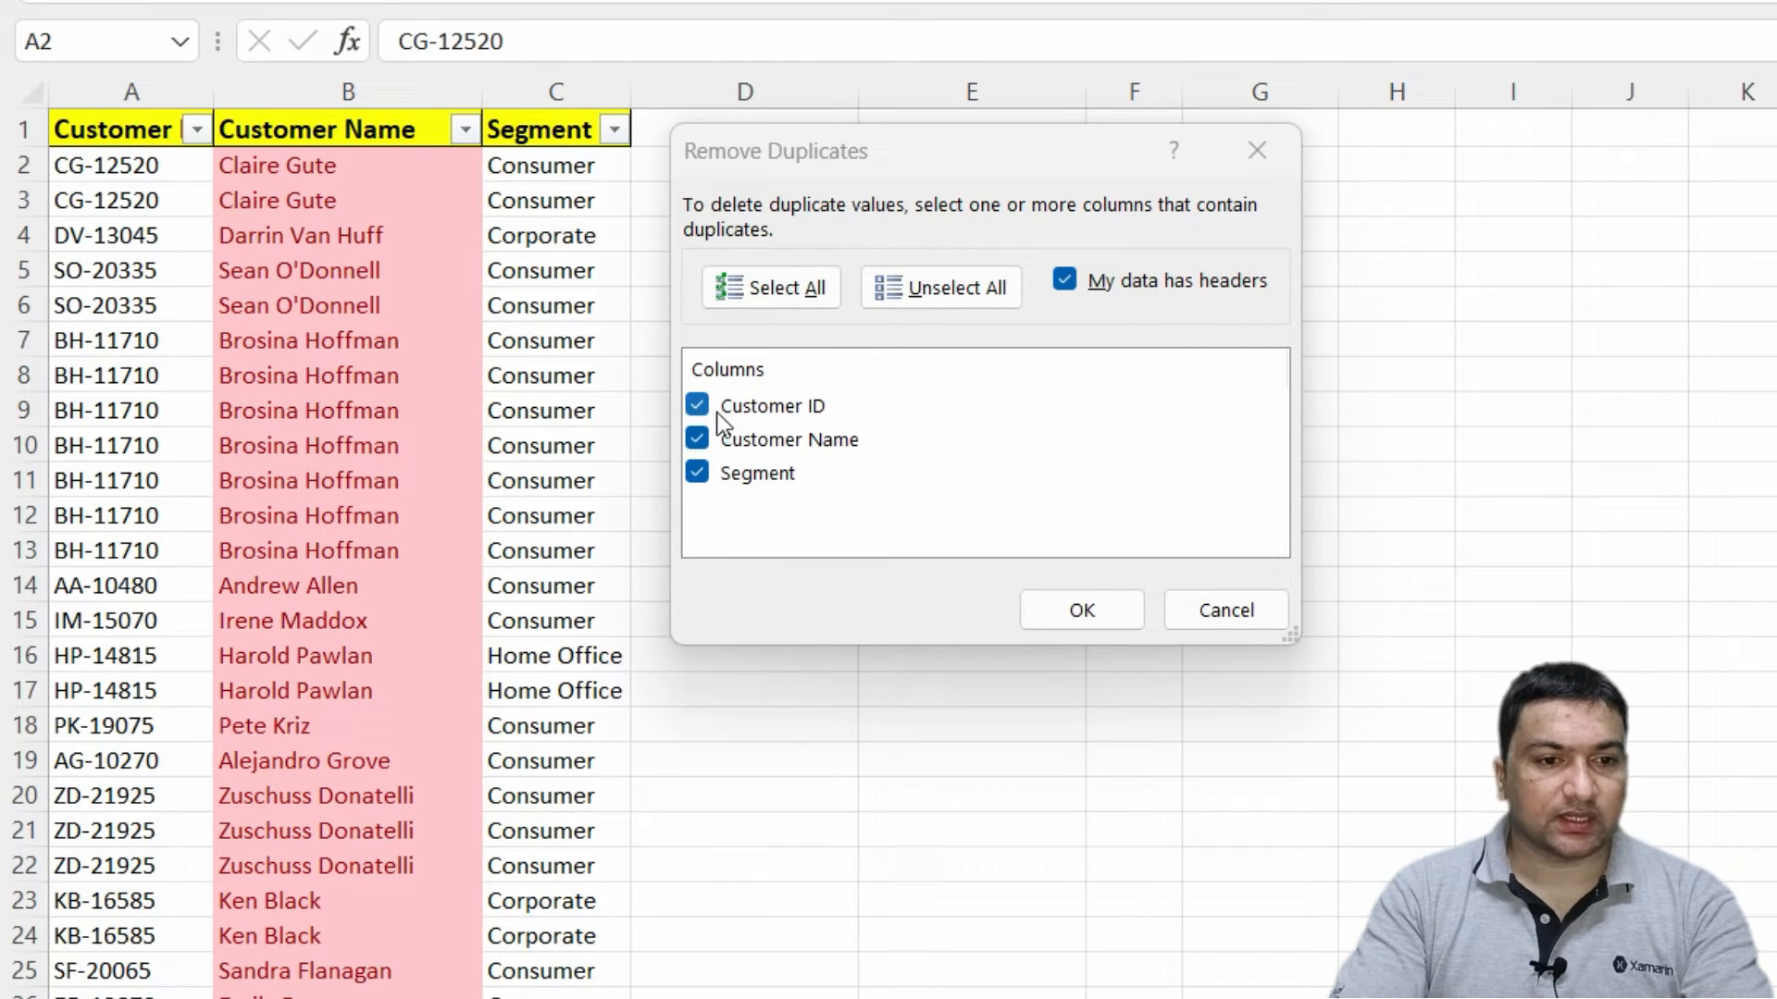
Remove the duplicate customer records based on Customer ID only, excluding Customer Name and Segment, and dismiss the result message.
{"action": "left_click", "coordinate": [697, 438]}
{"action": "left_click", "coordinate": [697, 472]}
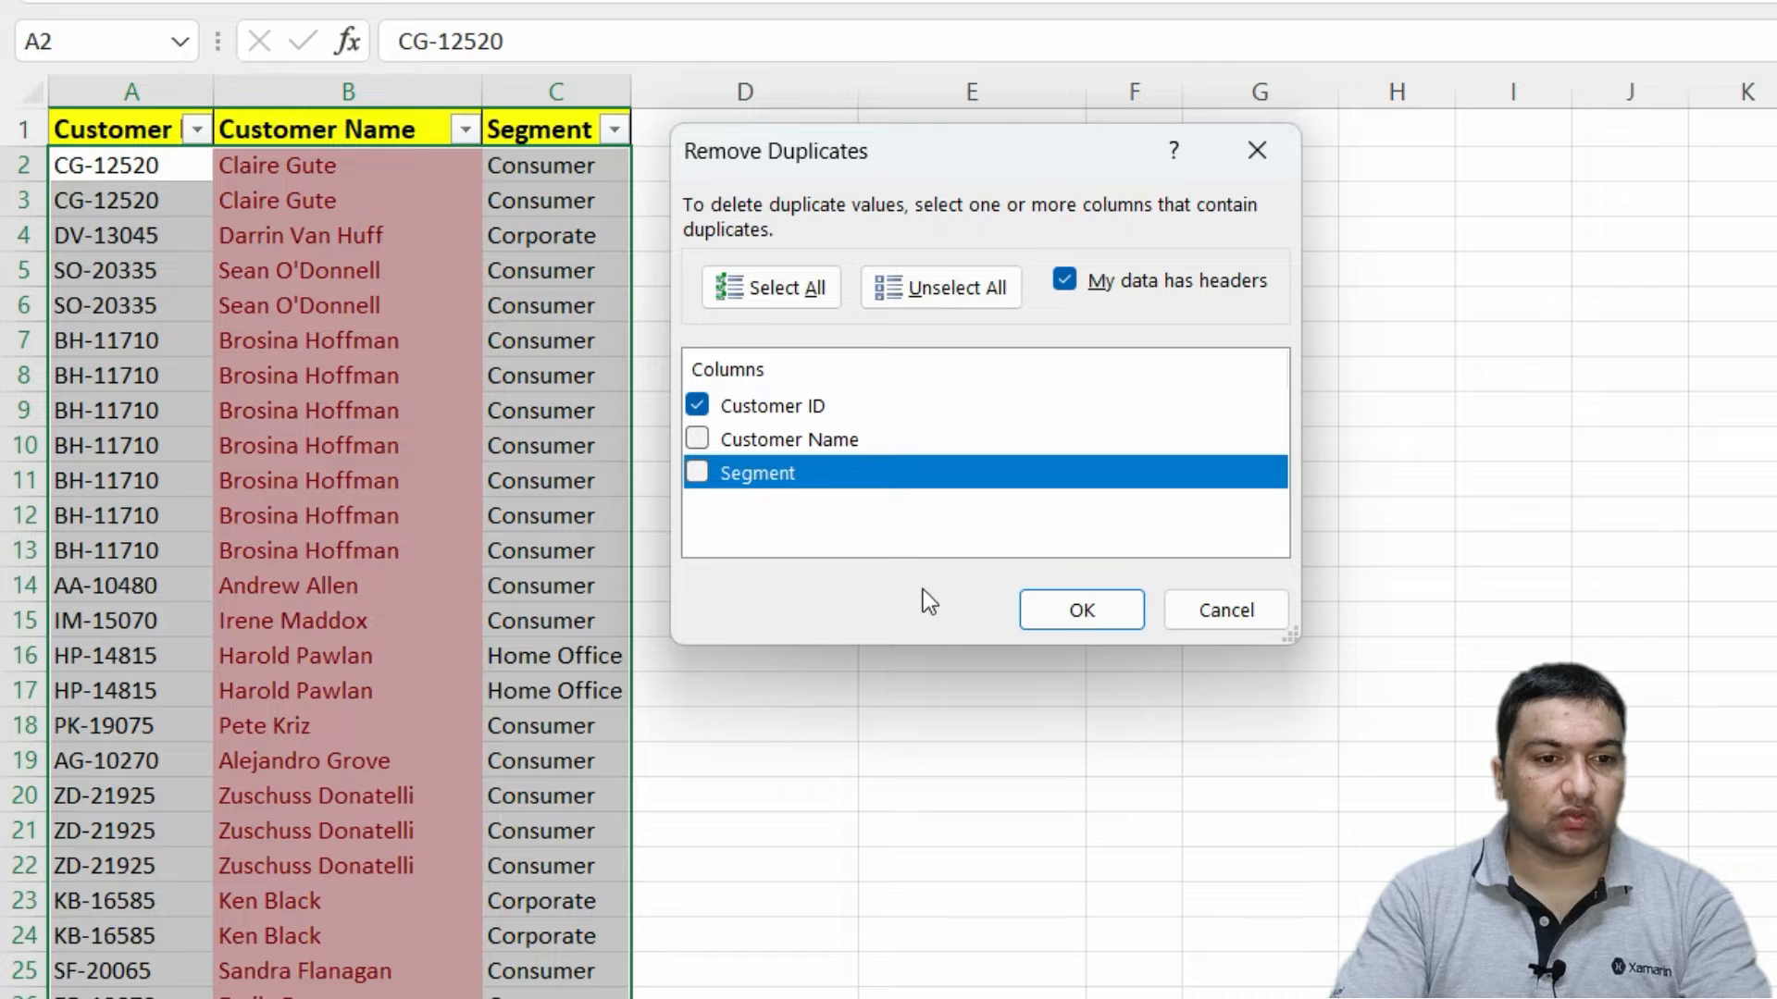
{"action": "left_click_drag", "start_coordinate": [745, 161], "coordinate": [752, 164]}
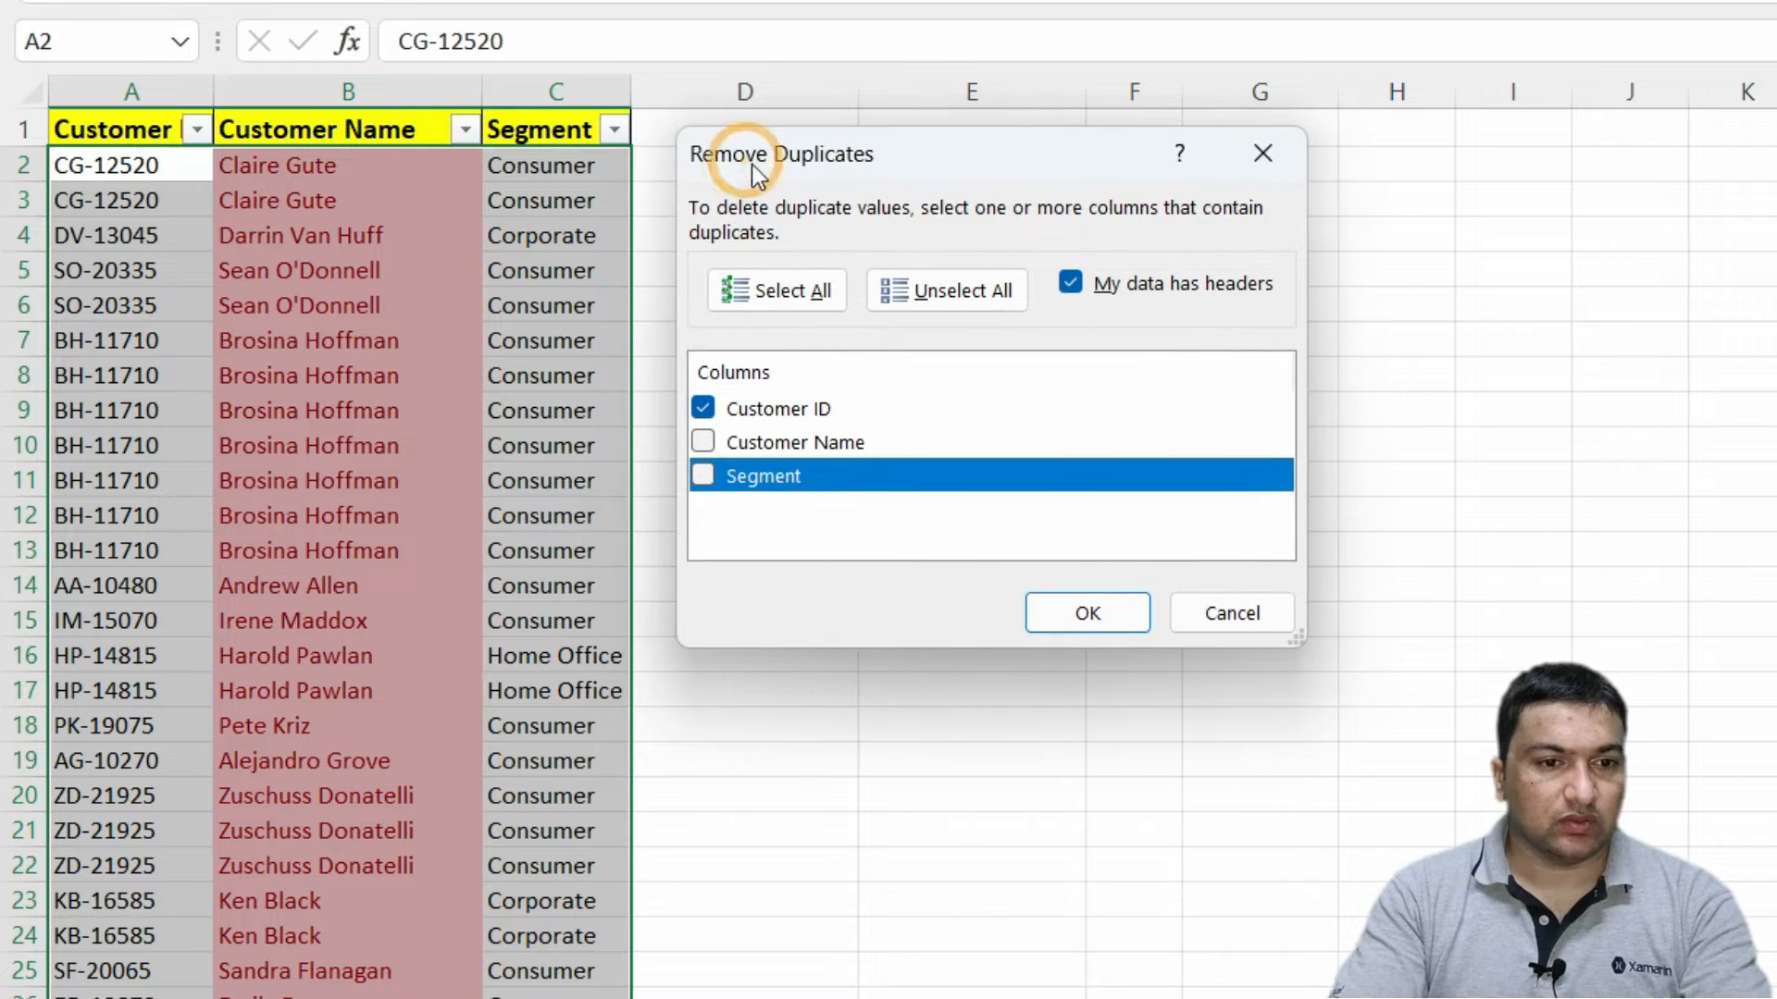
{"action": "left_click", "coordinate": [962, 528]}
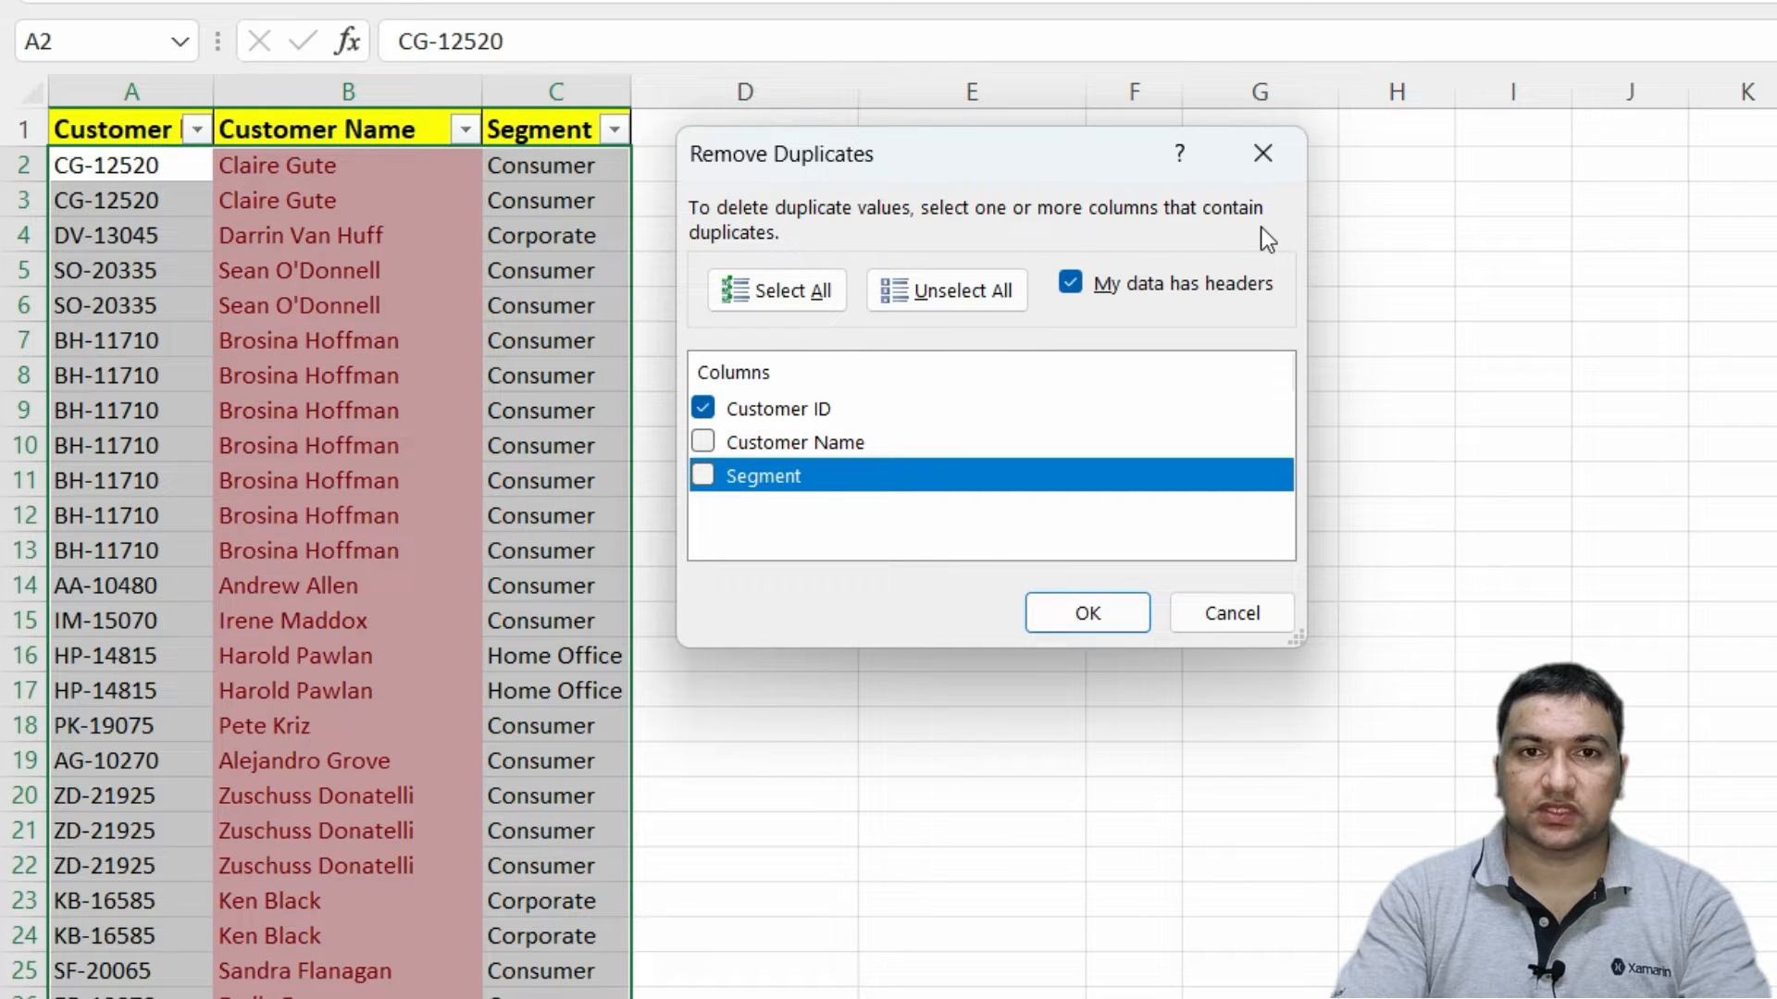
{"action": "left_click", "coordinate": [1025, 228]}
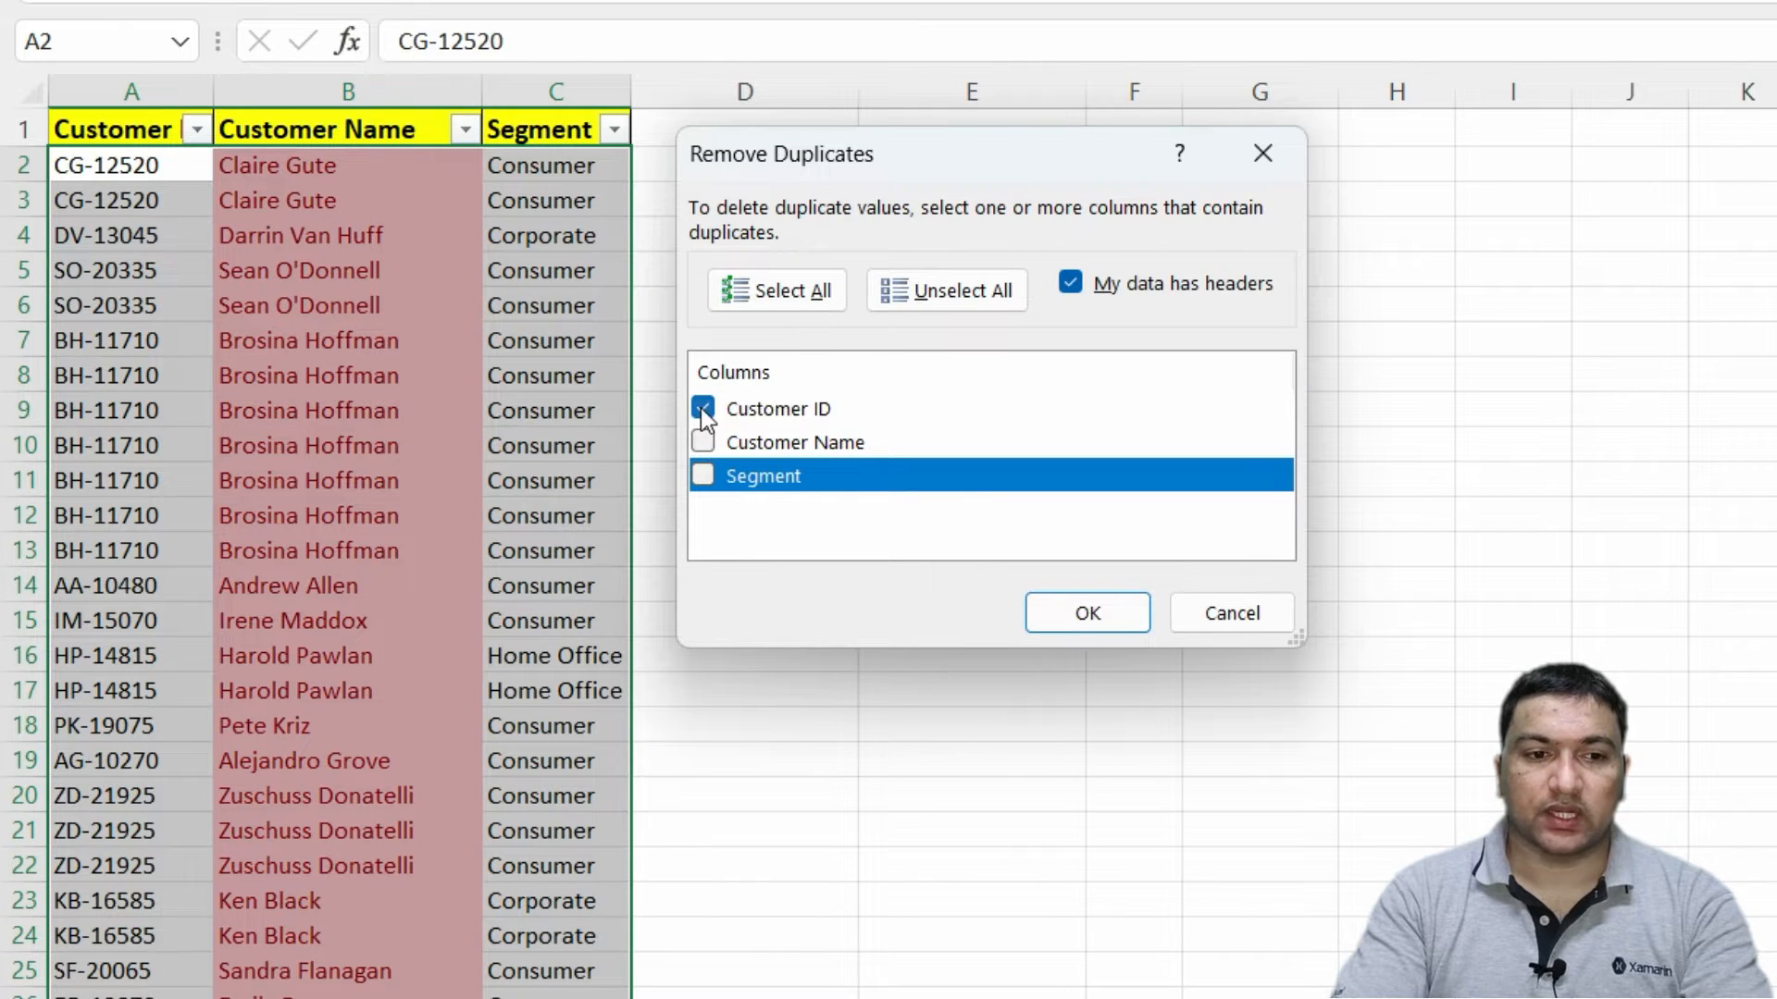
{"action": "left_click", "coordinate": [821, 414]}
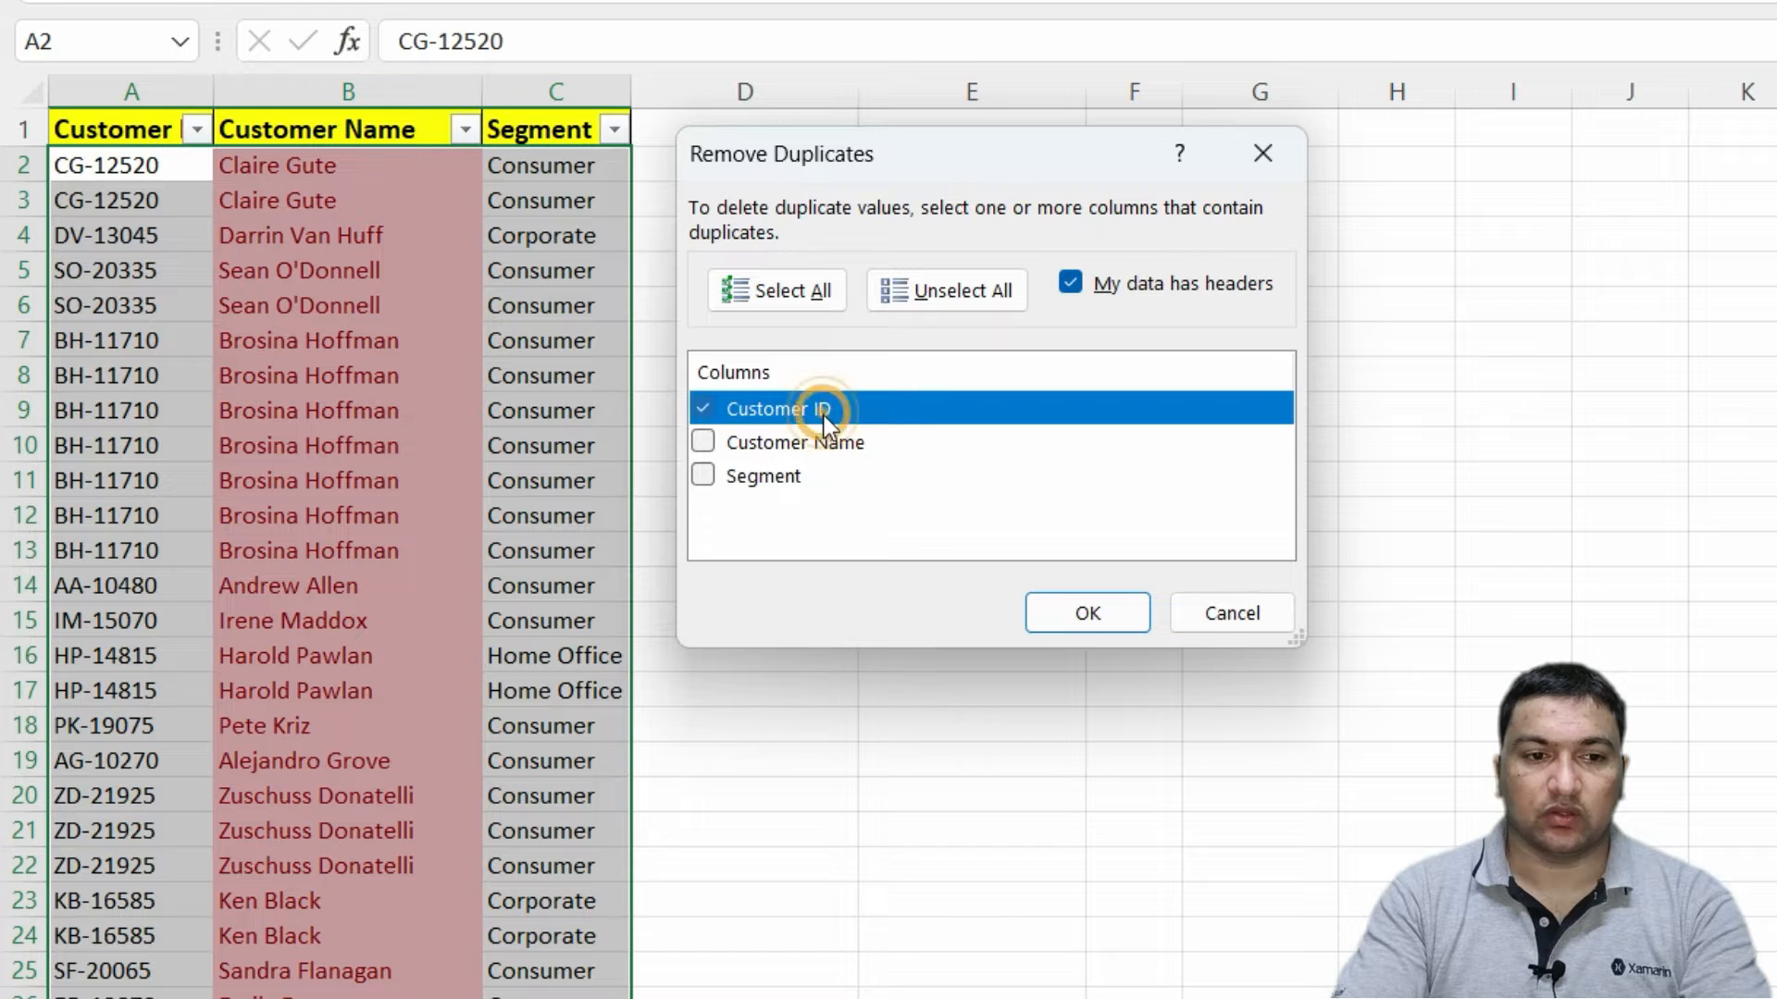
{"action": "left_click", "coordinate": [816, 414]}
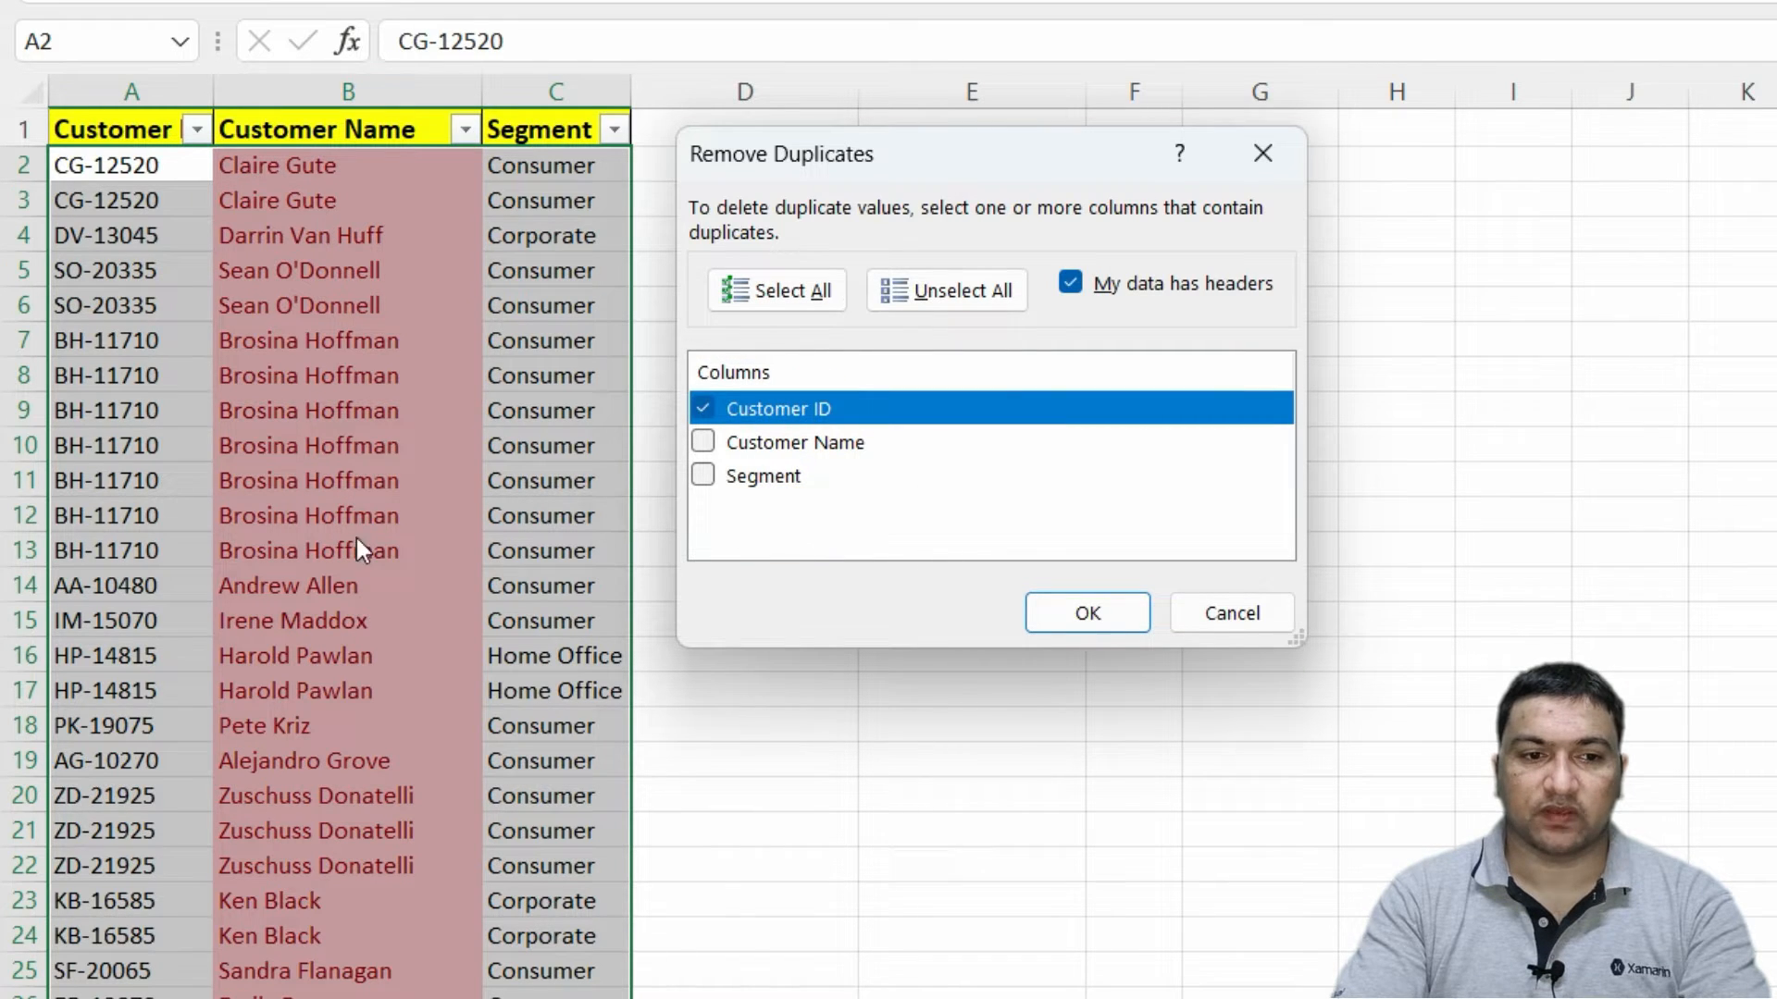
{"action": "left_click", "coordinate": [1102, 613]}
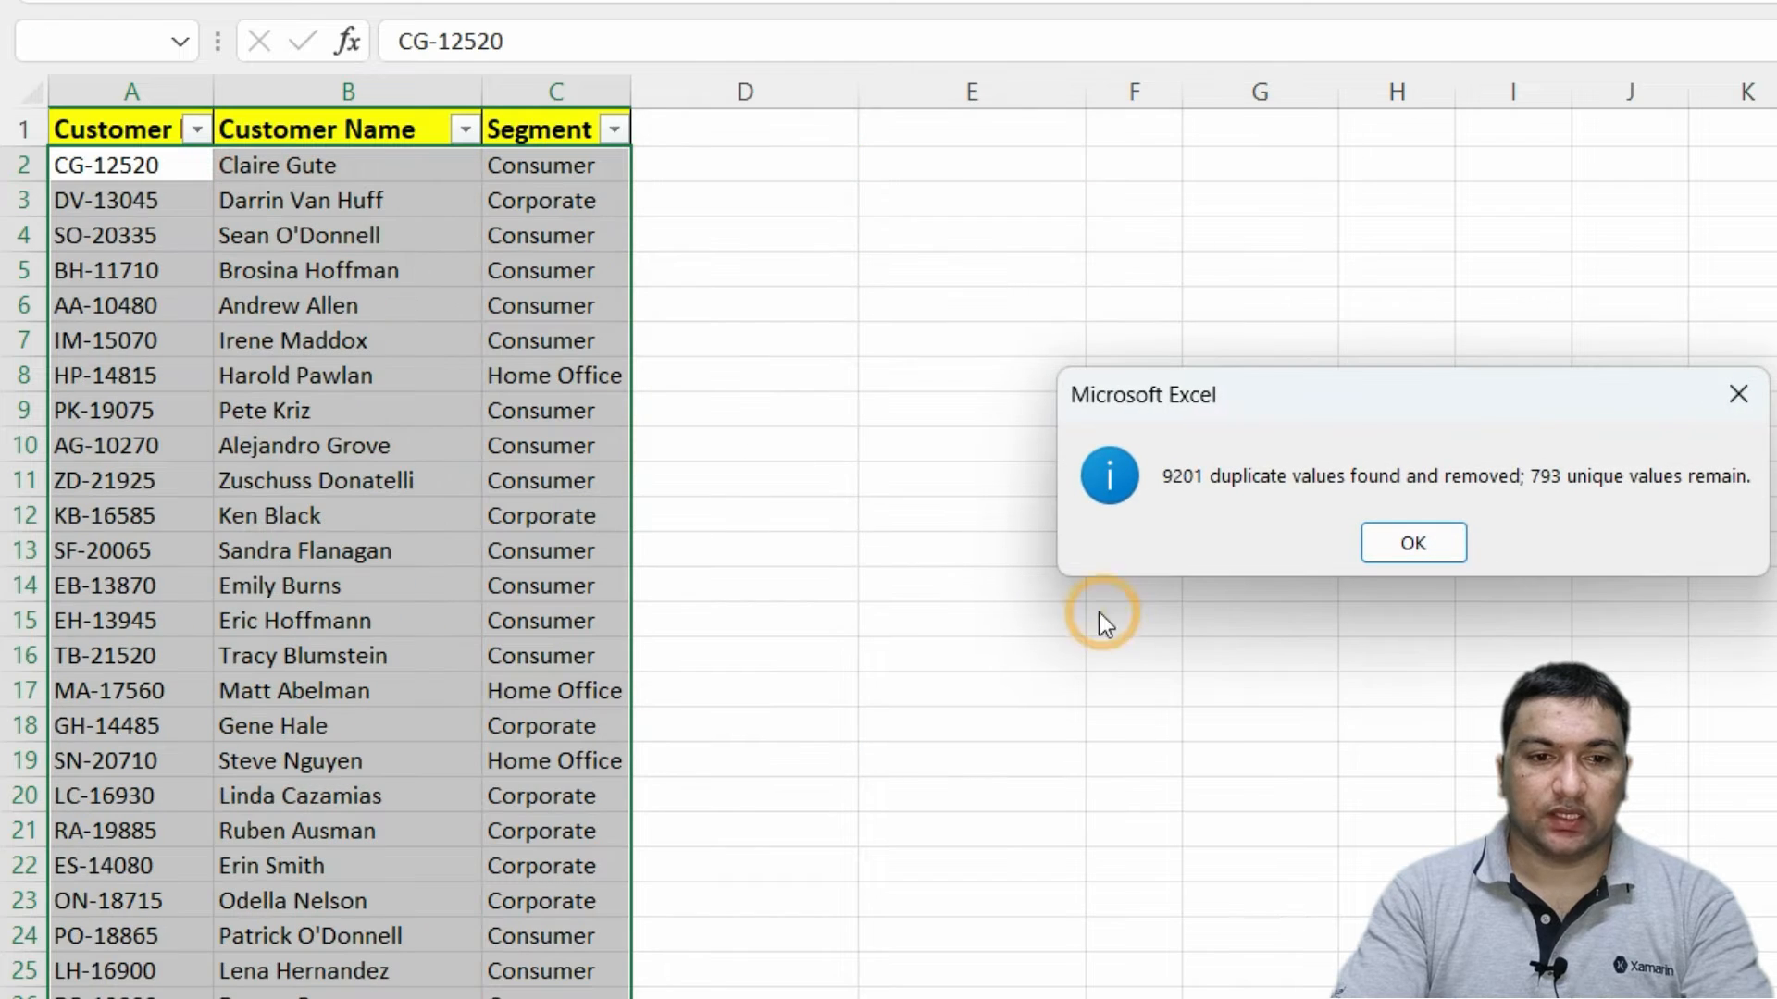
{"action": "left_click_drag", "start_coordinate": [1246, 397], "coordinate": [818, 148]}
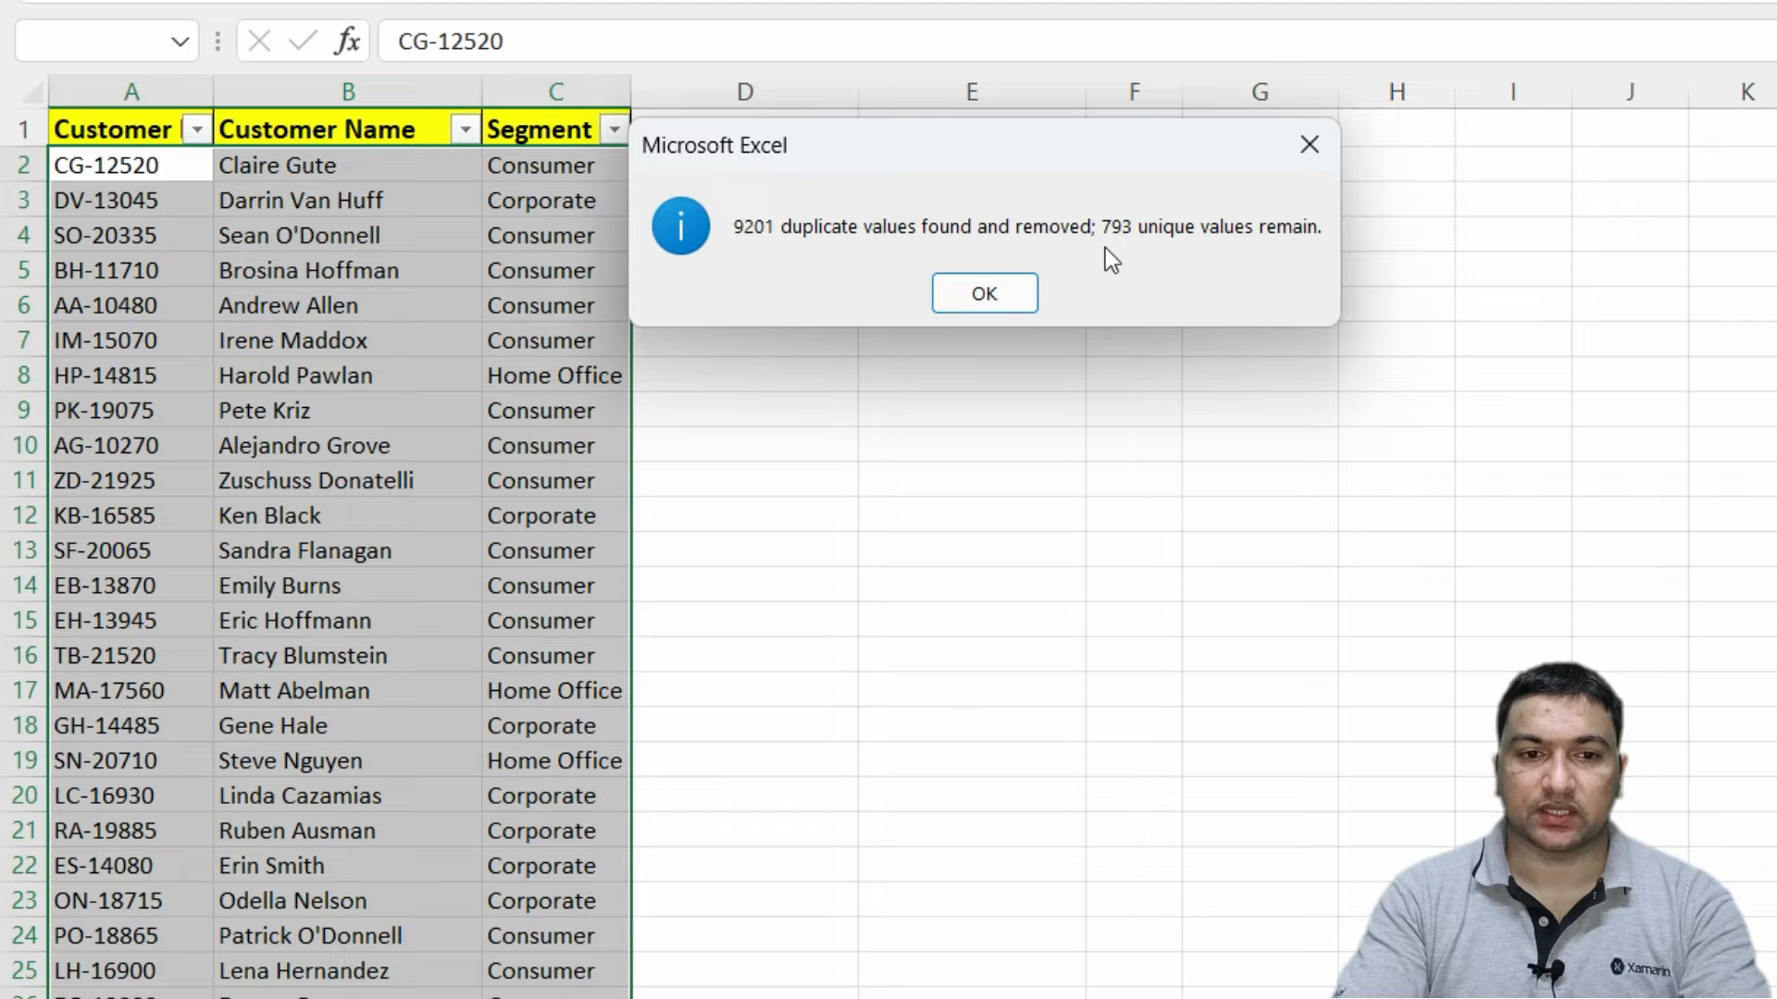
{"action": "left_click", "coordinate": [984, 295]}
Check the Customer Name column's filter options on the Customer sheet for color and text filtering.
{"action": "left_click", "coordinate": [319, 201]}
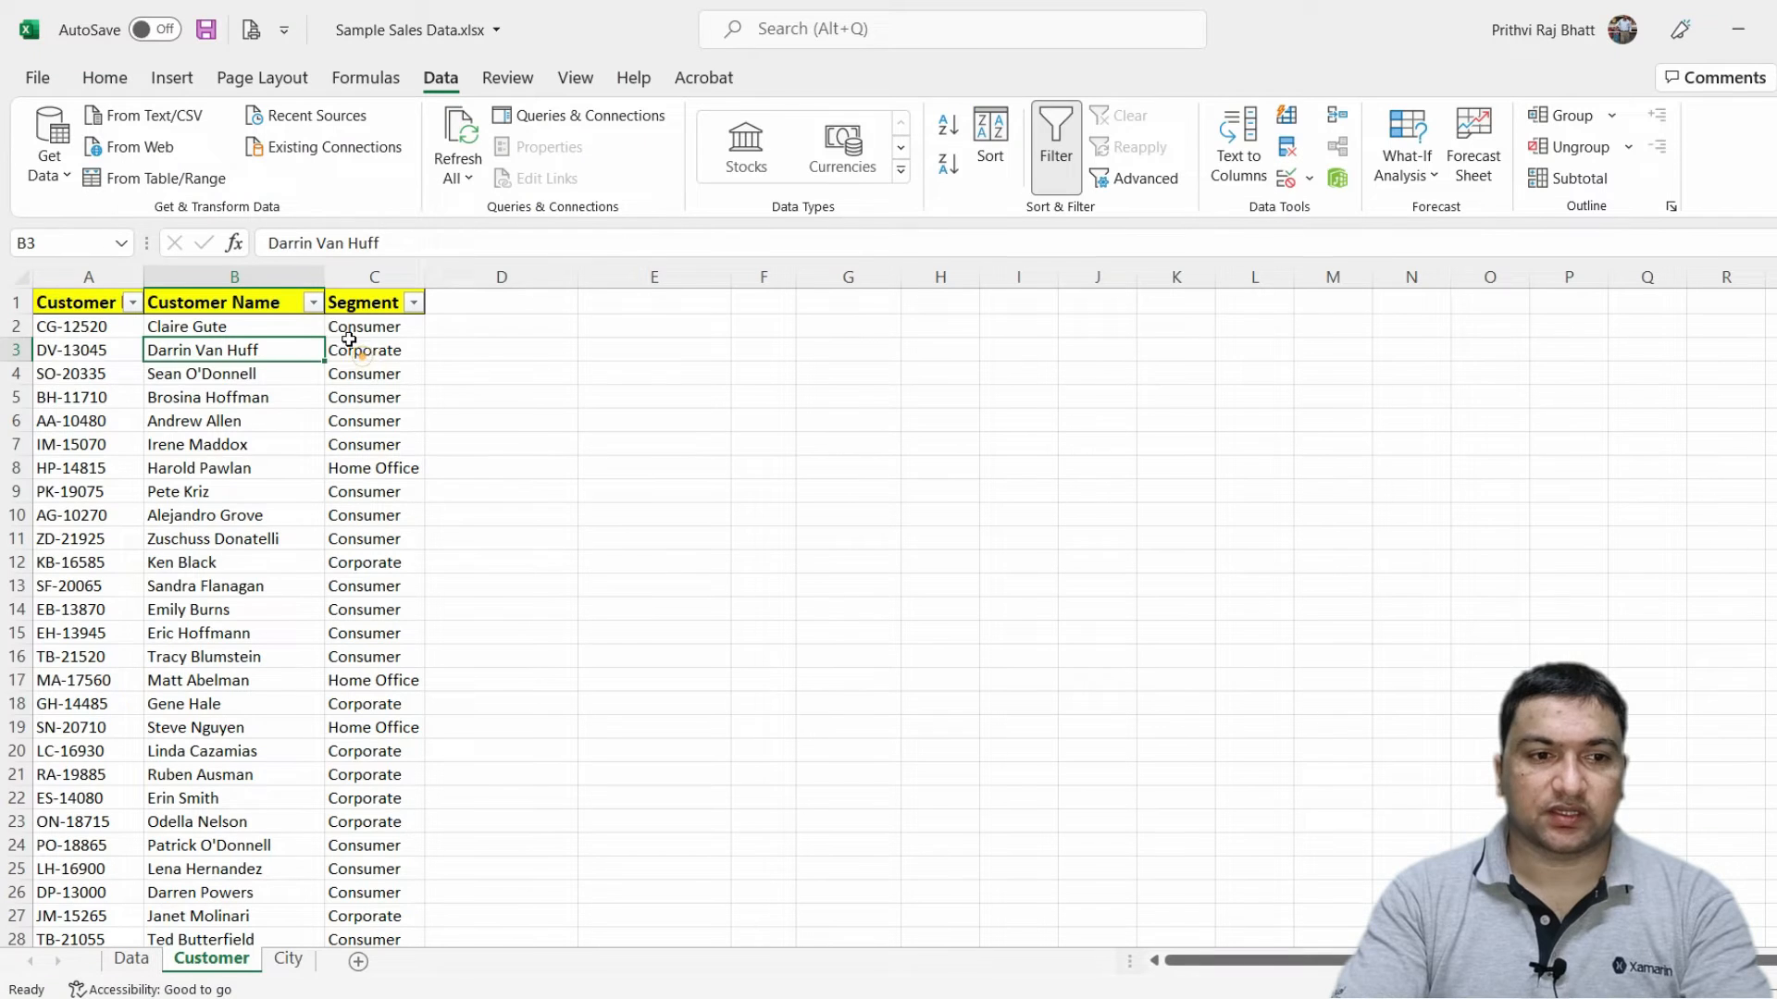
{"action": "left_click", "coordinate": [315, 303]}
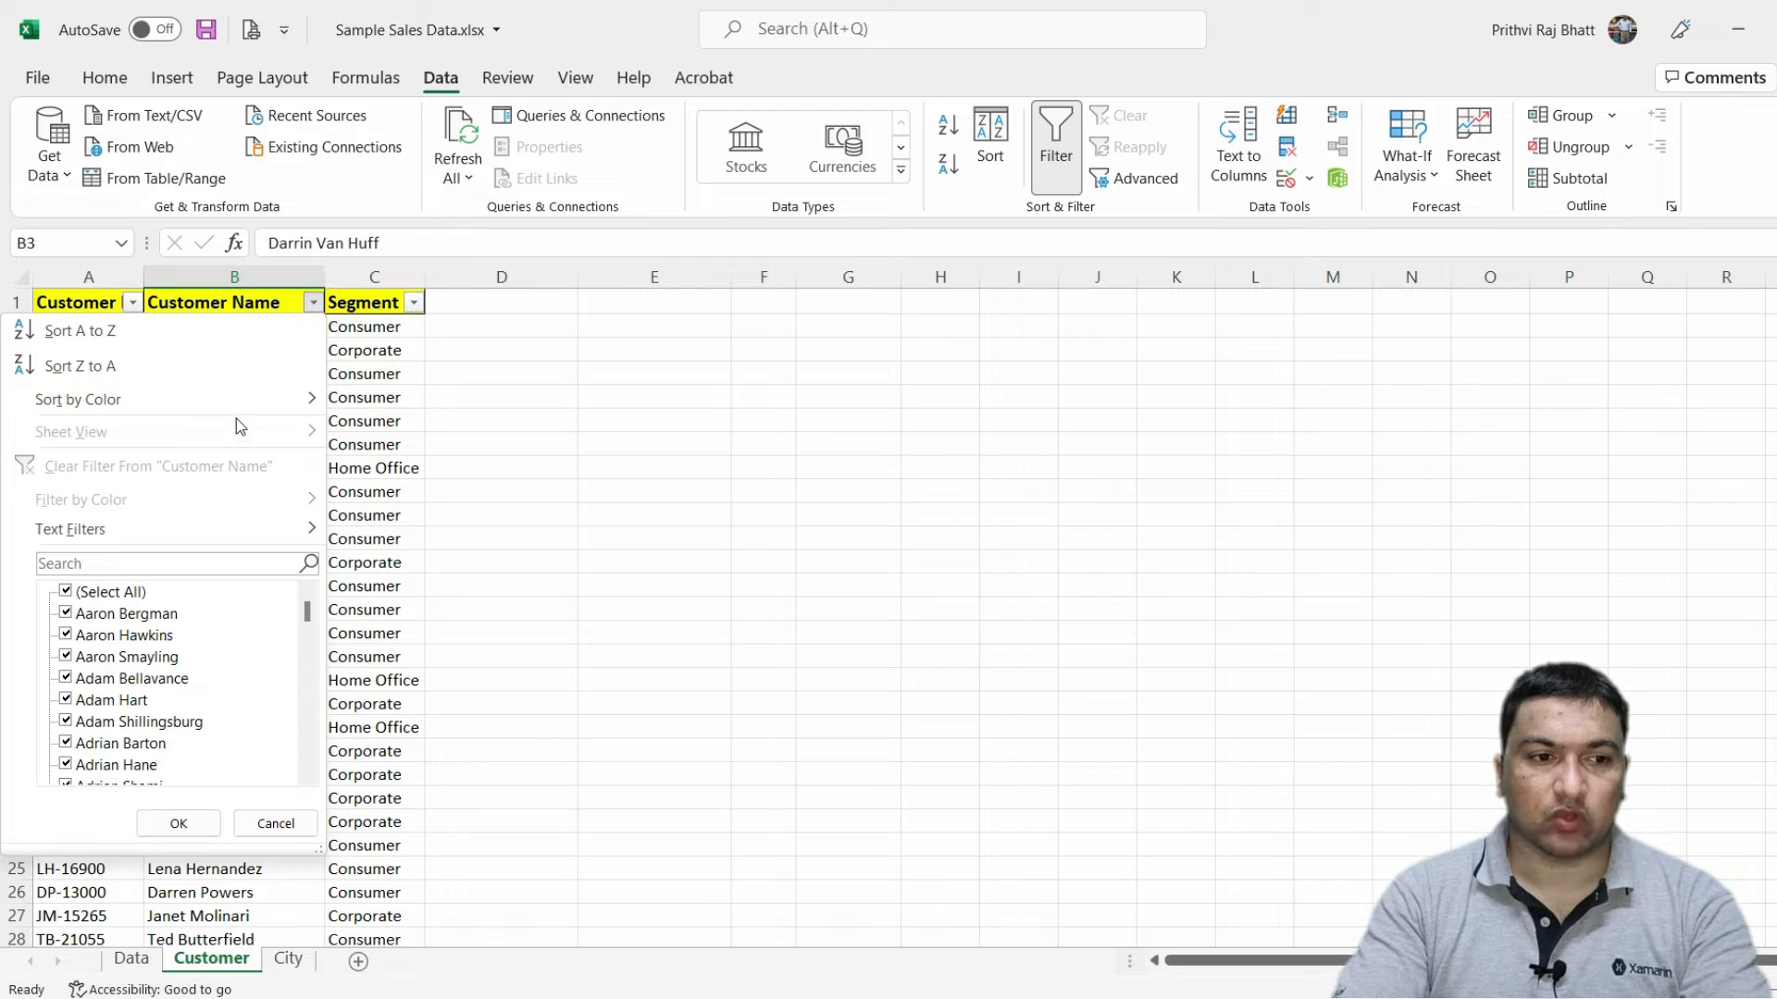
{"action": "left_click", "coordinate": [232, 389]}
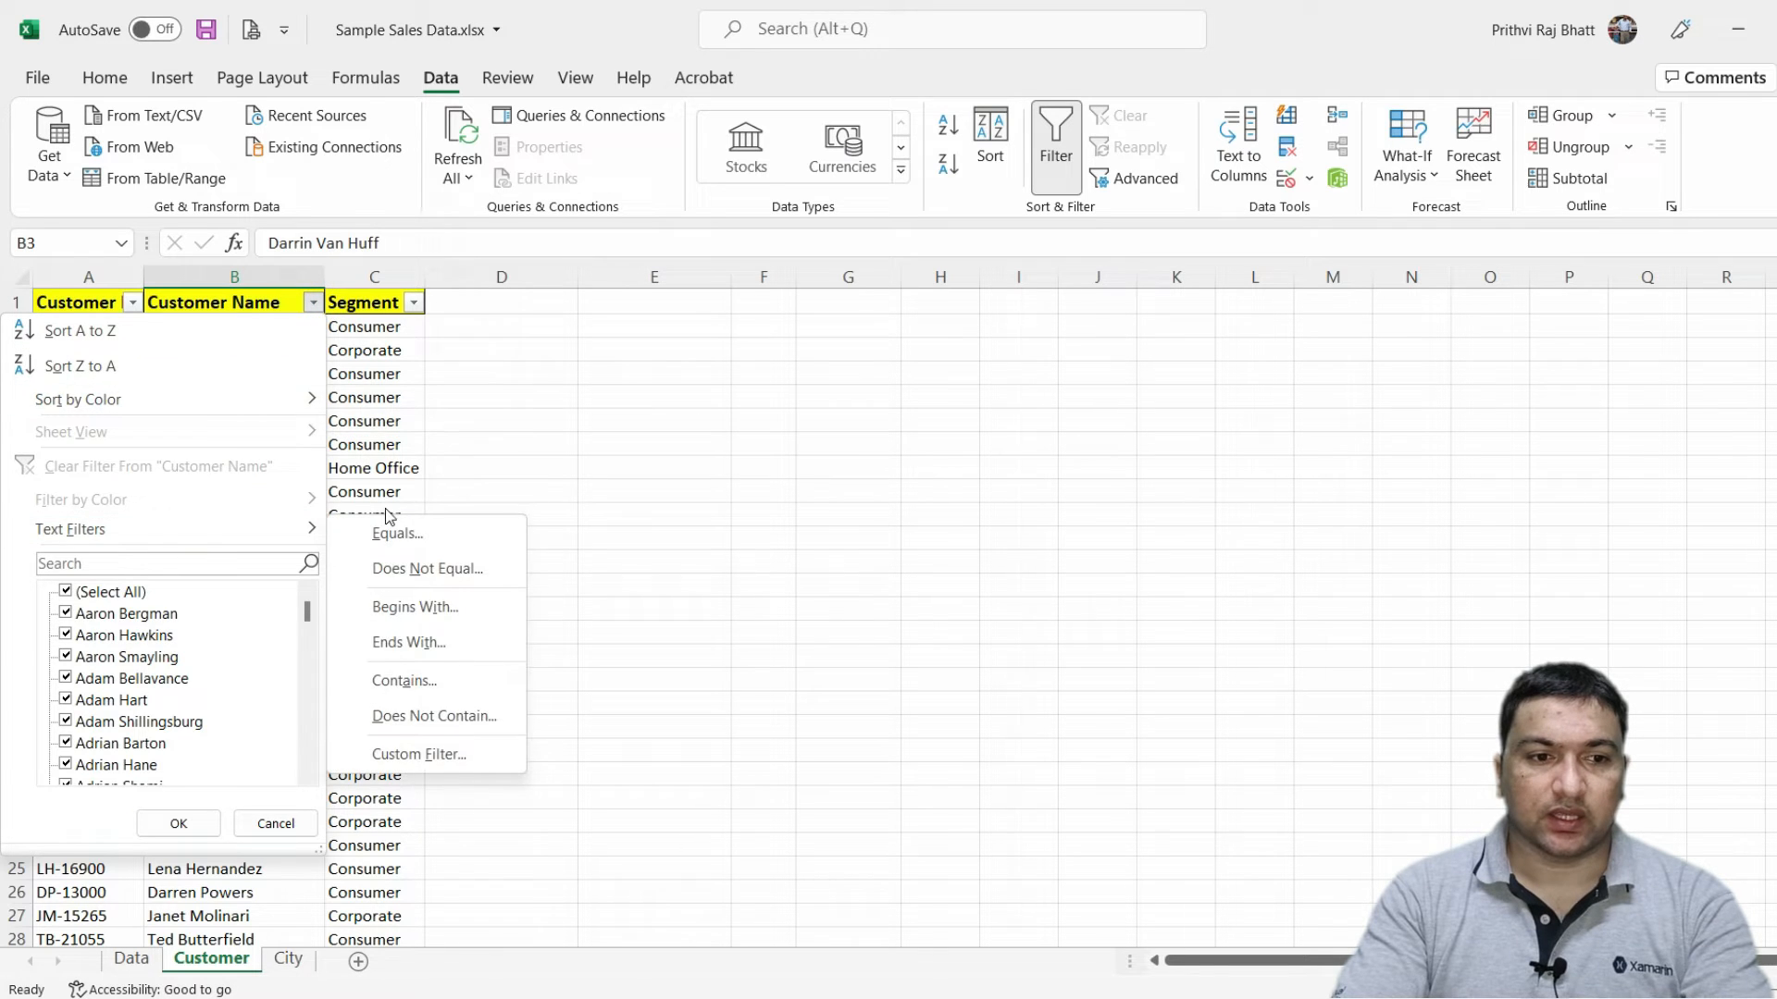
{"action": "left_click", "coordinate": [380, 417]}
Apply a Duplicate Values highlight with Light Red Fill with Dark Red Text to the Customer Name column and review the names.
{"action": "left_click", "coordinate": [234, 276]}
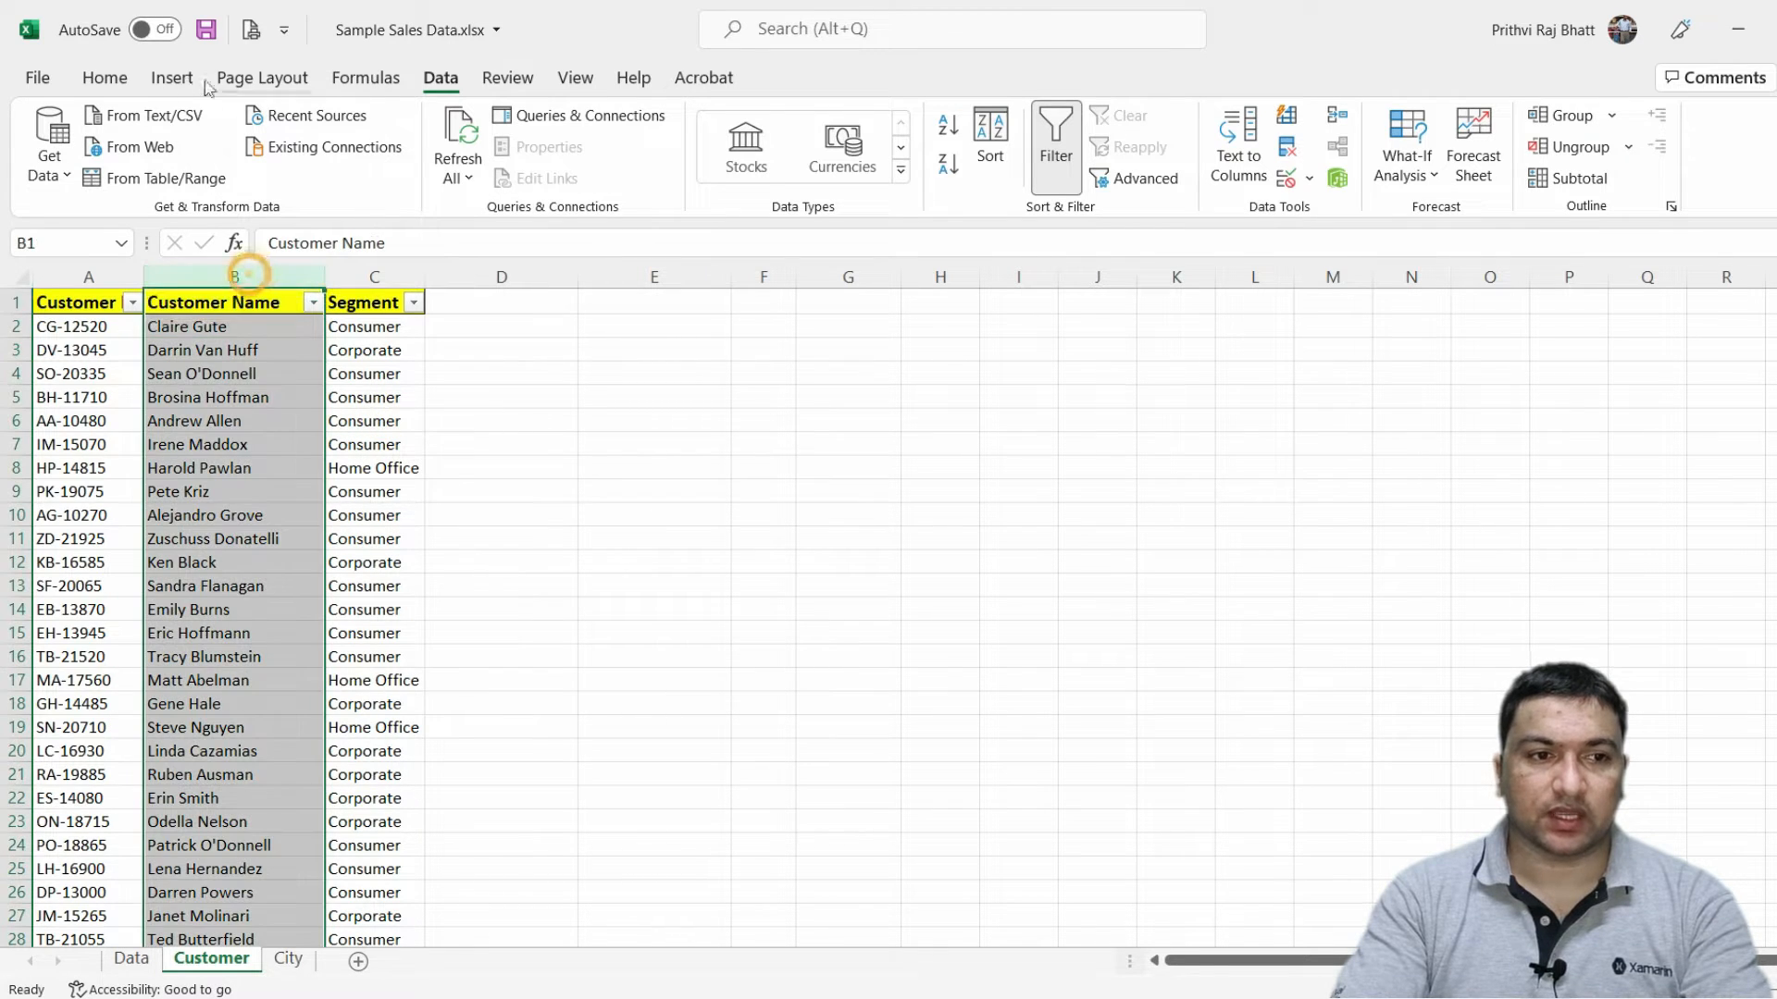
{"action": "left_click", "coordinate": [104, 77]}
{"action": "left_click", "coordinate": [1098, 157]}
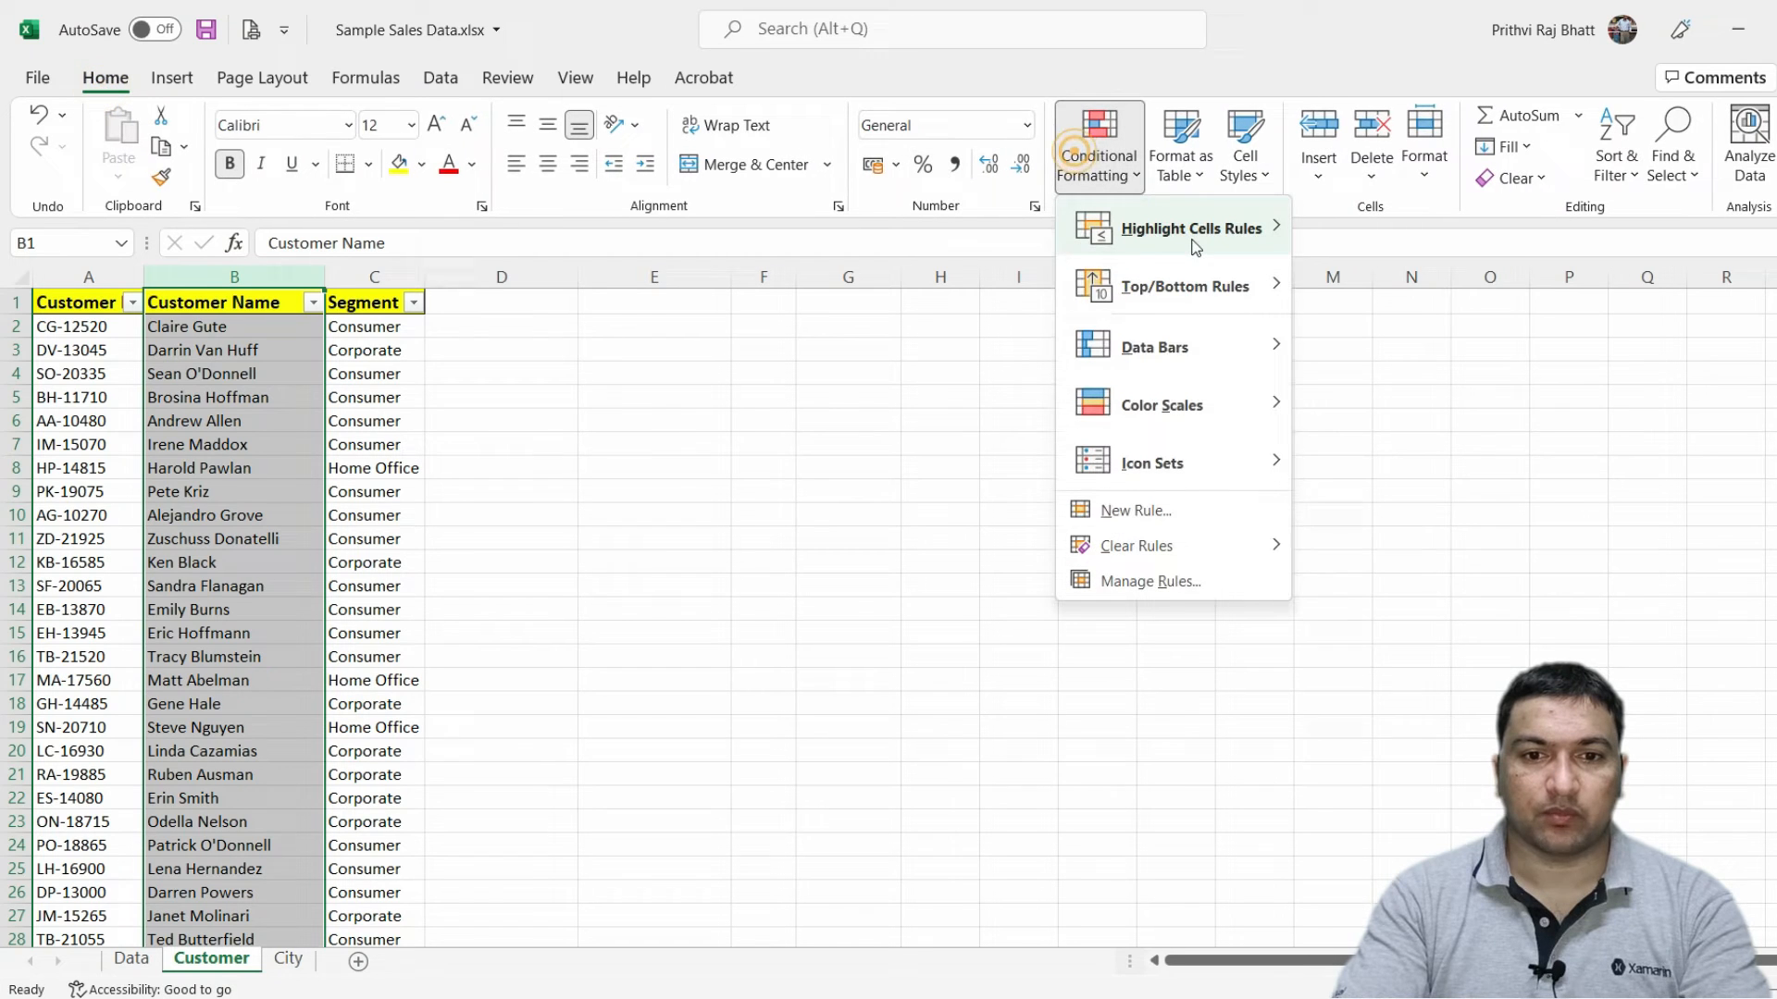
{"action": "left_click", "coordinate": [1191, 232]}
{"action": "left_click", "coordinate": [1420, 583]}
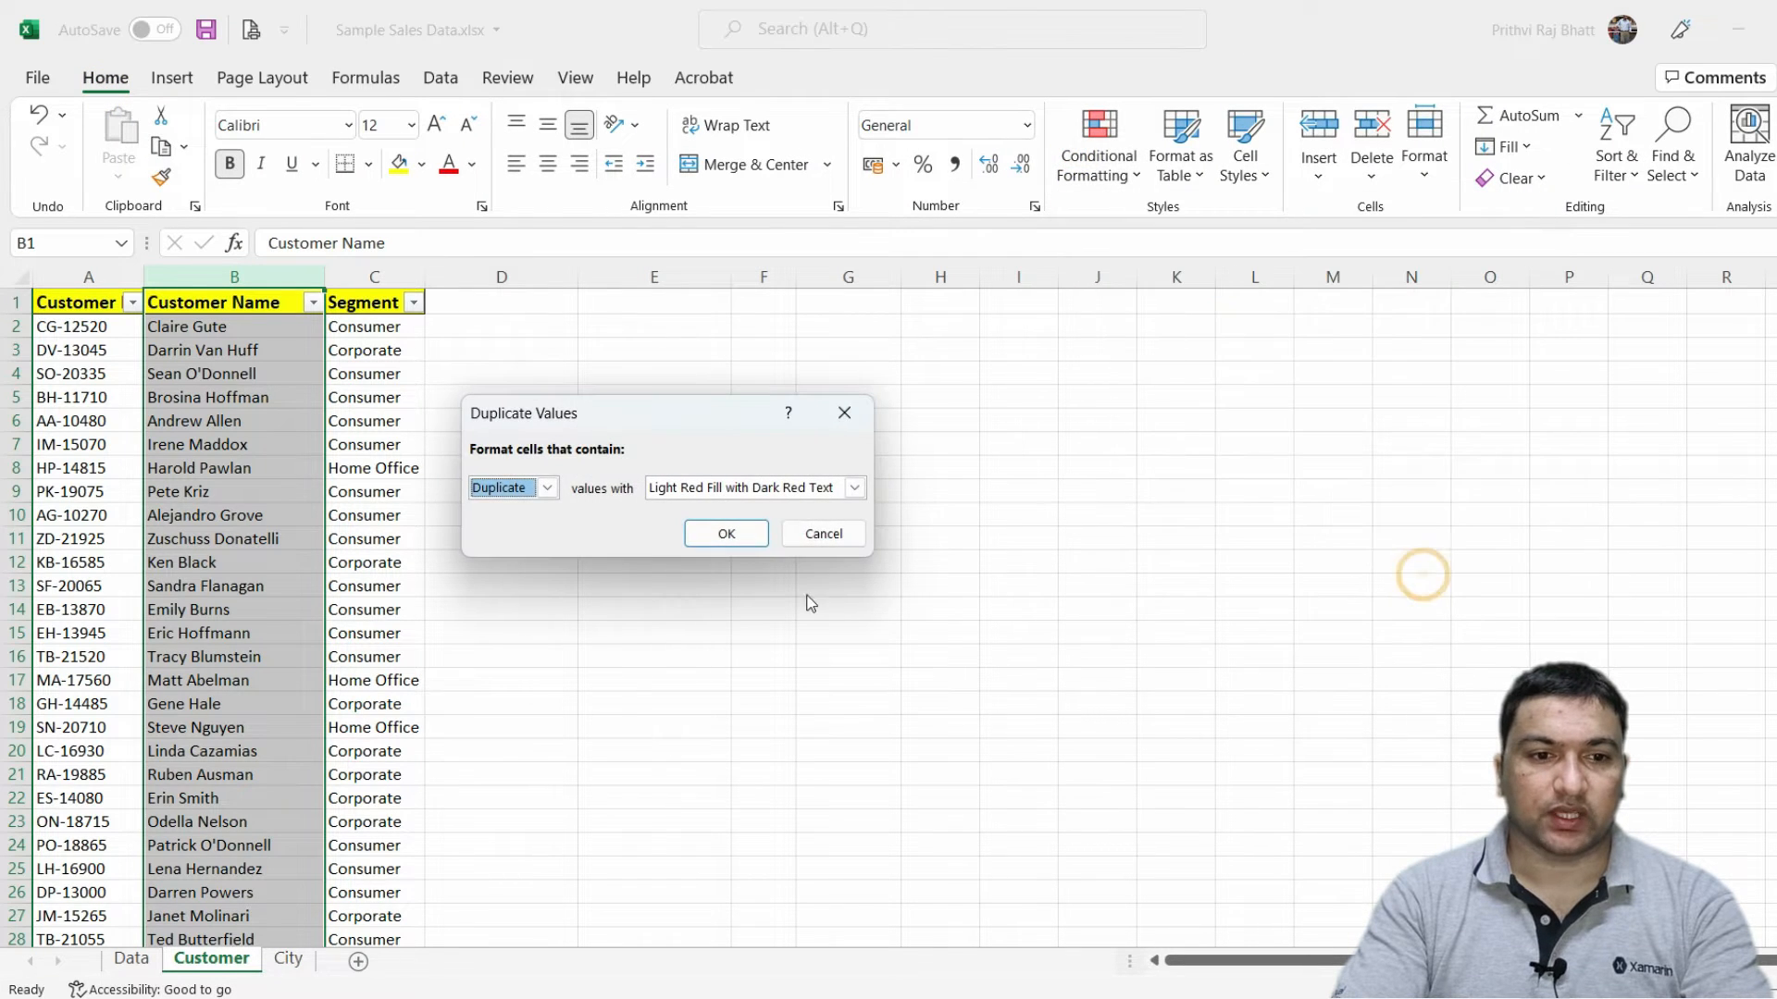
{"action": "left_click", "coordinate": [743, 532]}
{"action": "left_click", "coordinate": [238, 446]}
{"action": "scroll", "coordinate": [213, 597], "scroll_direction": "down", "scroll_amount": 5}
{"action": "scroll", "coordinate": [188, 574], "scroll_direction": "up", "scroll_amount": 5}
Apply a Duplicate Values highlight with Light Red Fill with Dark Red Text to the whole Customer ID column.
{"action": "left_click", "coordinate": [71, 374]}
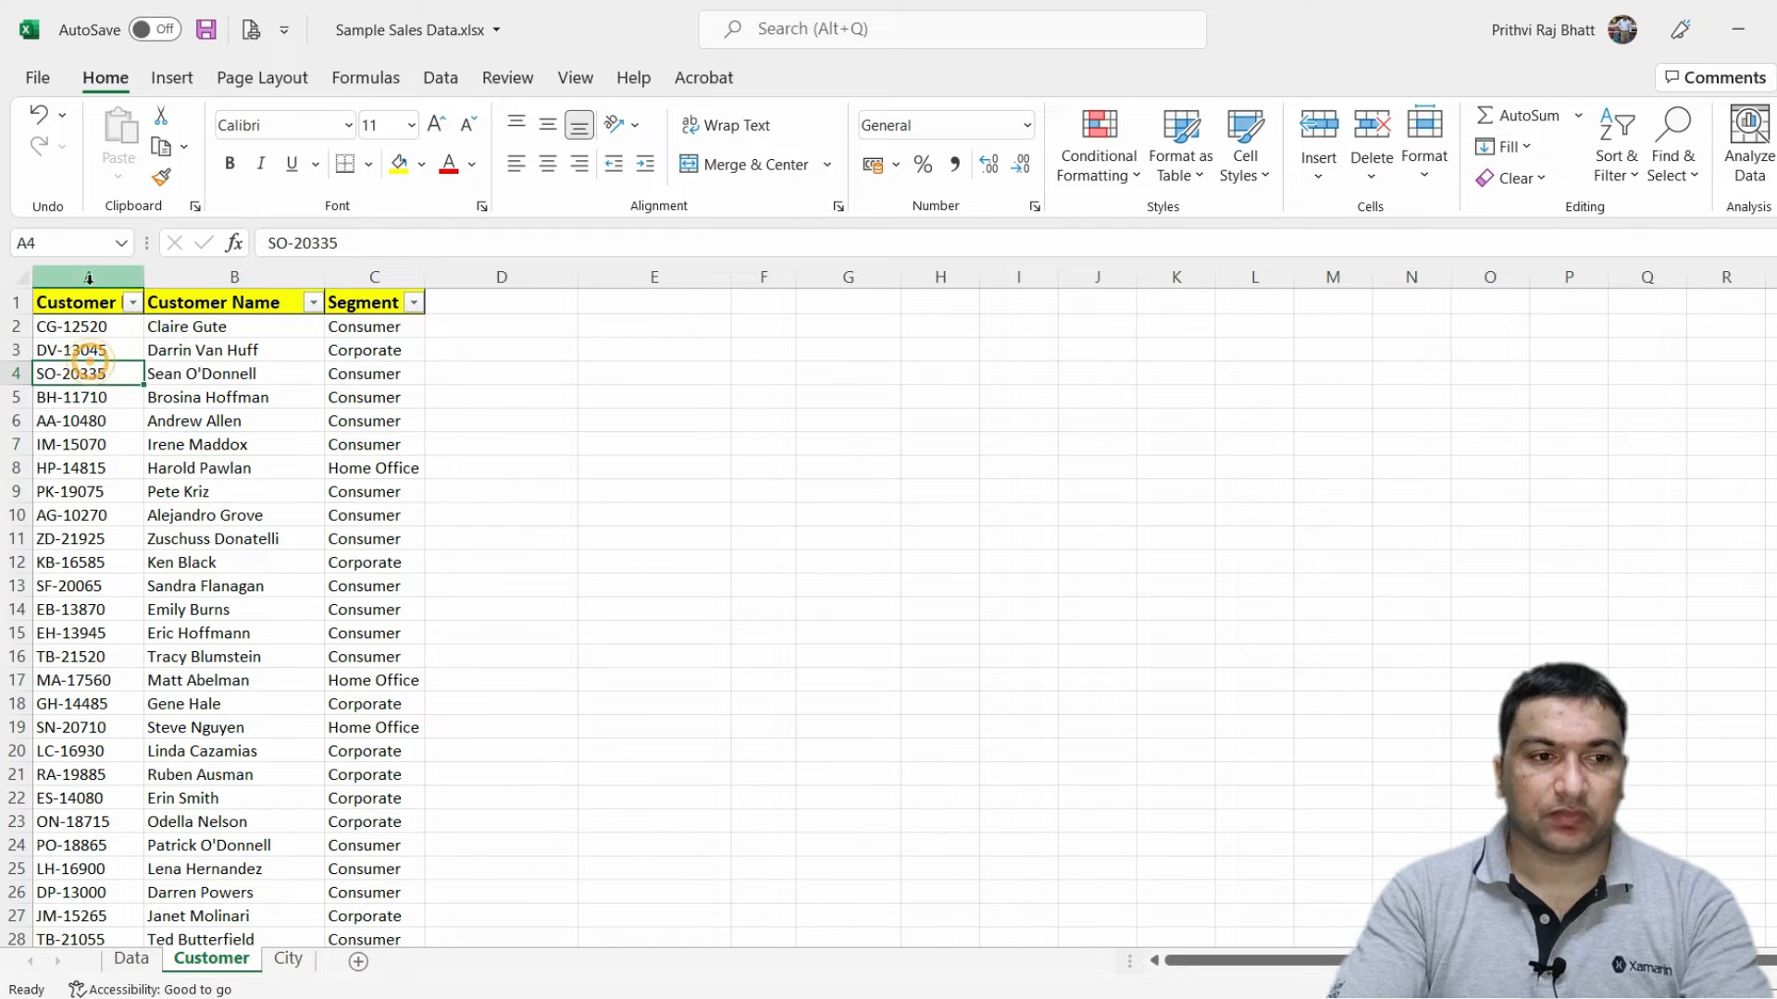
{"action": "left_click", "coordinate": [88, 276]}
{"action": "left_click", "coordinate": [1099, 153]}
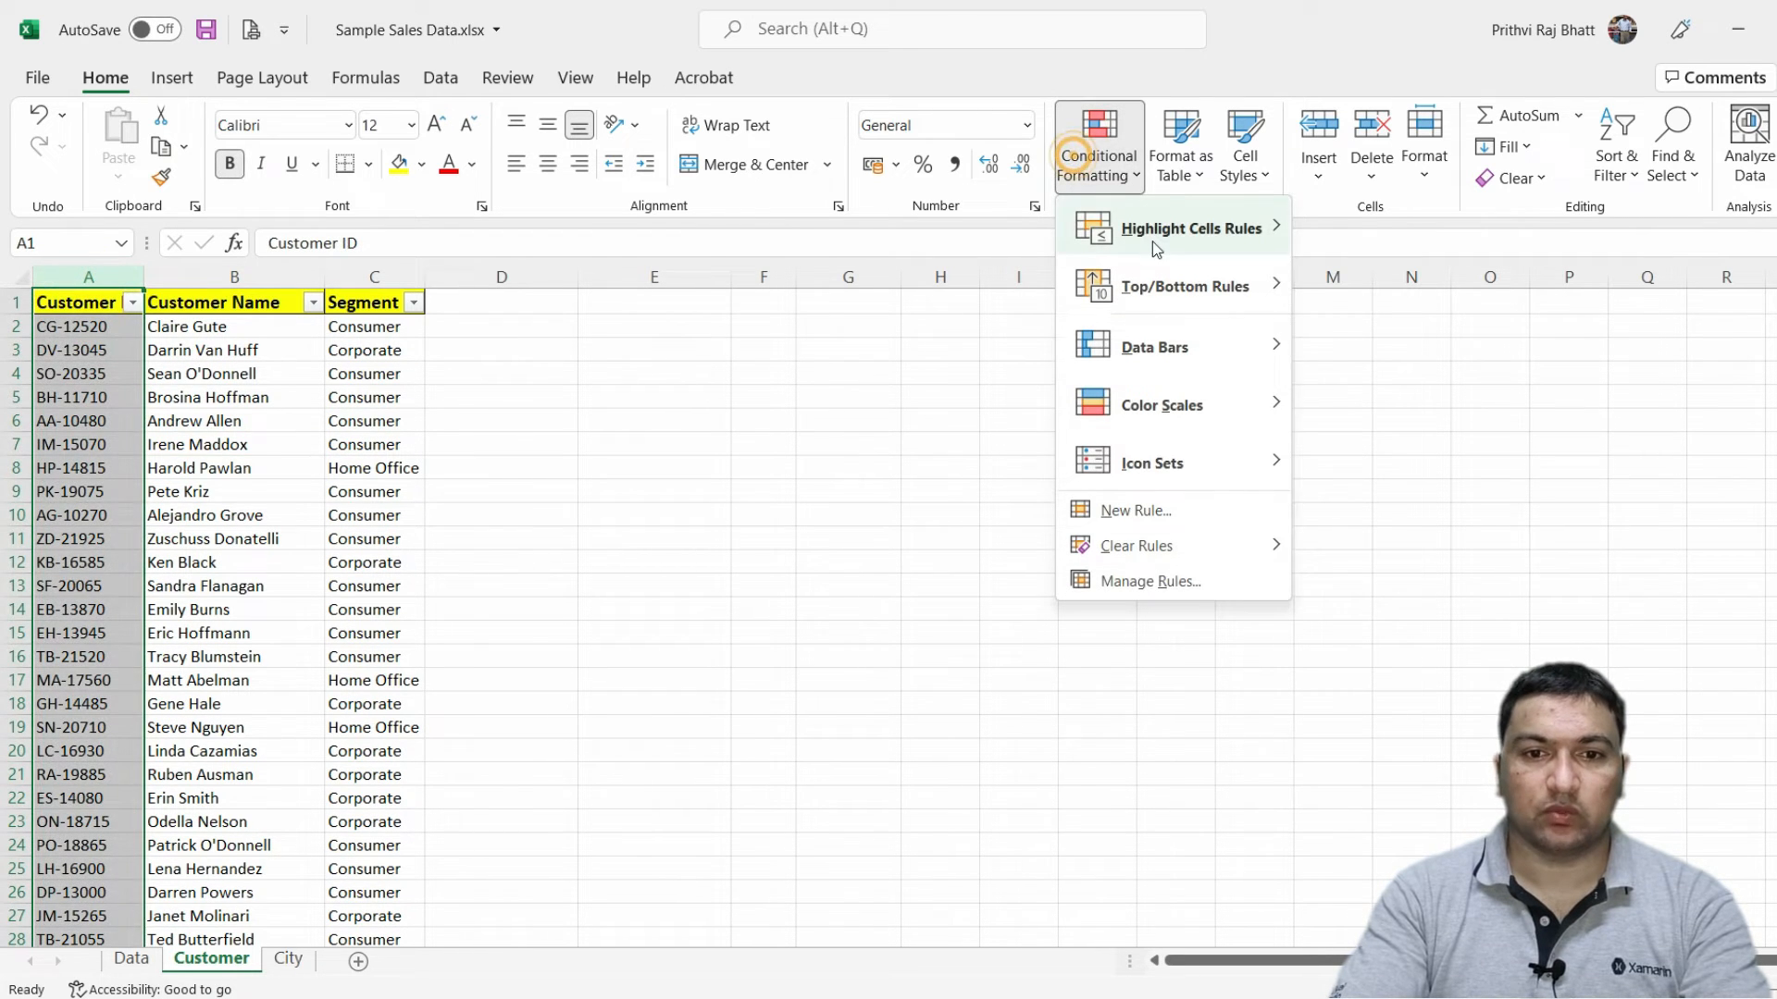
{"action": "mouse_move", "coordinate": [1152, 242]}
{"action": "left_click", "coordinate": [1418, 576]}
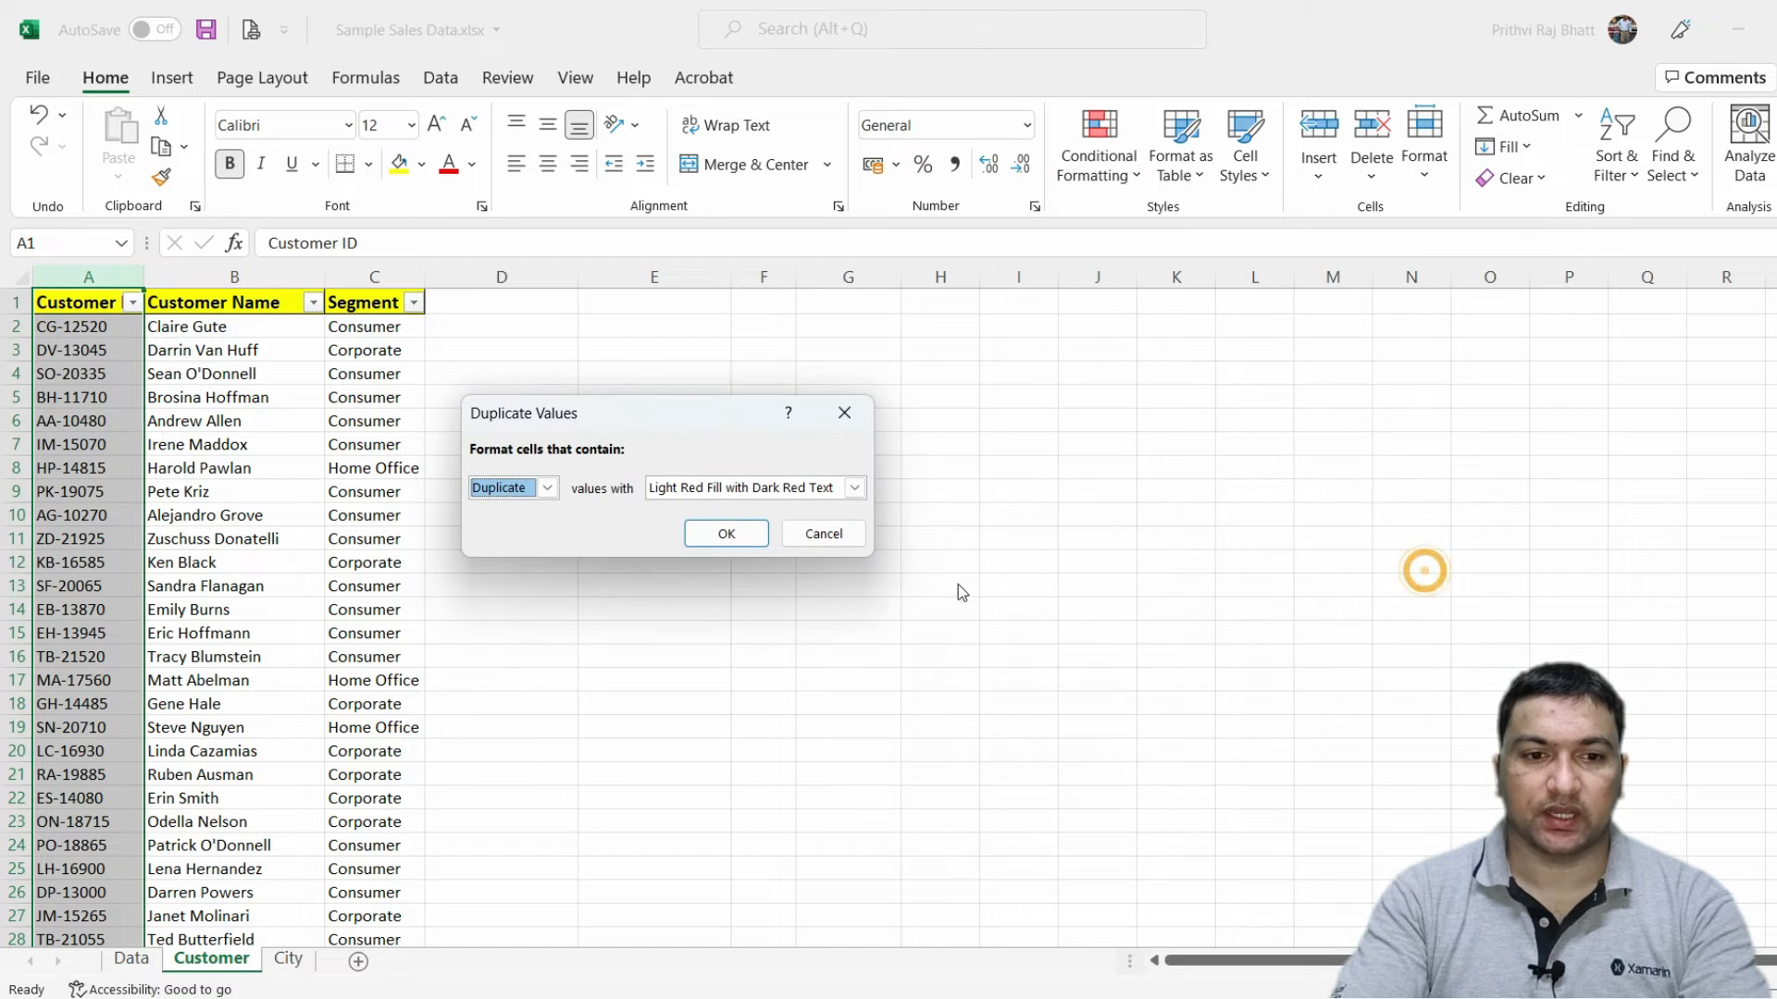
{"action": "left_click", "coordinate": [706, 532]}
{"action": "left_click", "coordinate": [294, 435]}
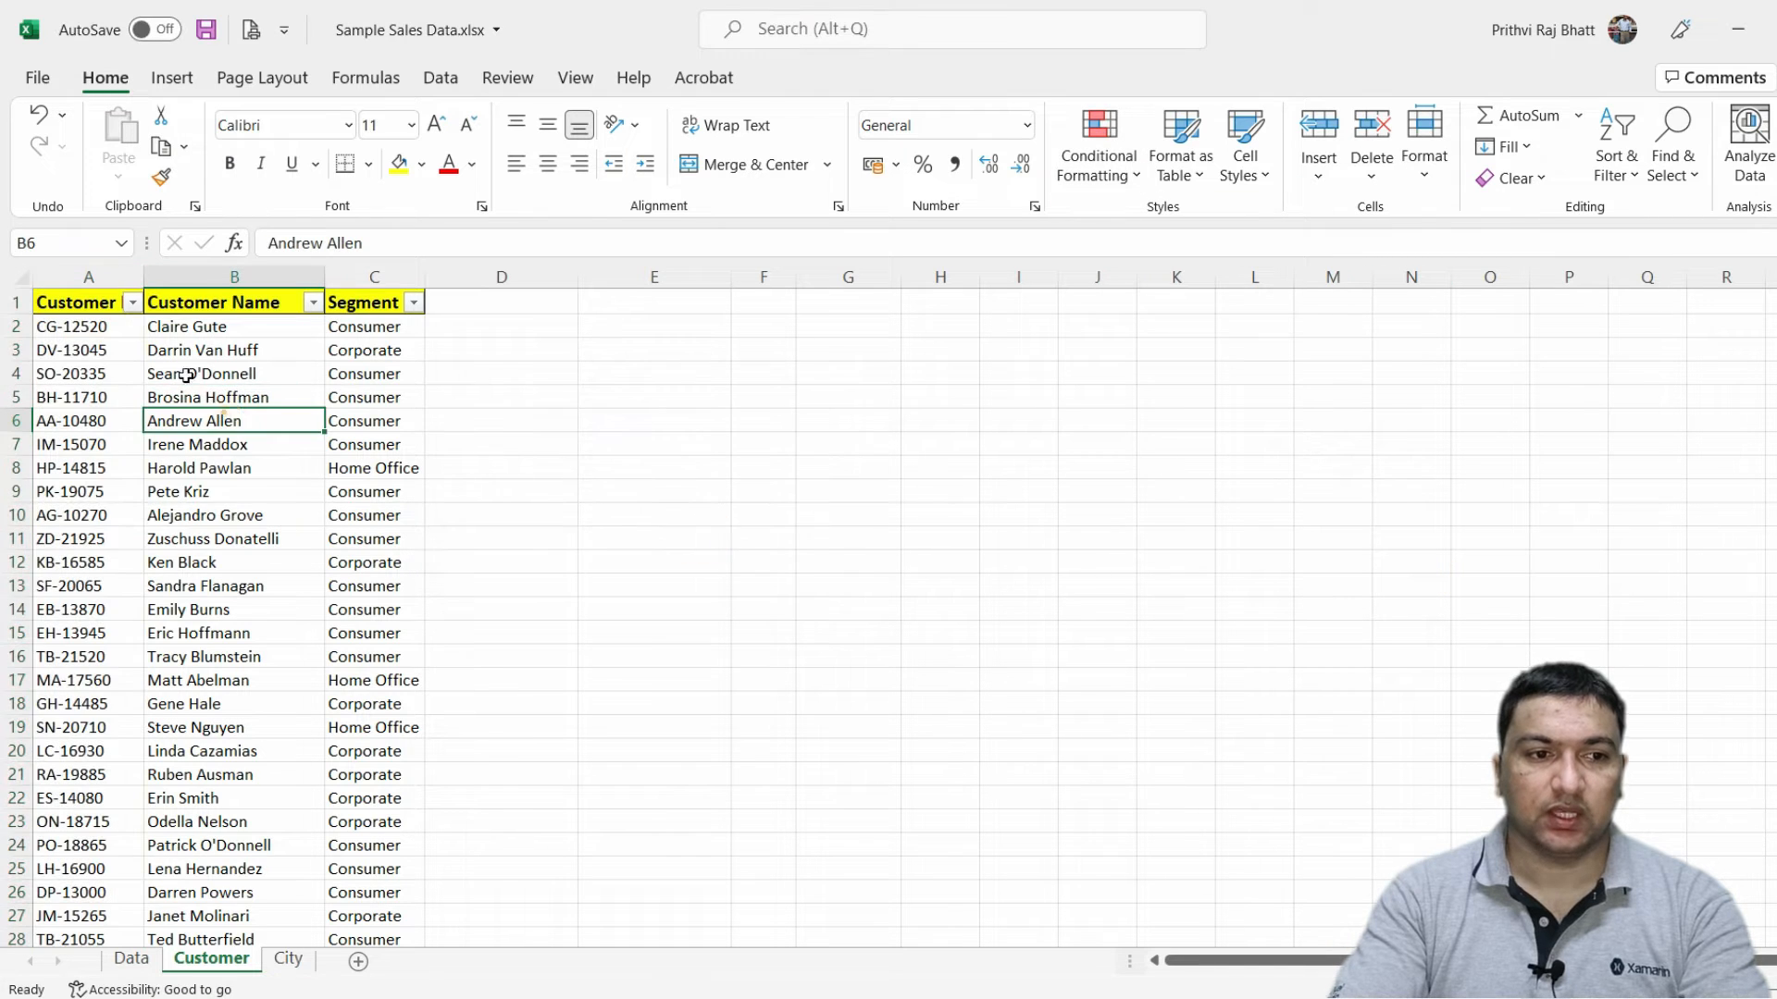
Check the Customer ID column's sort and filter options for color filtering and look through the customer list.
{"action": "left_click", "coordinate": [132, 302]}
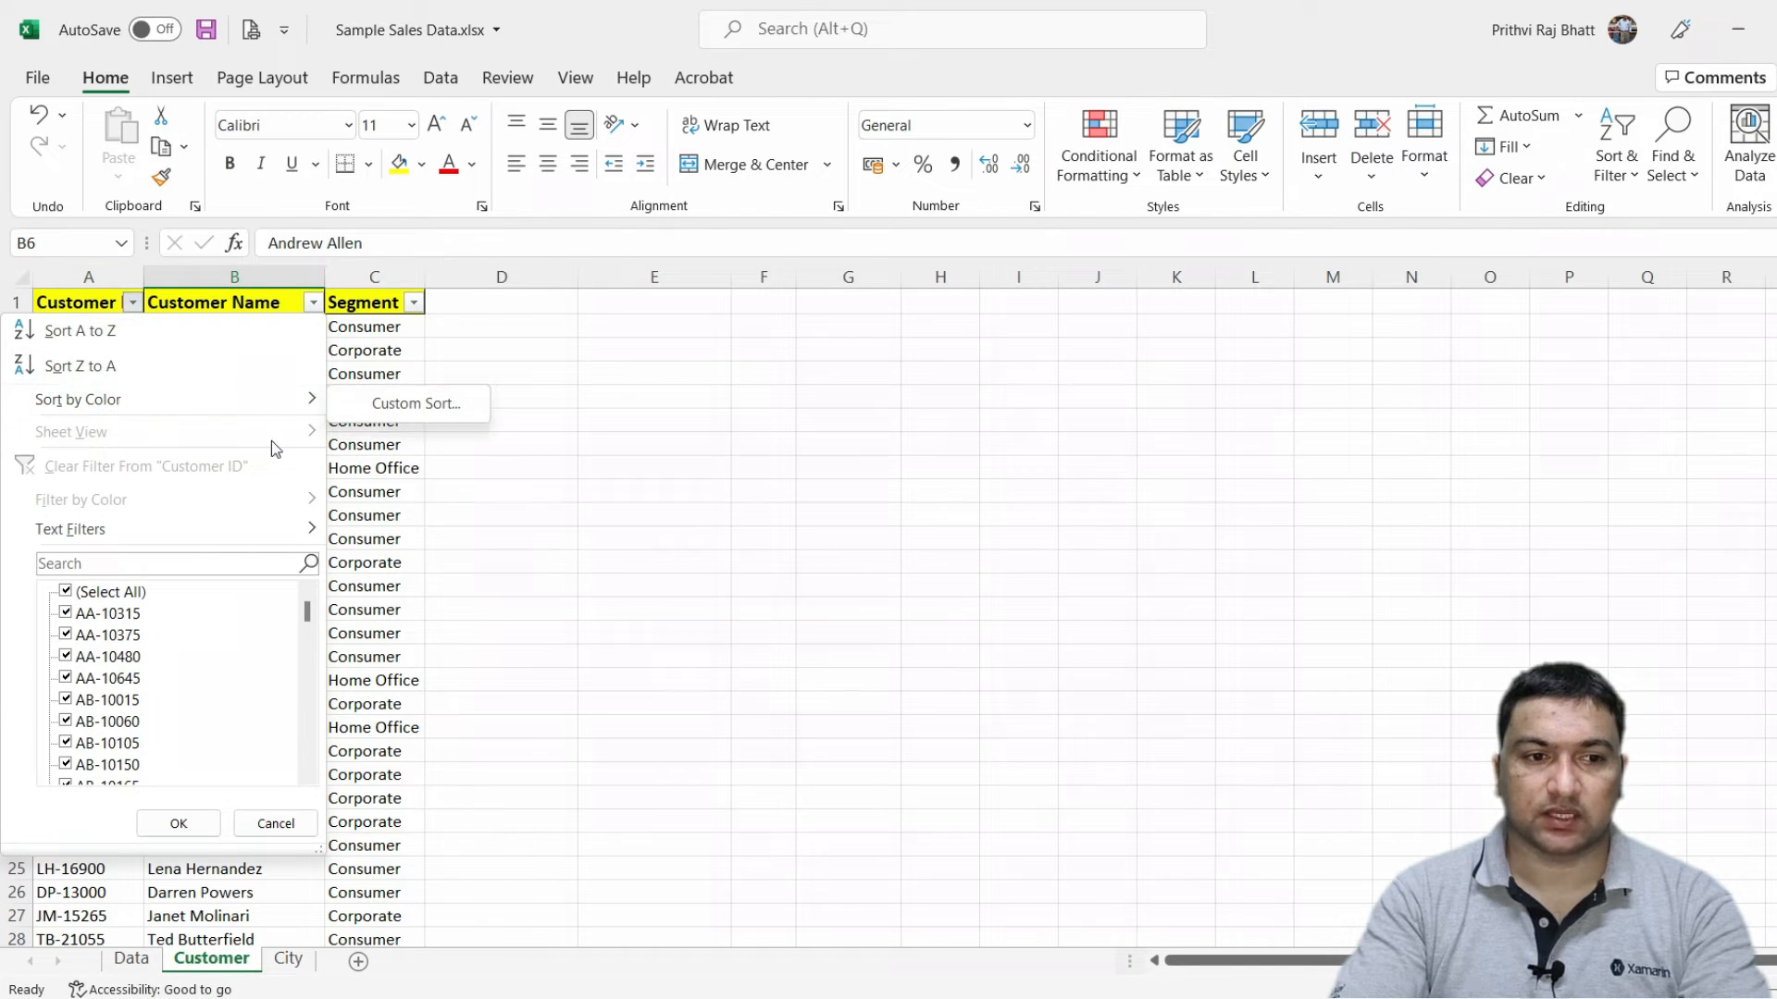
{"action": "mouse_move", "coordinate": [262, 399]}
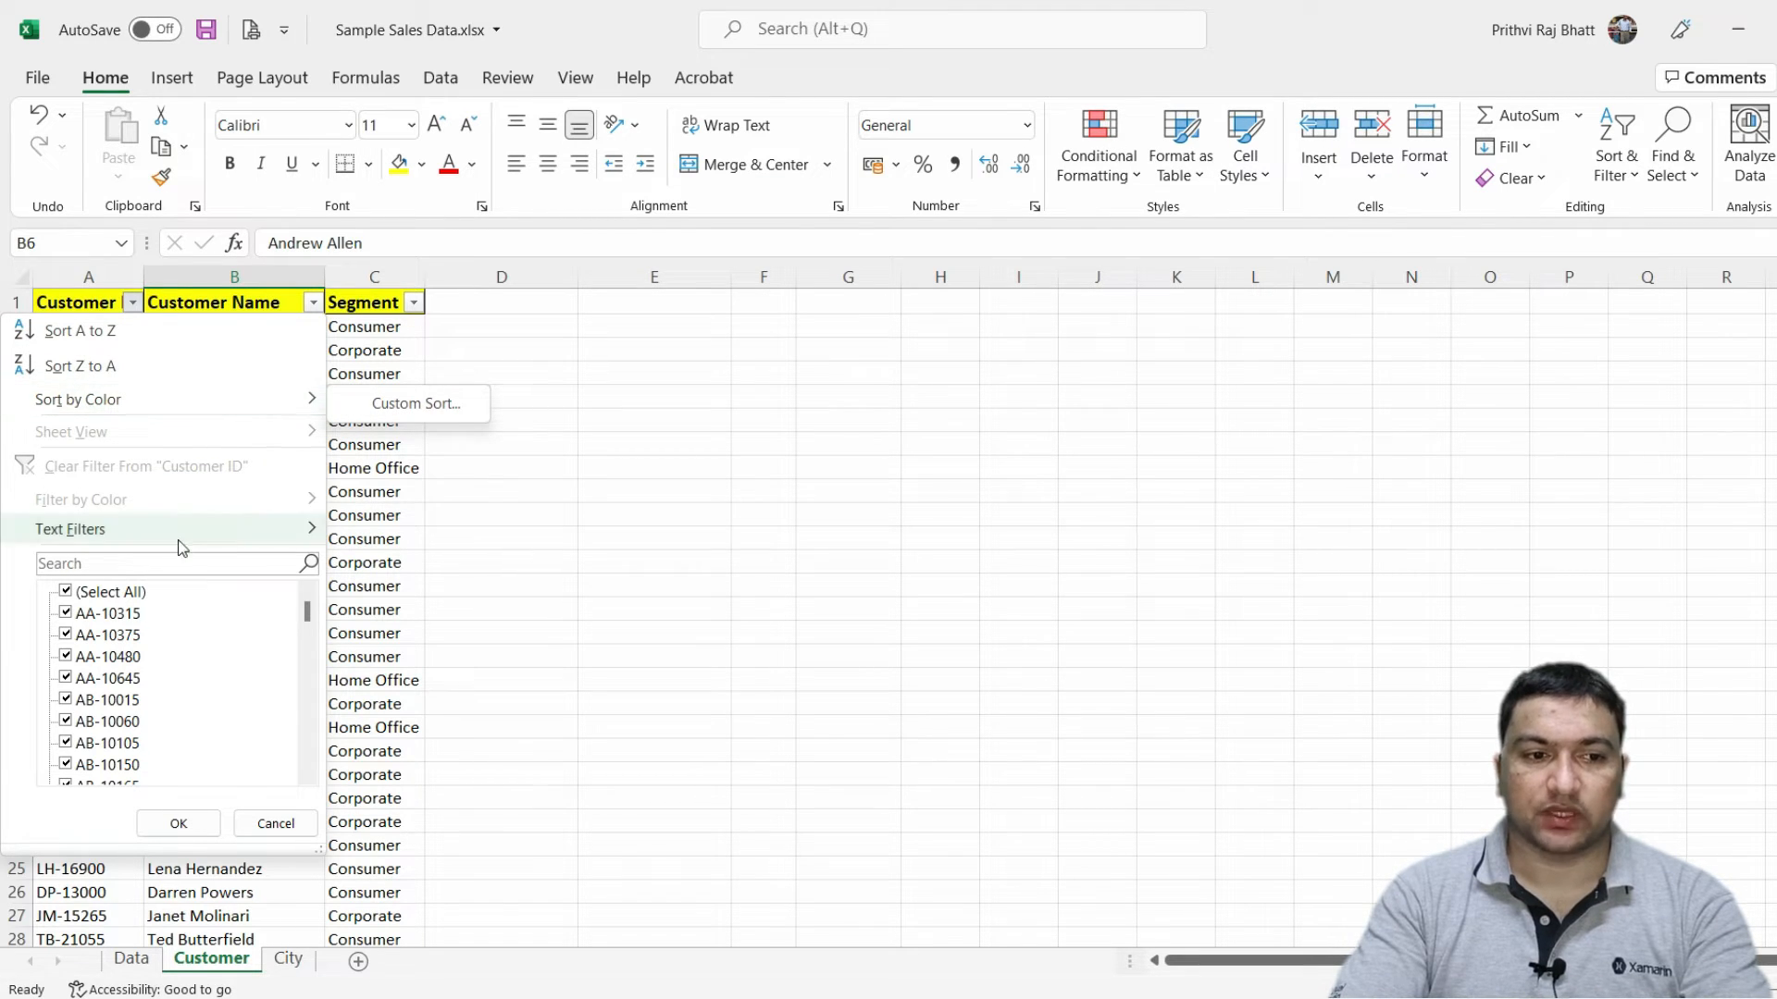
{"action": "left_click", "coordinate": [115, 508]}
{"action": "left_click", "coordinate": [402, 382]}
{"action": "left_click", "coordinate": [216, 393]}
{"action": "scroll", "coordinate": [226, 580], "scroll_direction": "down", "scroll_amount": 5}
Open the City sheet and select its first header cell, A1.
{"action": "left_click", "coordinate": [288, 959]}
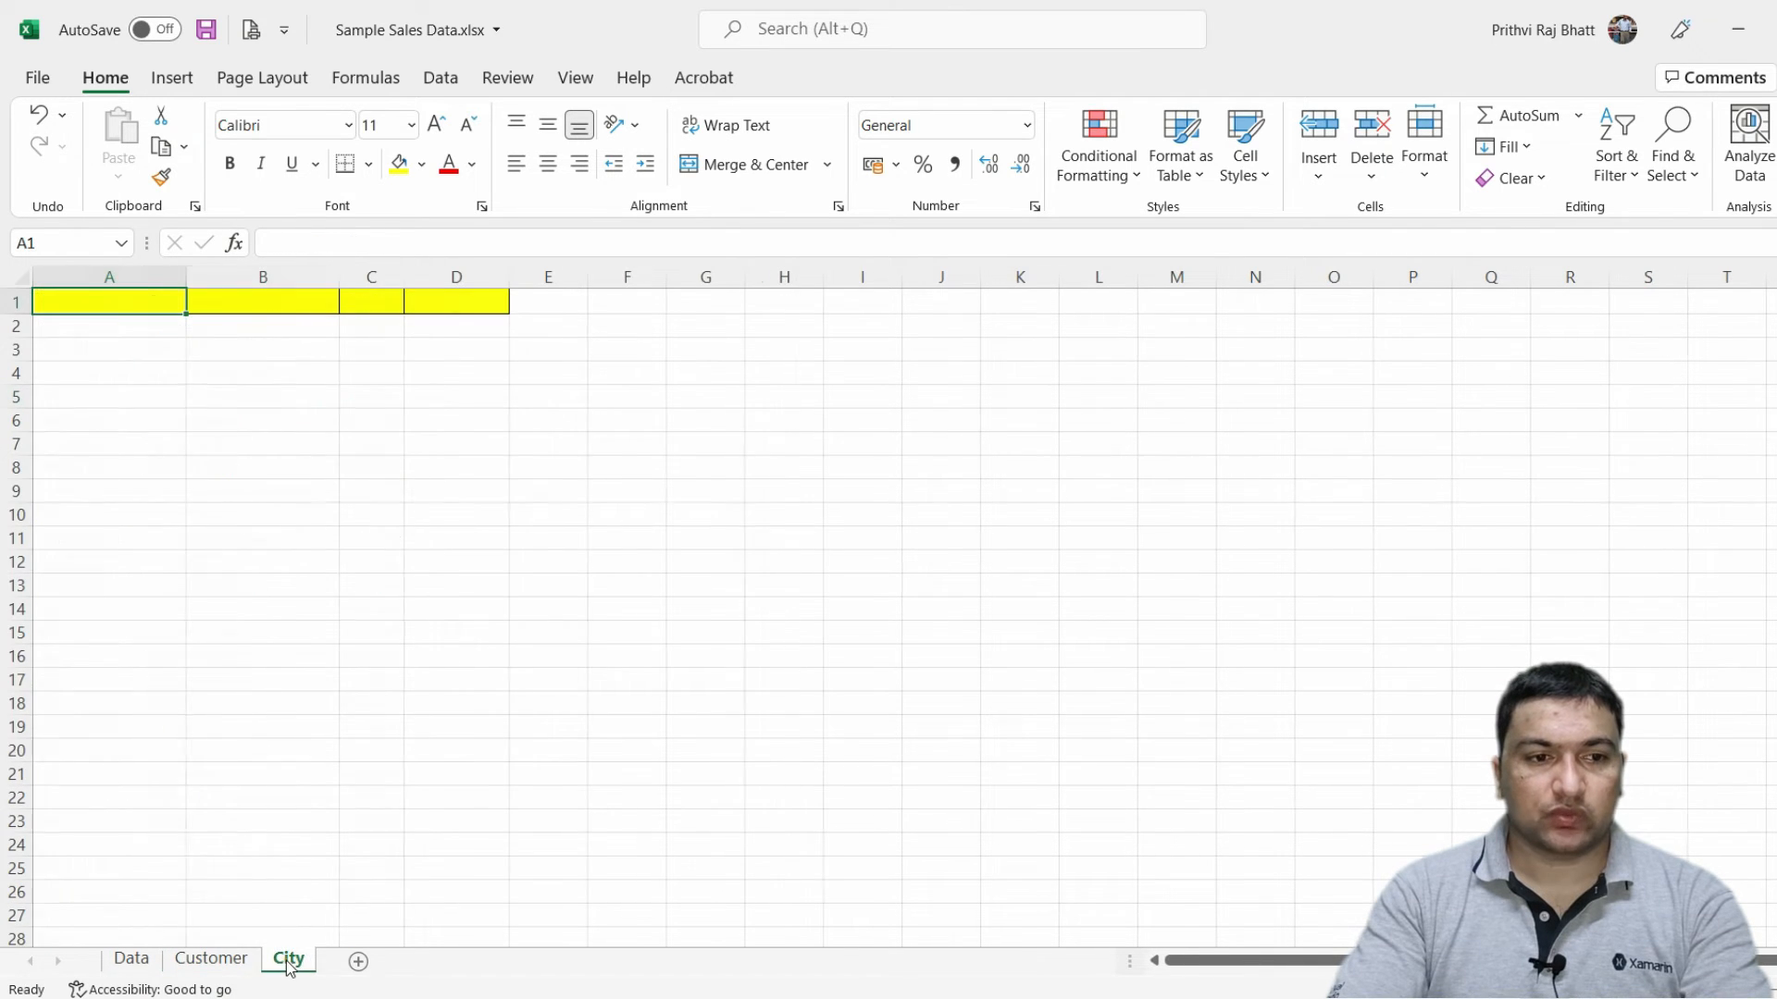
{"action": "left_click", "coordinate": [291, 539]}
{"action": "left_click", "coordinate": [151, 302]}
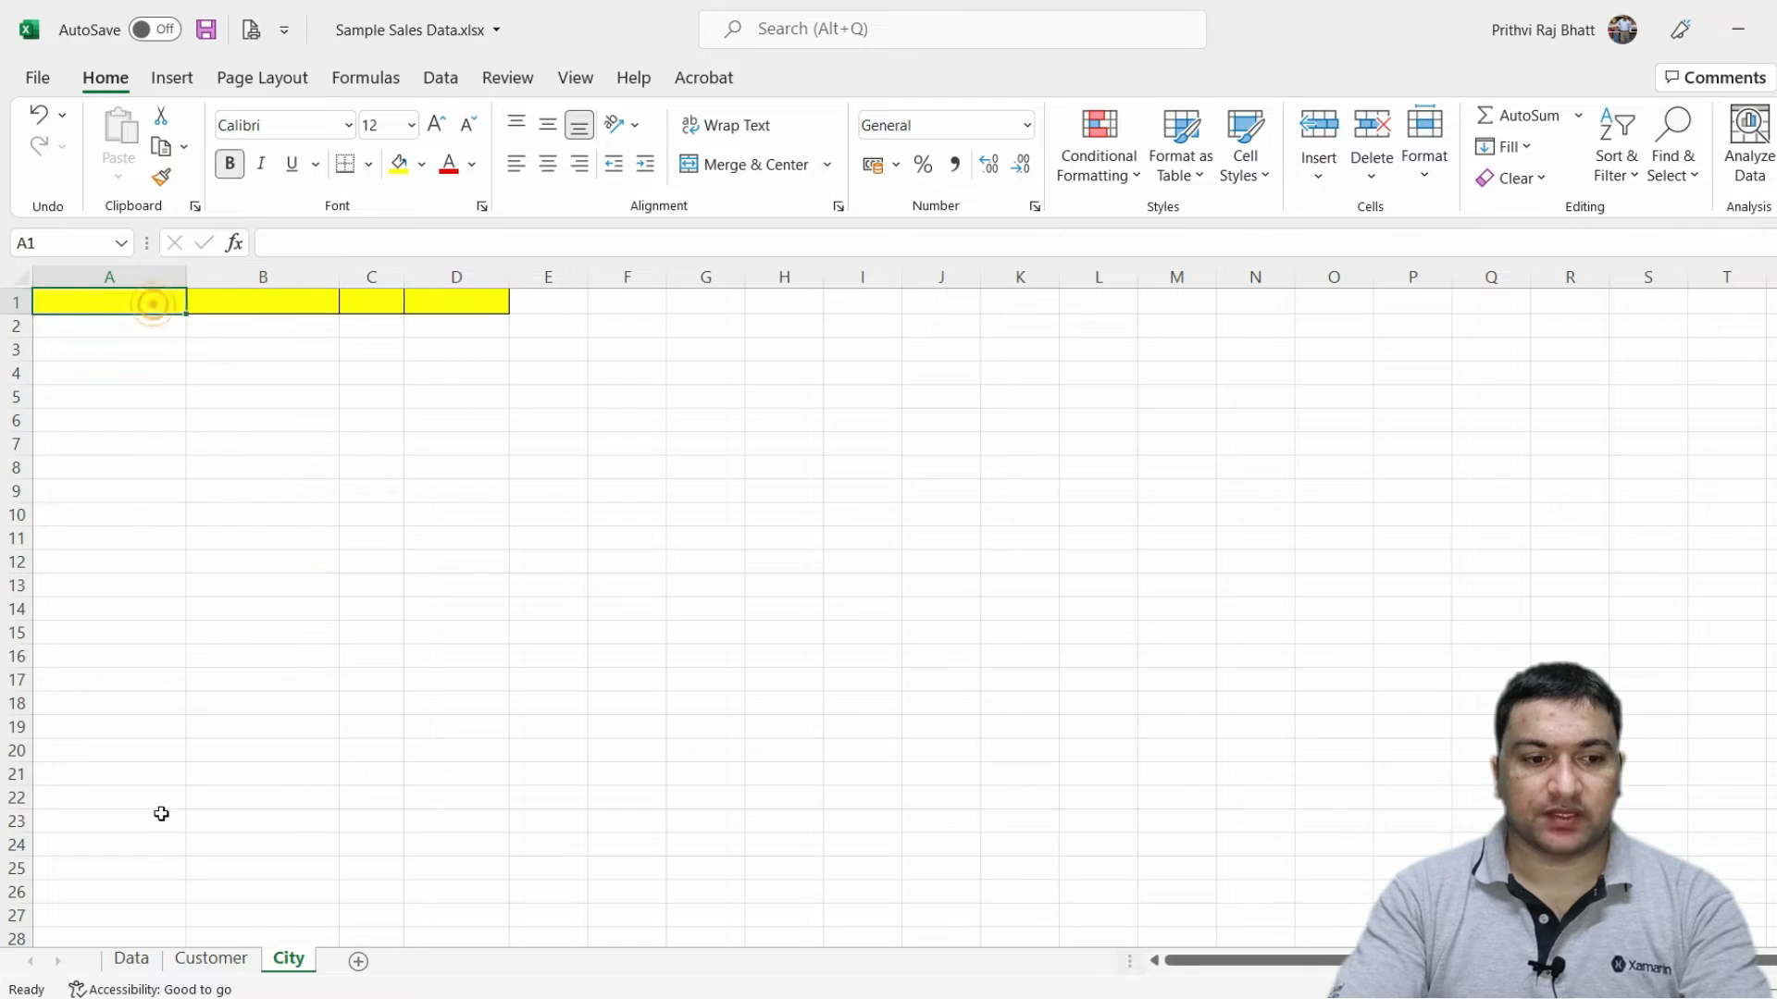
Copy the Country, City, State and Region columns from the Data sheet, including headers and all rows.
{"action": "left_click", "coordinate": [131, 960]}
{"action": "left_click", "coordinate": [1137, 613]}
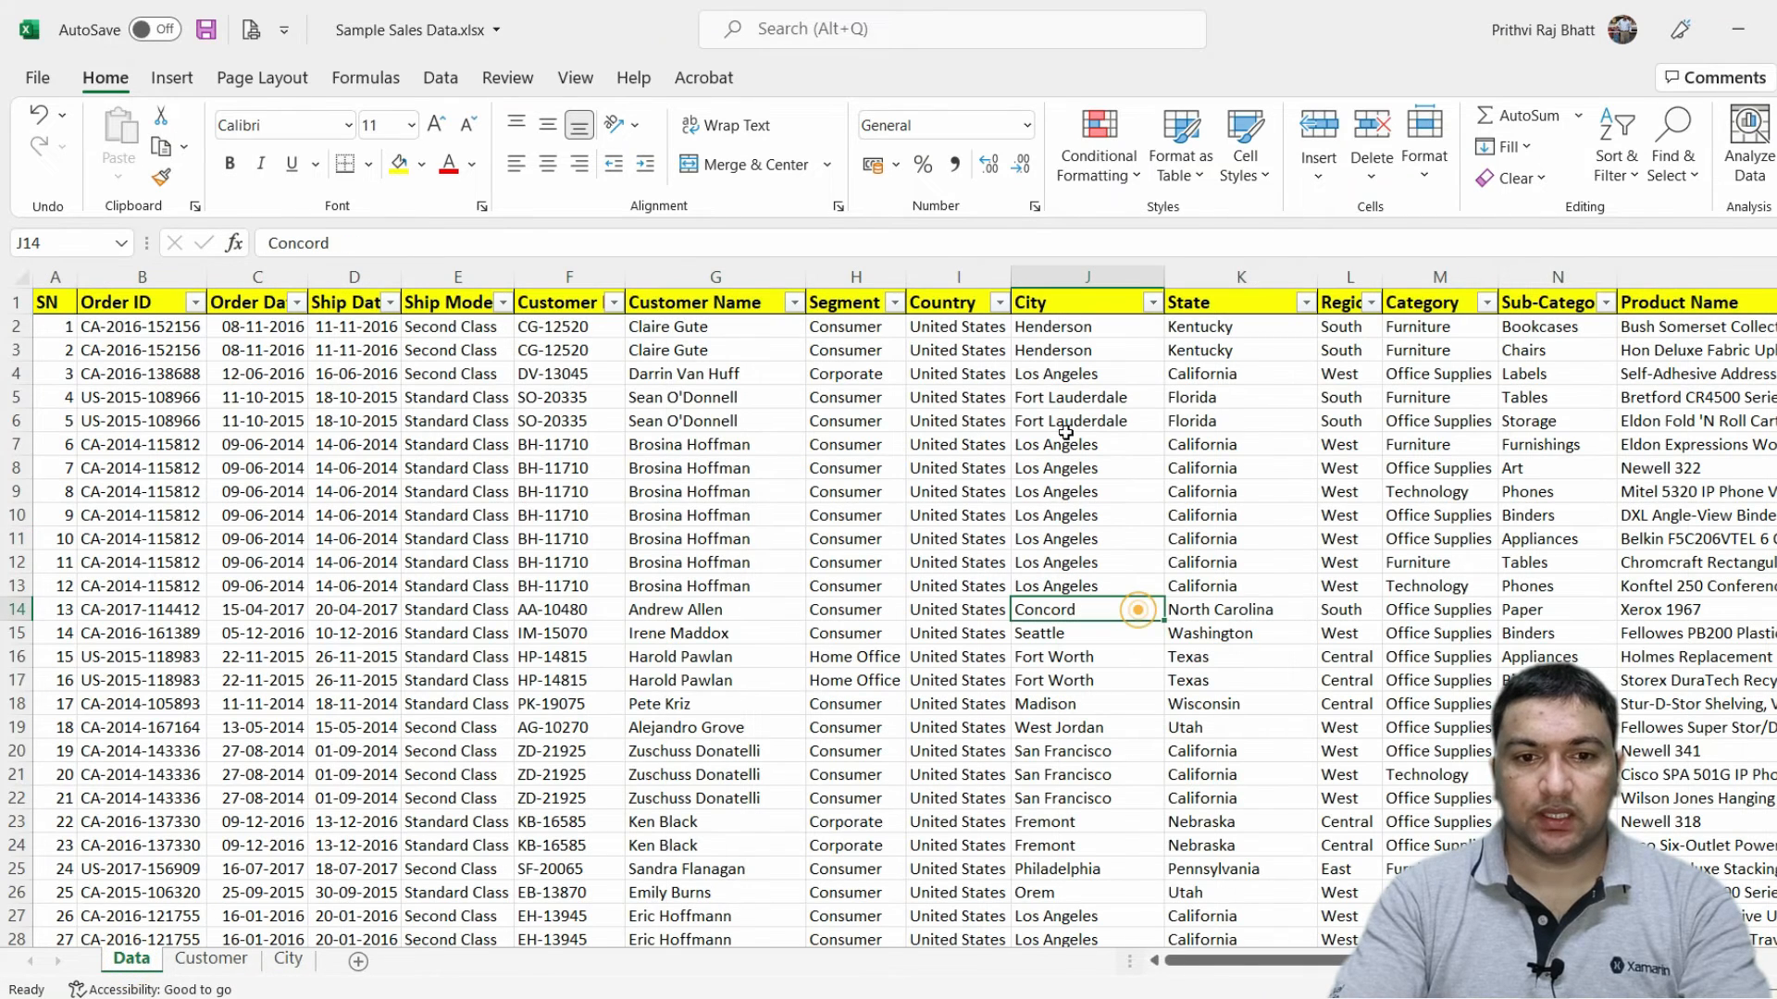
{"action": "left_click", "coordinate": [1041, 301]}
{"action": "left_click", "coordinate": [1210, 305]}
{"action": "left_click", "coordinate": [1342, 301]}
{"action": "left_click", "coordinate": [953, 303]}
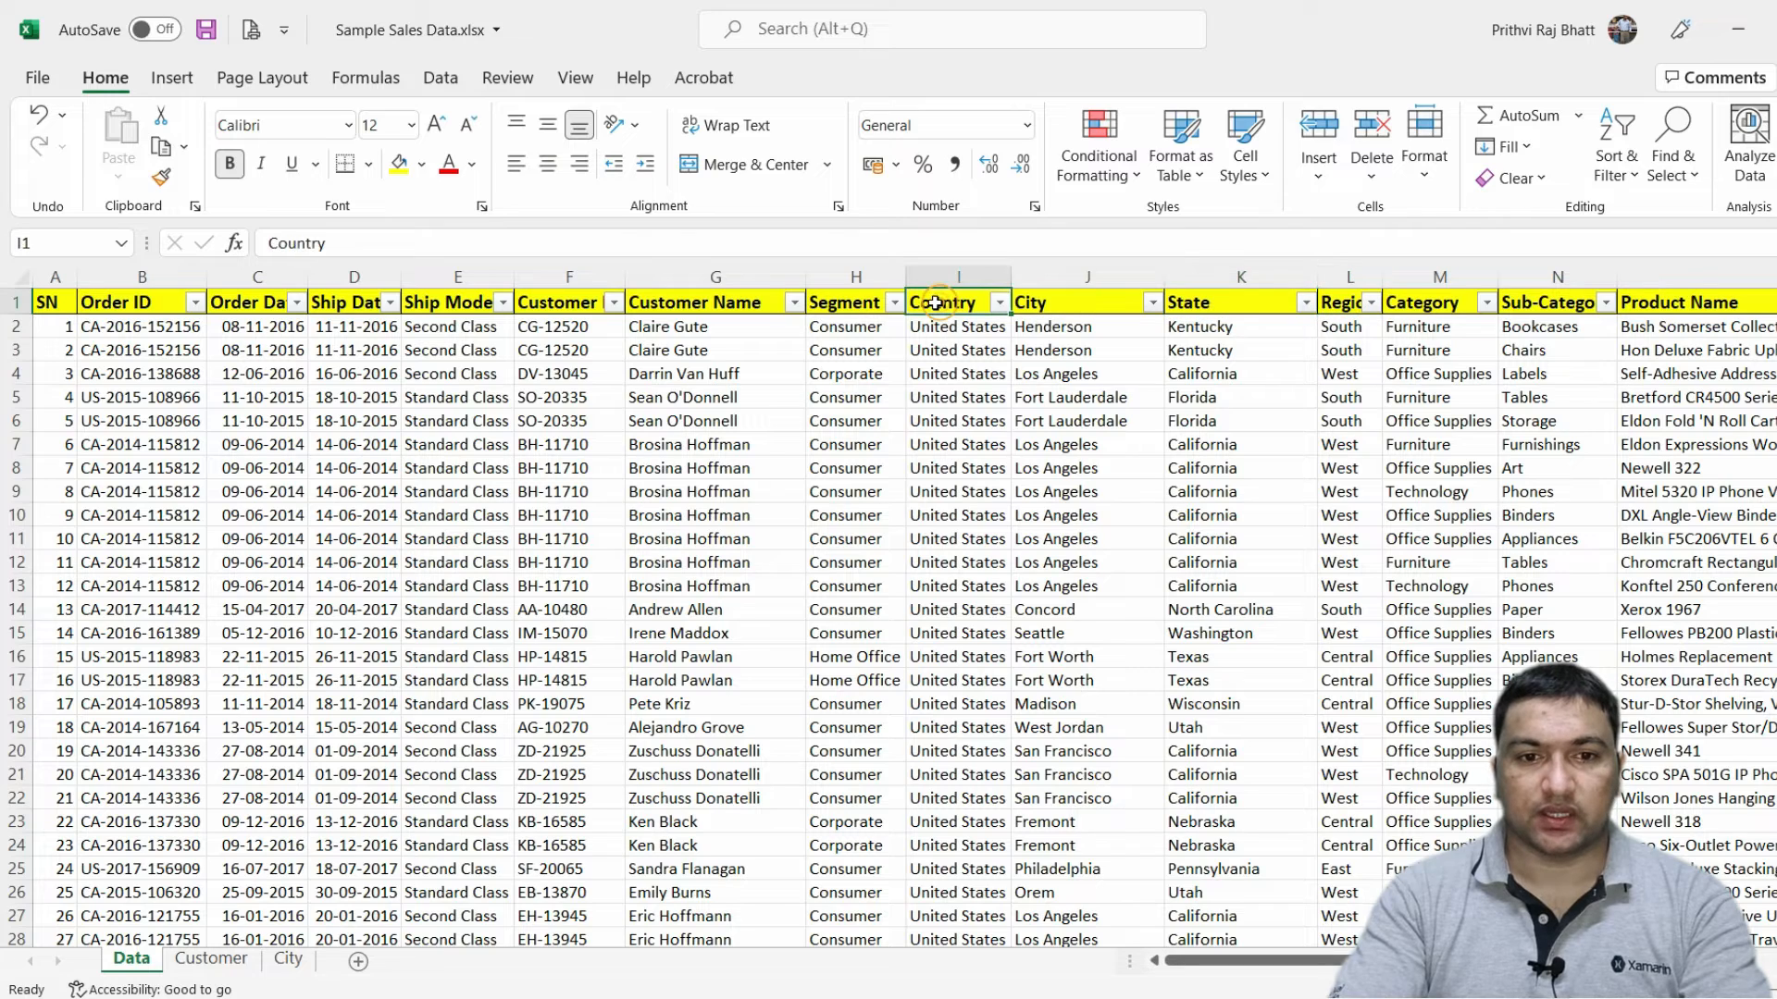
{"action": "key", "text": "shift+Right"}
{"action": "key", "text": "shift+Right"}
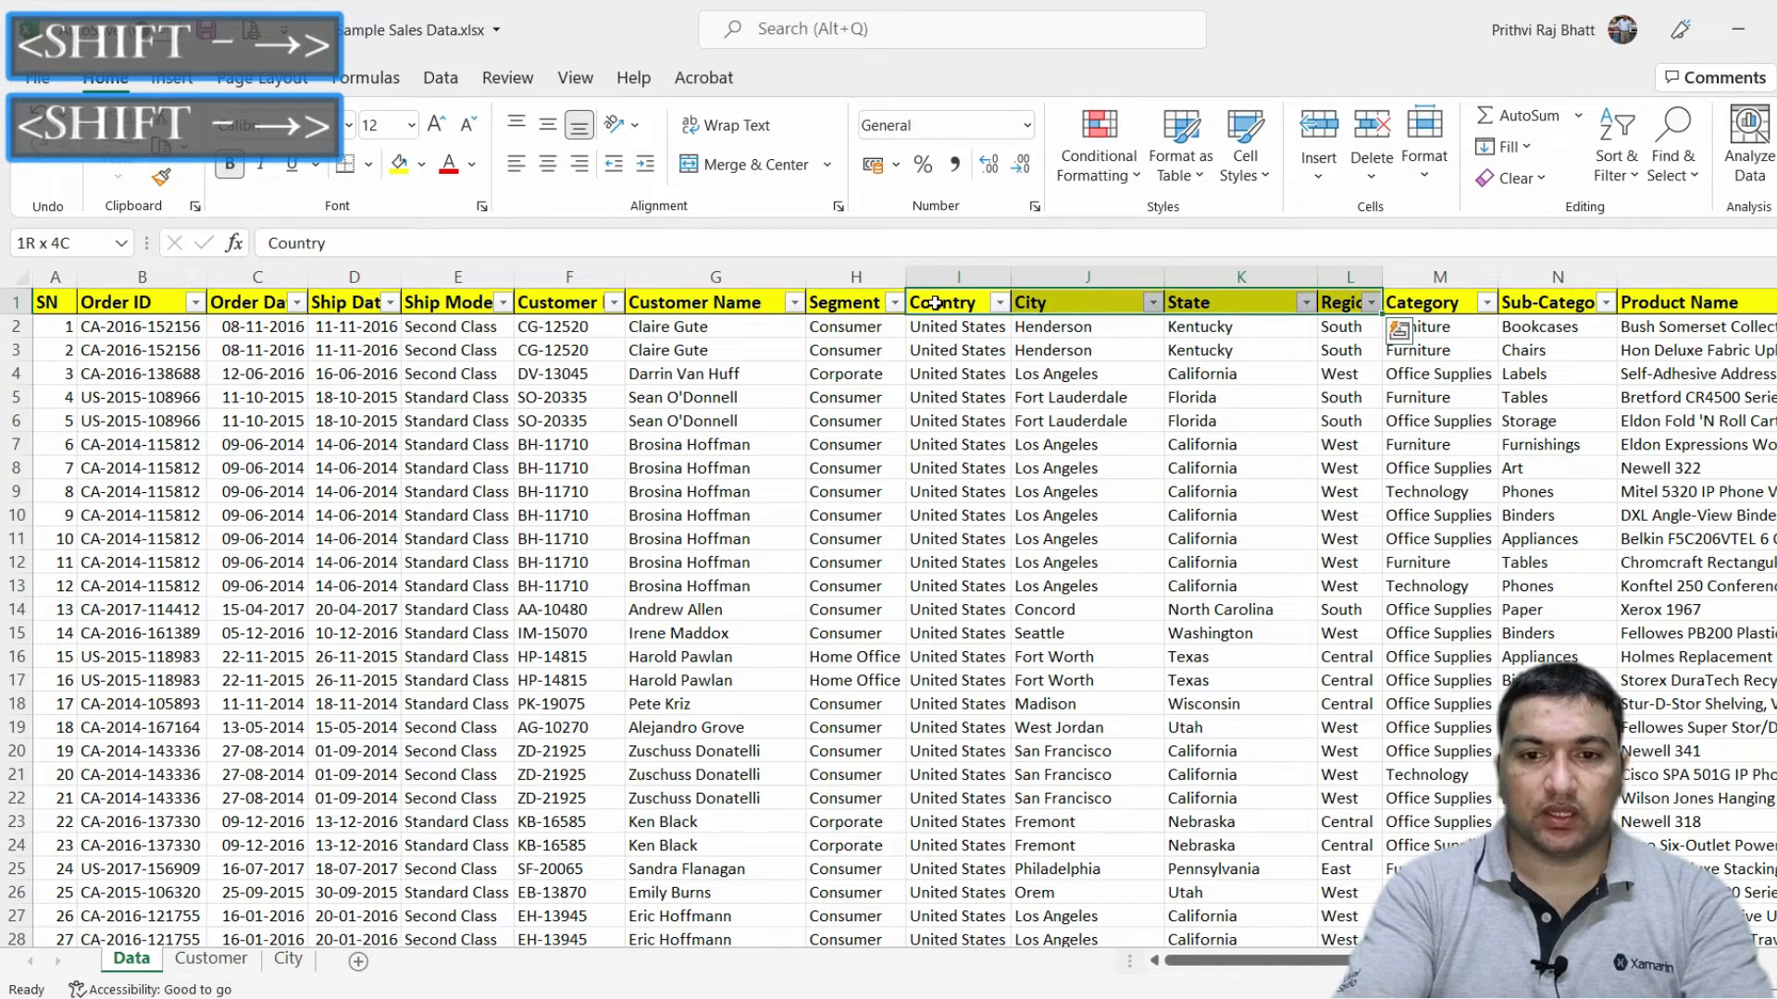
{"action": "key", "text": "ctrl+shift+Down"}
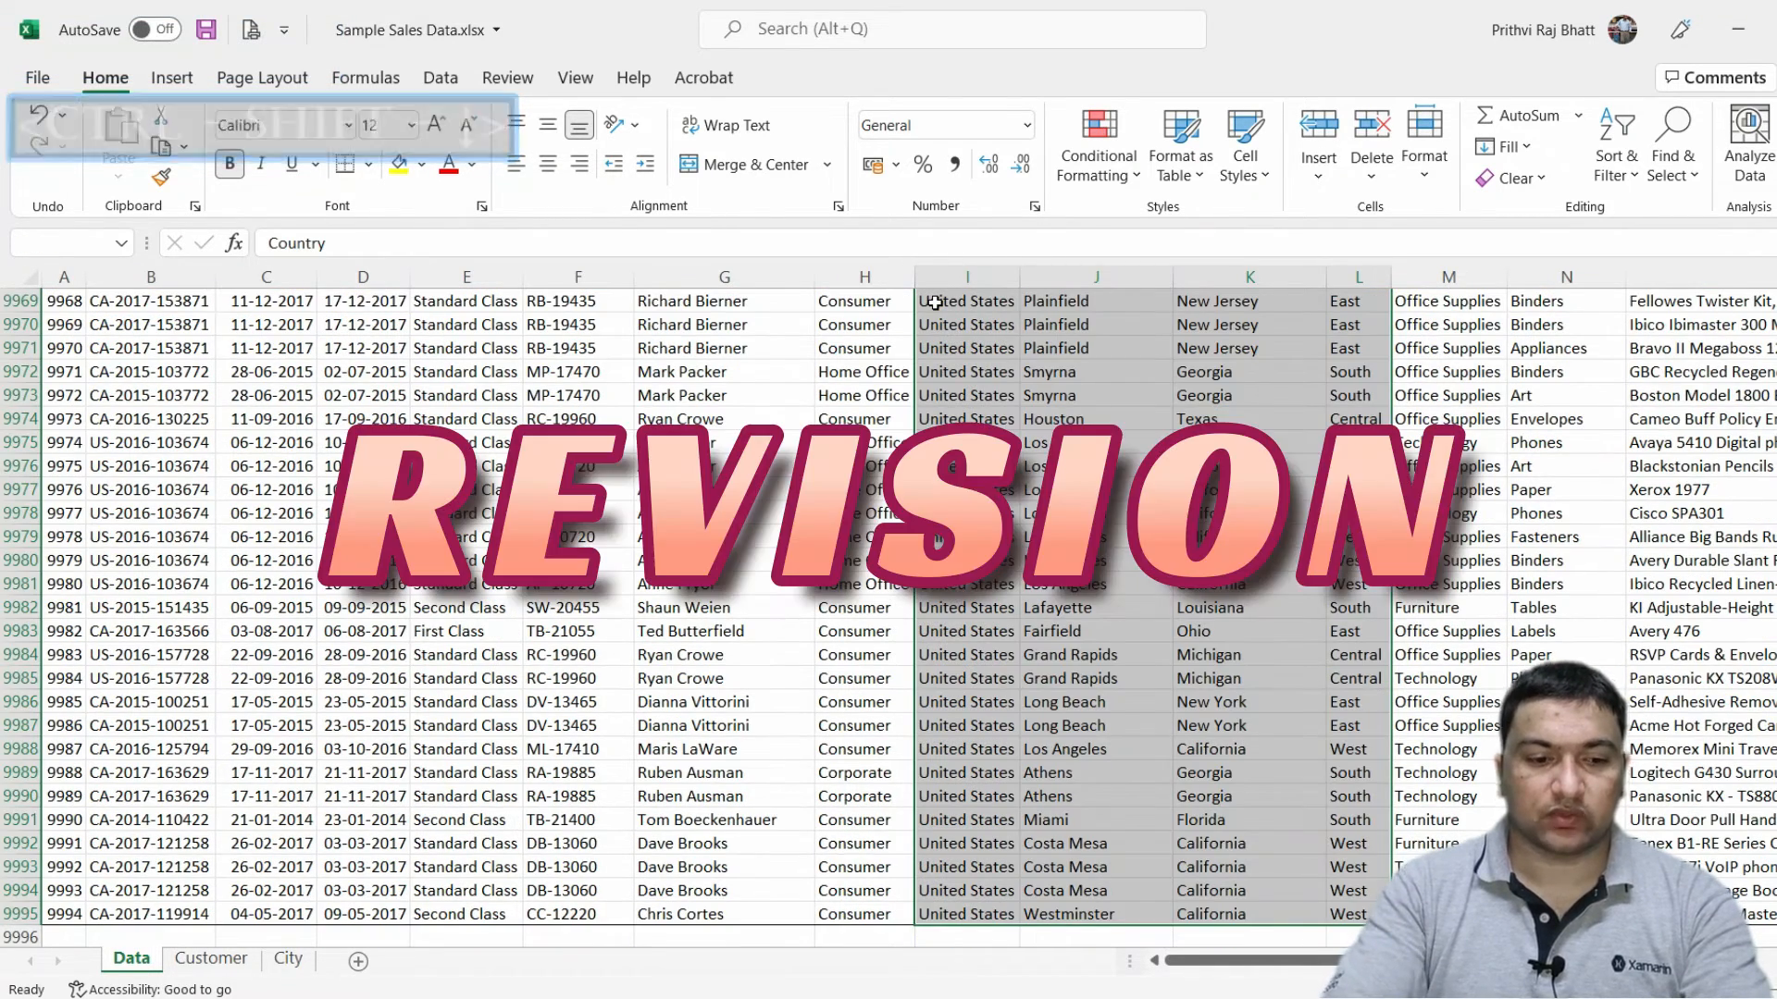
{"action": "key", "text": "ctrl+c"}
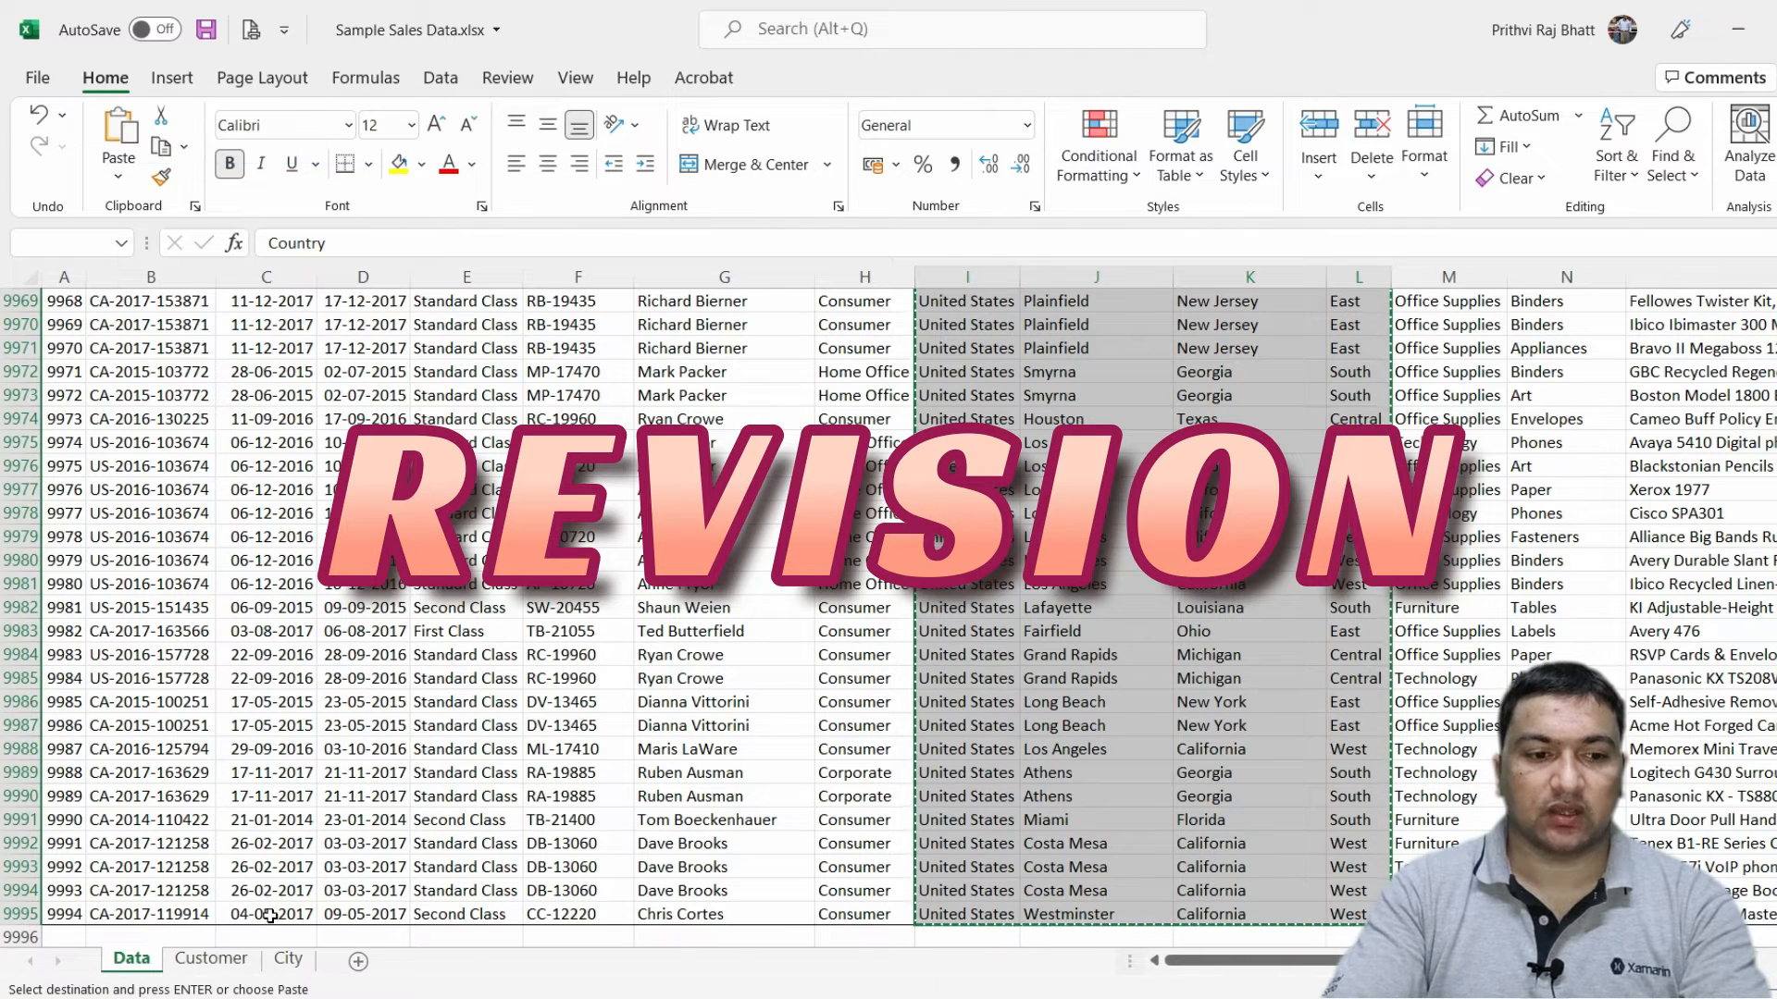
Paste the copied location columns into the City sheet starting at cell A1.
{"action": "left_click", "coordinate": [288, 958]}
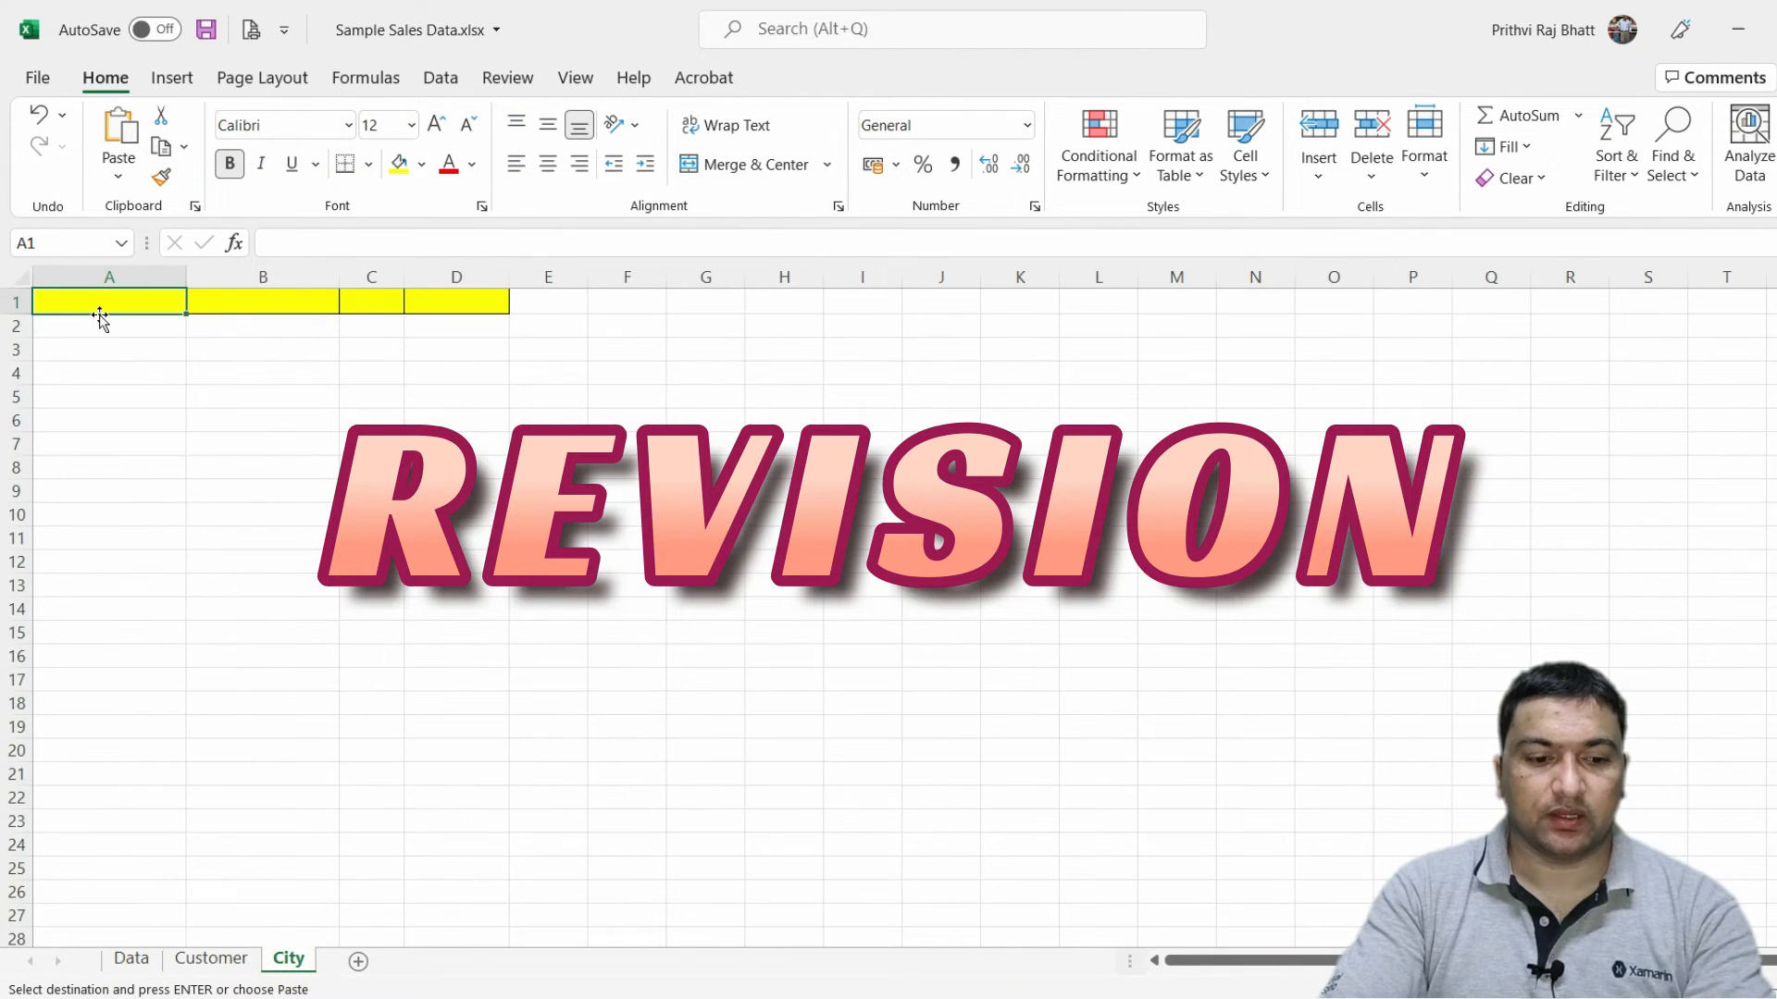
{"action": "key", "text": "ctrl+v"}
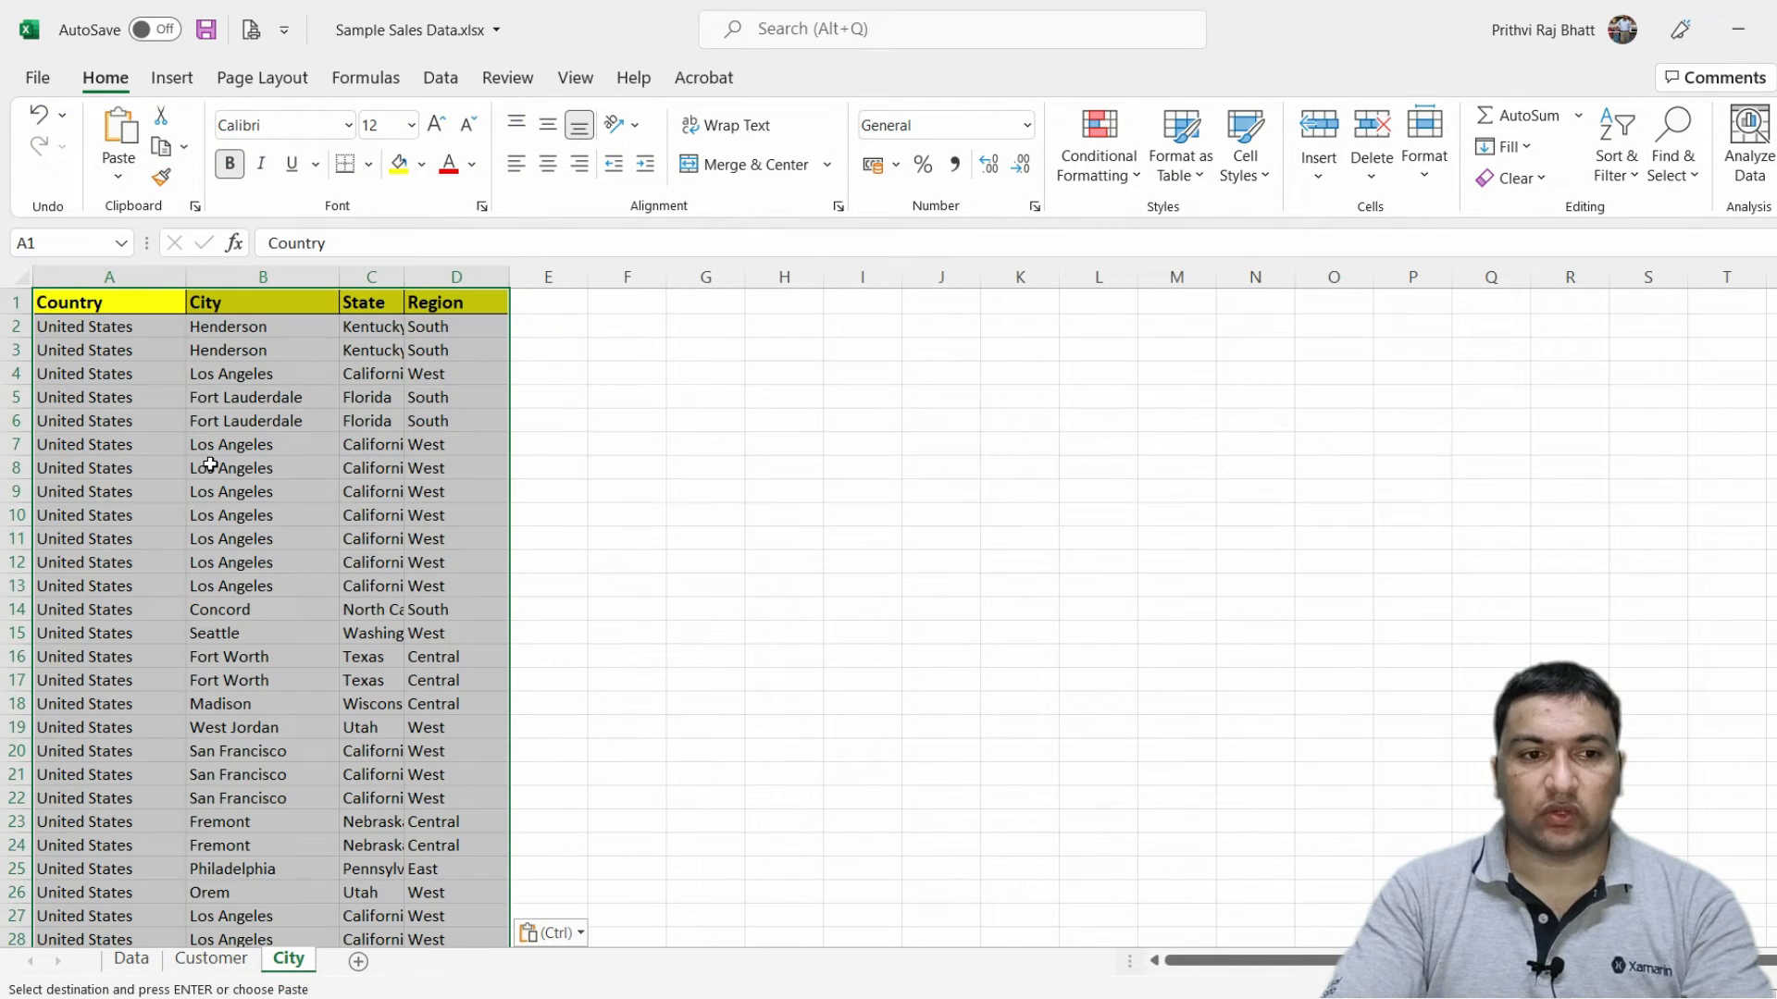
{"action": "left_click", "coordinate": [129, 347]}
{"action": "left_click", "coordinate": [192, 304]}
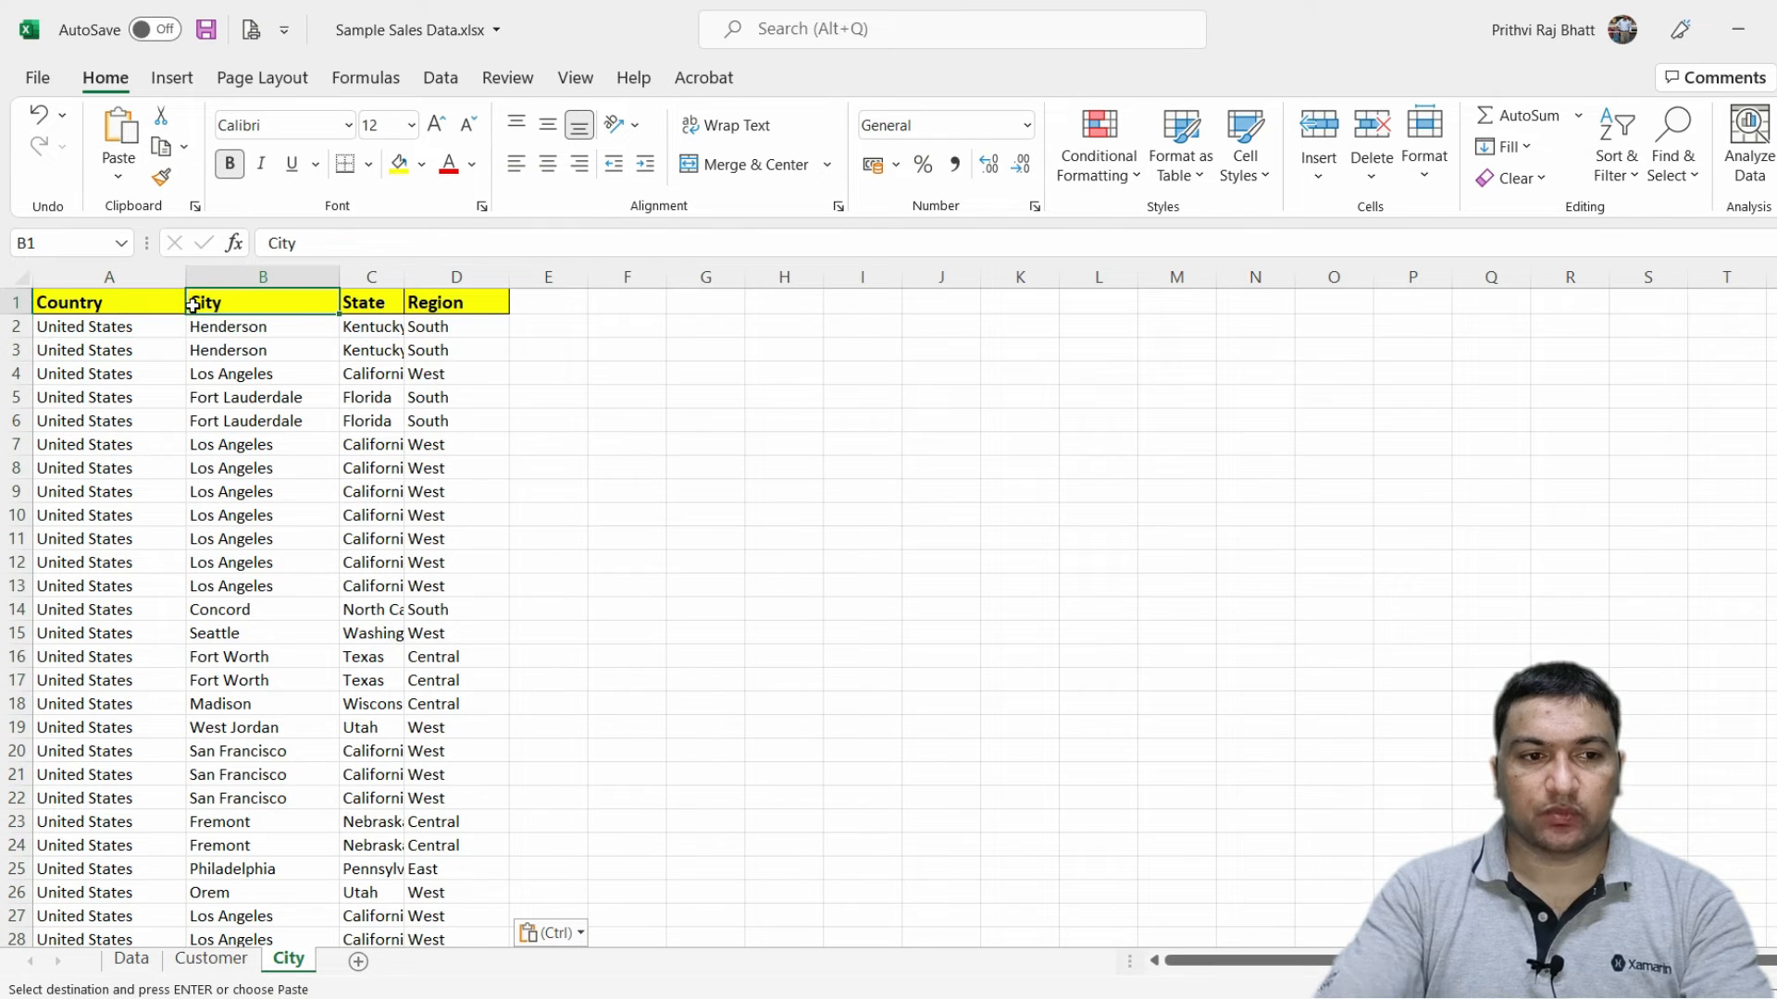
Move the Country column after Region in the City sheet and fit the State and Region column widths to their contents.
{"action": "left_click", "coordinate": [162, 402]}
{"action": "key", "text": "ctrl+space"}
{"action": "right_click", "coordinate": [120, 283]}
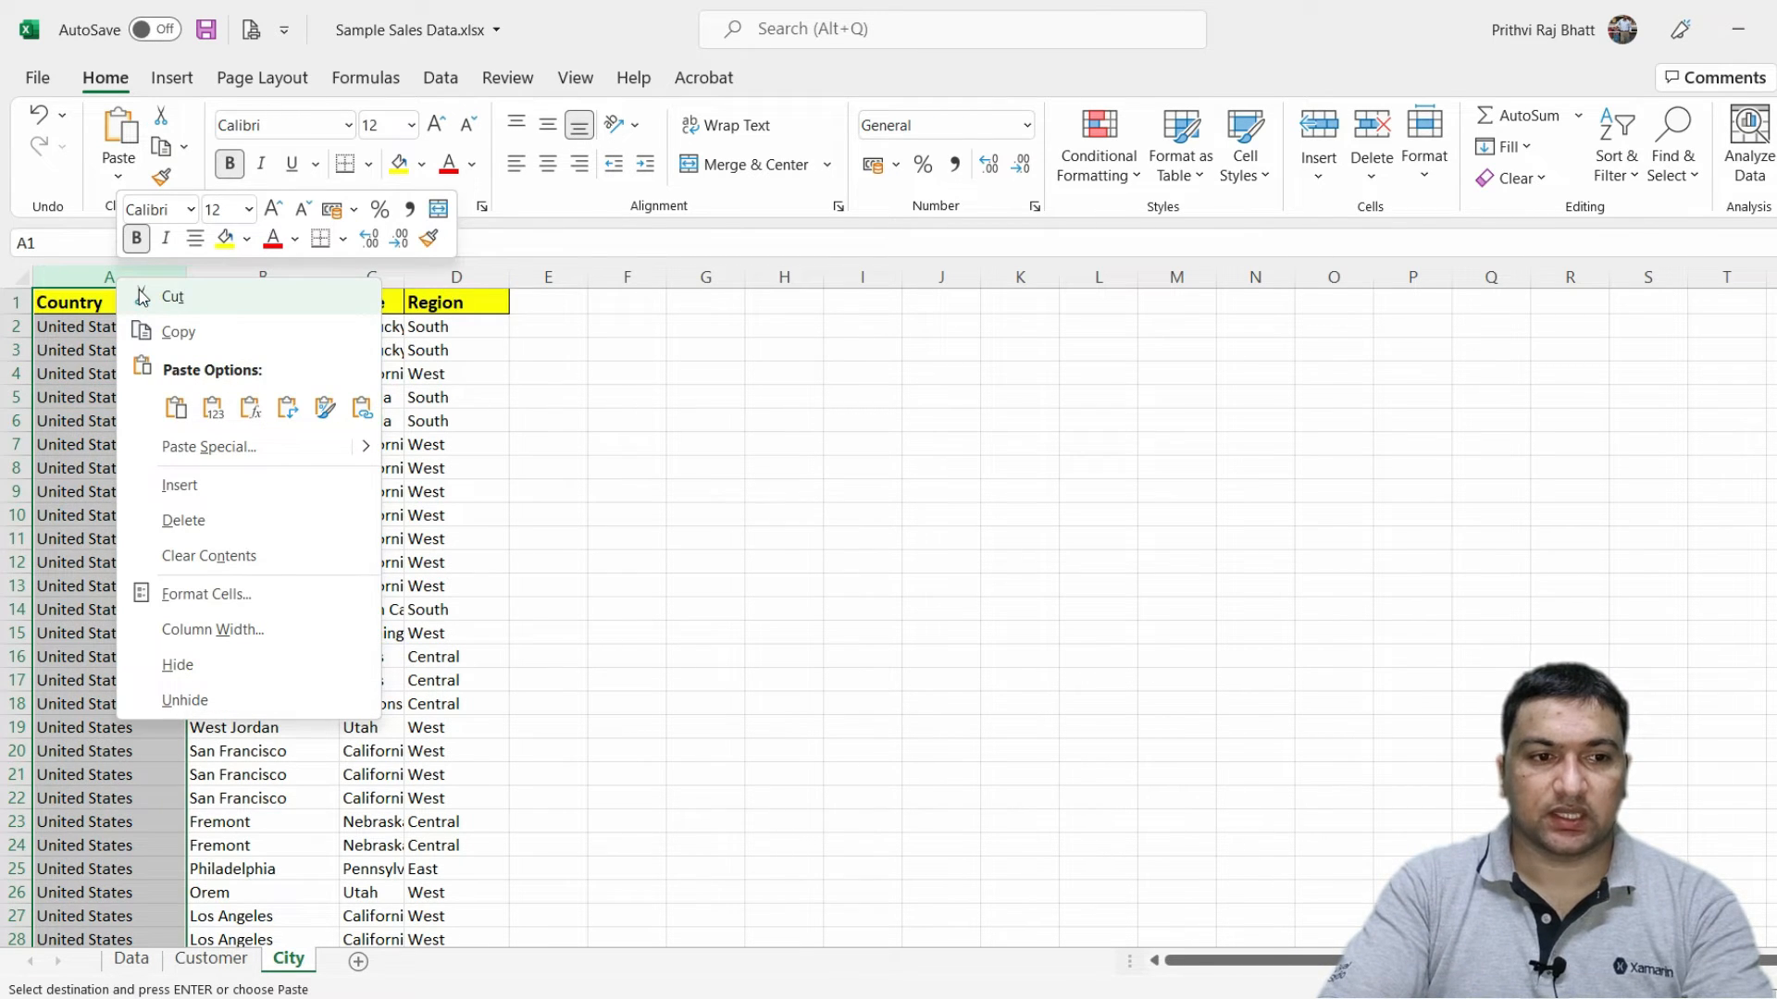
{"action": "left_click", "coordinate": [141, 296]}
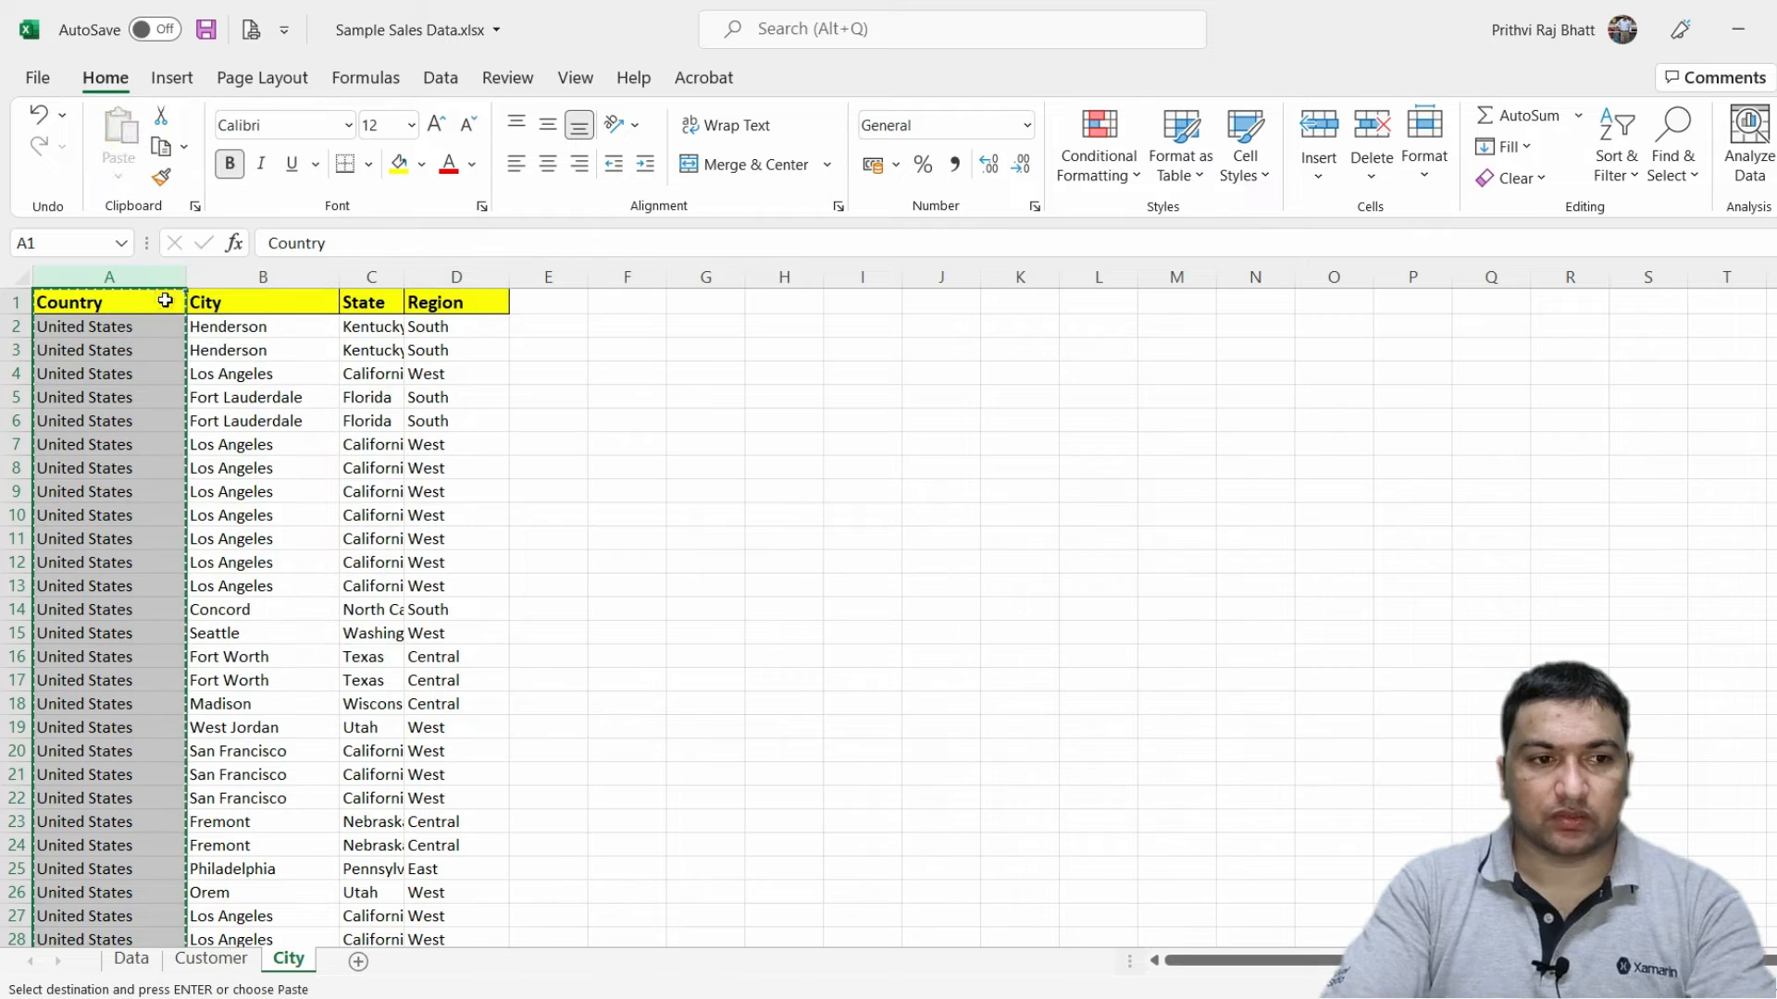
{"action": "right_click", "coordinate": [526, 279]}
{"action": "left_click", "coordinate": [622, 494]}
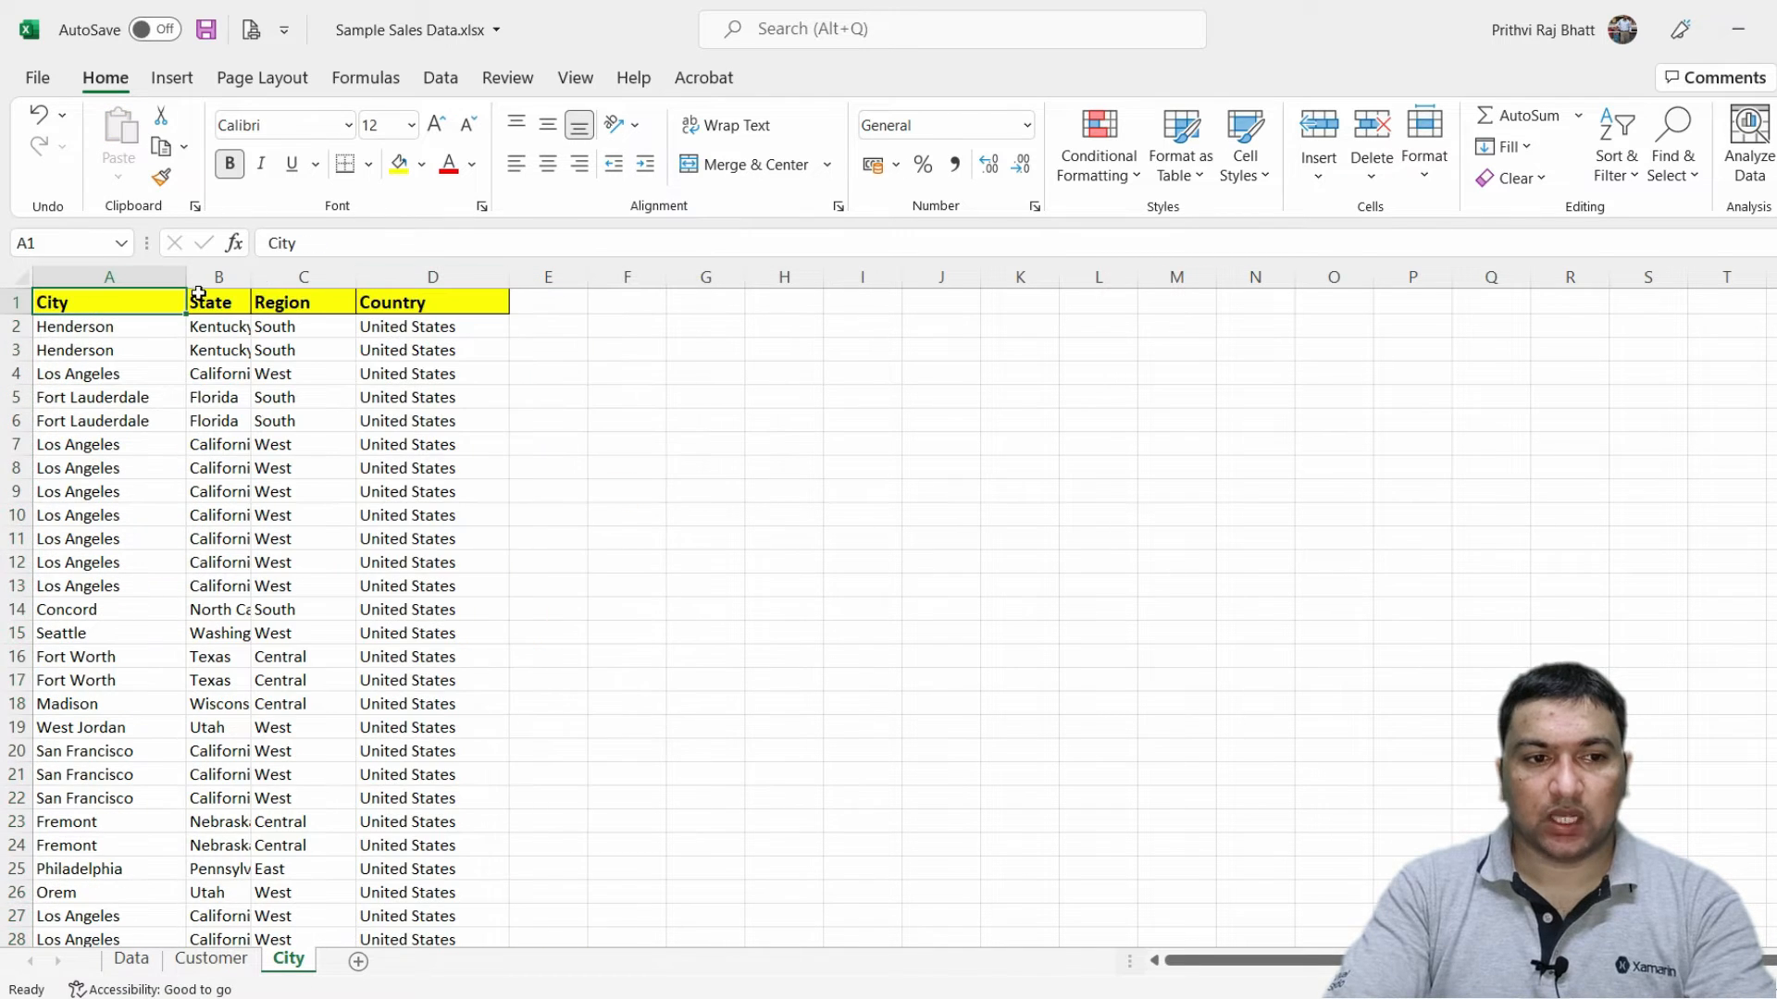
{"action": "double_click", "coordinate": [252, 275]}
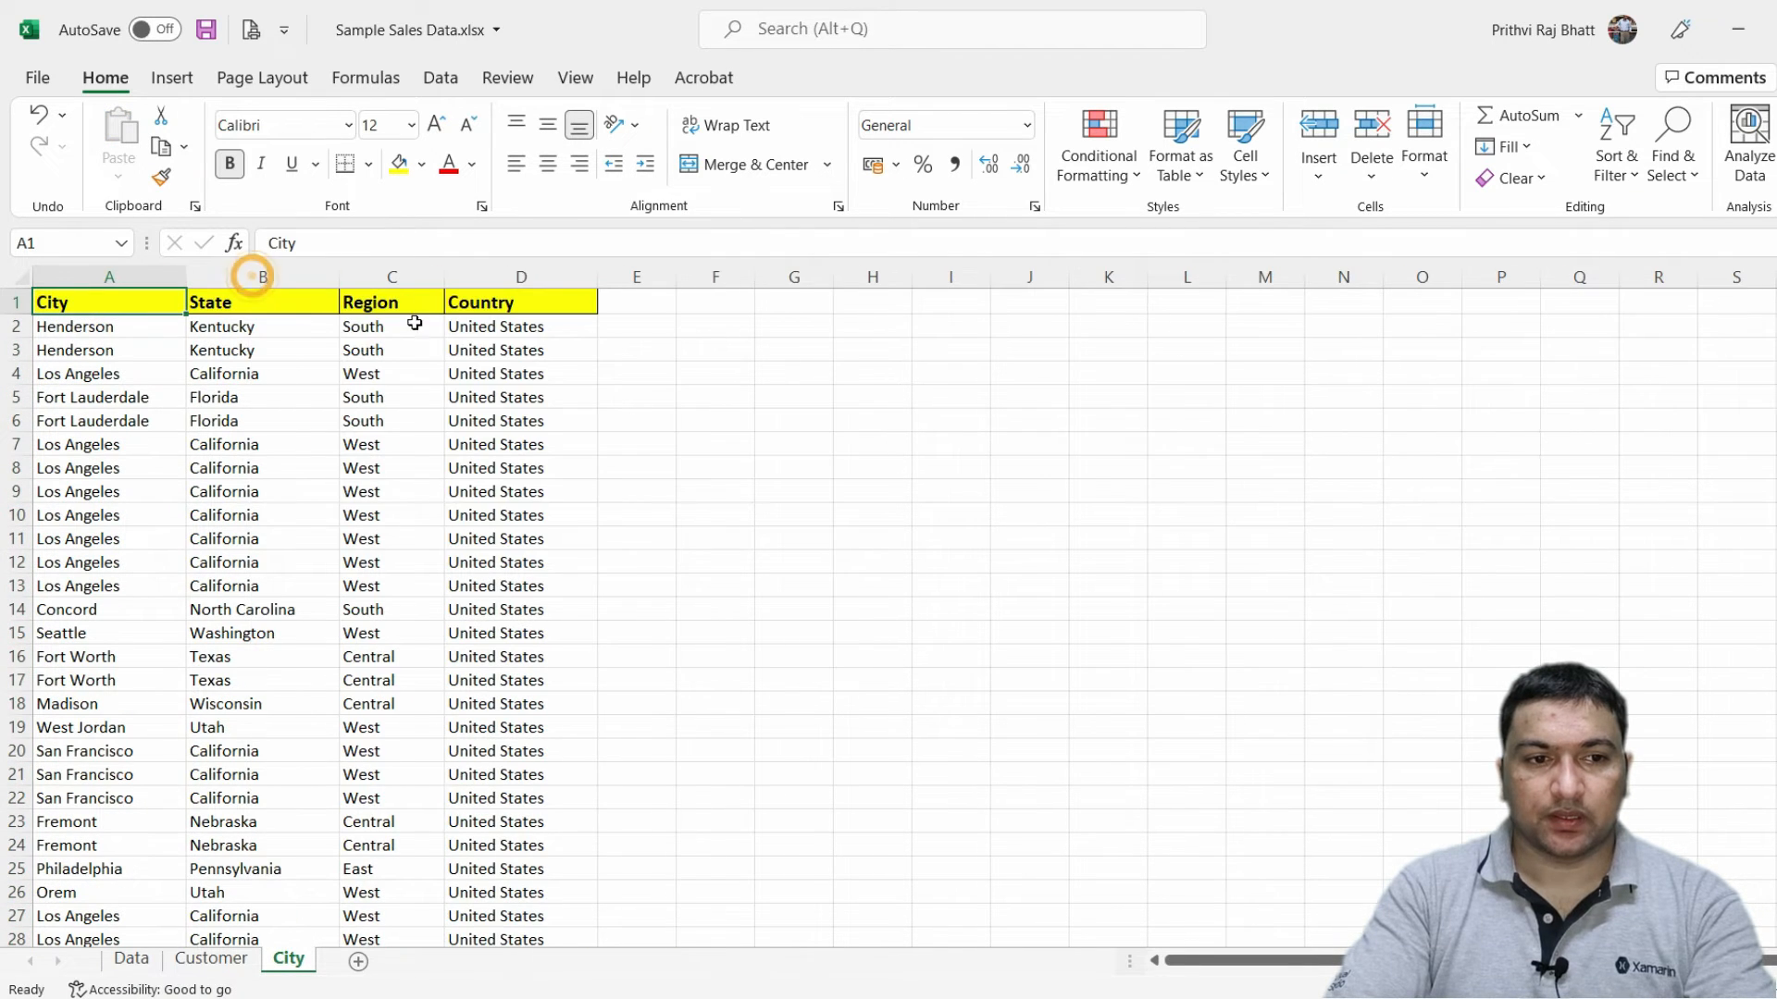
{"action": "double_click", "coordinate": [436, 276]}
Examine the City, State, Region and Country entries in the City sheet for repeated locations.
{"action": "left_click", "coordinate": [217, 373]}
{"action": "left_click", "coordinate": [366, 421]}
{"action": "left_click", "coordinate": [365, 538]}
{"action": "left_click_drag", "start_coordinate": [92, 348], "coordinate": [115, 528]}
{"action": "left_click", "coordinate": [93, 633]}
{"action": "left_click", "coordinate": [460, 397]}
{"action": "left_click", "coordinate": [467, 555]}
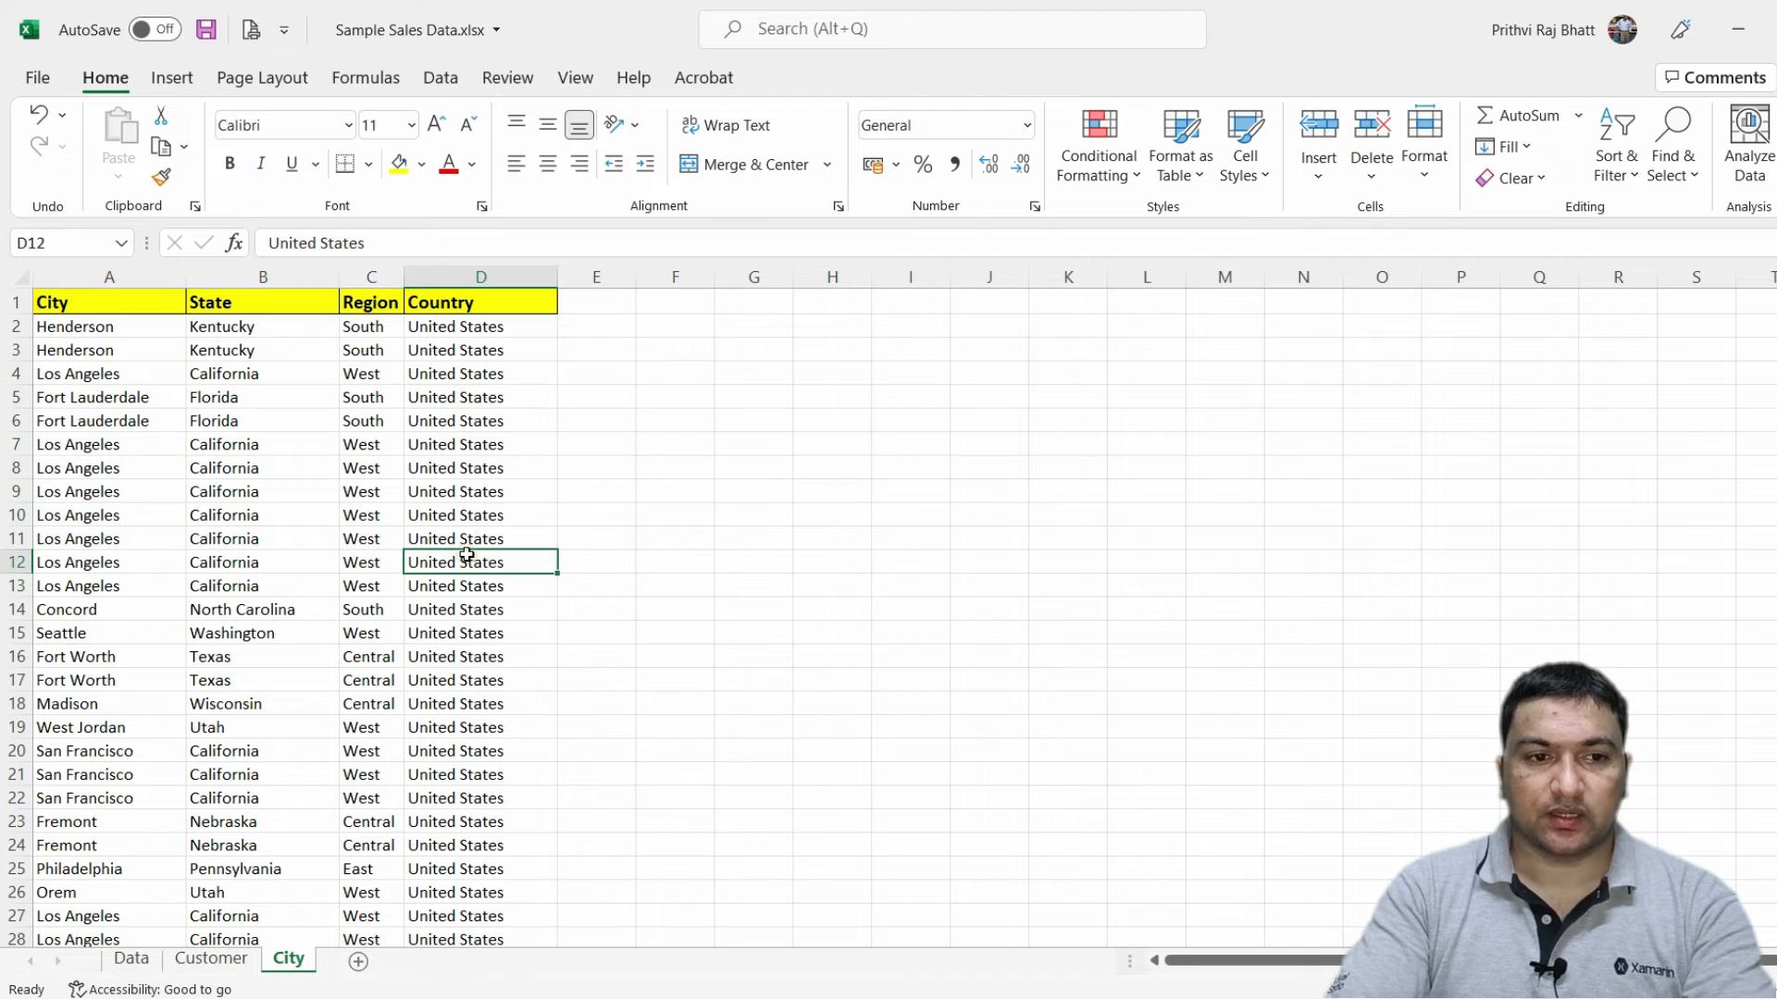
{"action": "left_click", "coordinate": [495, 301]}
{"action": "left_click", "coordinate": [364, 350]}
{"action": "left_click", "coordinate": [365, 538]}
{"action": "left_click", "coordinate": [363, 655]}
{"action": "left_click", "coordinate": [222, 467]}
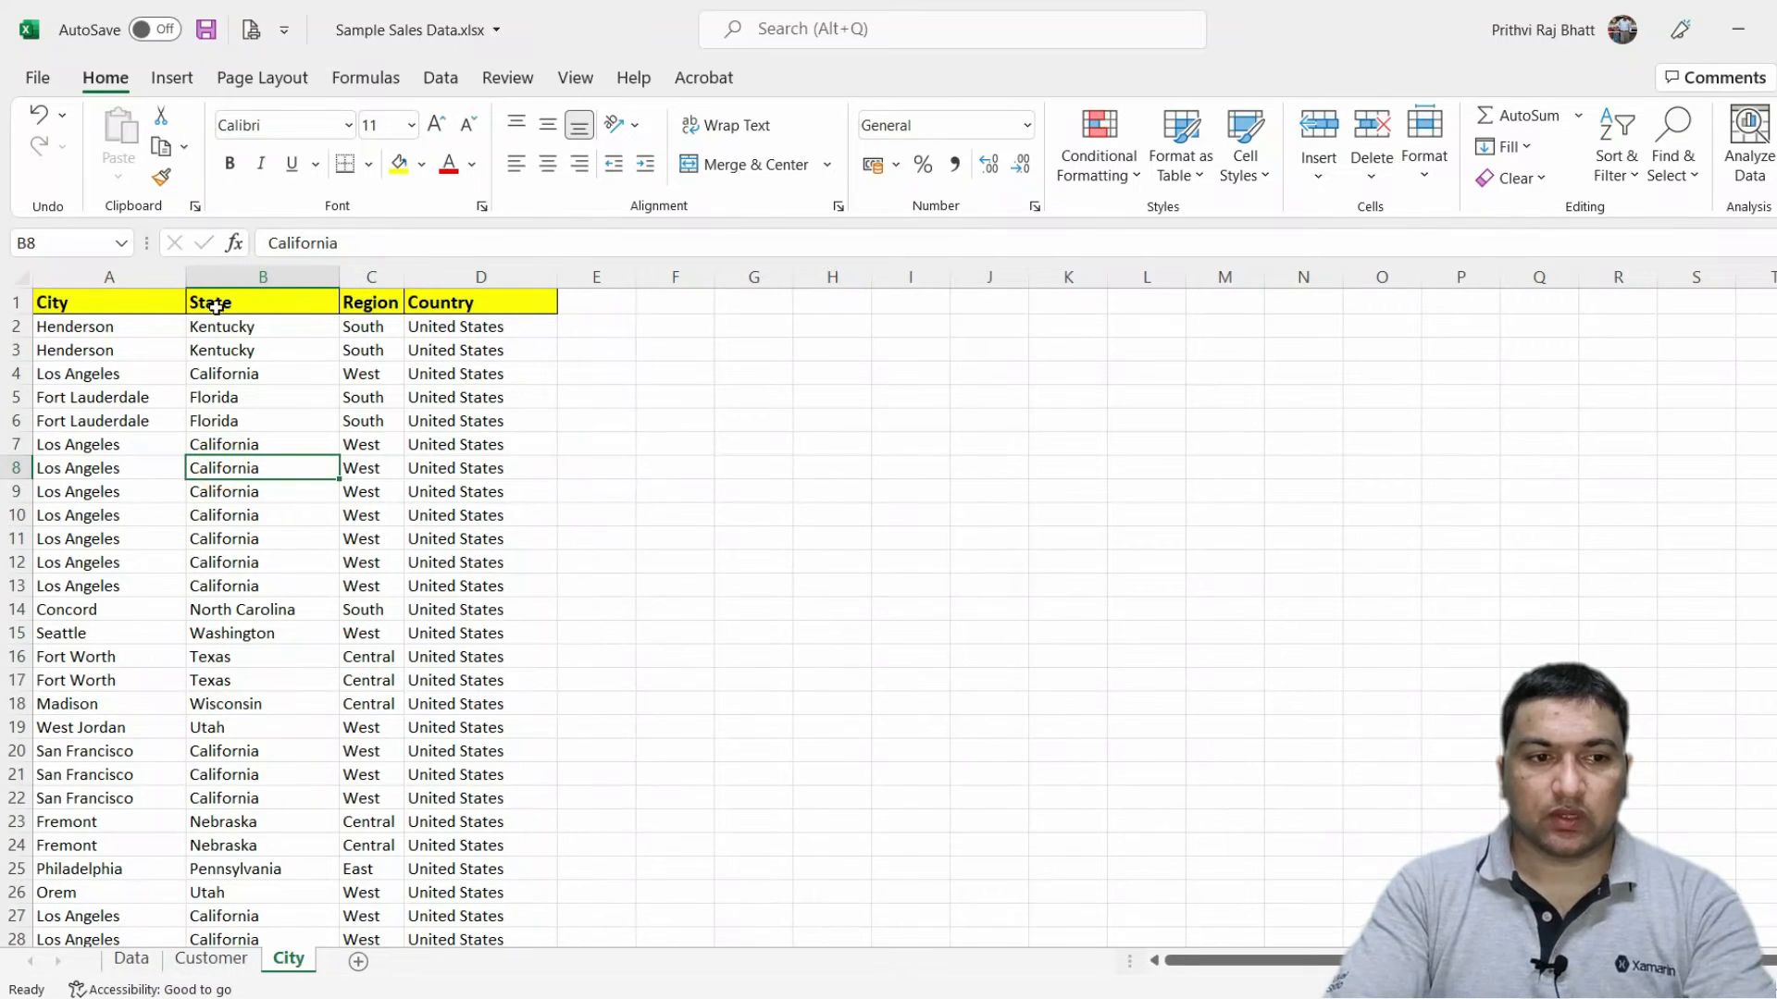
{"action": "left_click", "coordinate": [90, 308]}
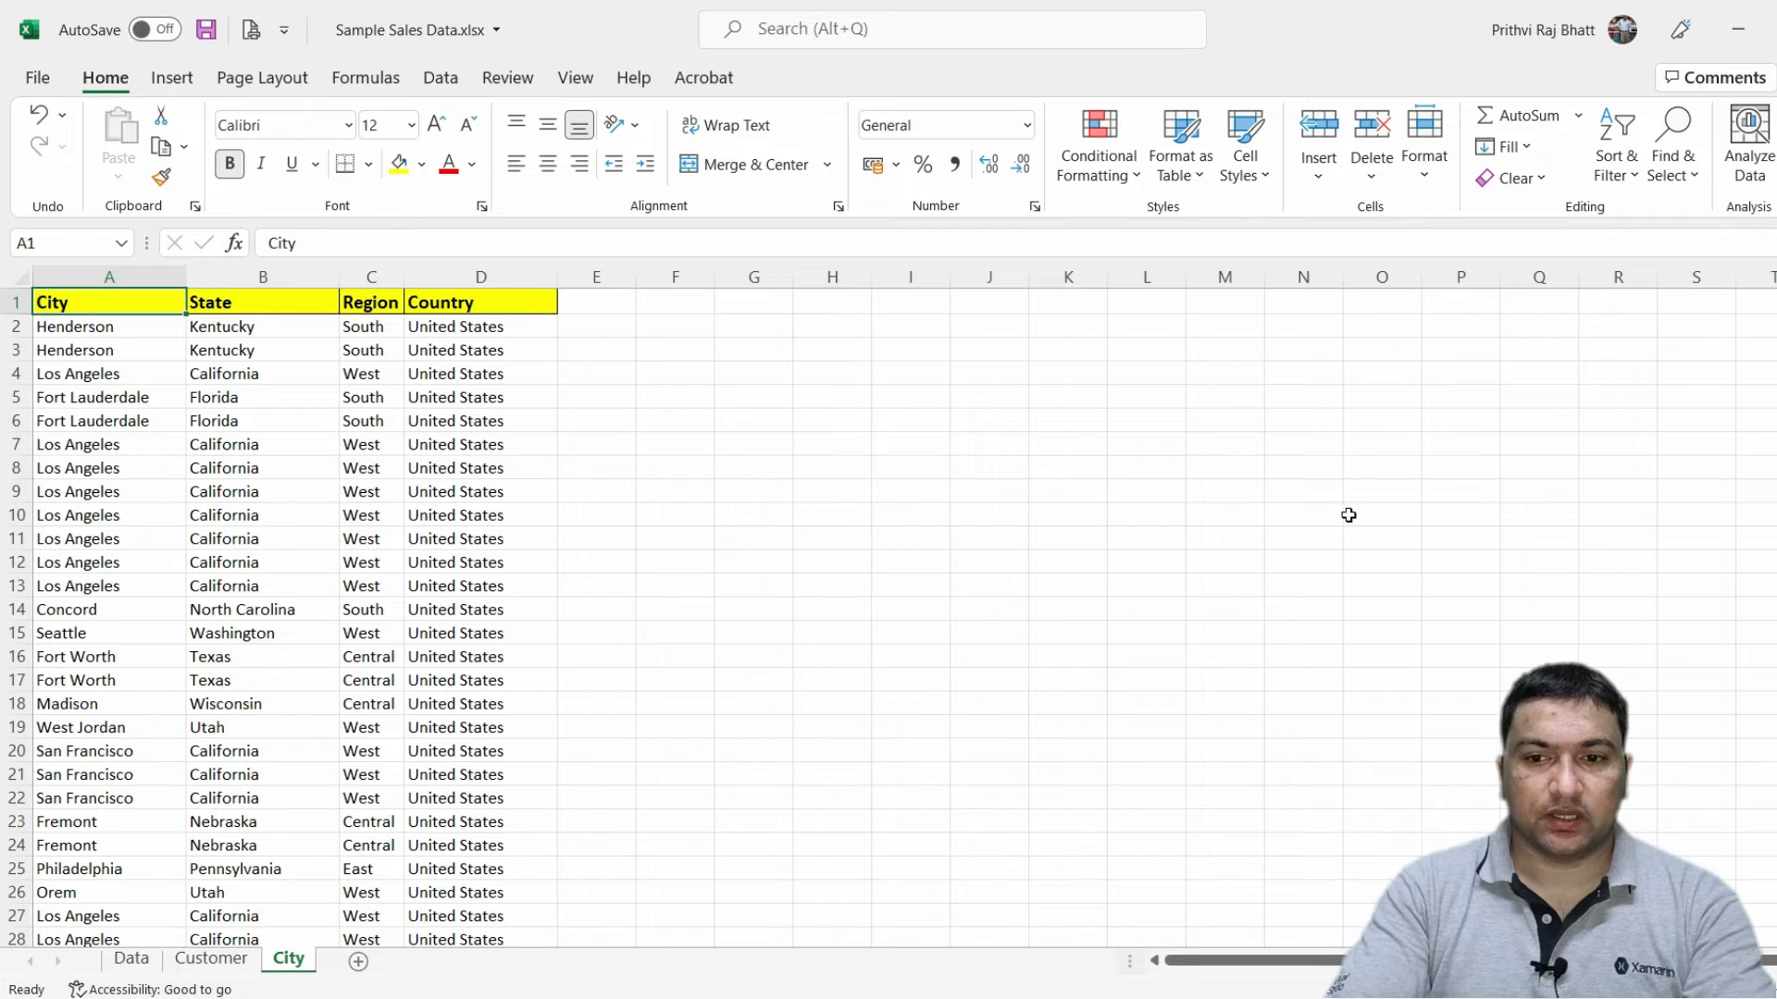
{"action": "left_click", "coordinate": [1774, 658]}
{"action": "mouse_move", "coordinate": [411, 100]}
{"action": "left_mouse_down"}
{"action": "mouse_move", "coordinate": [449, 41]}
{"action": "mouse_move", "coordinate": [459, 104]}
{"action": "mouse_move", "coordinate": [523, 160]}
{"action": "mouse_move", "coordinate": [1271, 226]}
{"action": "mouse_move", "coordinate": [1268, 243]}
{"action": "left_mouse_up"}
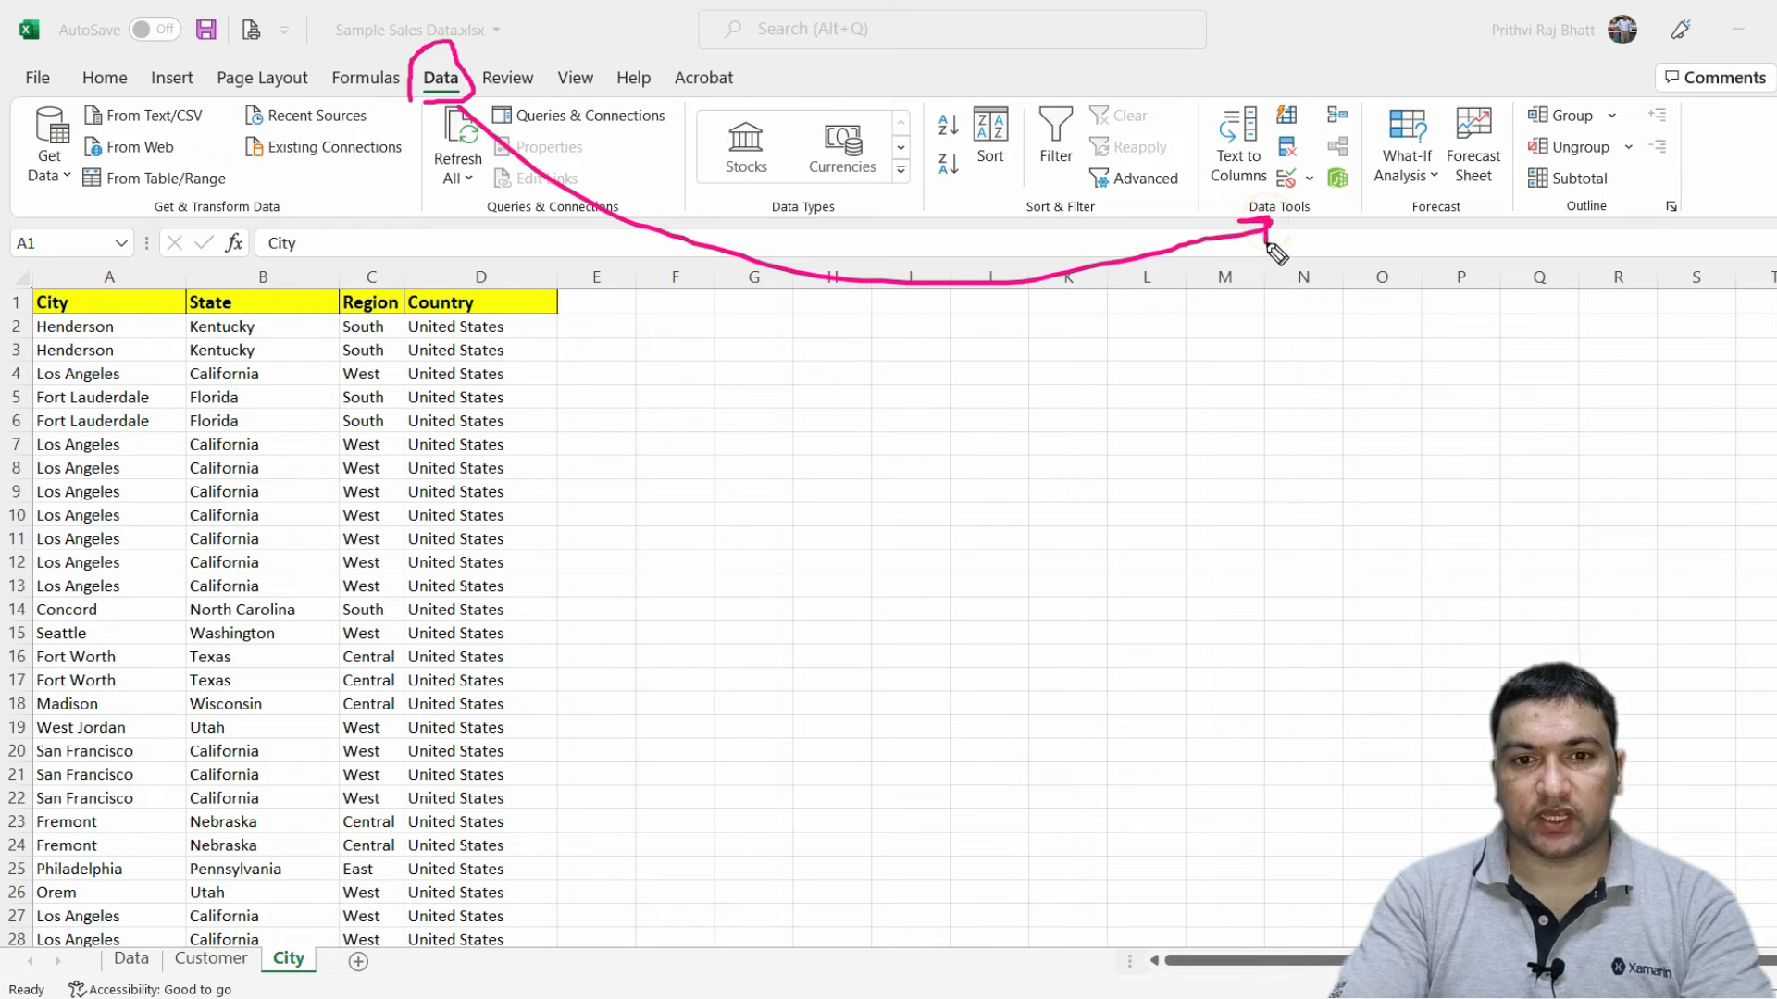
{"action": "mouse_move", "coordinate": [1301, 156]}
{"action": "left_mouse_down"}
{"action": "mouse_move", "coordinate": [1288, 131]}
{"action": "mouse_move", "coordinate": [1265, 157]}
{"action": "left_mouse_up"}
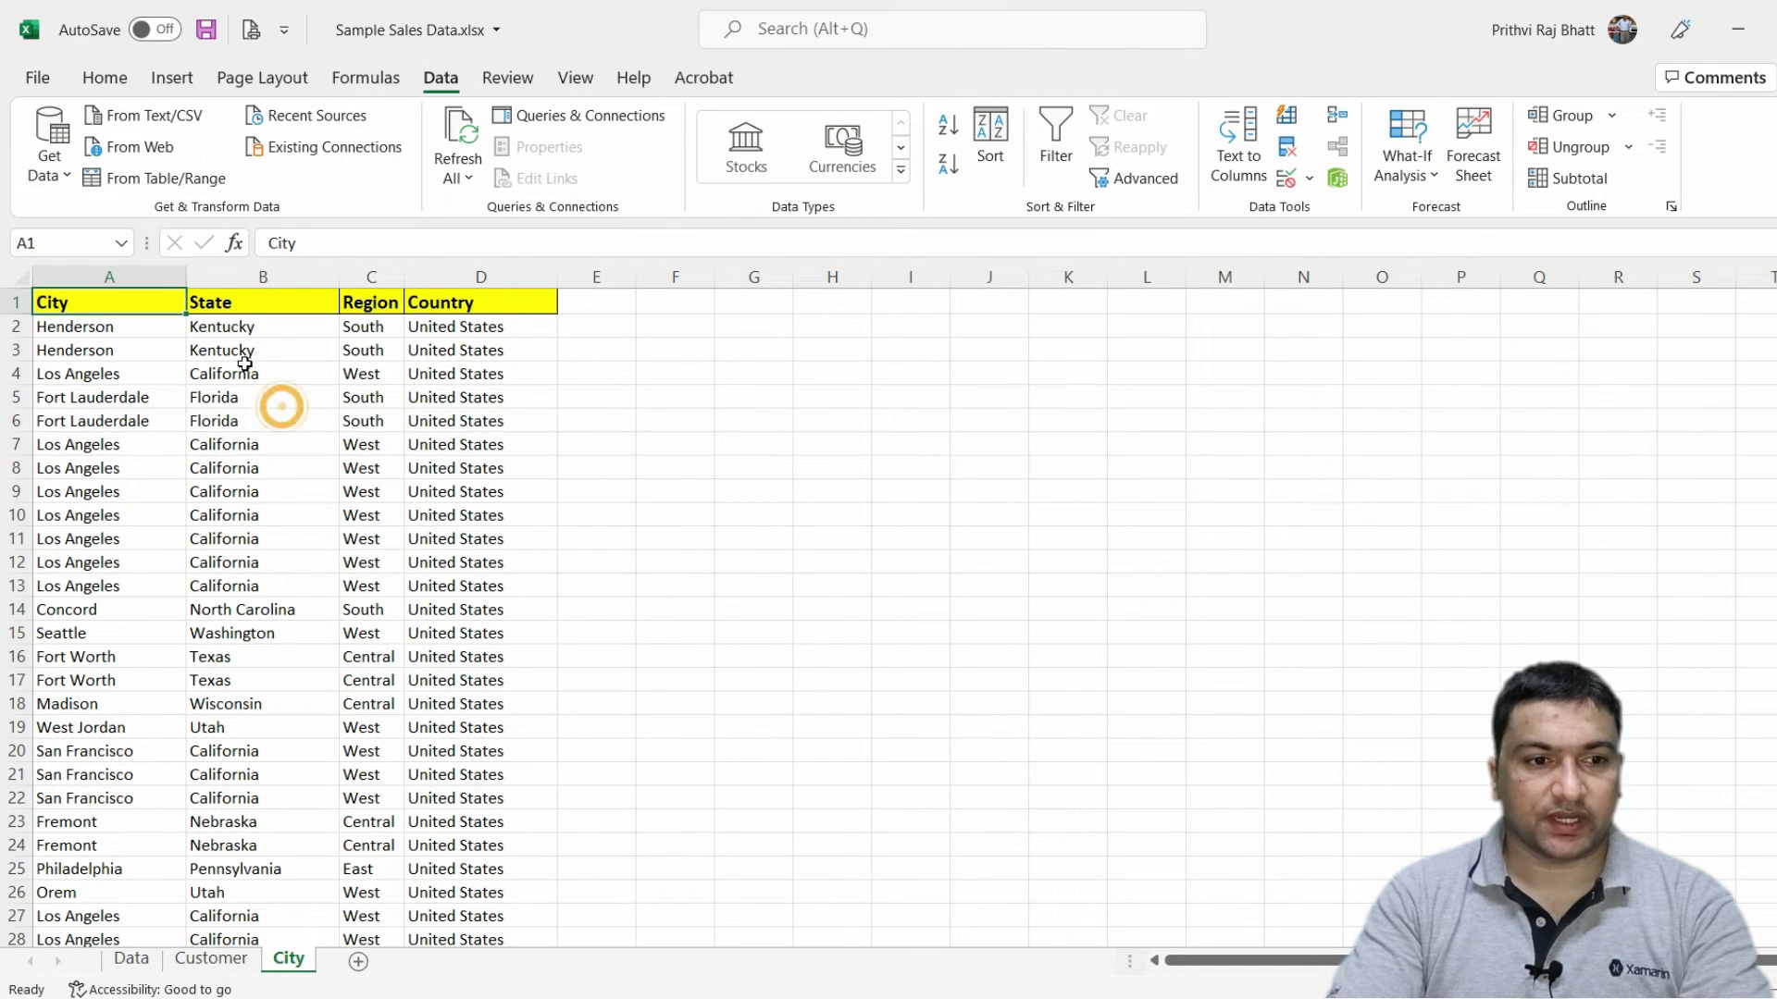
{"action": "left_click", "coordinate": [243, 349]}
{"action": "left_click", "coordinate": [268, 522]}
{"action": "left_click", "coordinate": [328, 656]}
{"action": "left_click", "coordinate": [379, 518]}
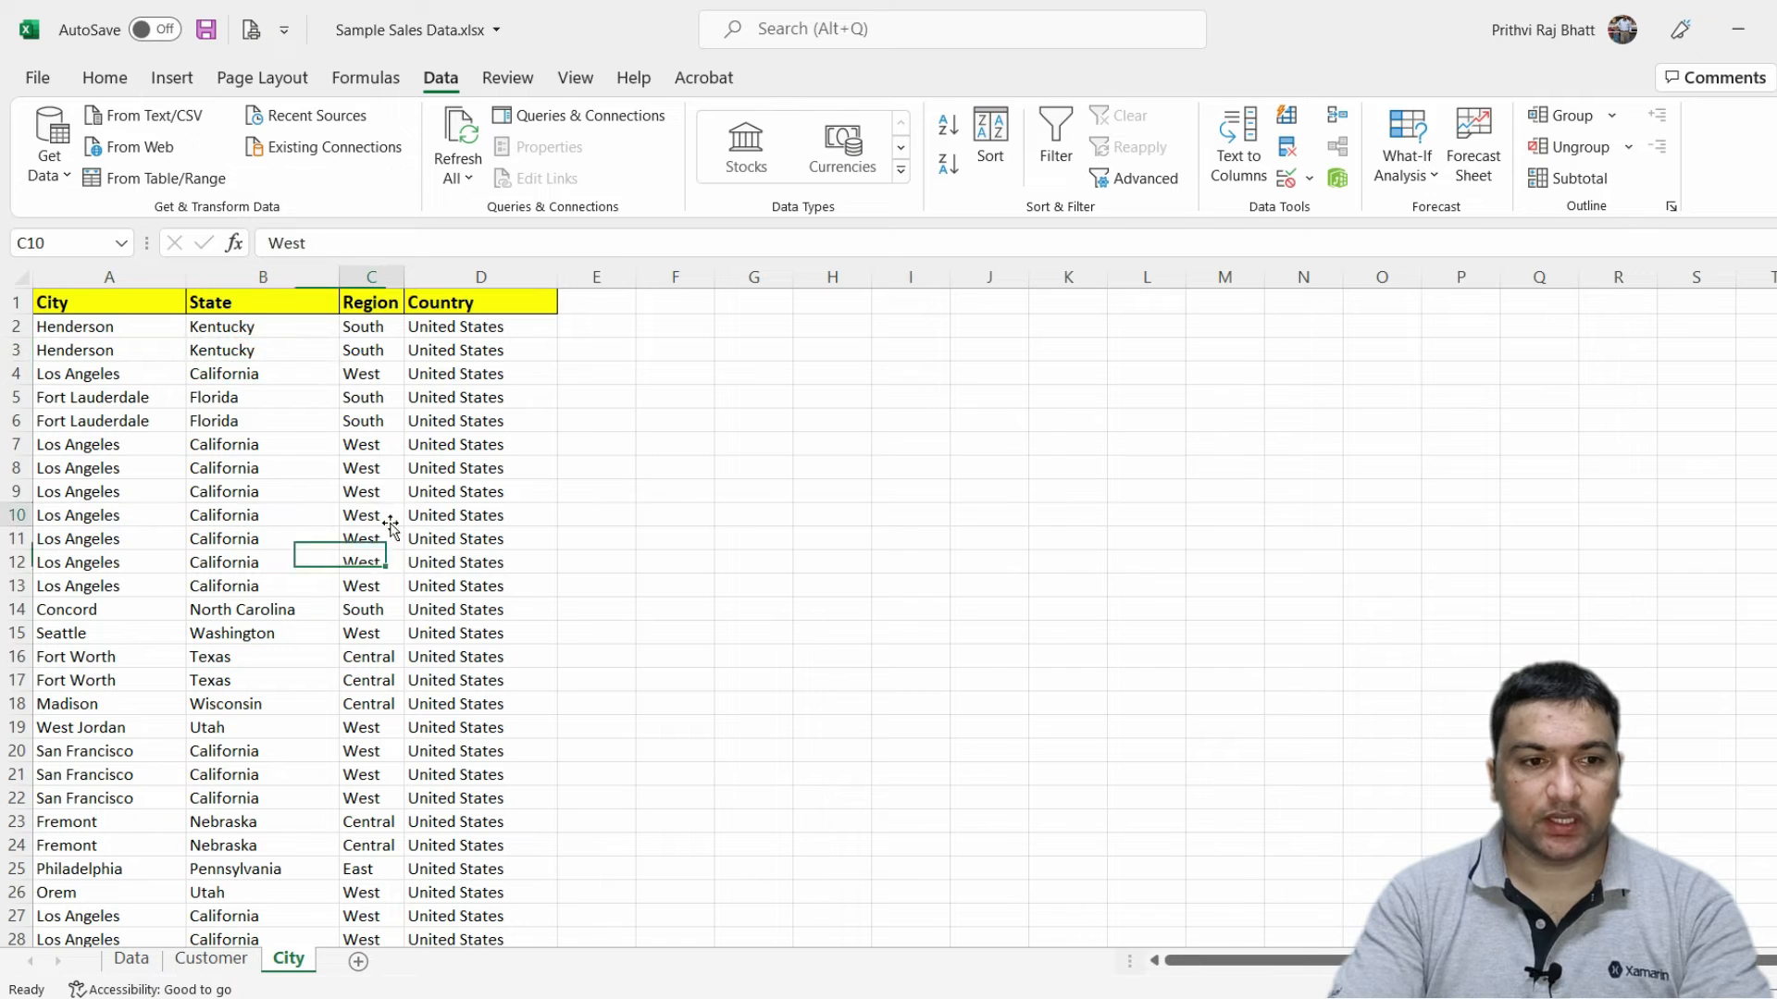
Remove duplicate rows from the whole City sheet table, comparing only the City column and treating the first row as headers.
{"action": "left_click", "coordinate": [99, 302]}
{"action": "key", "text": "shift+Right"}
{"action": "key", "text": "shift+Right"}
{"action": "key", "text": "shift+Right"}
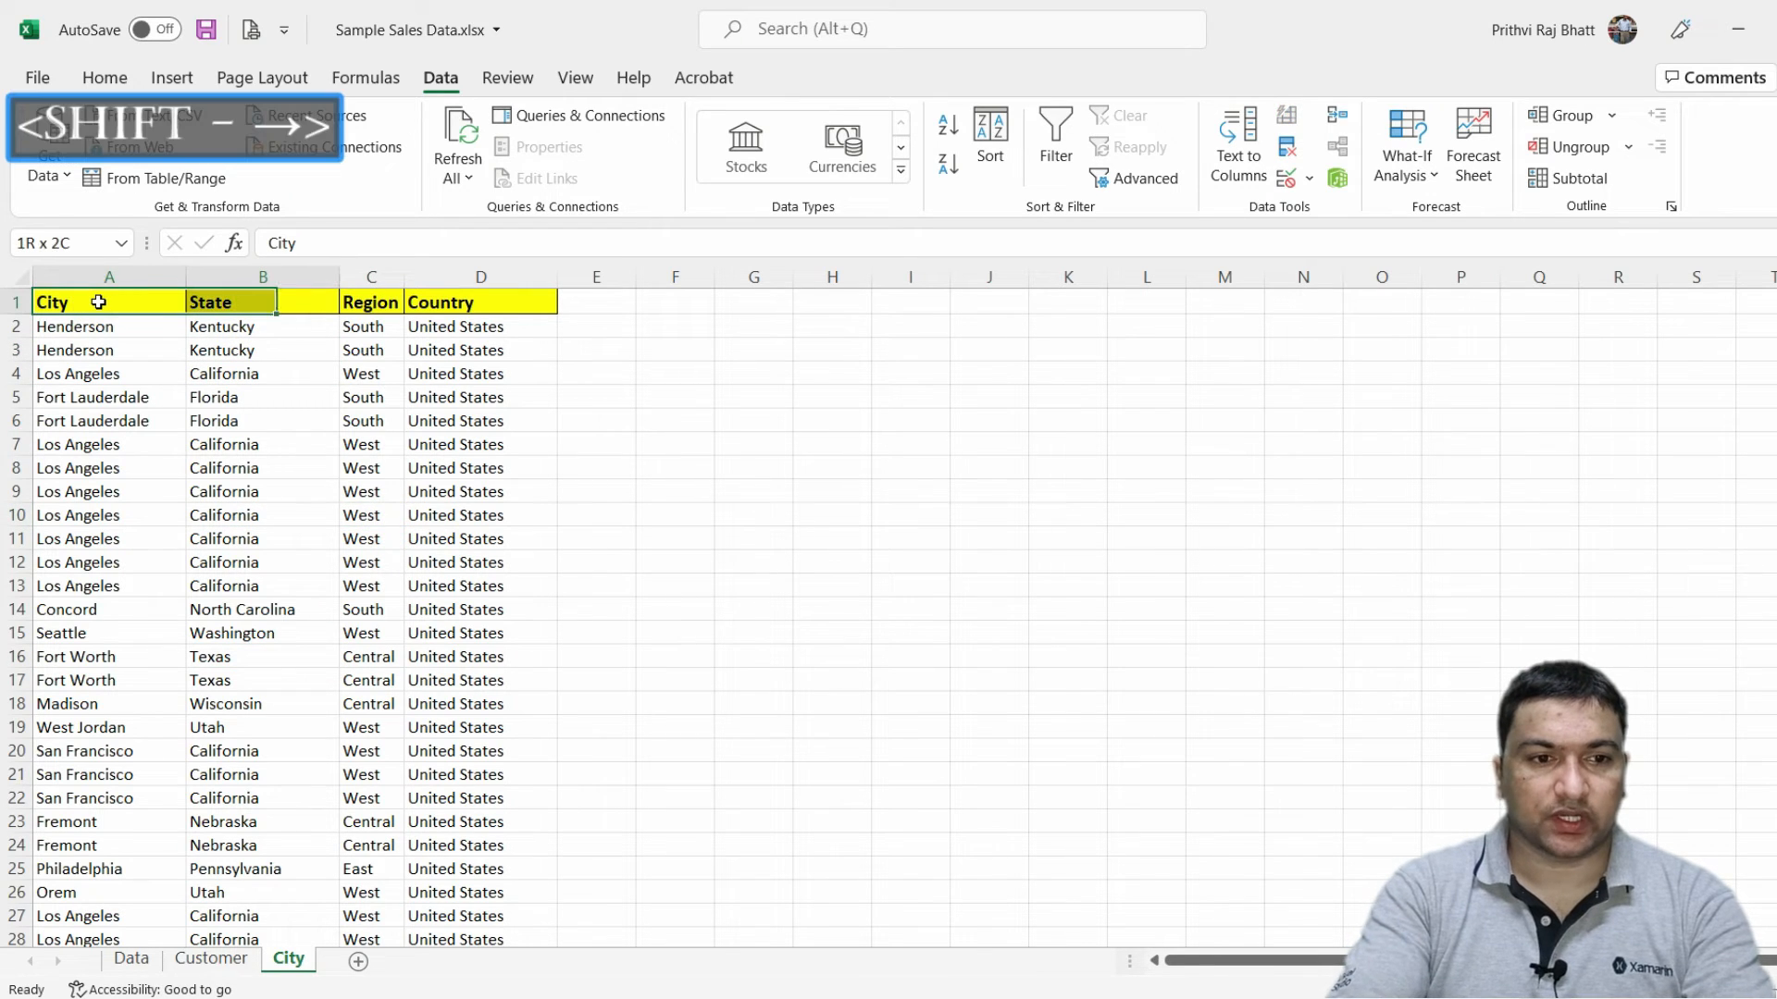
{"action": "key", "text": "ctrl+shift+Down"}
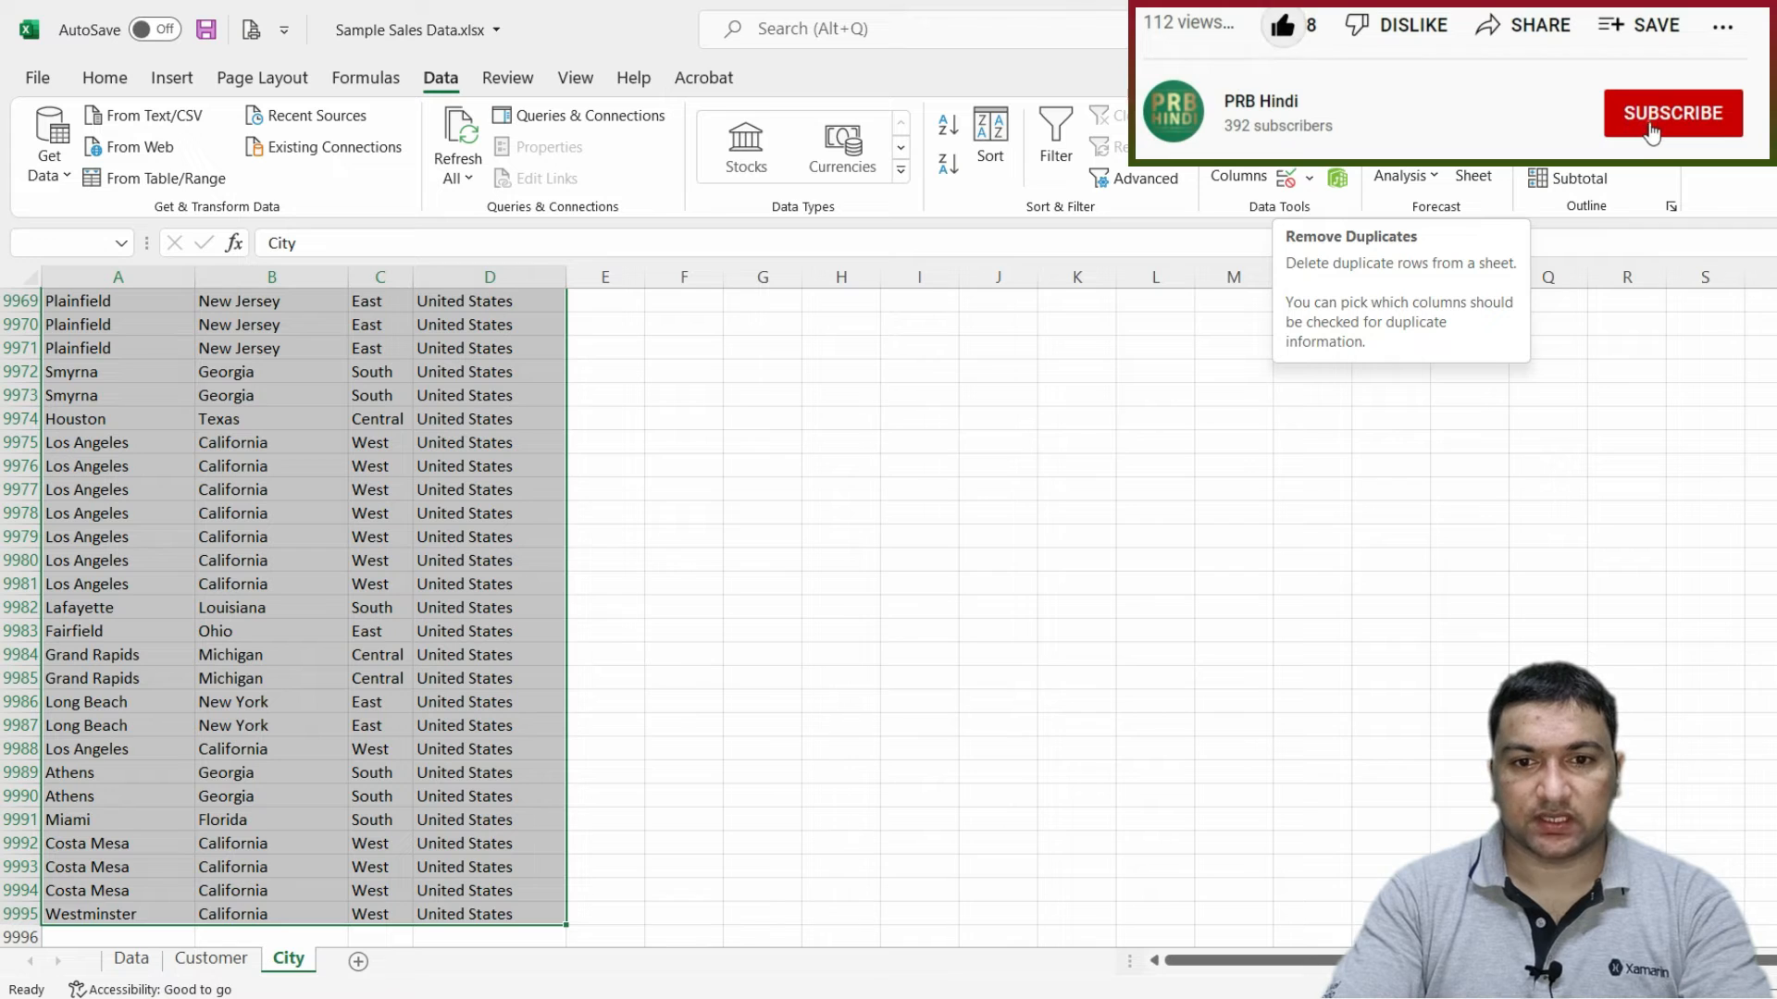
{"action": "left_click", "coordinate": [1285, 146]}
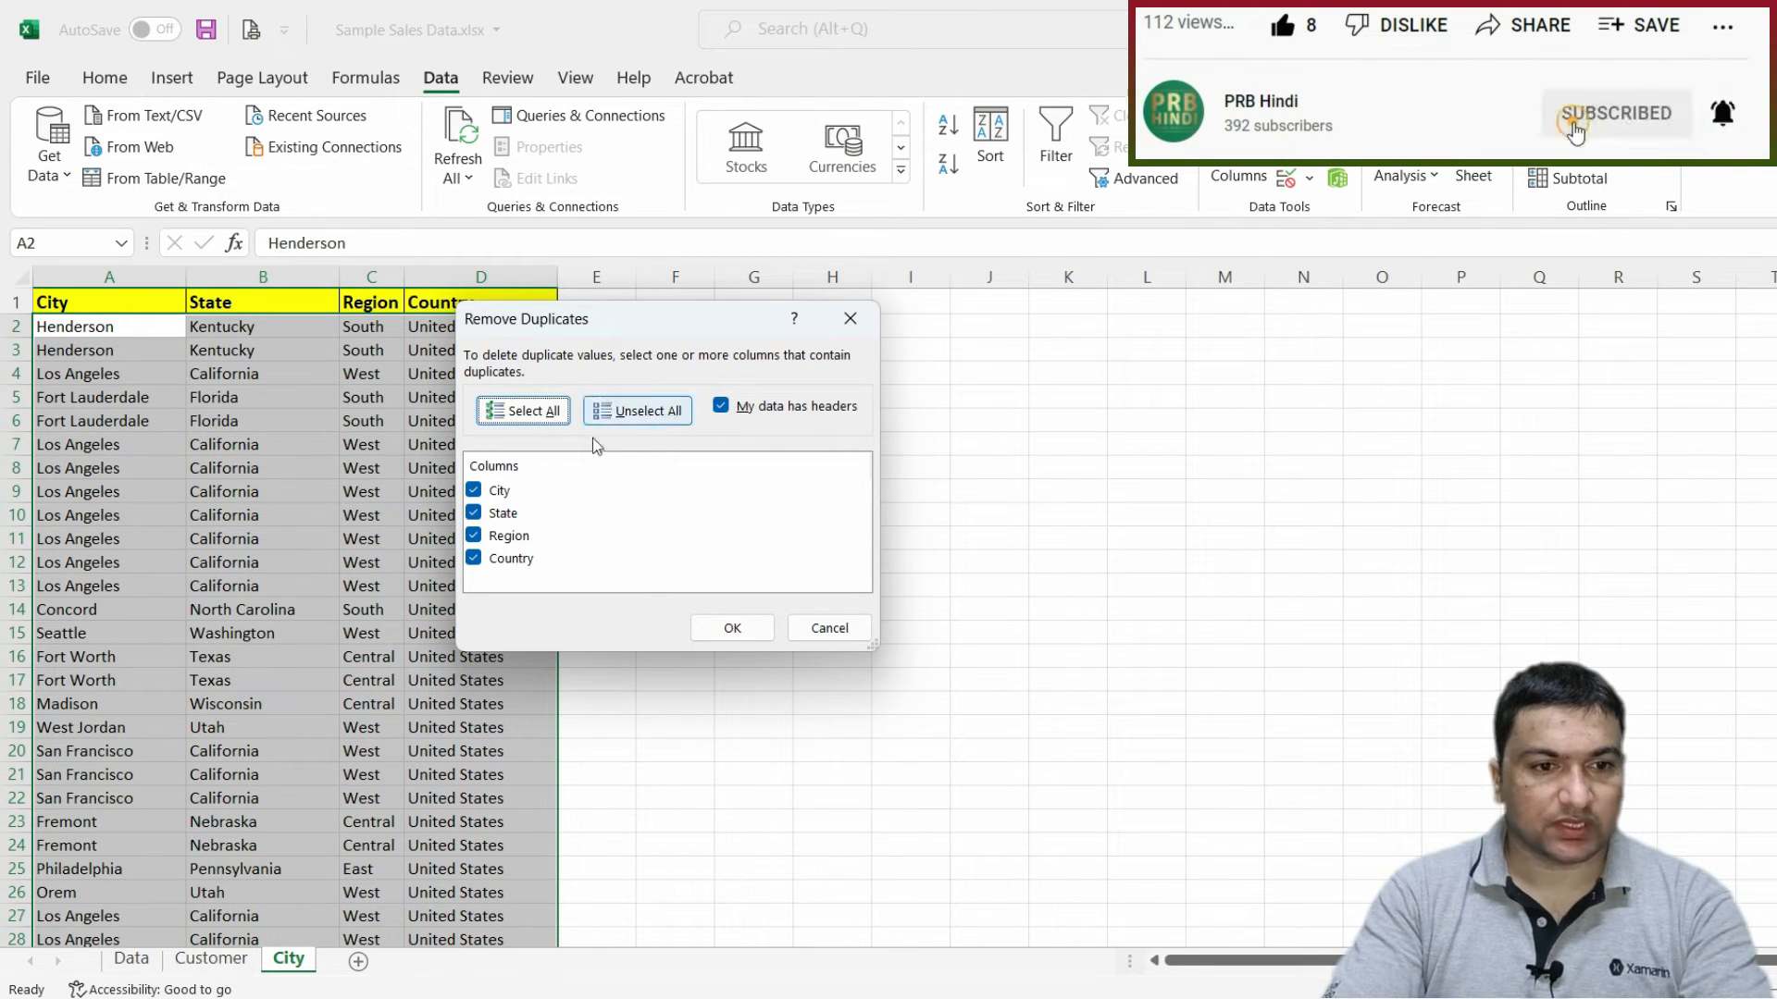
{"action": "left_click", "coordinate": [638, 411]}
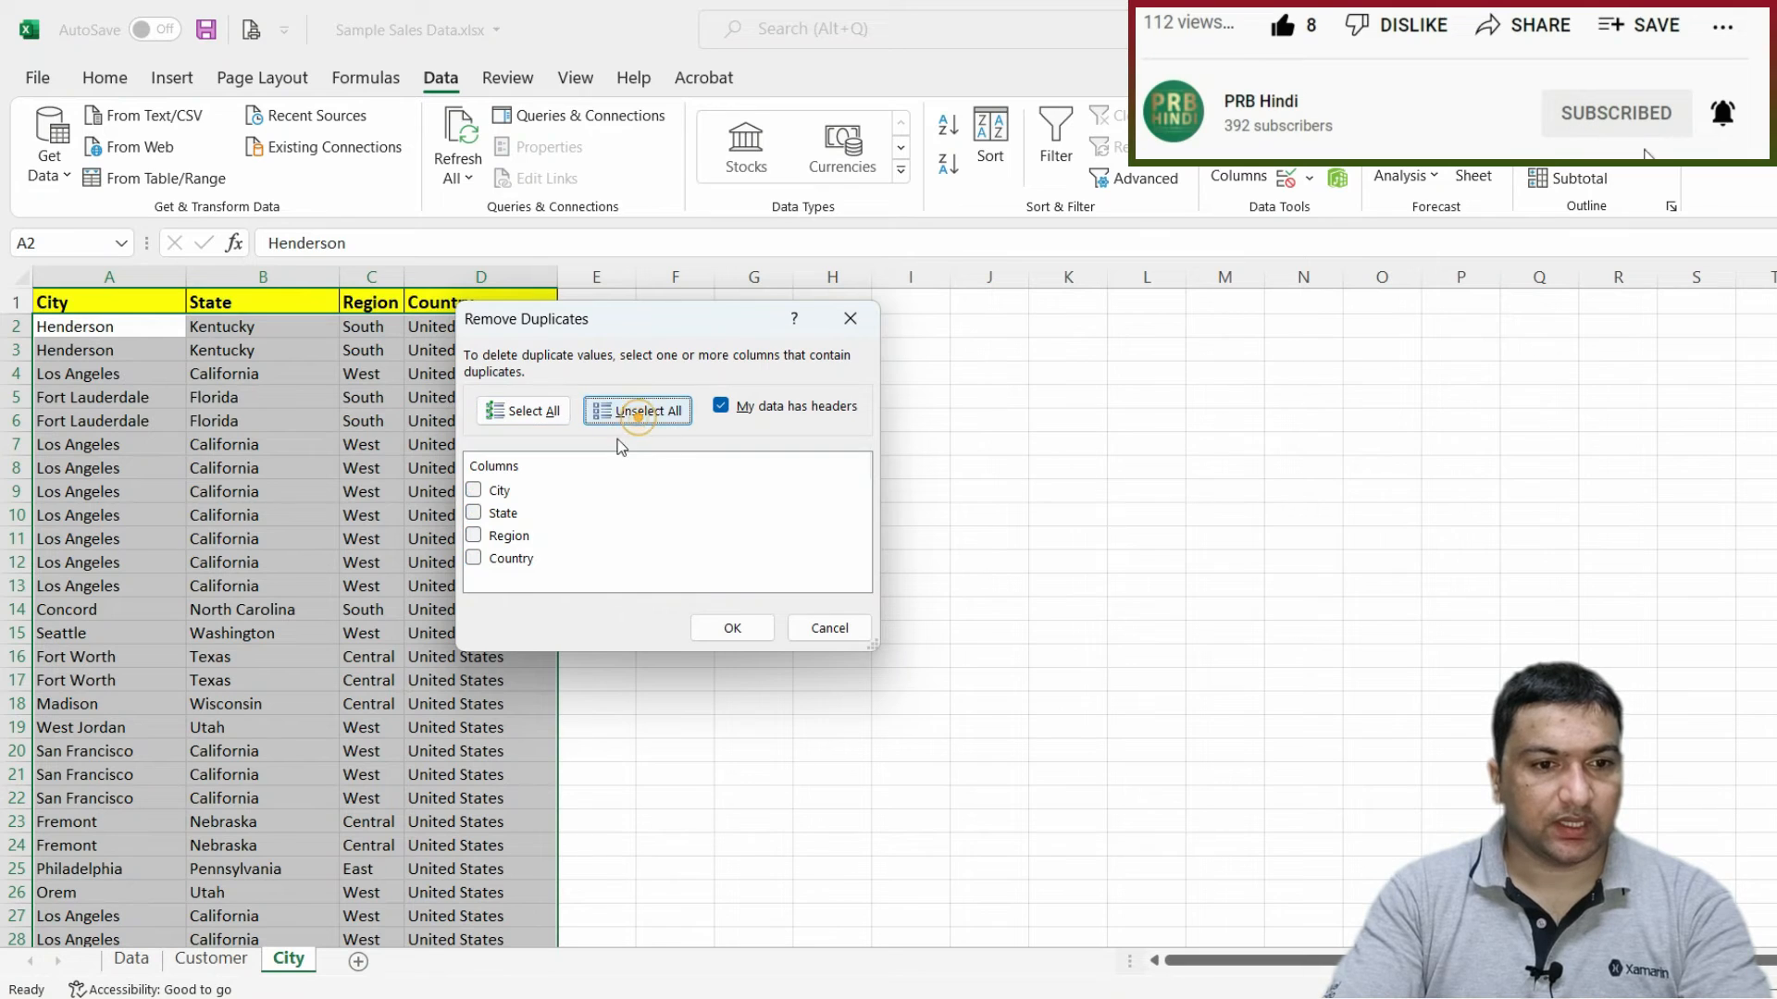
{"action": "left_click", "coordinate": [473, 491]}
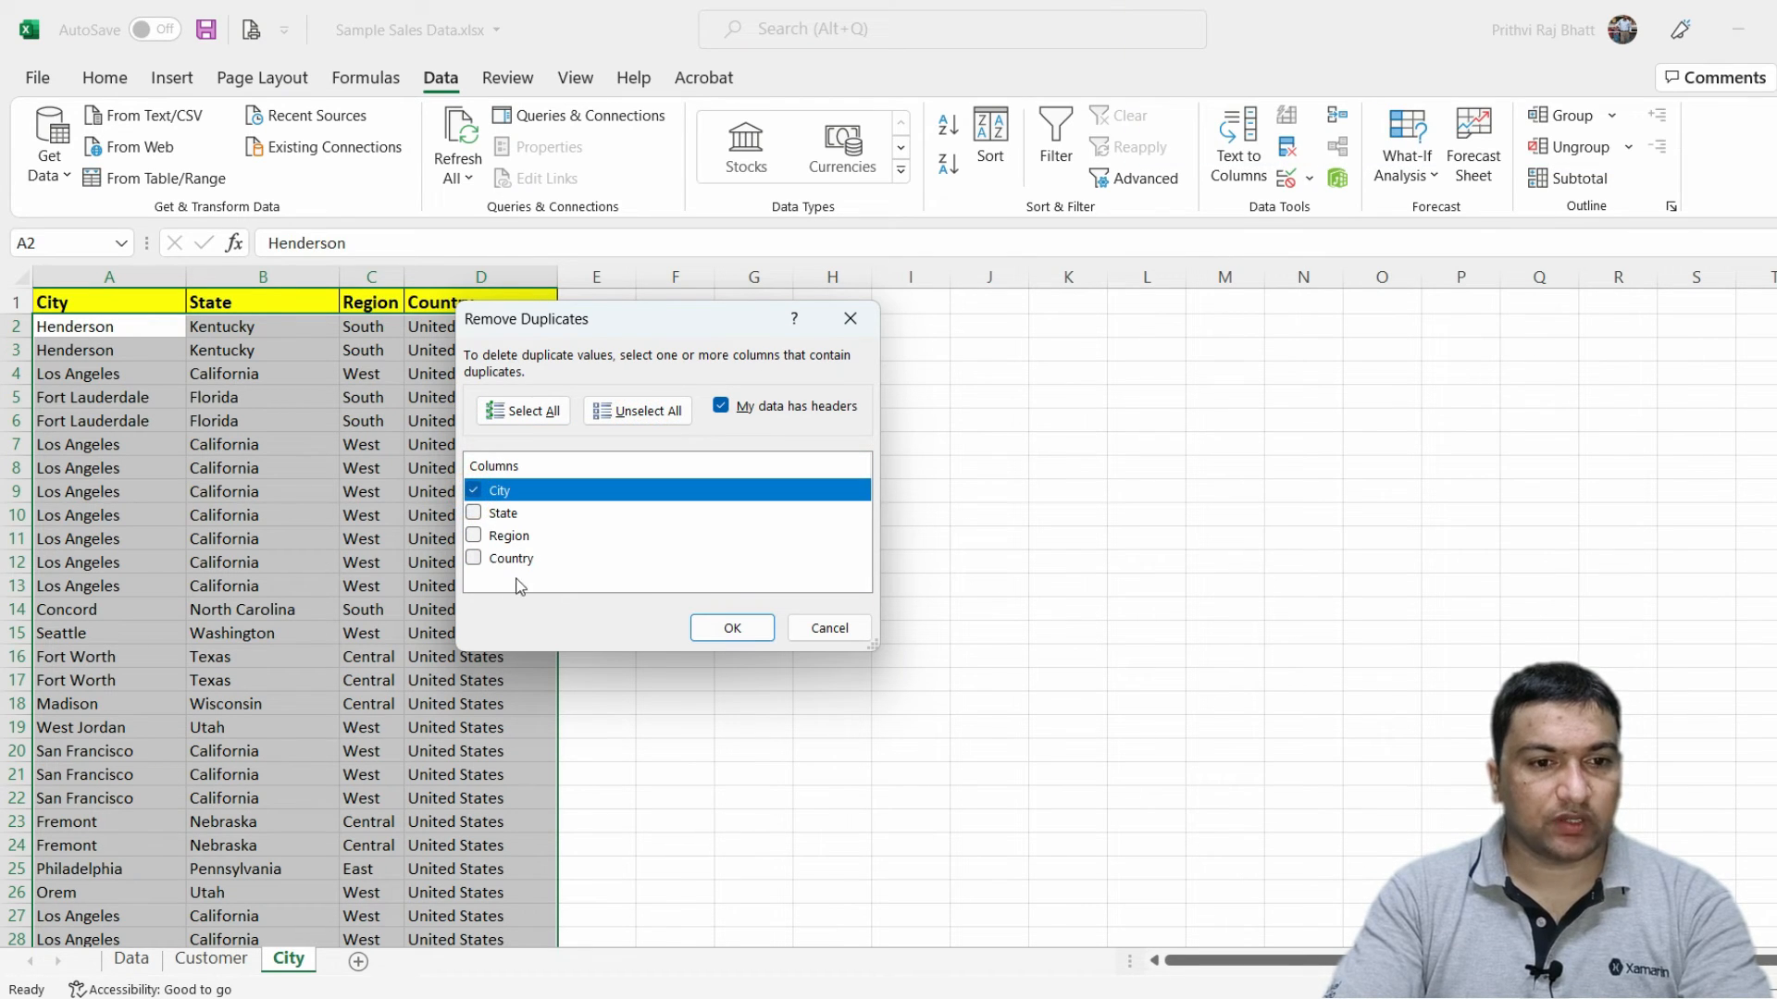
{"action": "left_click", "coordinate": [731, 628]}
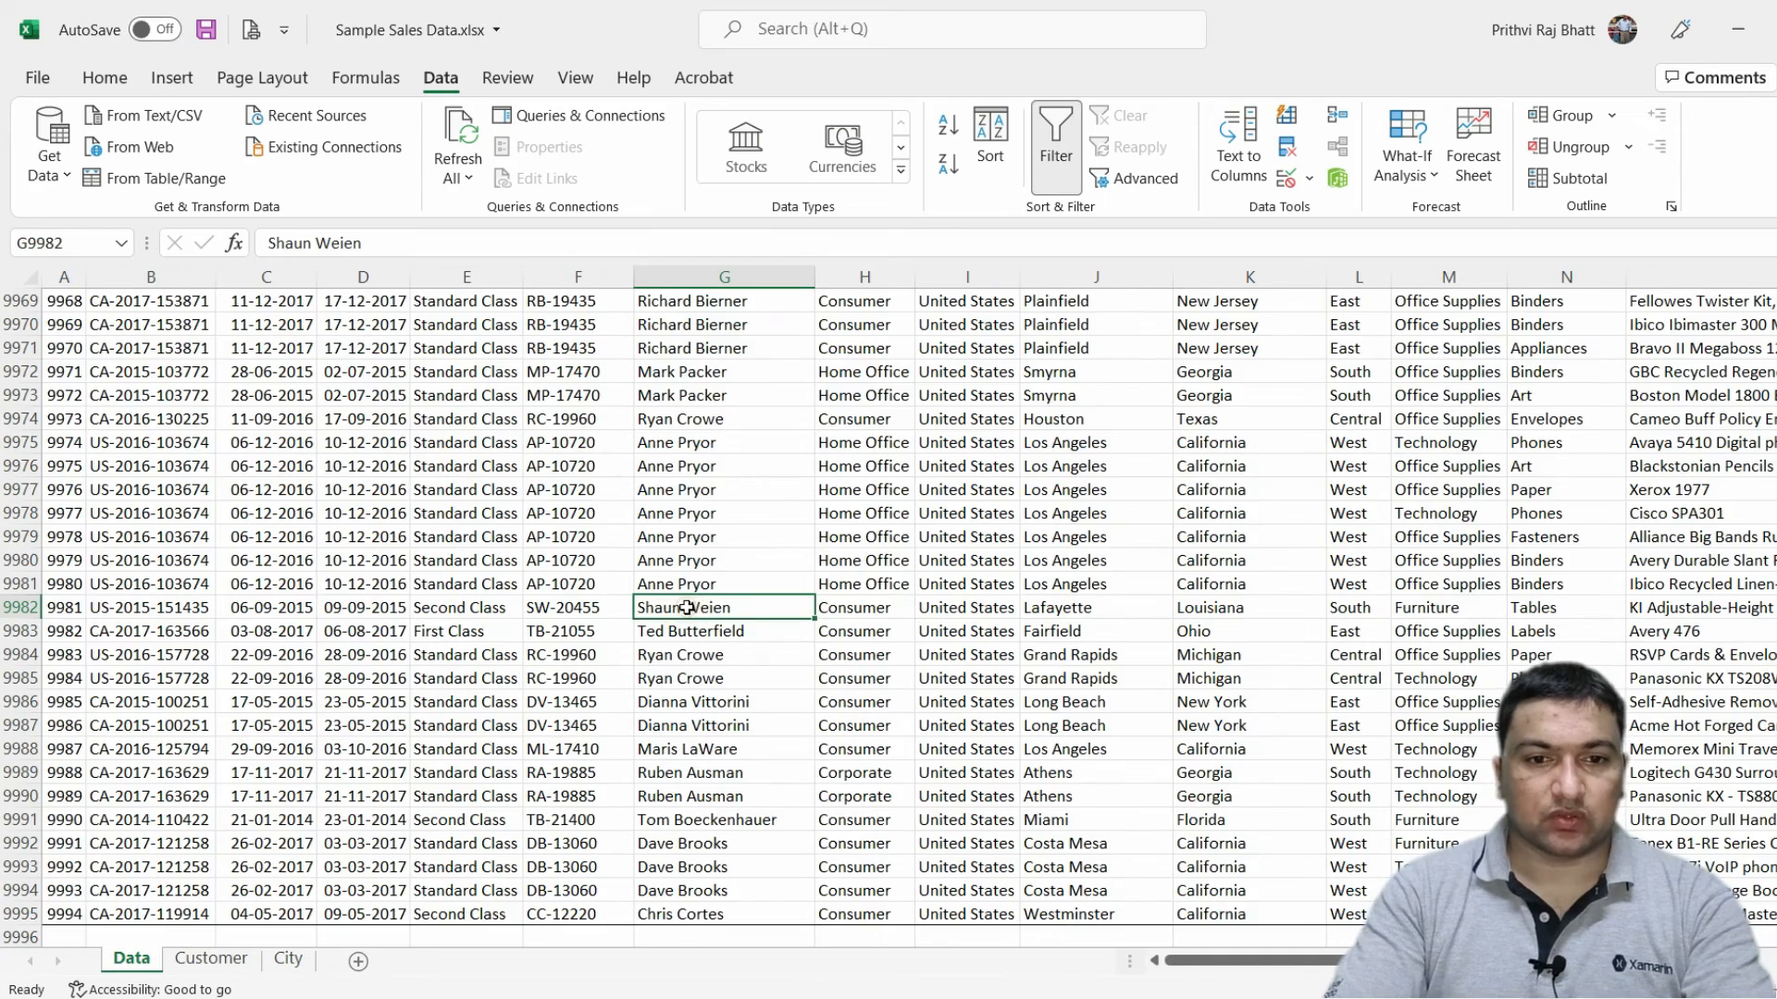
Review the original sales records in the Data sheet, from the last rows back up to the header row.
{"action": "scroll", "coordinate": [910, 618], "scroll_direction": "up", "scroll_amount": 3}
{"action": "left_click", "coordinate": [1178, 559]}
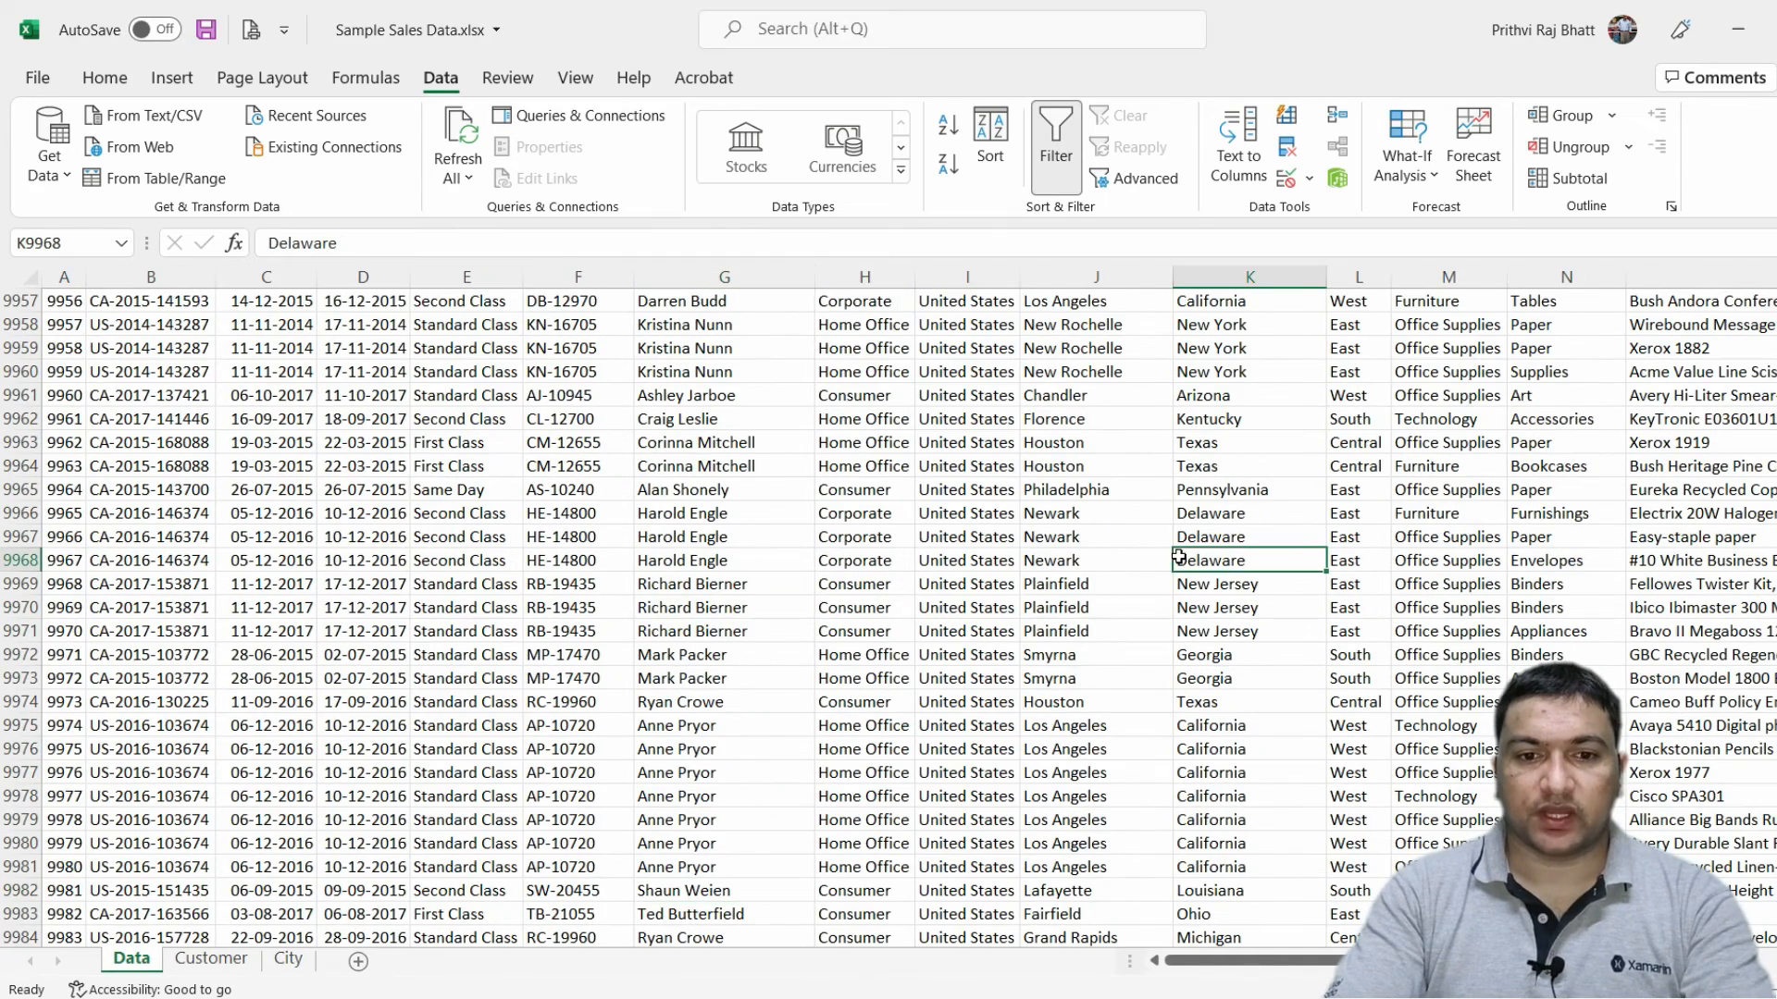
{"action": "key", "text": "ctrl+Up"}
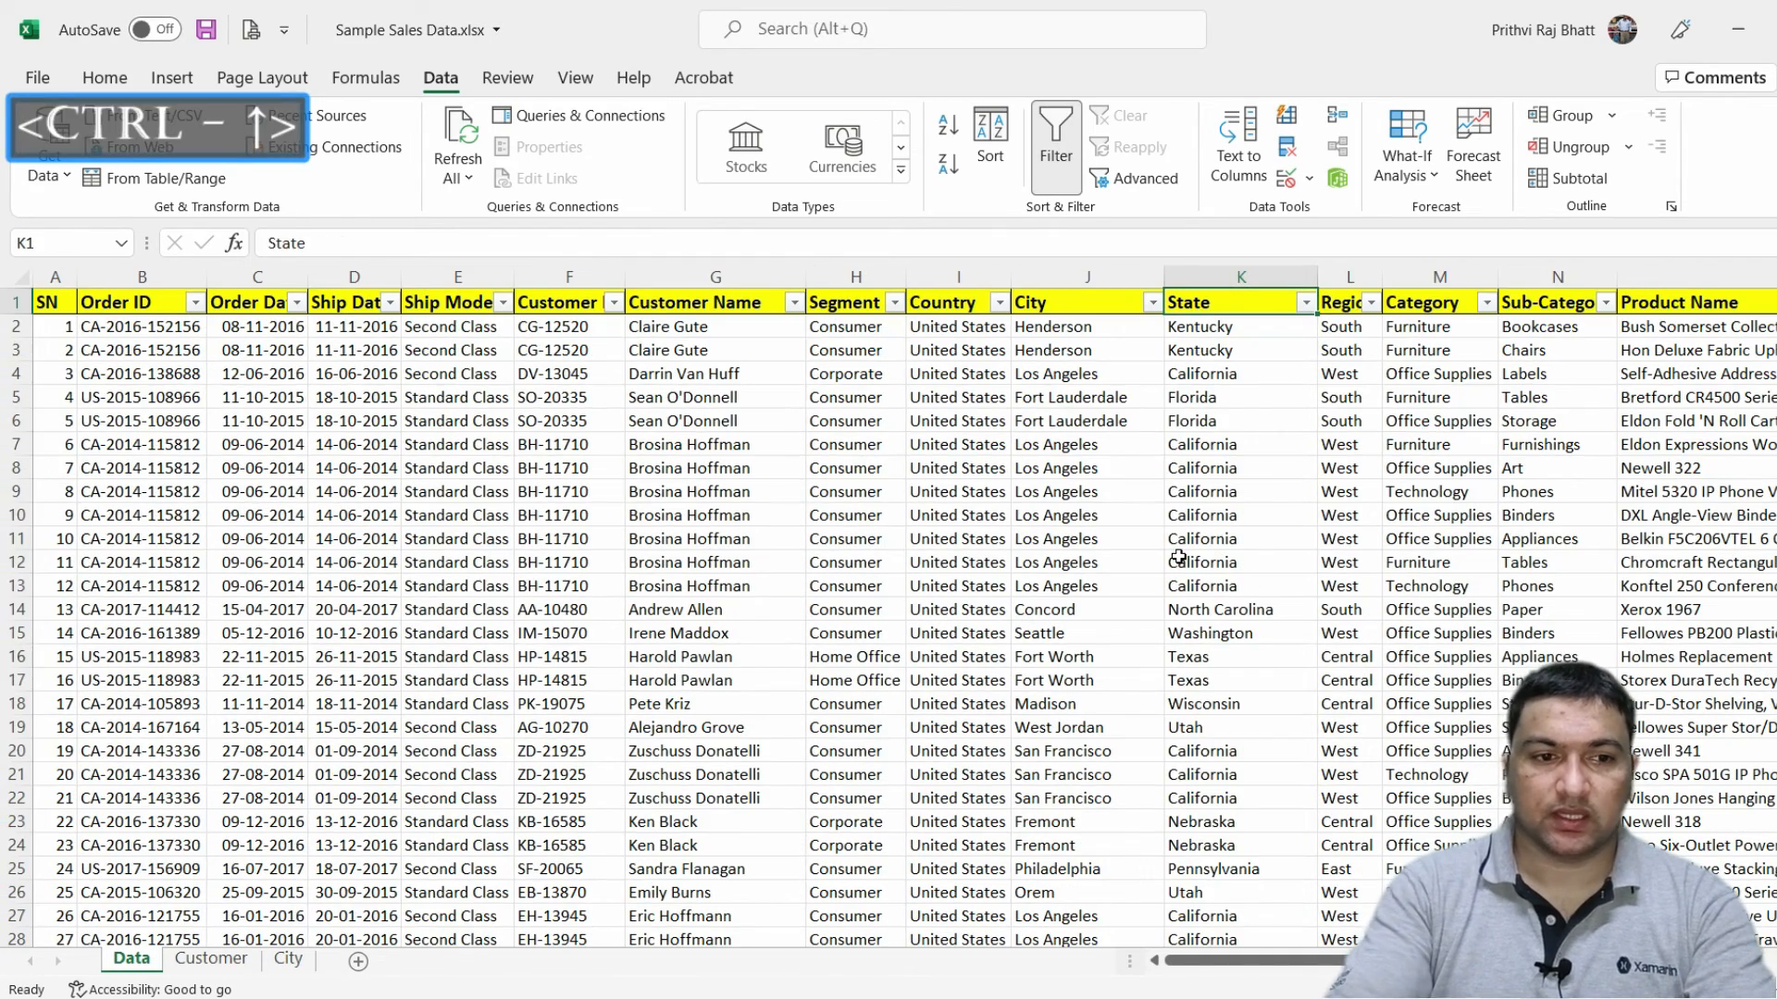
{"action": "left_click", "coordinate": [364, 514]}
{"action": "left_click", "coordinate": [146, 367]}
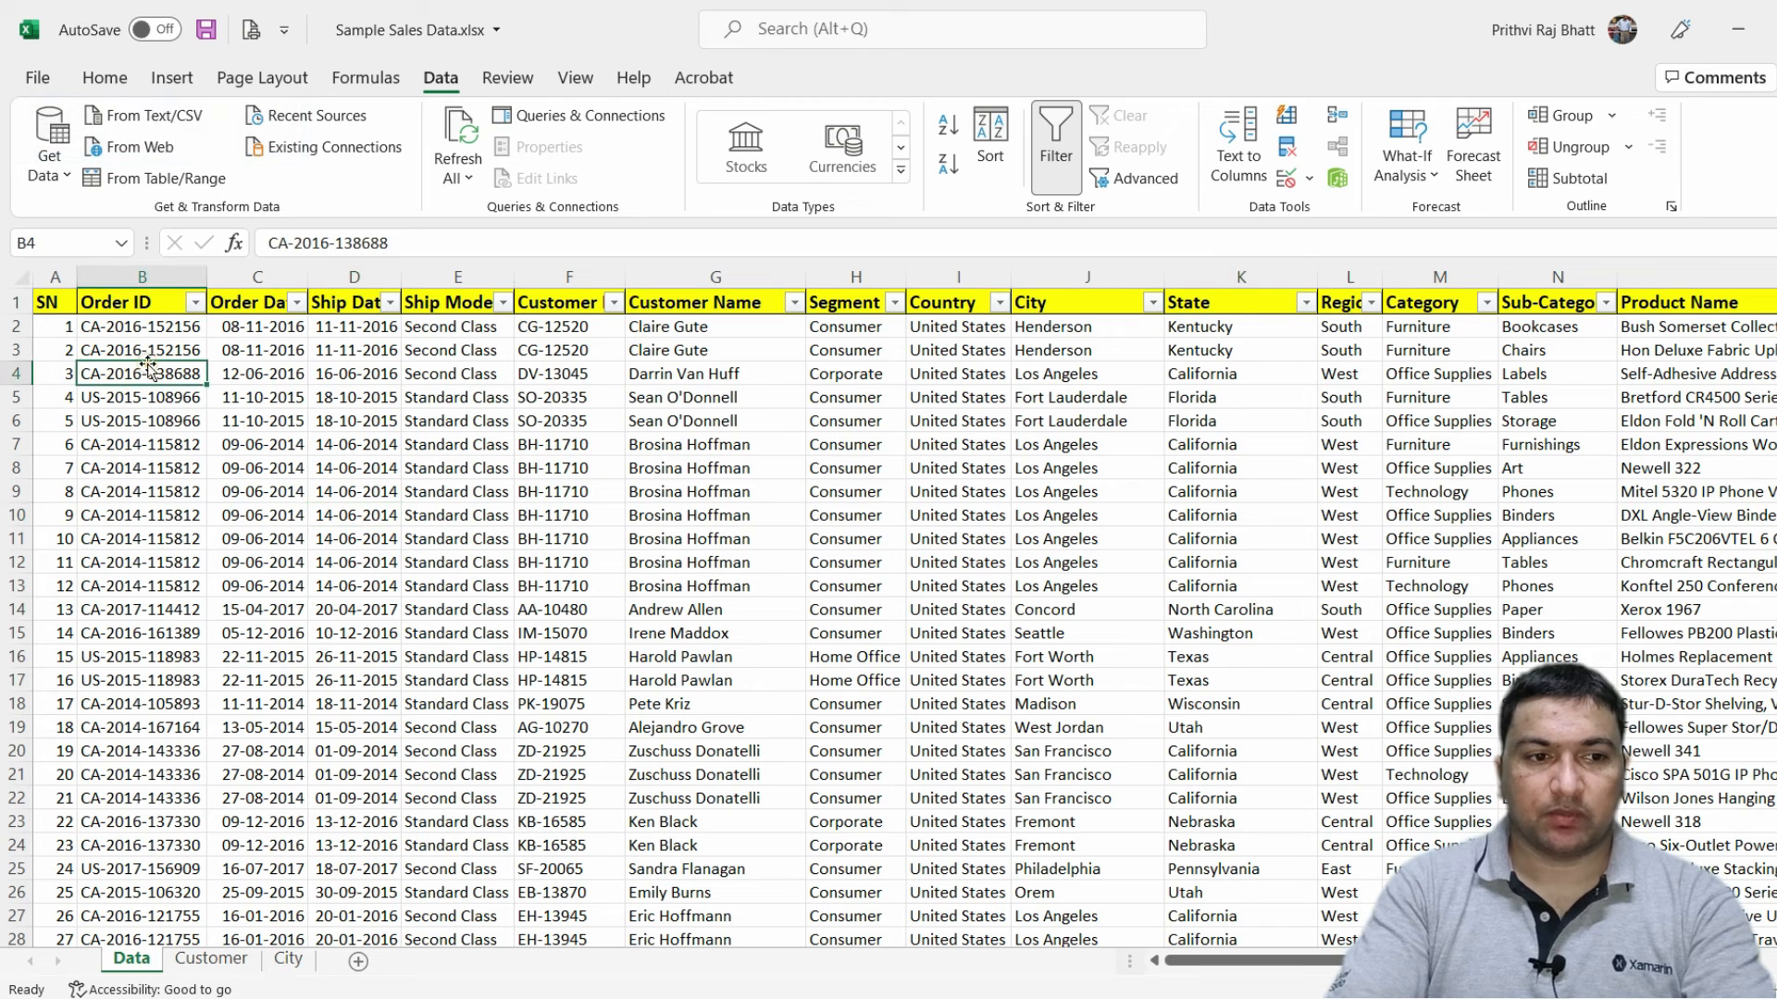
{"action": "left_click", "coordinate": [155, 303]}
{"action": "left_click", "coordinate": [162, 441]}
{"action": "key", "text": "ctrl+Up"}
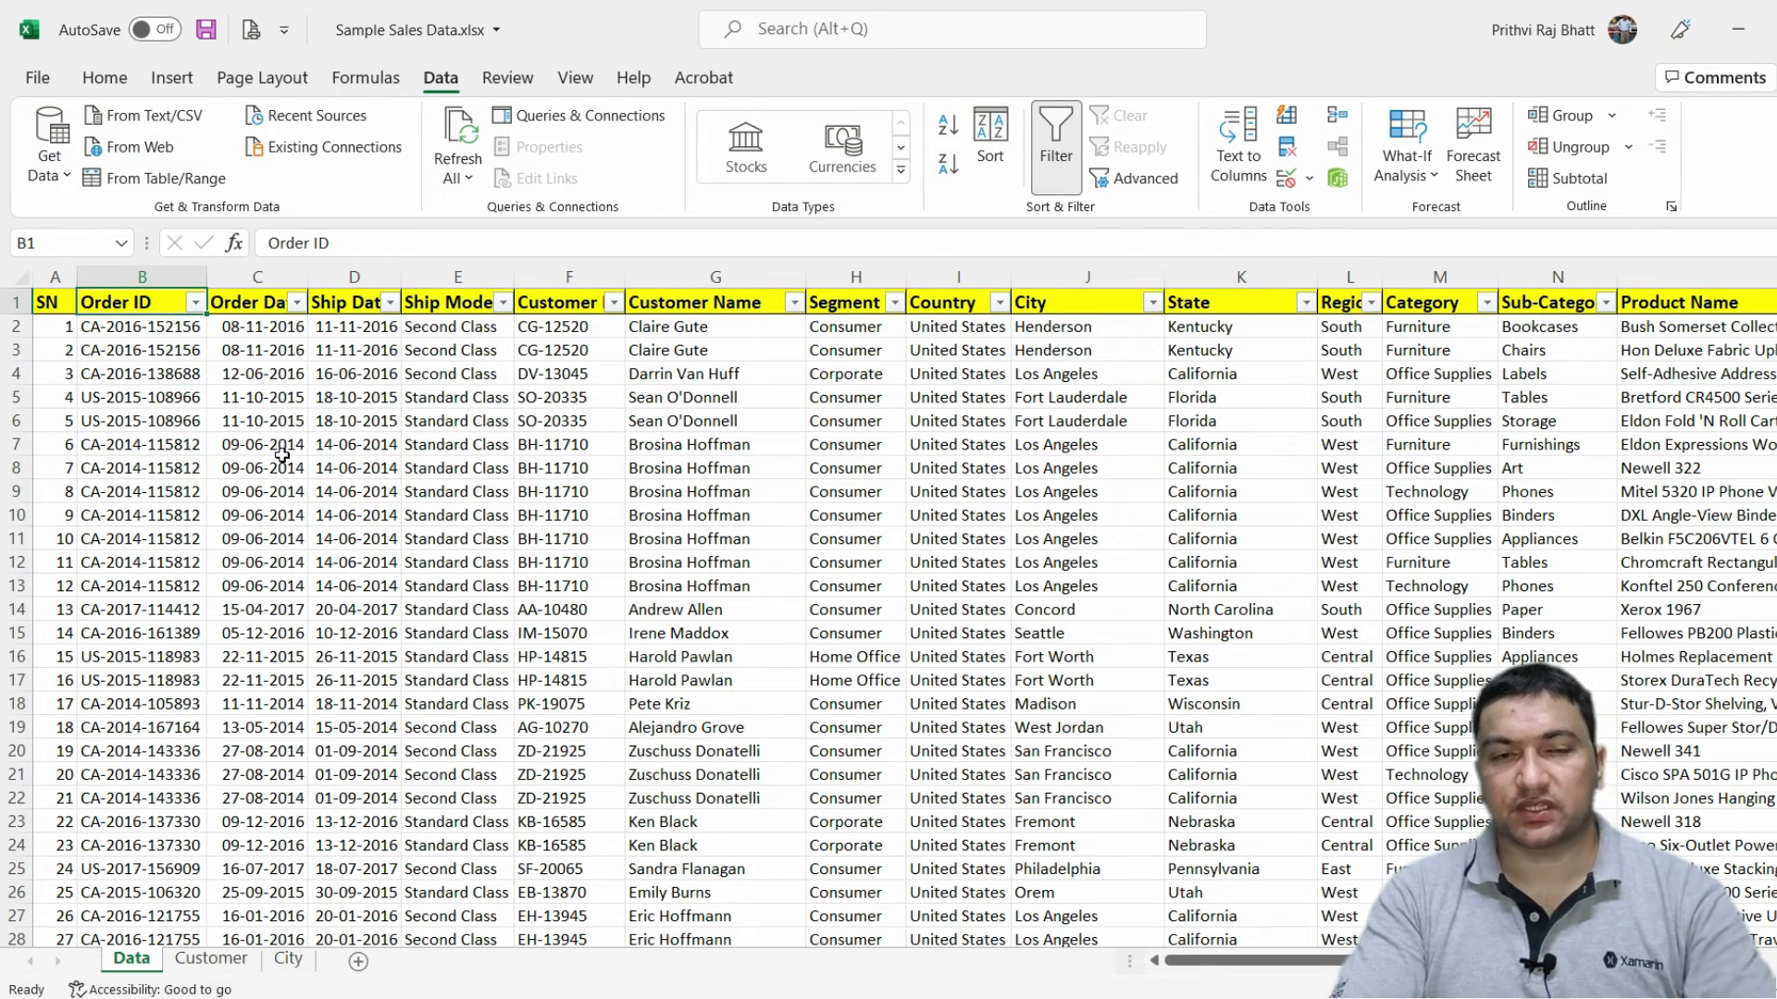
{"action": "left_click", "coordinate": [735, 512]}
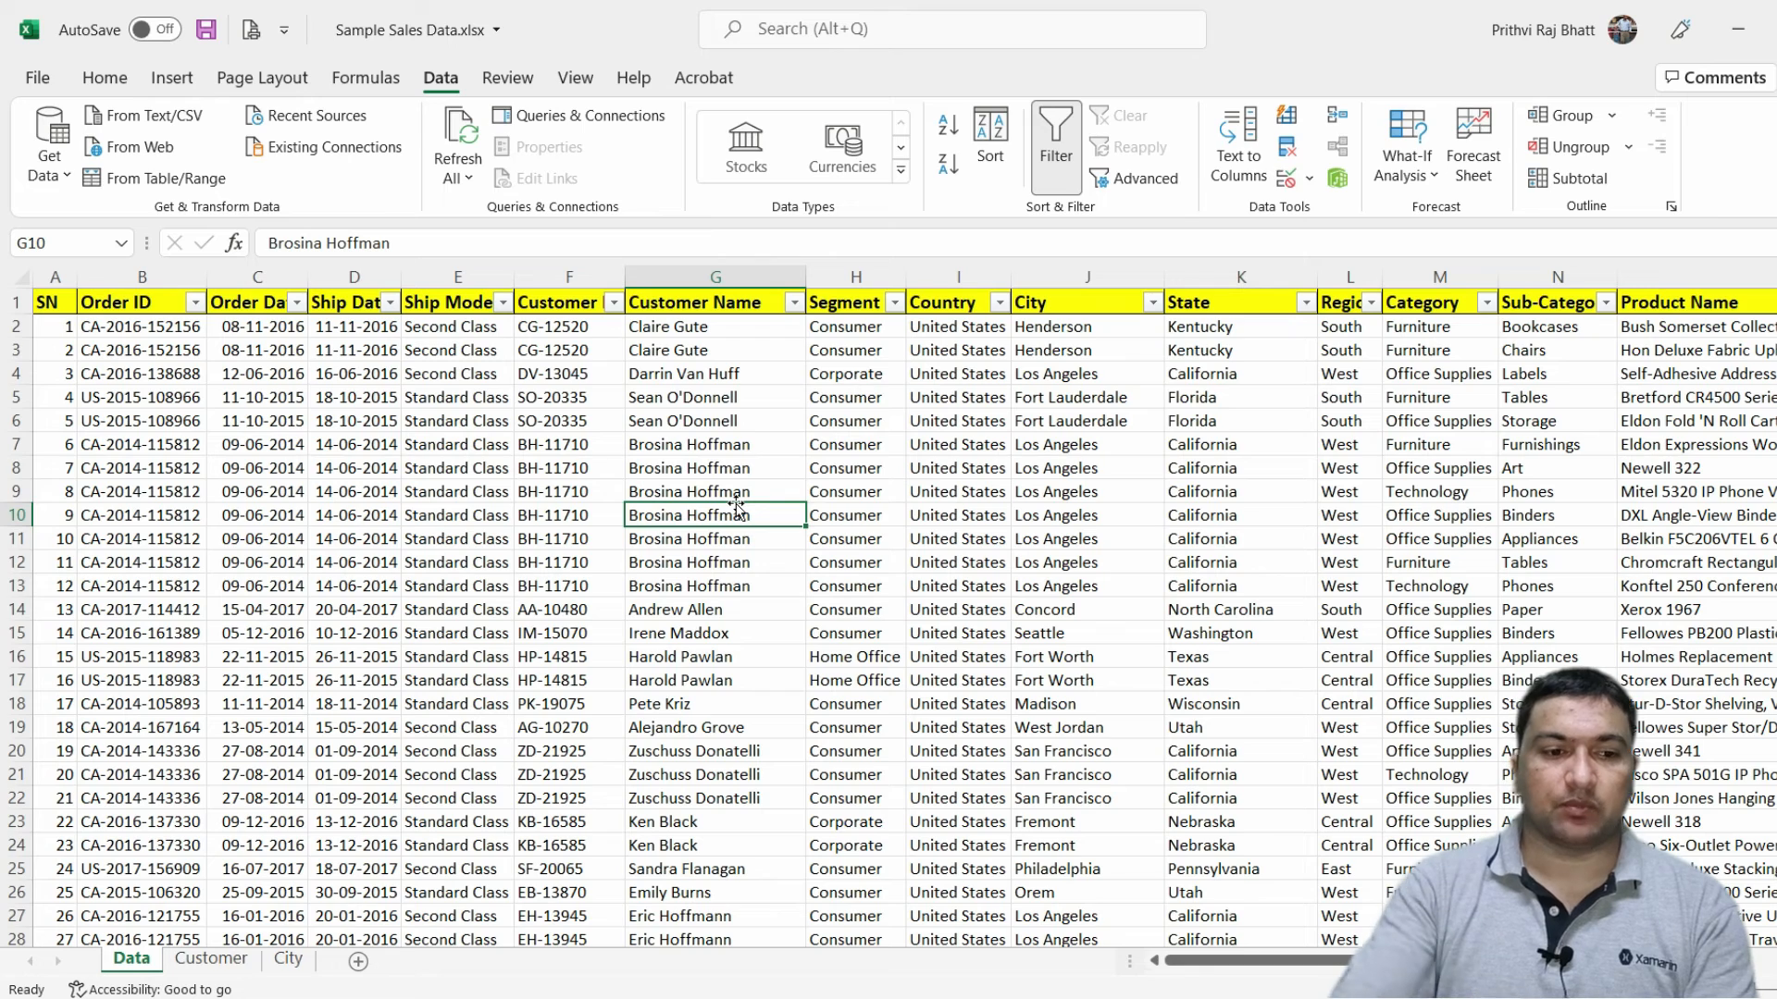
Compare the Customer and City sheets, finishing on the Customer sheet.
{"action": "left_click", "coordinate": [211, 958]}
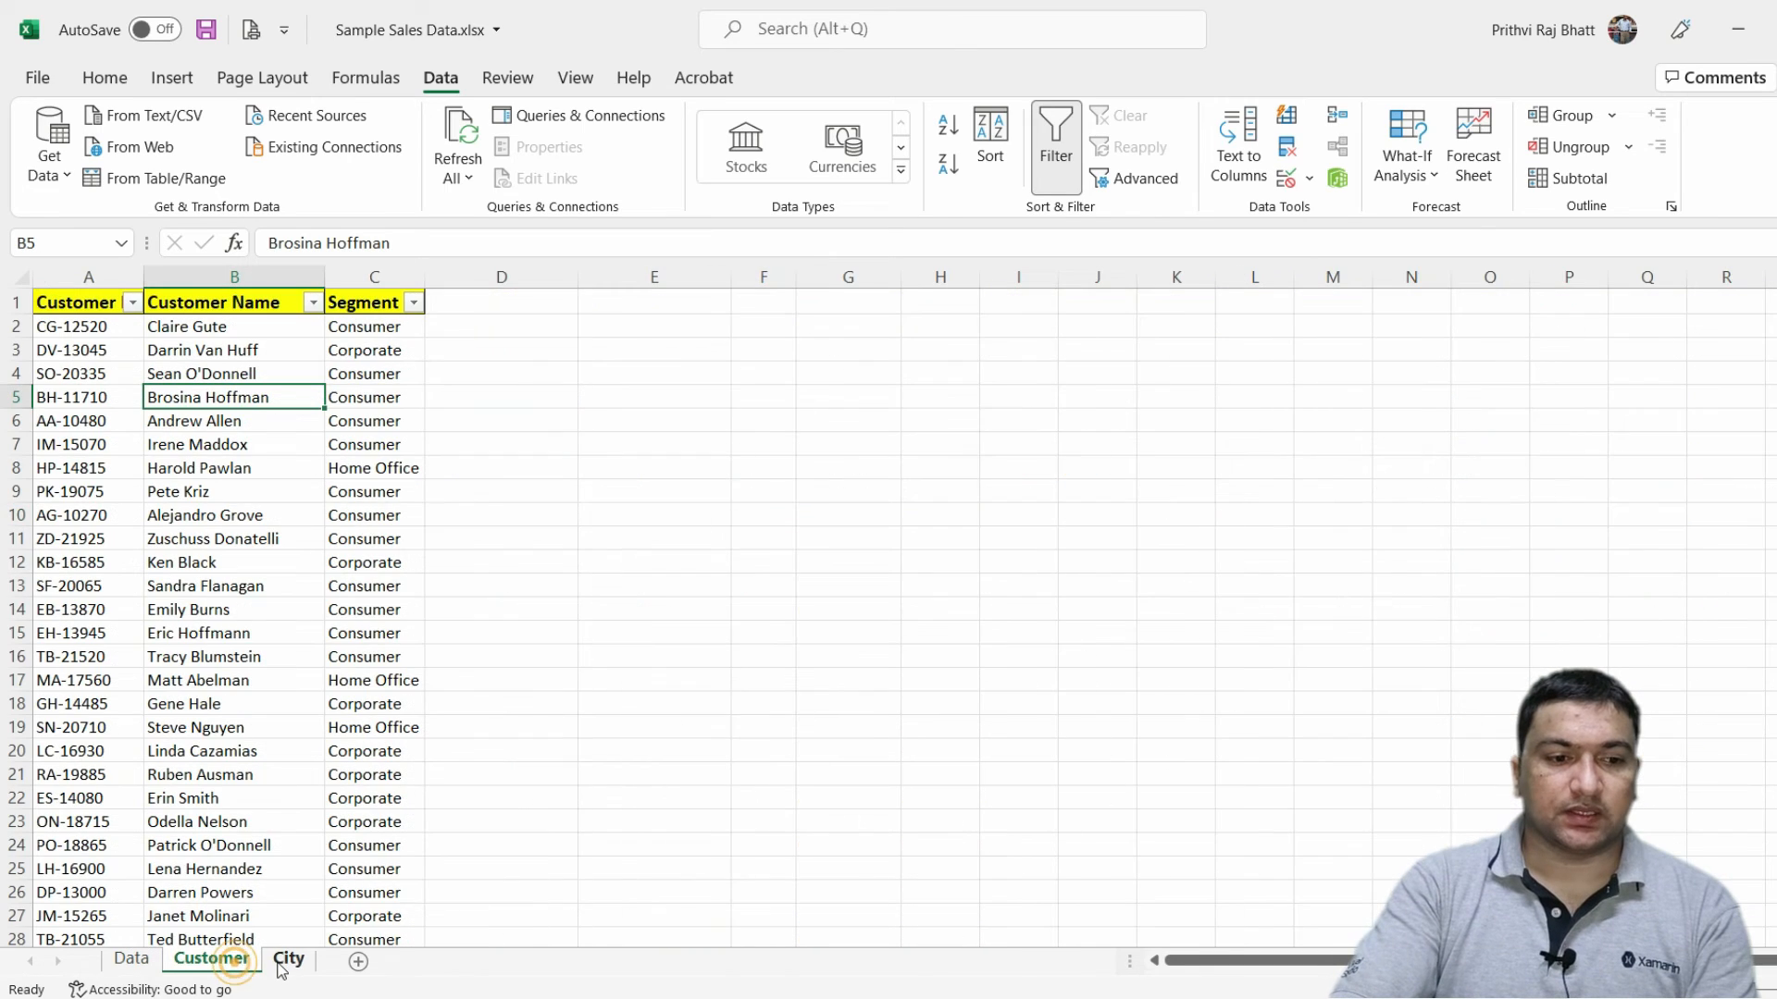
{"action": "left_click", "coordinate": [287, 959]}
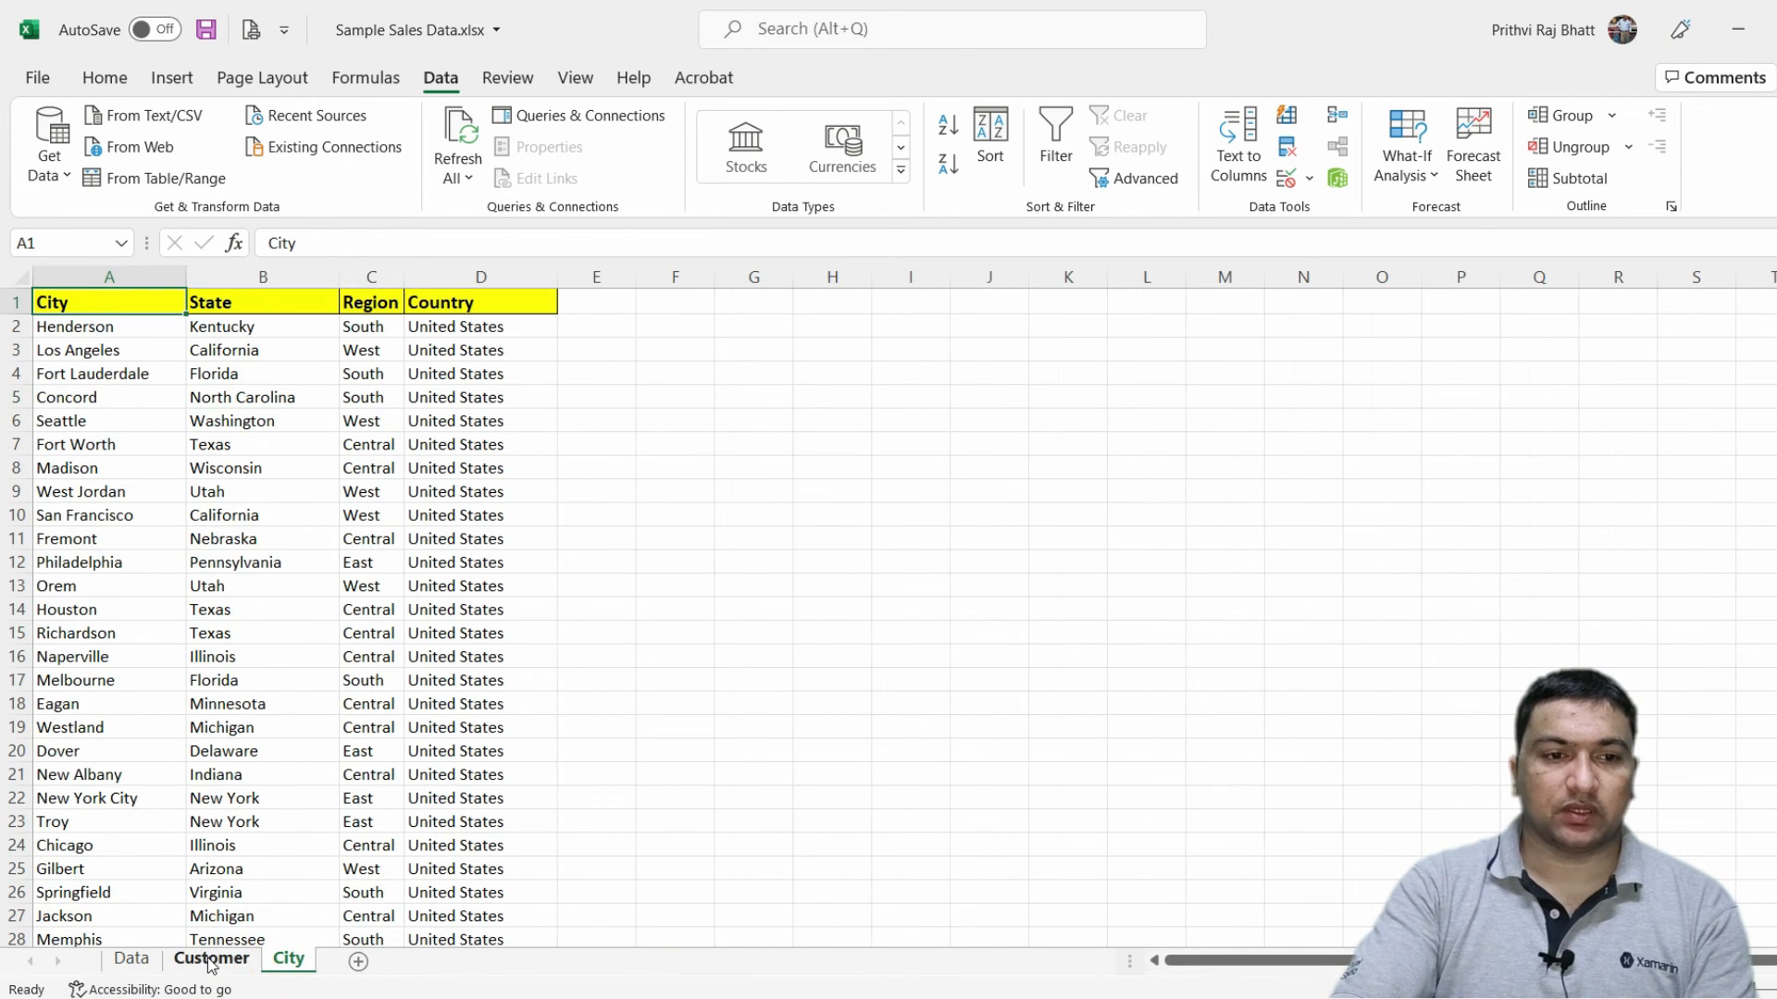
{"action": "left_click", "coordinate": [211, 960]}
{"action": "left_click", "coordinate": [282, 960]}
{"action": "left_click", "coordinate": [237, 962]}
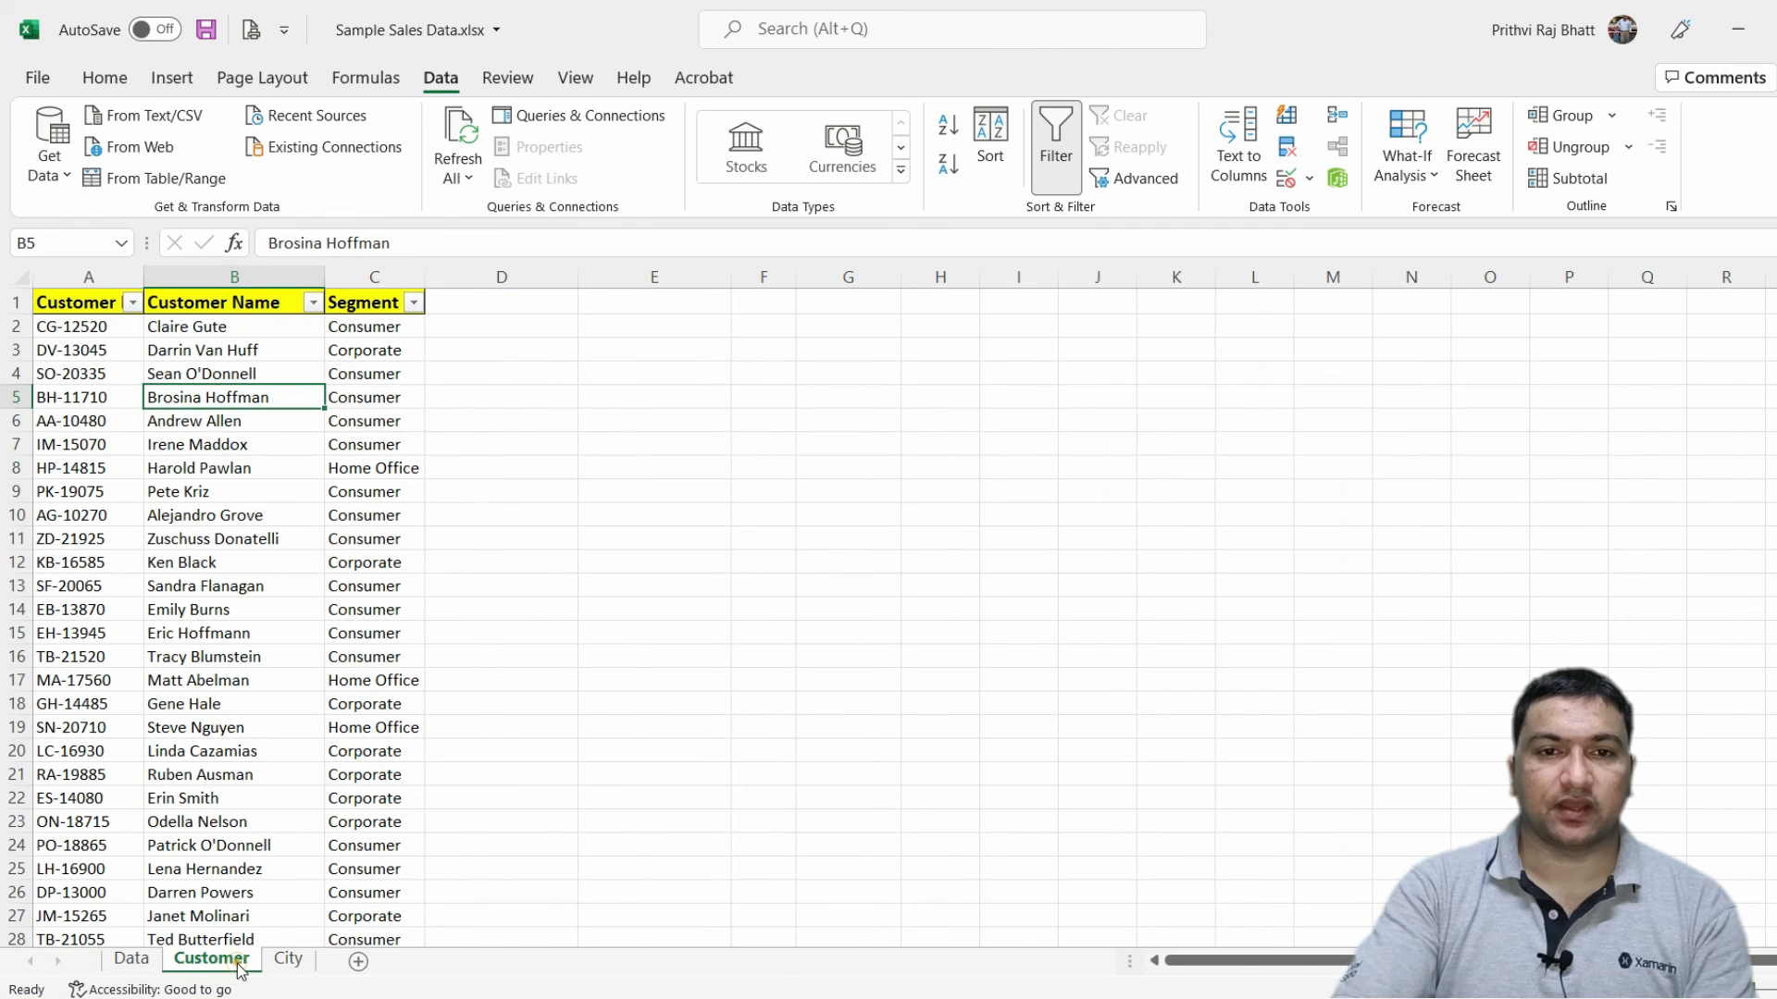